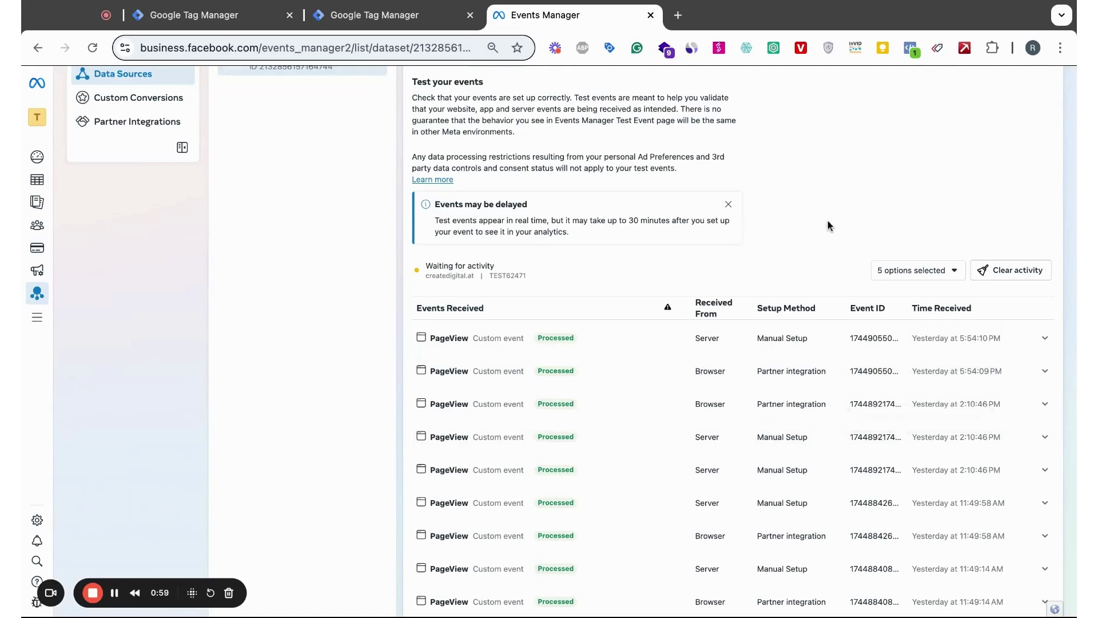
scroll(828, 223, up, 2)
scroll(828, 221, down, 1)
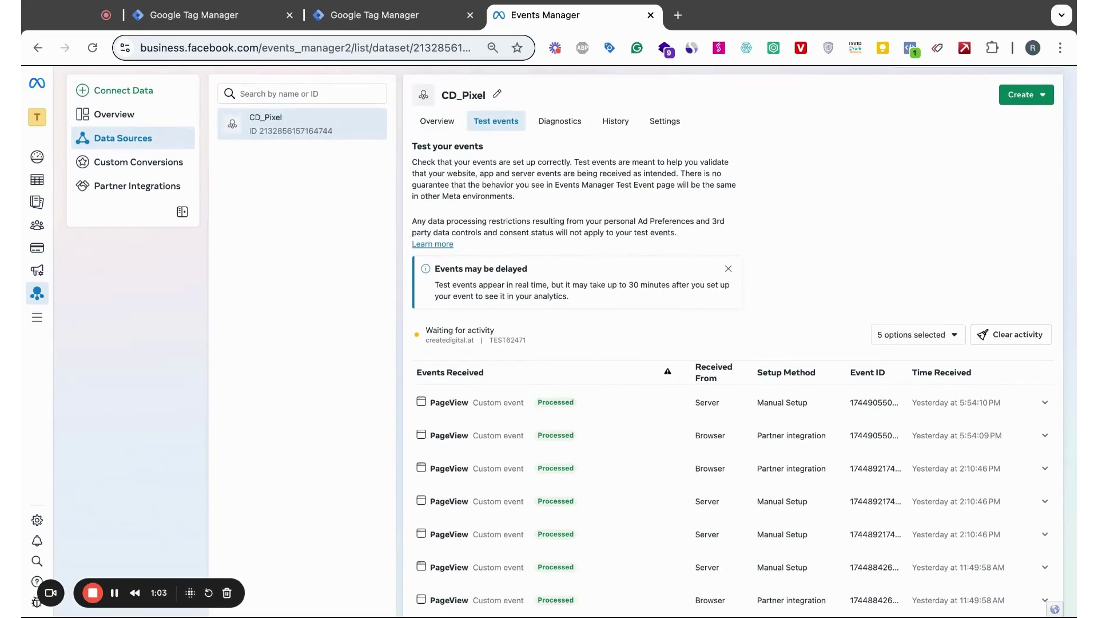
scroll(572, 341, down, 1)
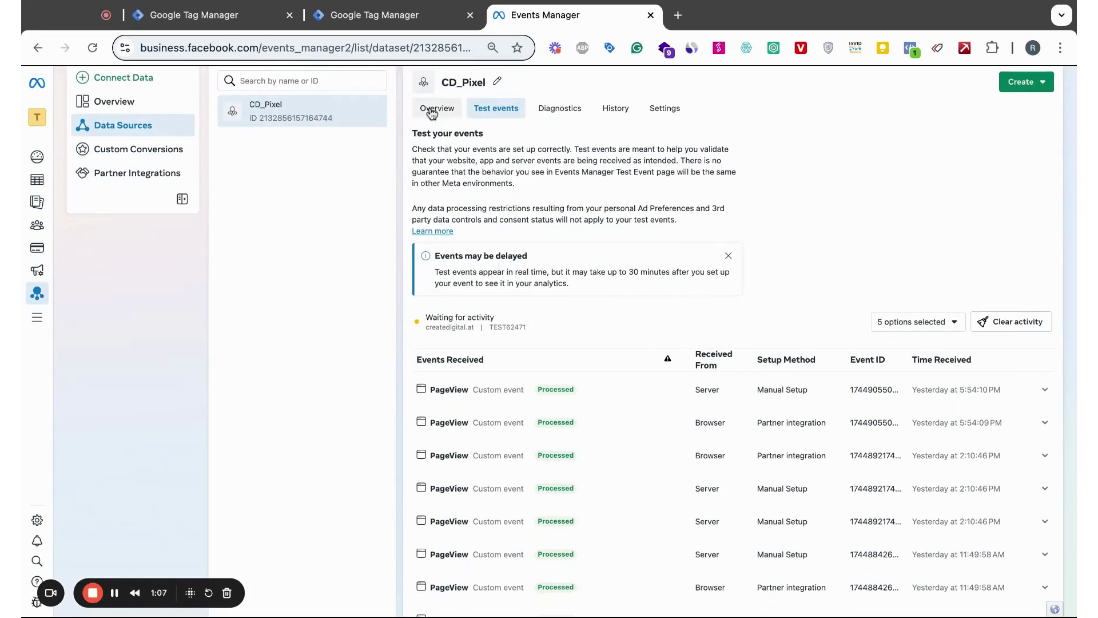
Switch to the C-Create container in Google Tag Manager and start a new tag with a type from the Community Template Gallery.
click(202, 25)
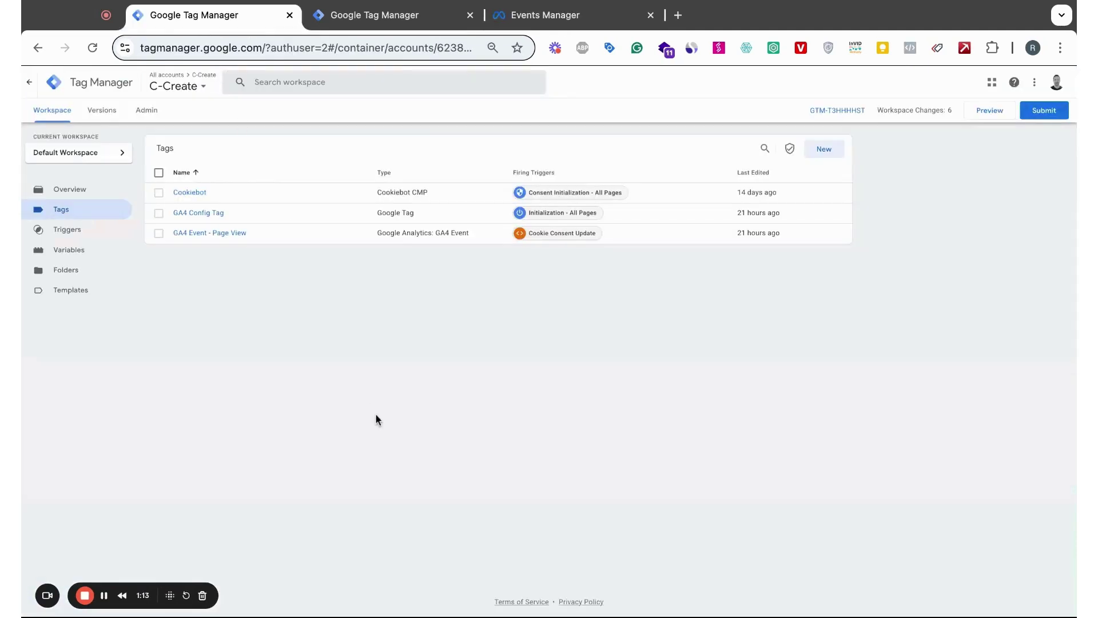
click(47, 600)
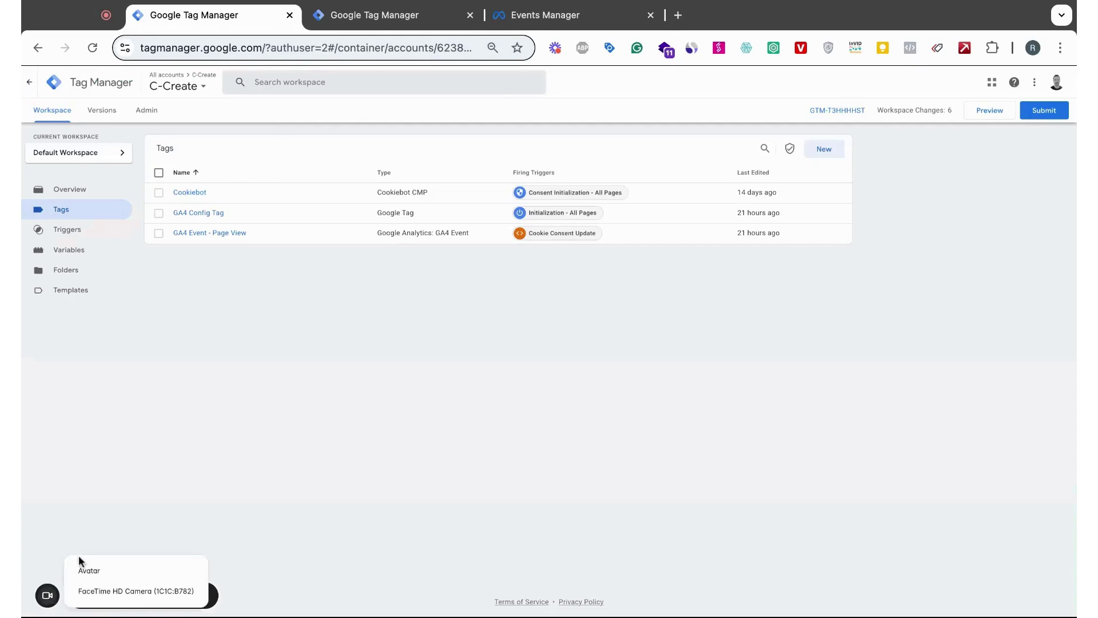
click(91, 594)
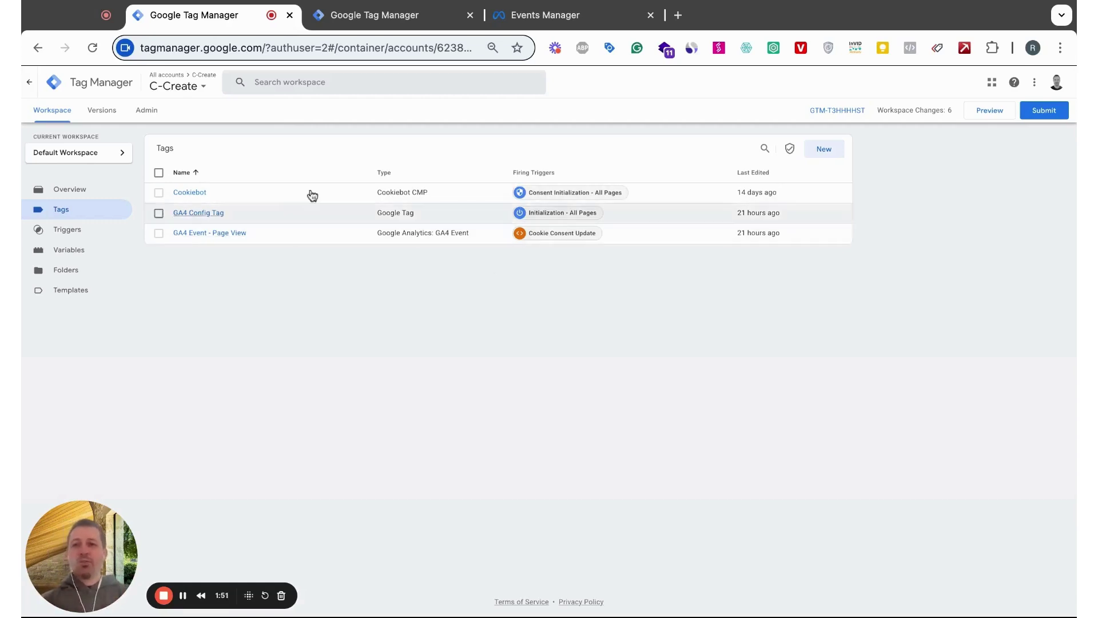
click(830, 159)
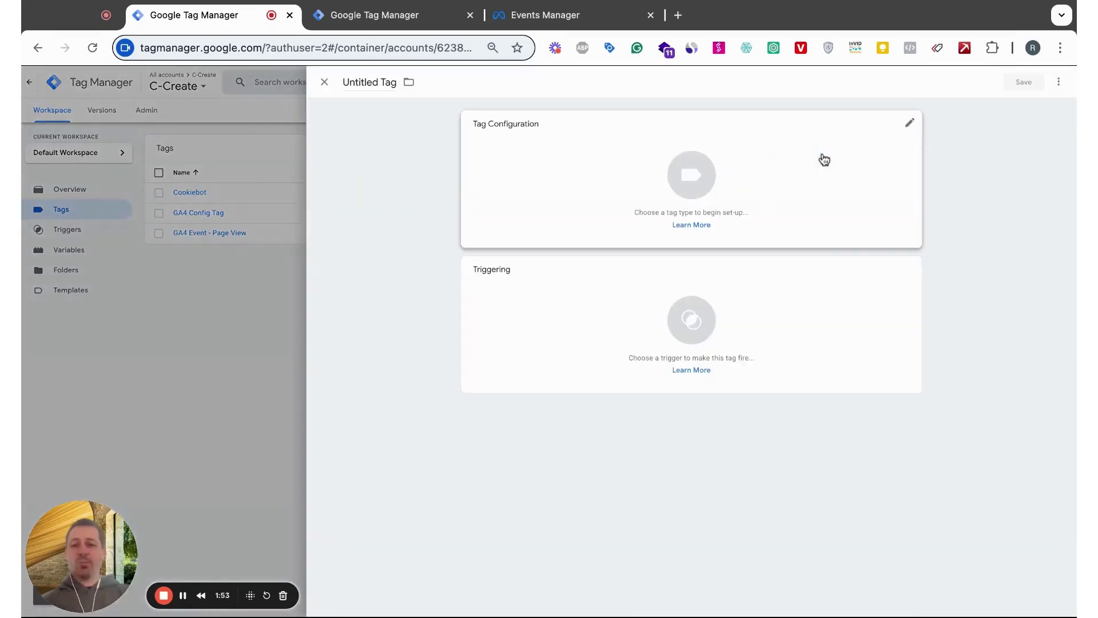
click(689, 221)
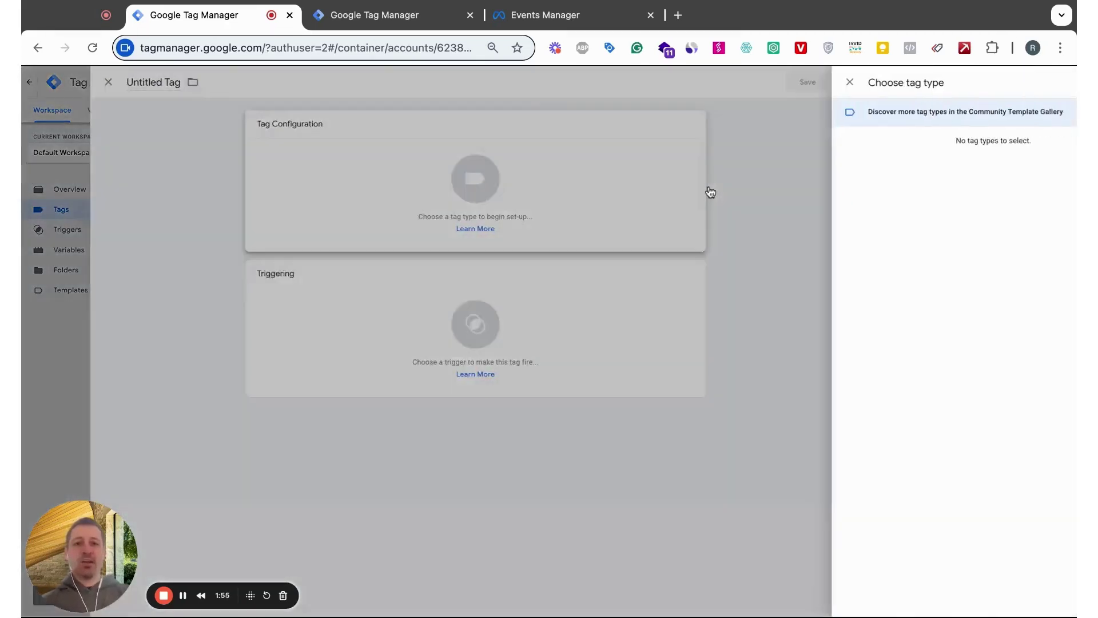
click(913, 120)
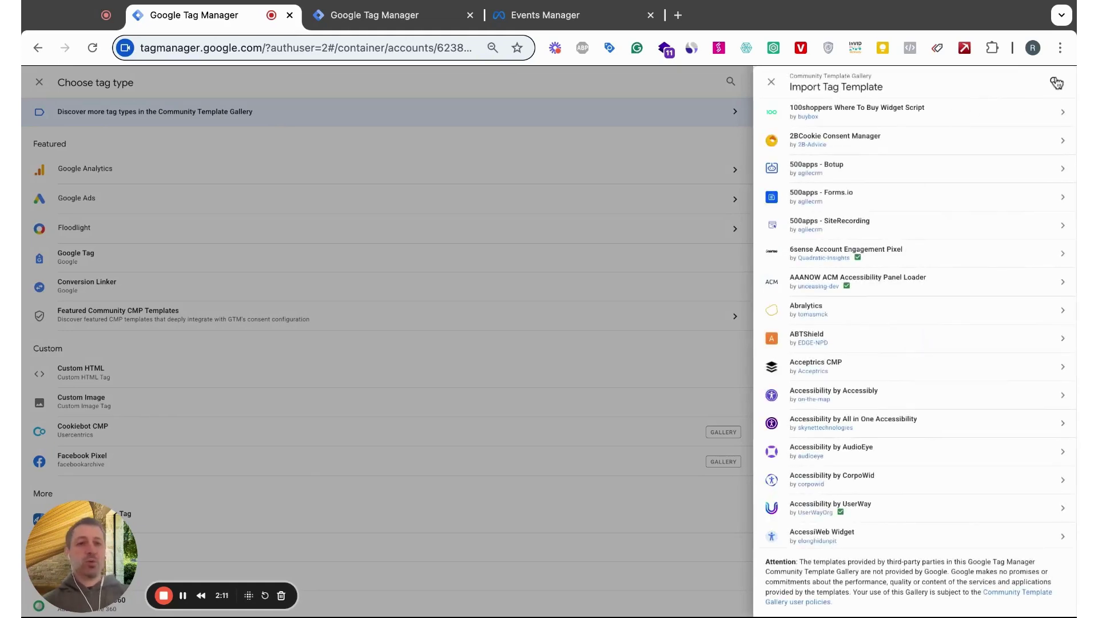
Search the Community Template Gallery for "facebook pixel".
click(1057, 83)
text(facebook)
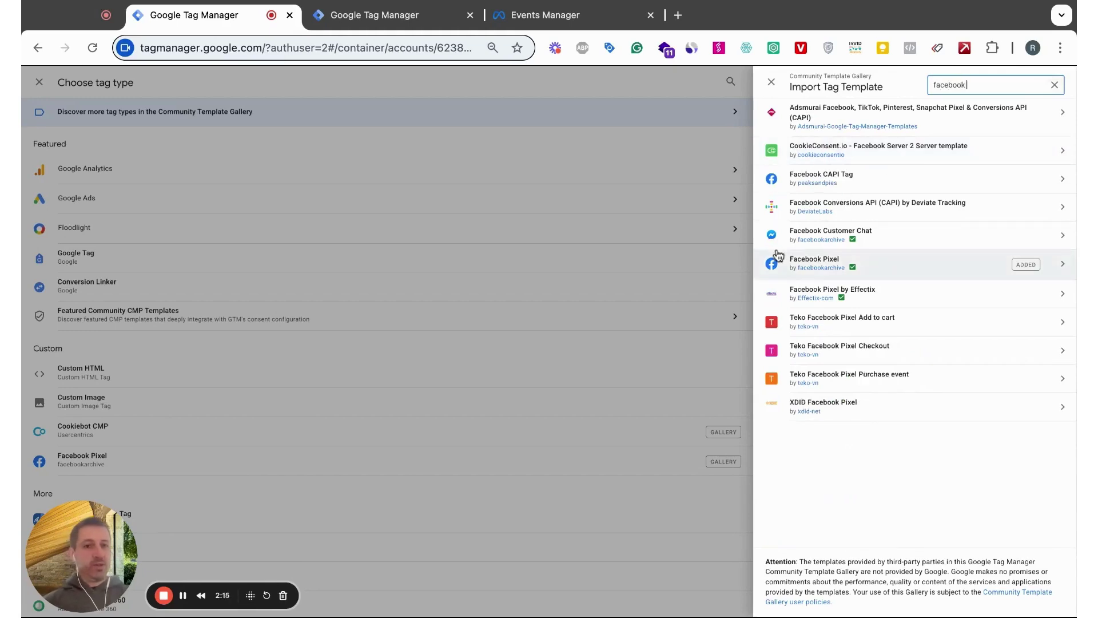
text( p)
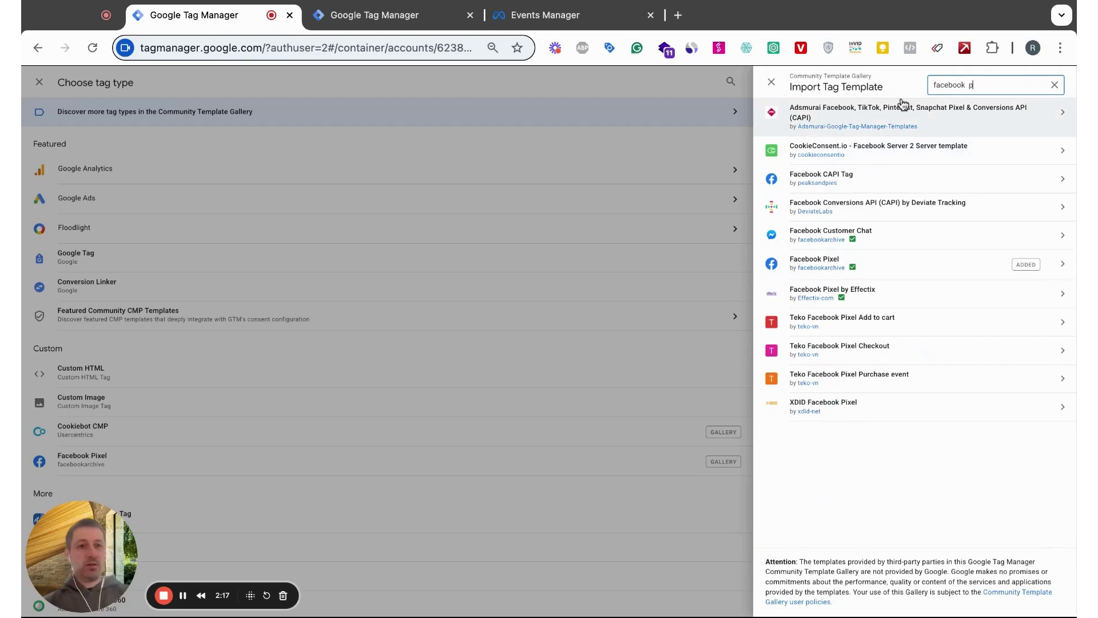
text(ixel)
mouse_move(853, 117)
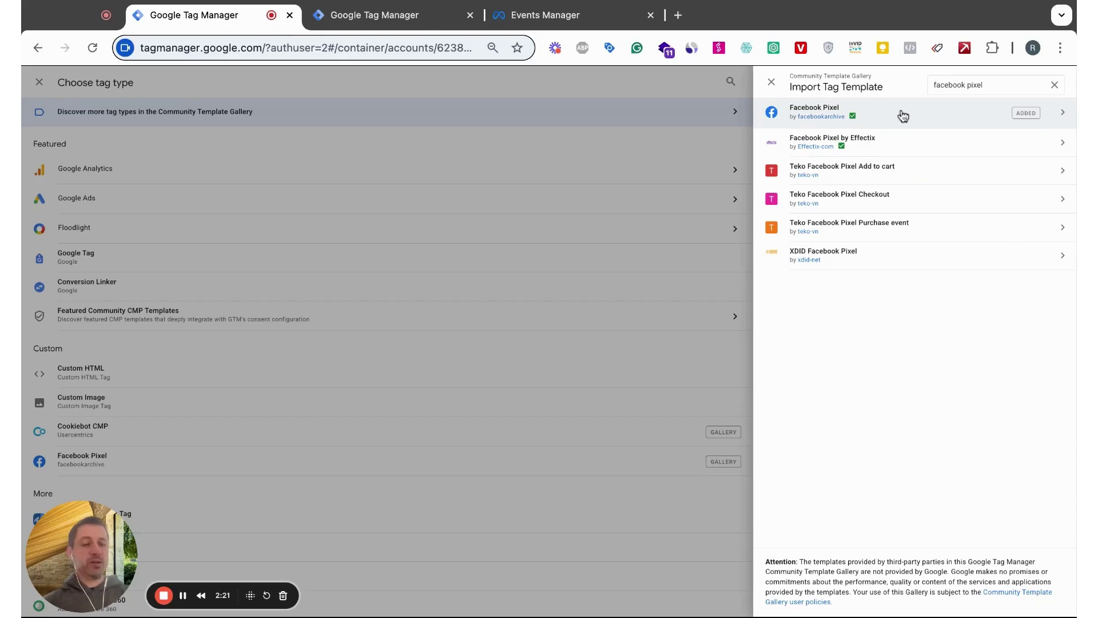
Try searching the template gallery for "meta pixel", and restore the "facebook pixel" search term.
double_click(965, 84)
text(meta)
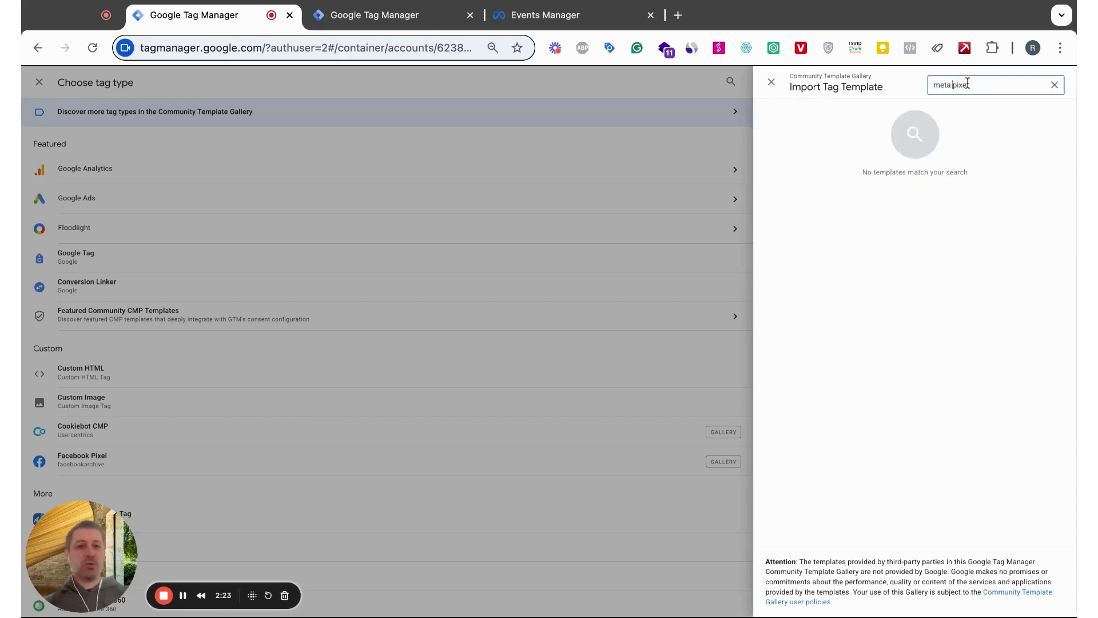
key(BackSpace)
key(BackSpace)
key(BackSpace)
key(BackSpace)
text(faceboo)
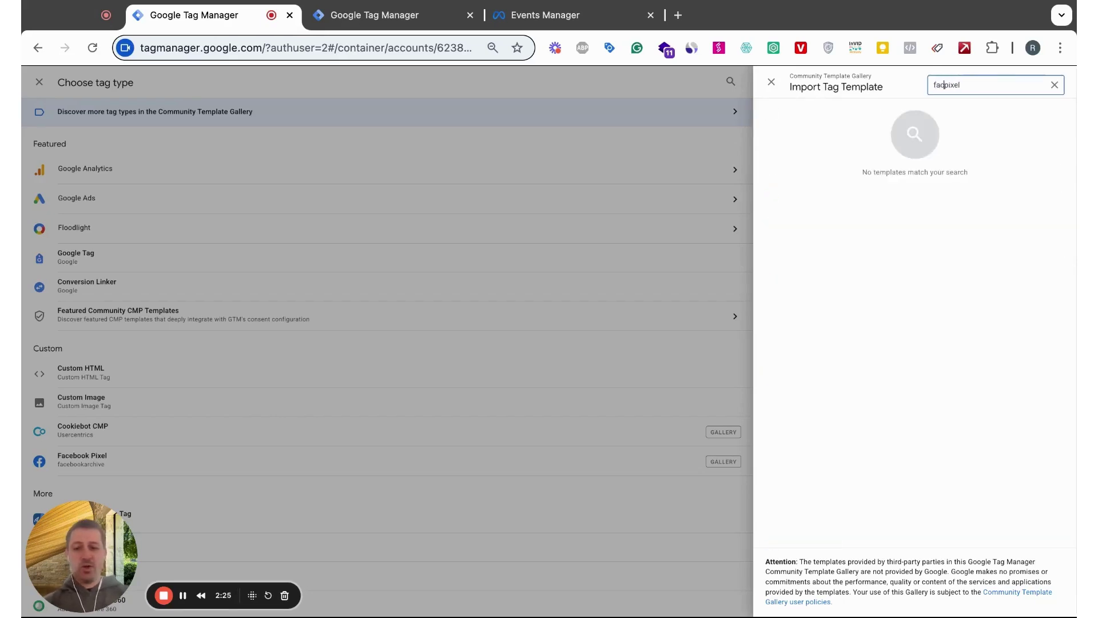
text(k)
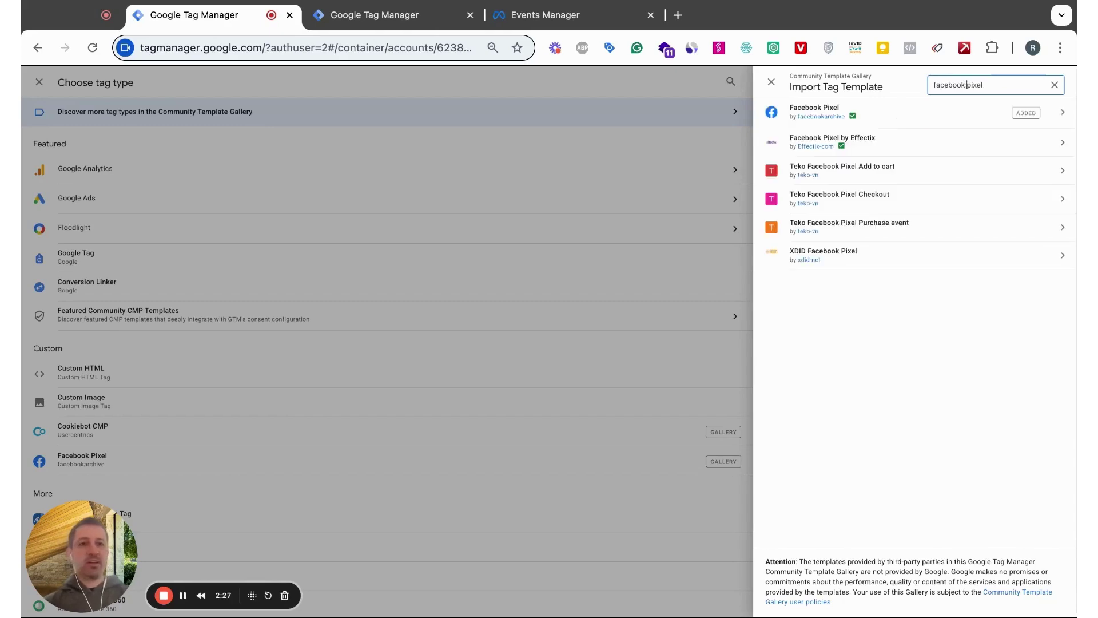
Choose the Facebook Pixel template by facebookarchive as the new tag's type.
click(822, 112)
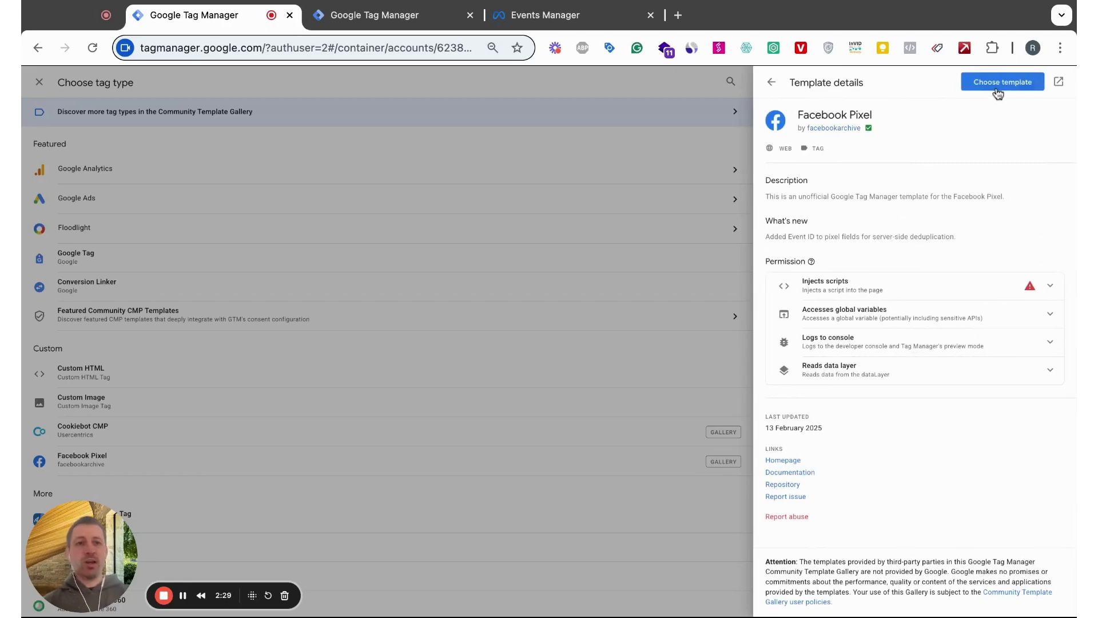
click(996, 86)
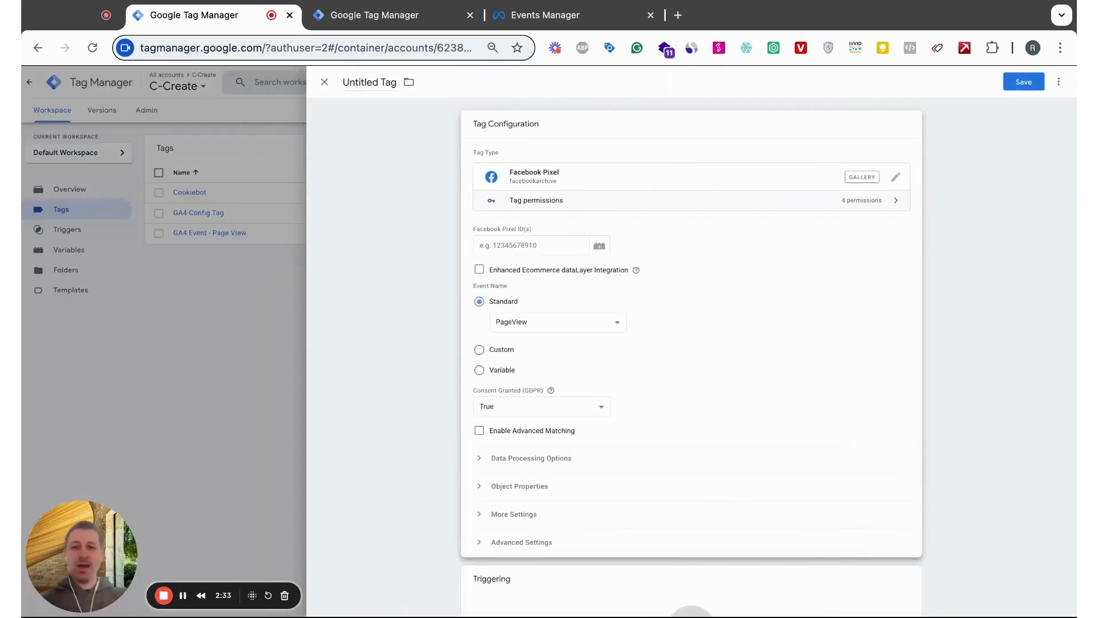
Copy CD_Pixel's dataset ID from its overview in Meta Events Manager and try it as the Facebook Pixel ID in the Google Tag Manager tag.
click(532, 246)
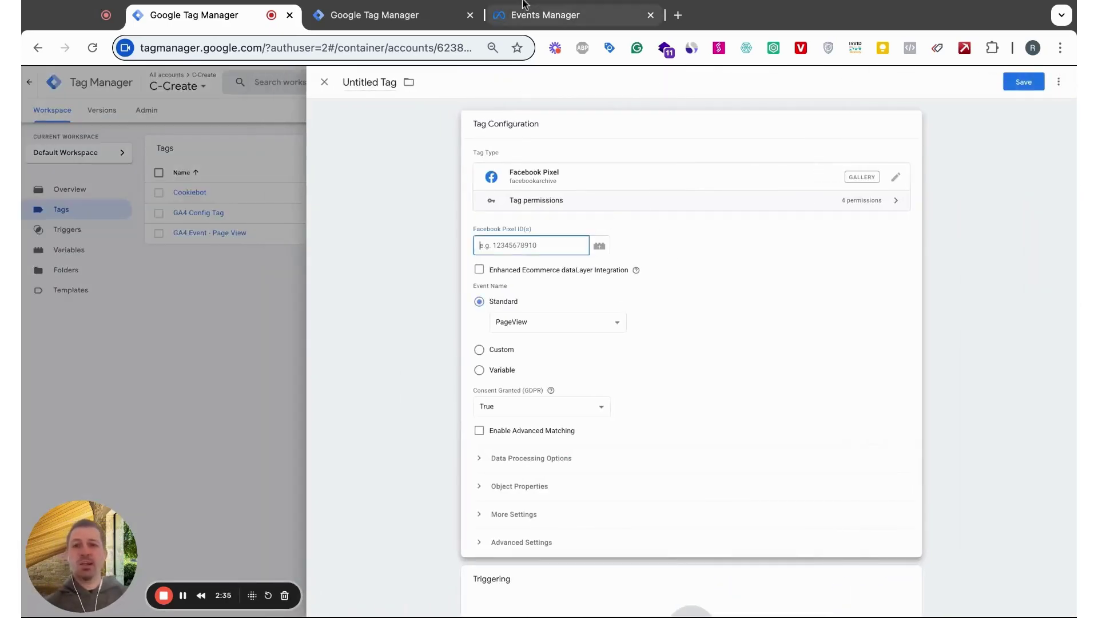
click(544, 15)
scroll(581, 206, up, 1)
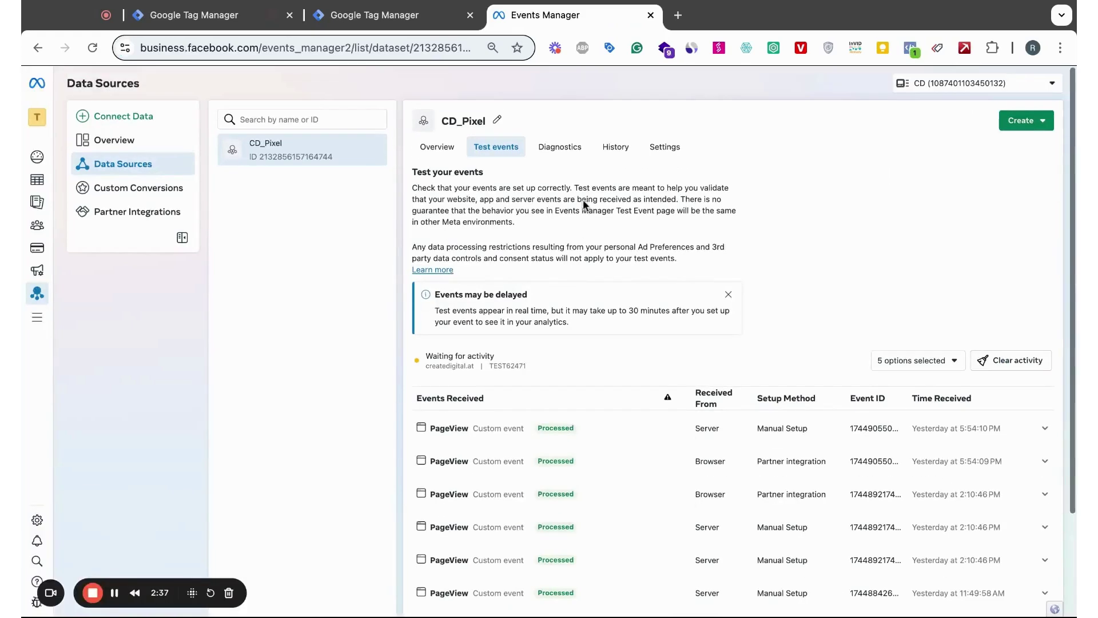
click(437, 147)
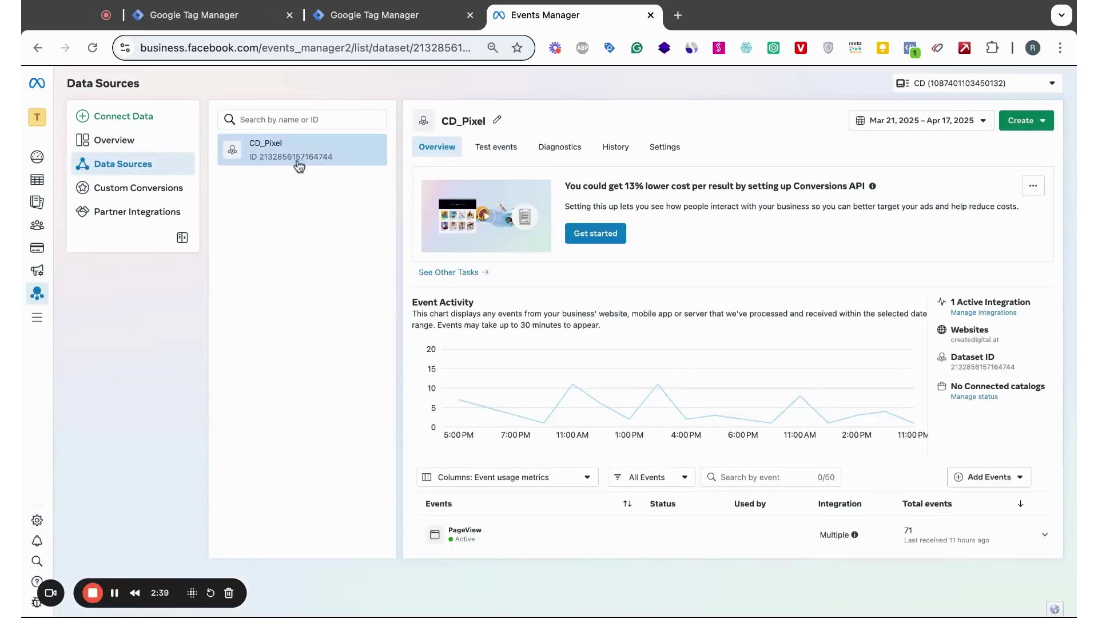
click(976, 372)
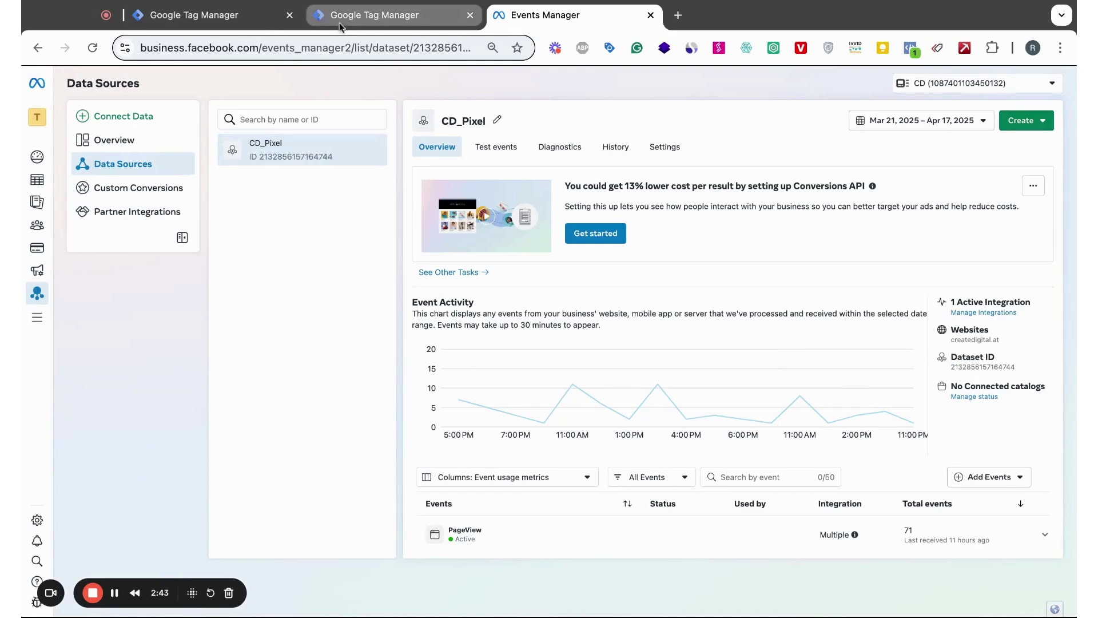
click(266, 26)
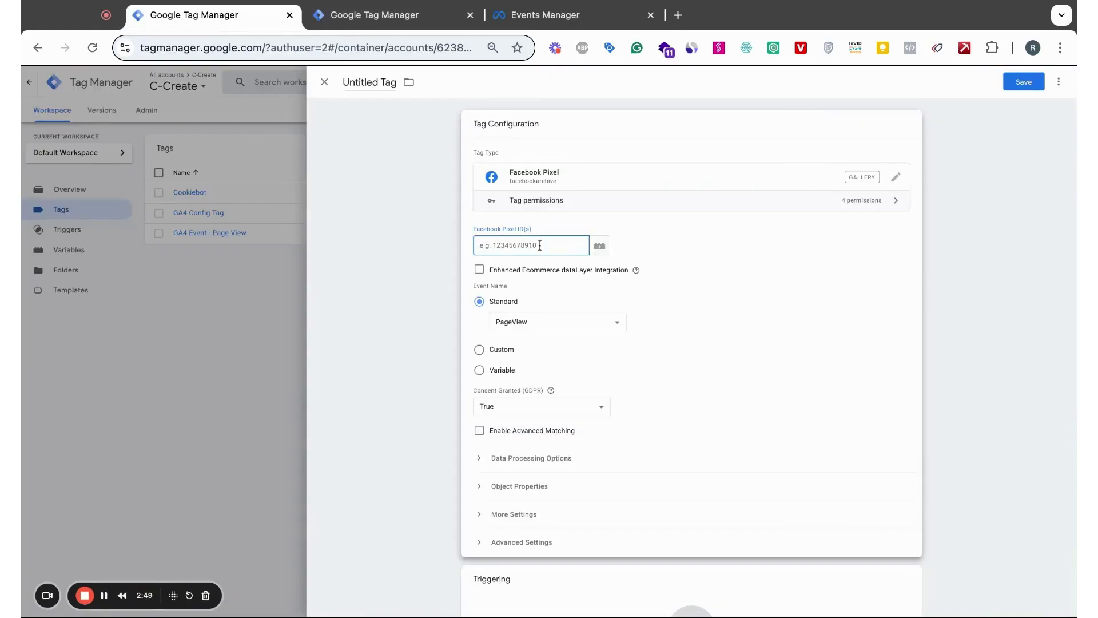
key(ctrl+v)
key(ctrl+z)
Try to add a new Constant variable holding the copied dataset ID for the Facebook Pixel ID, and discard it unsaved.
click(600, 246)
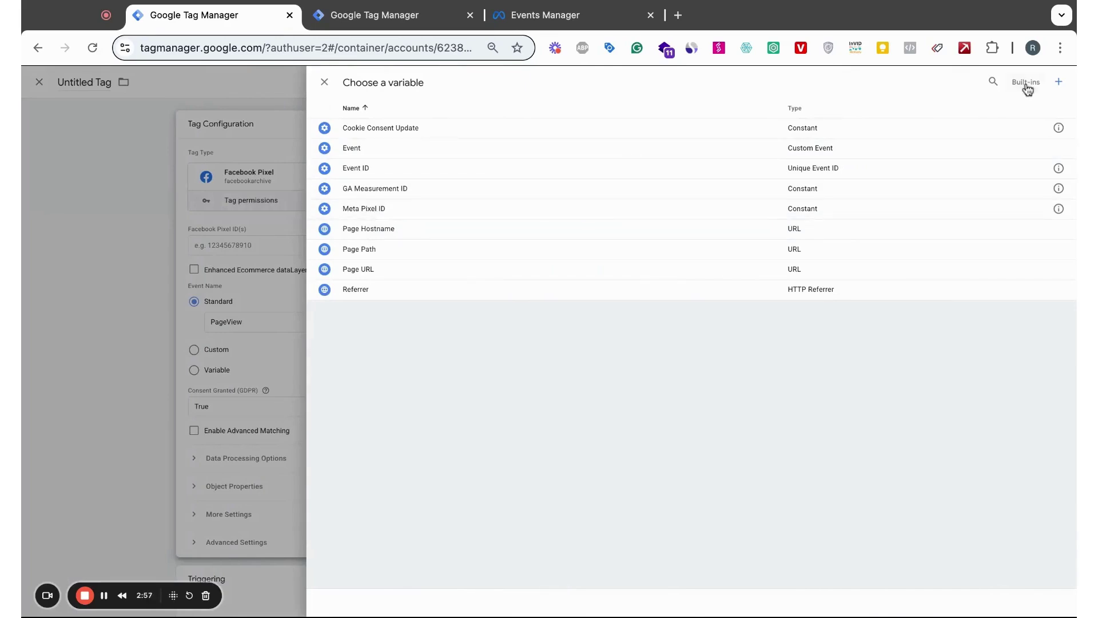
click(1059, 82)
click(653, 183)
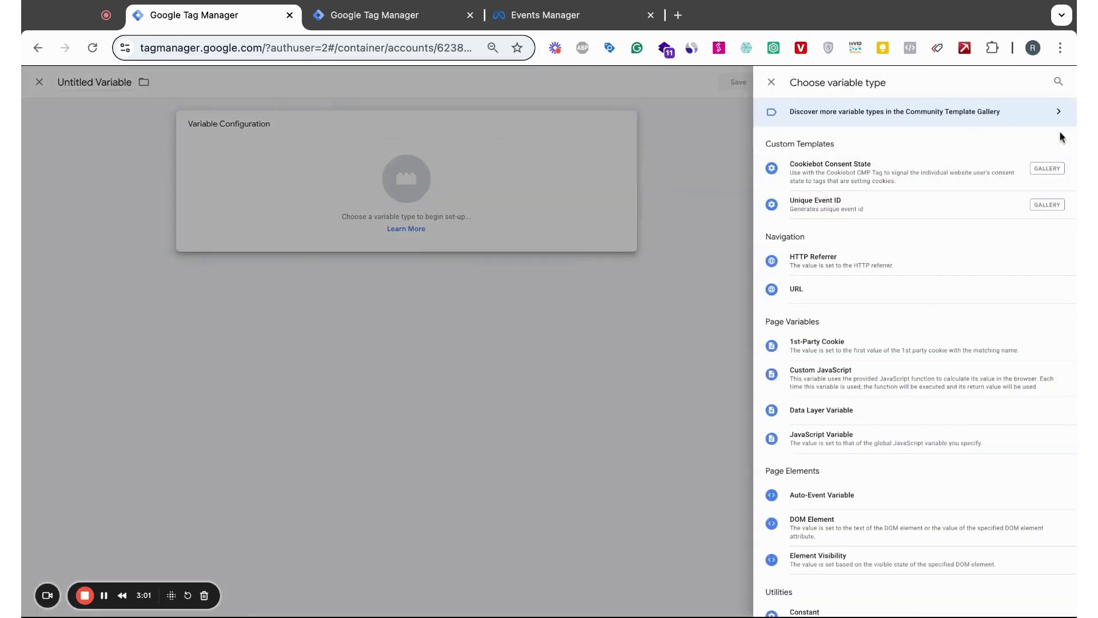
click(1059, 82)
text(constant)
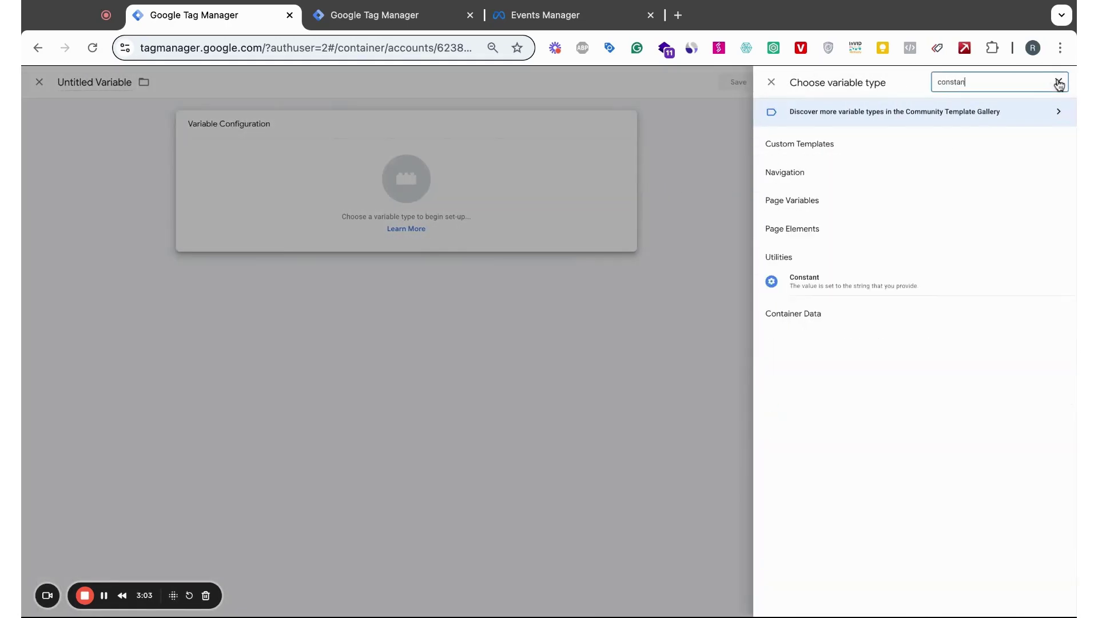
click(857, 280)
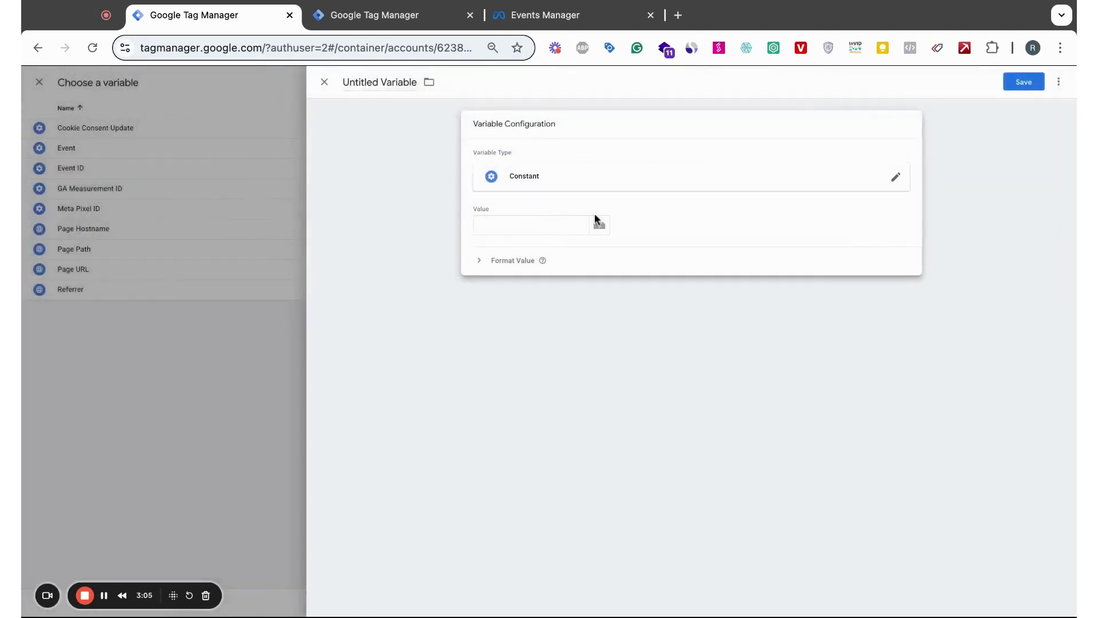
click(538, 226)
key(super+v)
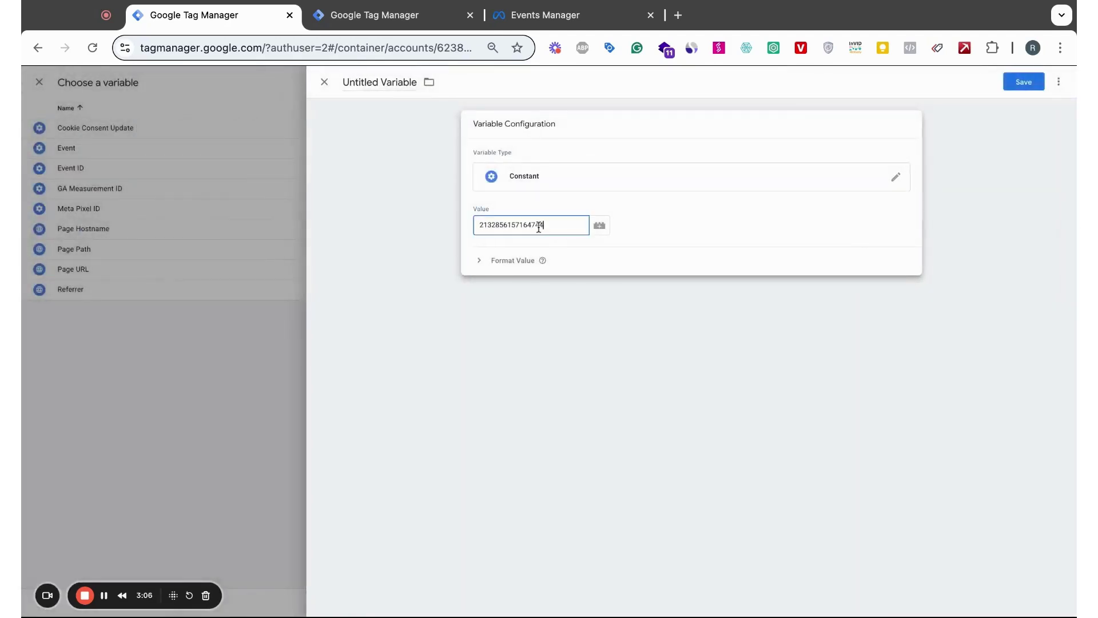
click(389, 86)
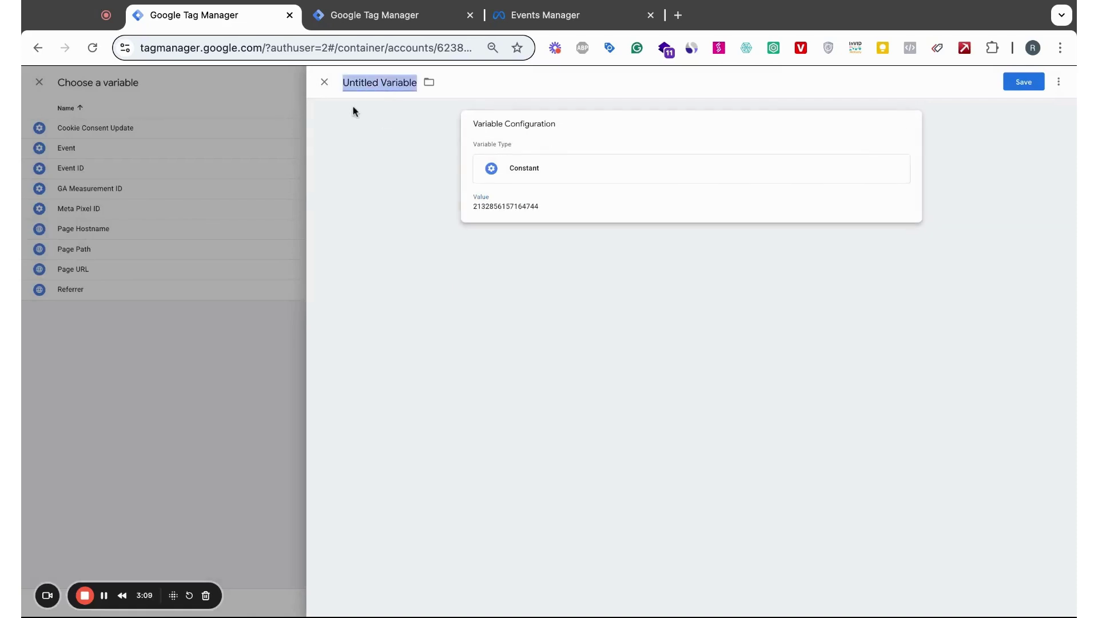
click(324, 83)
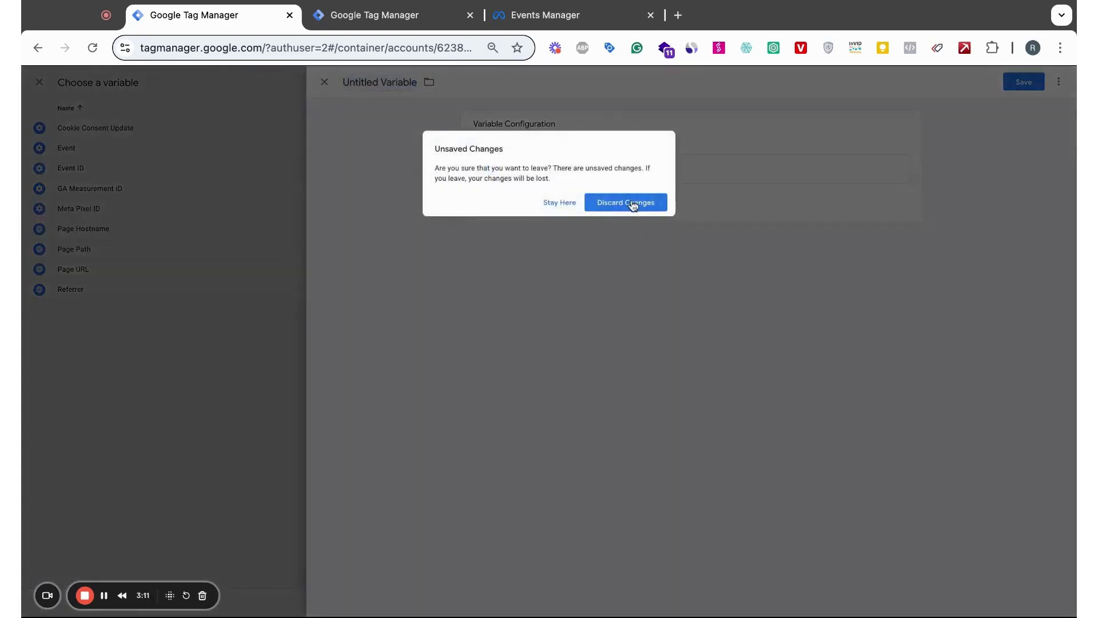
click(633, 204)
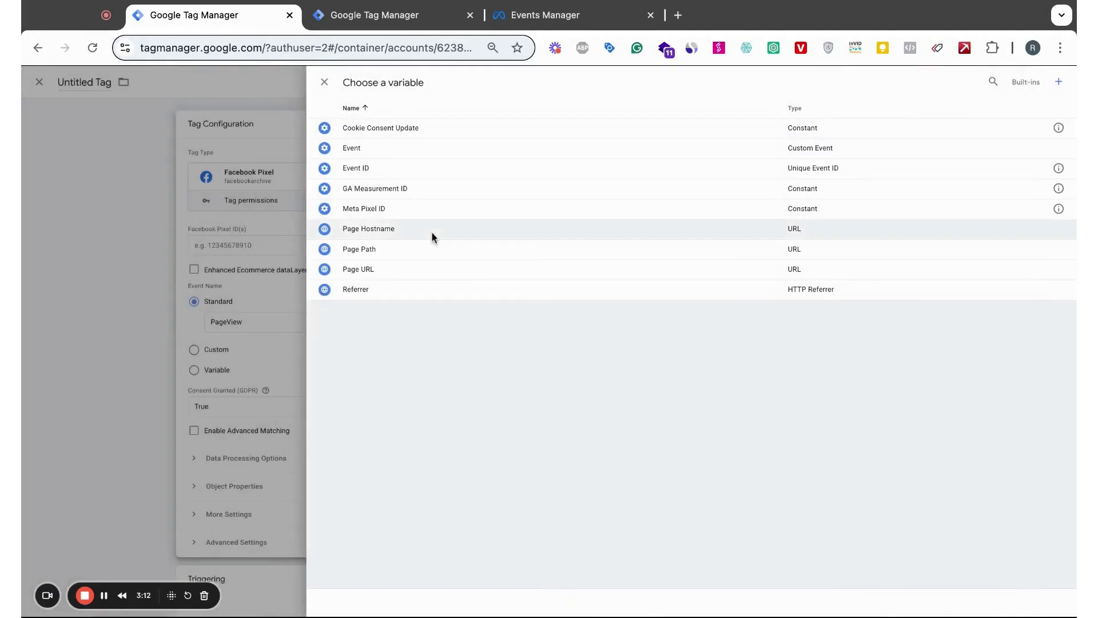
Set the tag's Facebook Pixel ID to the existing Meta Pixel ID variable.
click(373, 213)
click(525, 250)
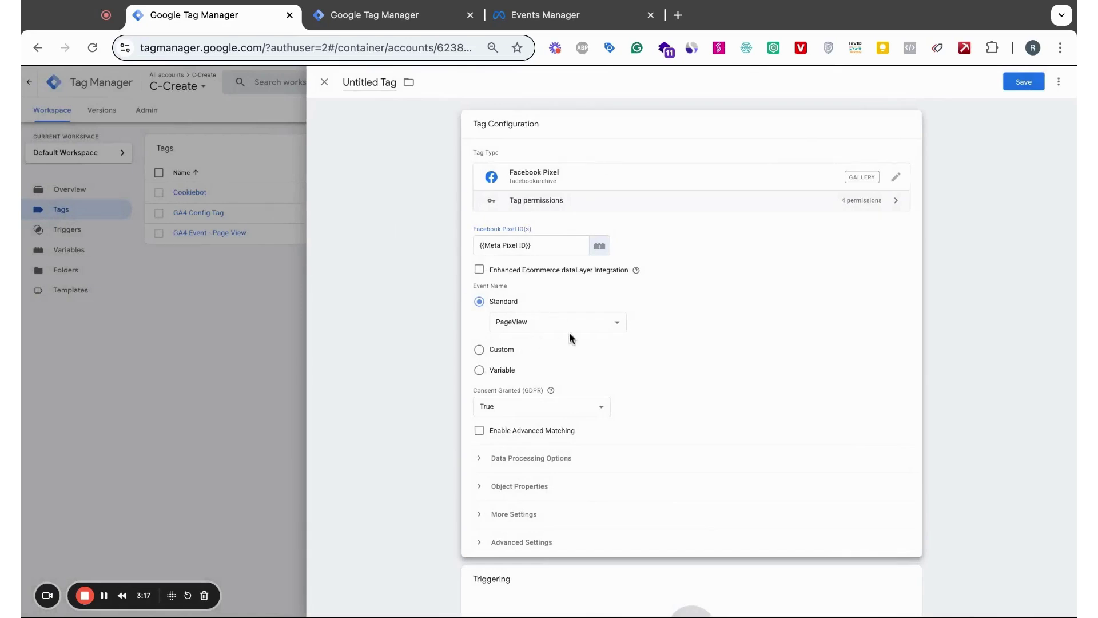
Expand the Advanced Settings and More Settings sections of the Facebook Pixel tag to expose its Event ID field.
scroll(697, 337, down, 2)
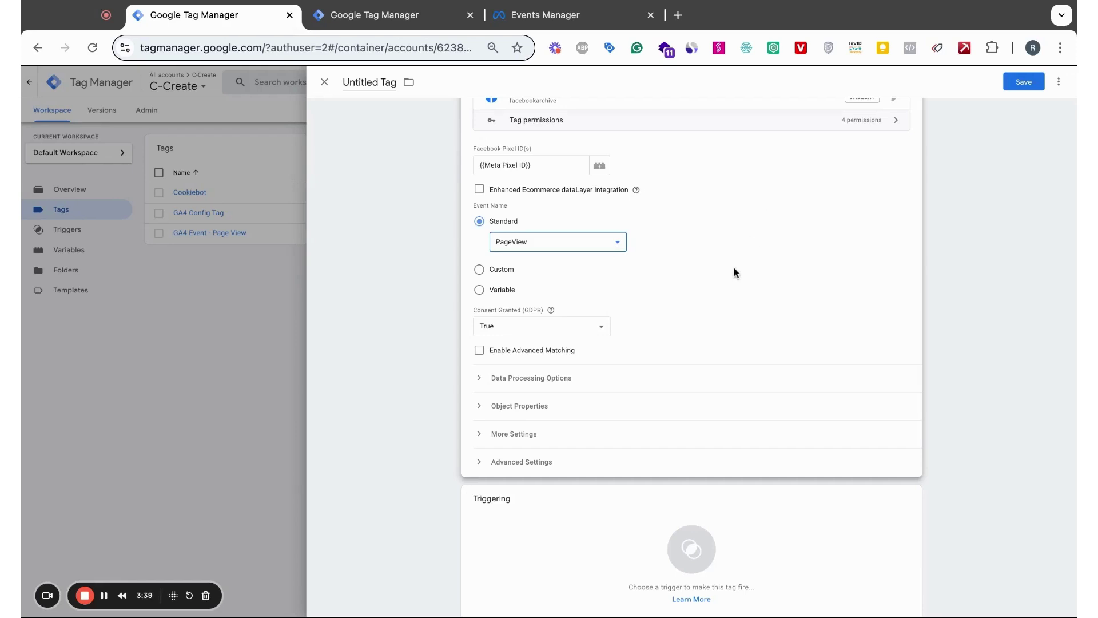
scroll(734, 269, down, 1)
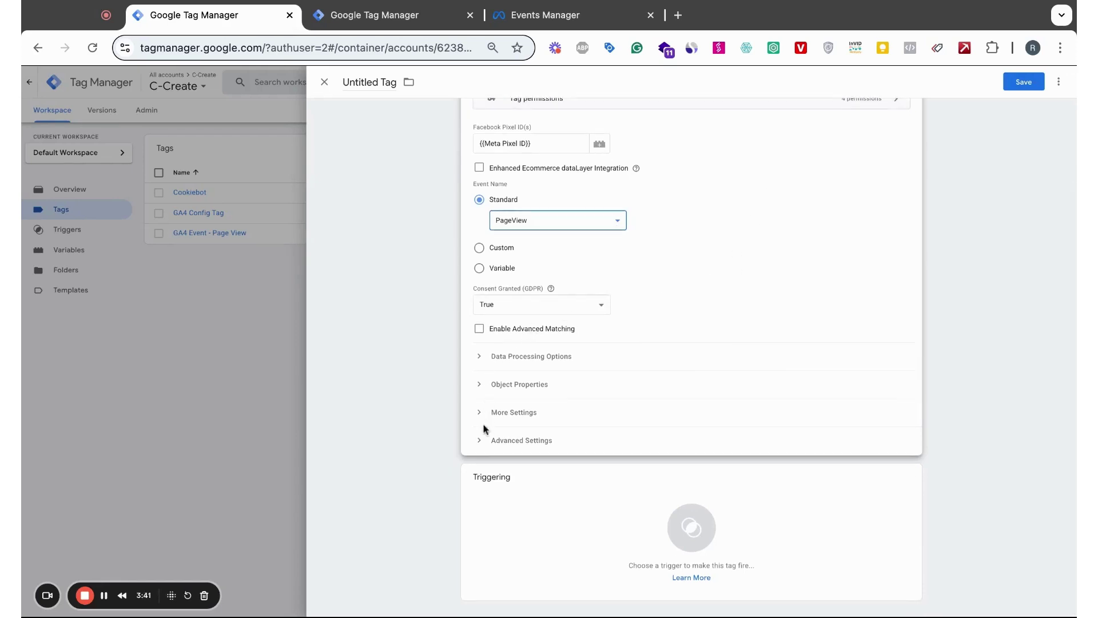
click(481, 440)
scroll(724, 318, down, 5)
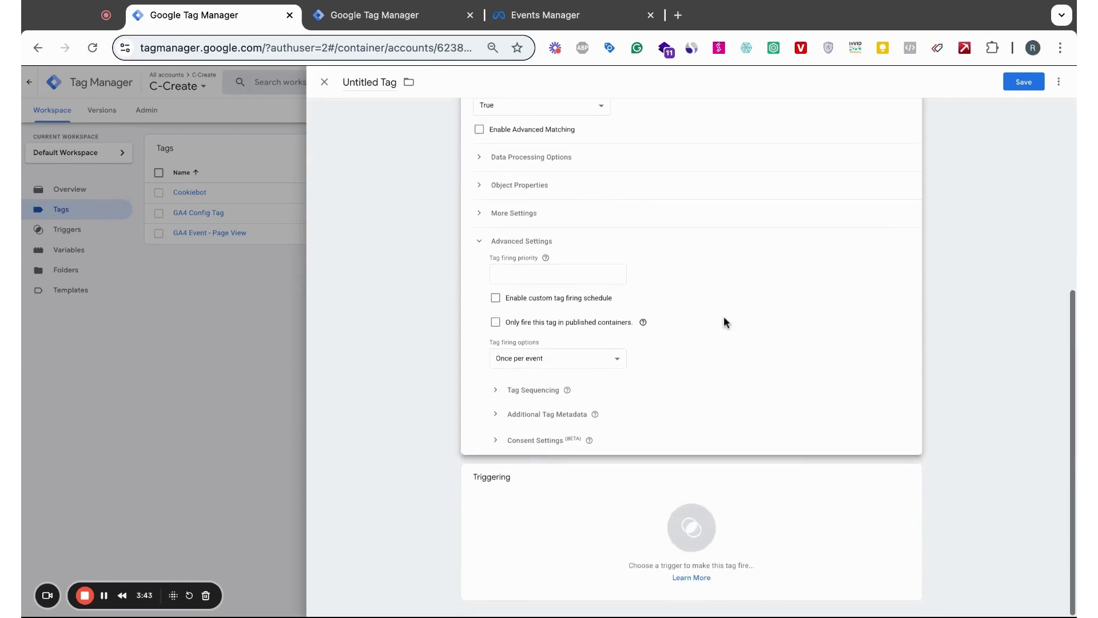
click(479, 213)
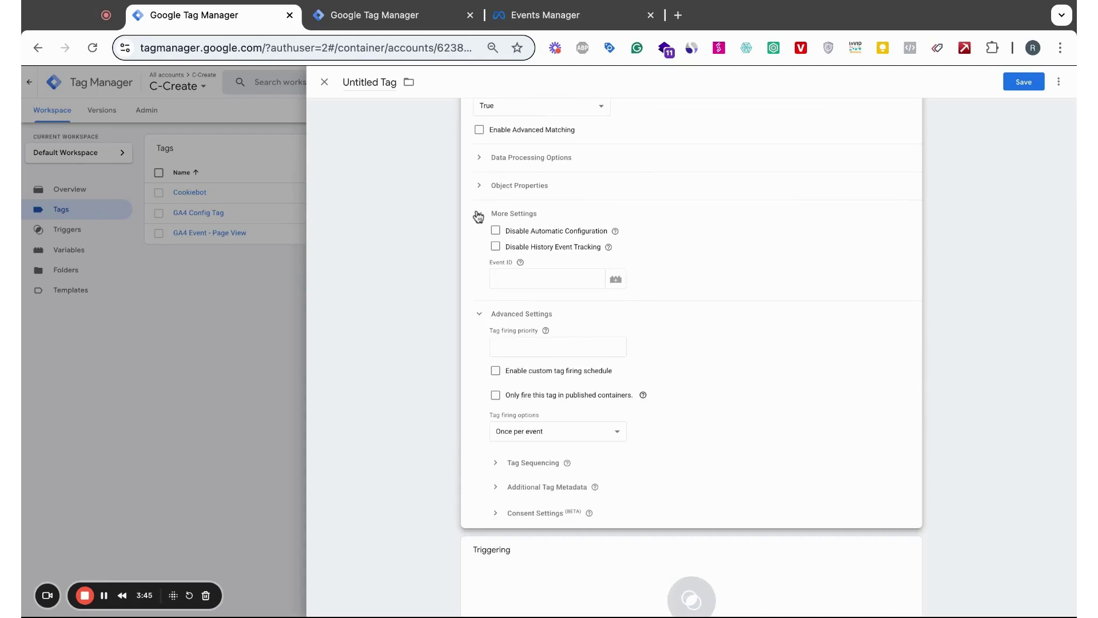
click(480, 215)
click(479, 215)
scroll(735, 332, down, 1)
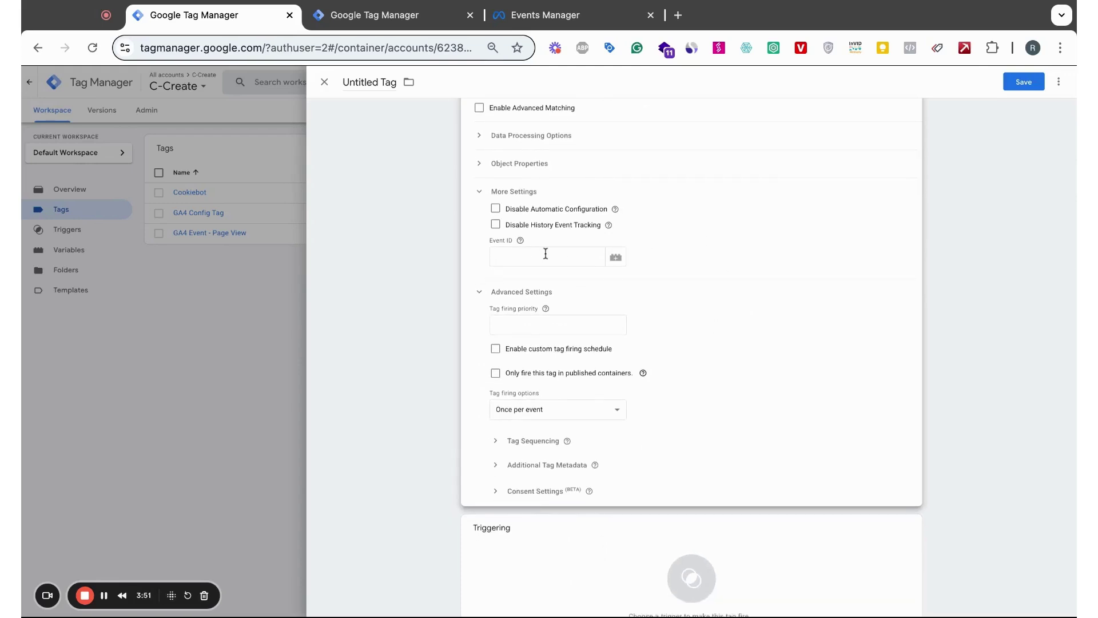
Set the tag's additional consent checks in Consent Settings to require additional consent for the tag to fire.
click(494, 492)
scroll(770, 389, down, 3)
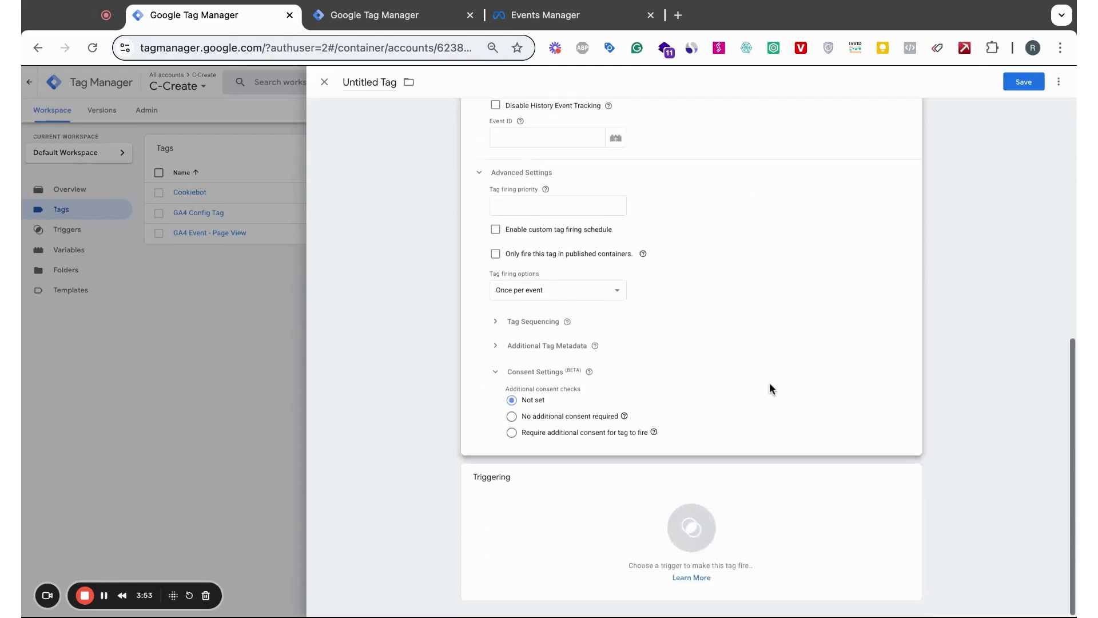
click(511, 432)
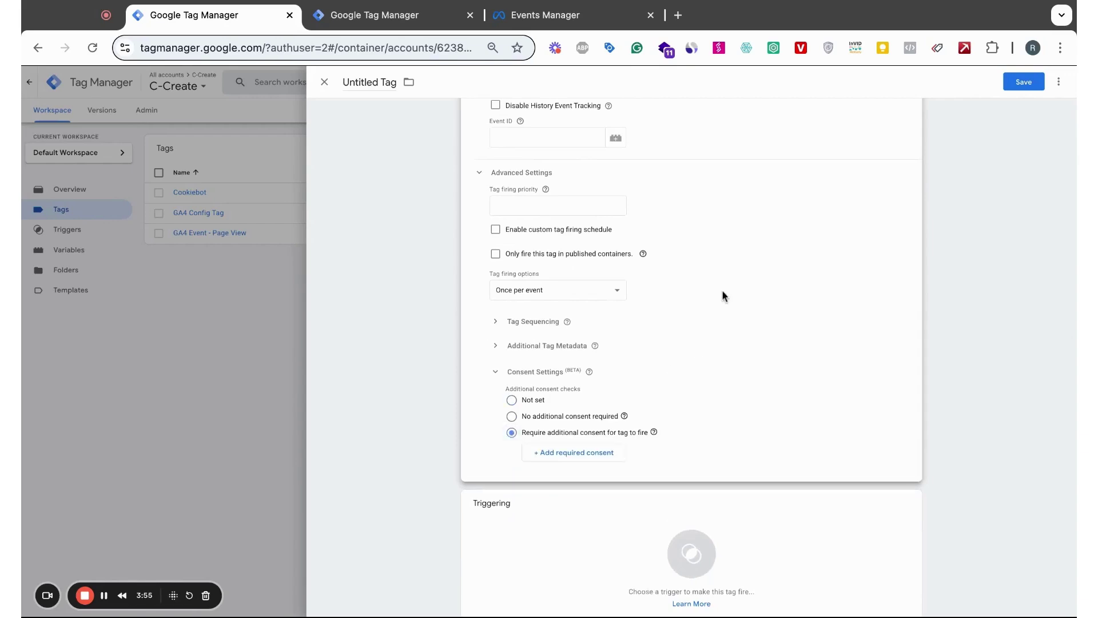
Name the untitled Facebook Pixel tag "Meta Pixel".
scroll(722, 290, up, 3)
scroll(722, 292, up, 8)
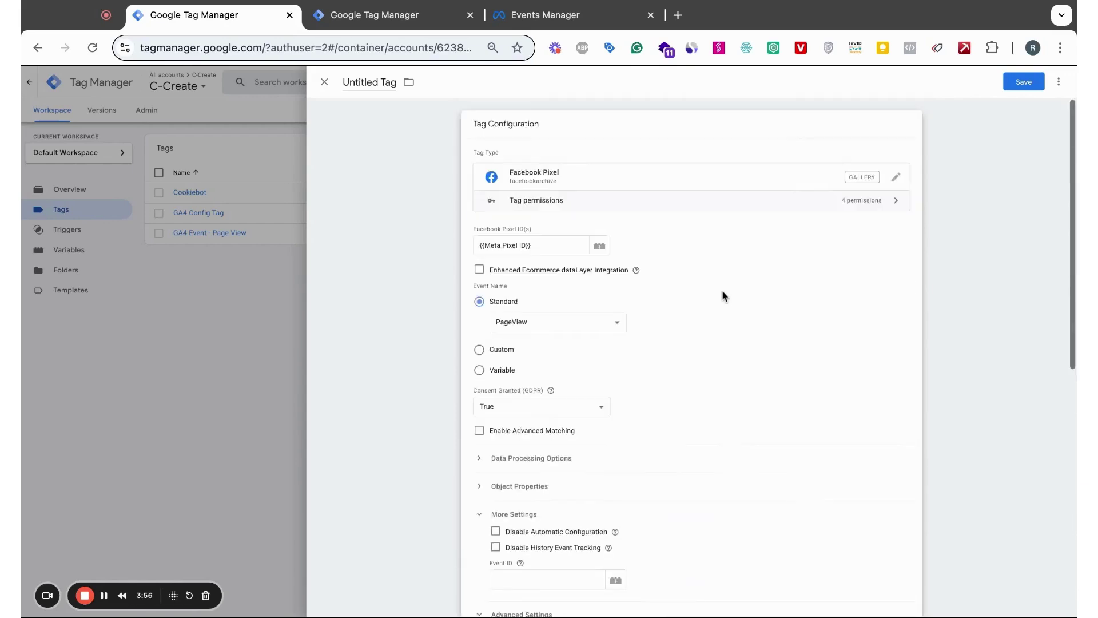
click(380, 84)
text(Meta)
text(Pixel)
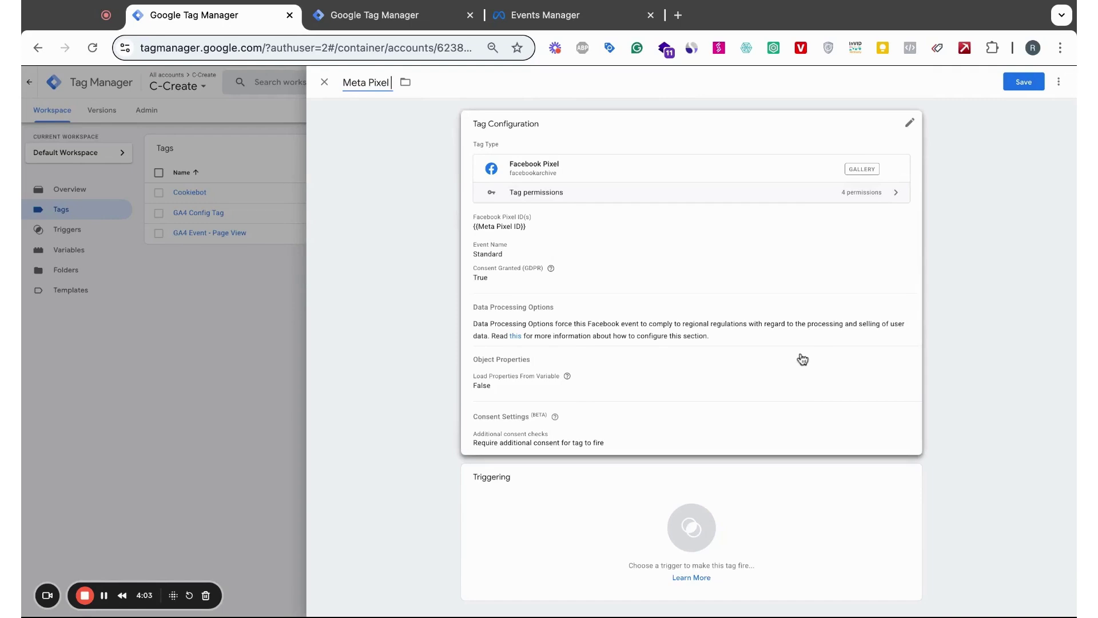
Reopen the Meta Pixel tag's configuration and review its More Settings, Advanced Settings and Consent Settings, keeping the unsaved changes.
click(633, 385)
scroll(734, 408, down, 5)
scroll(734, 400, down, 1)
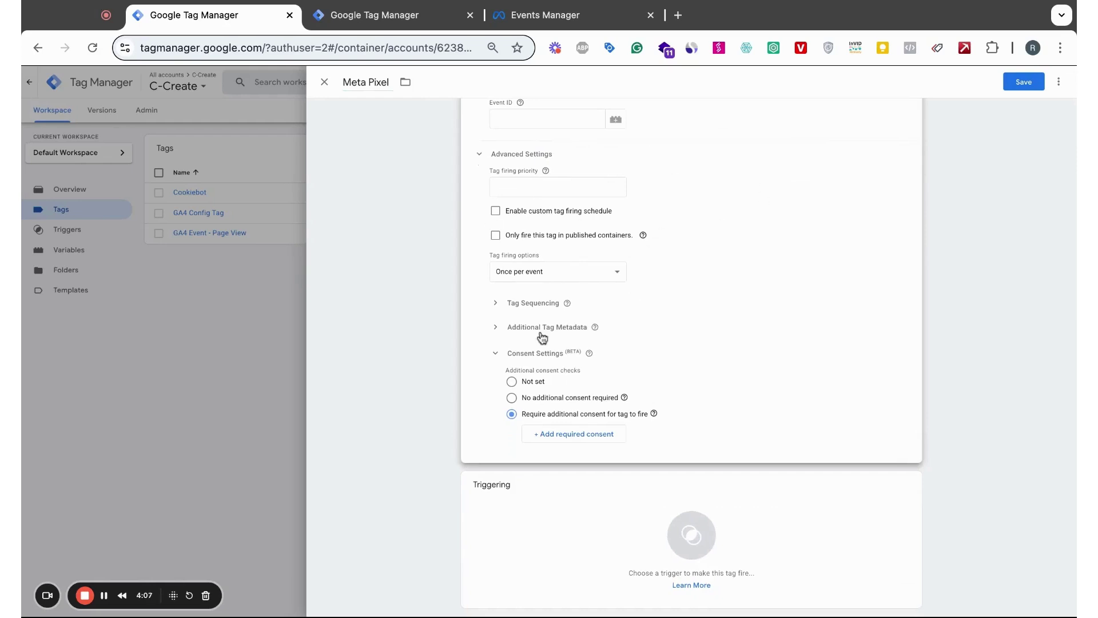
scroll(753, 233, up, 5)
scroll(753, 226, down, 2)
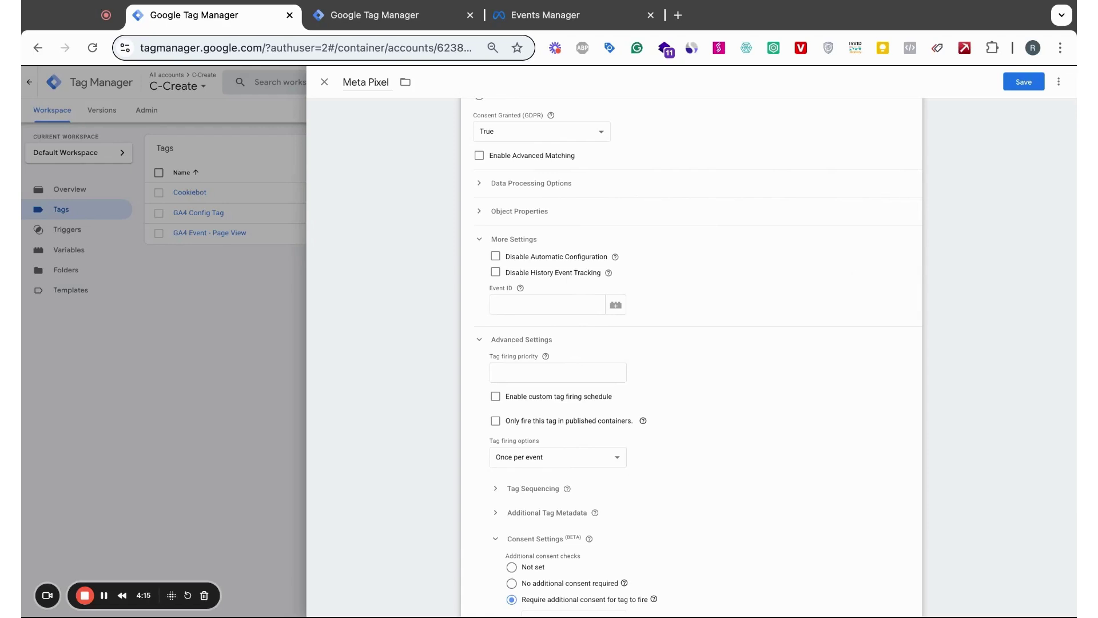
scroll(851, 356, down, 1)
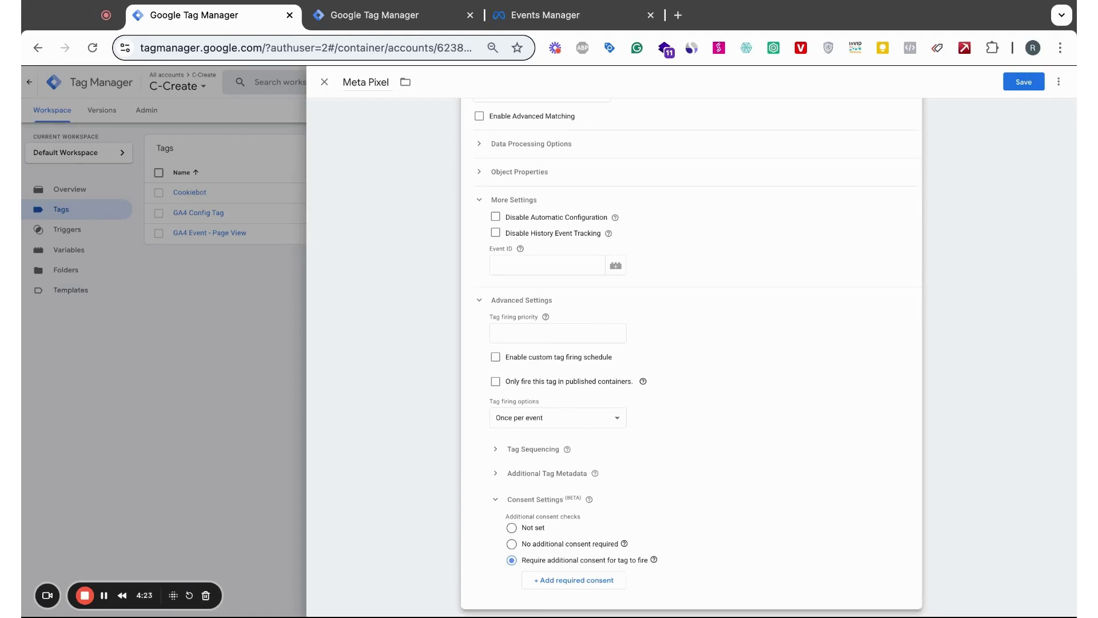
scroll(658, 344, down, 2)
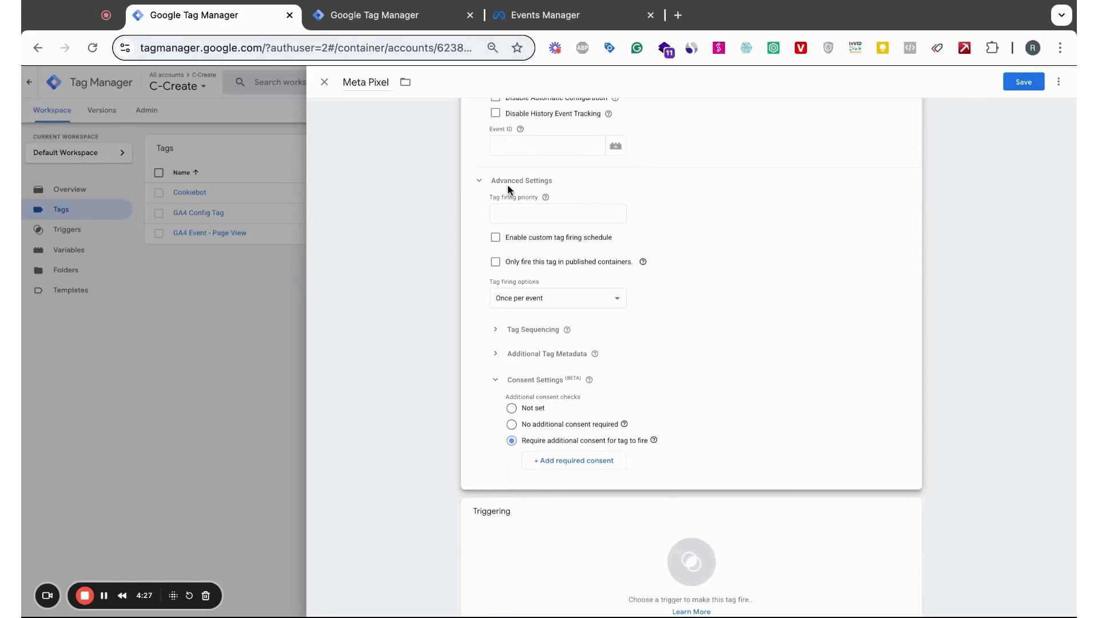
click(324, 81)
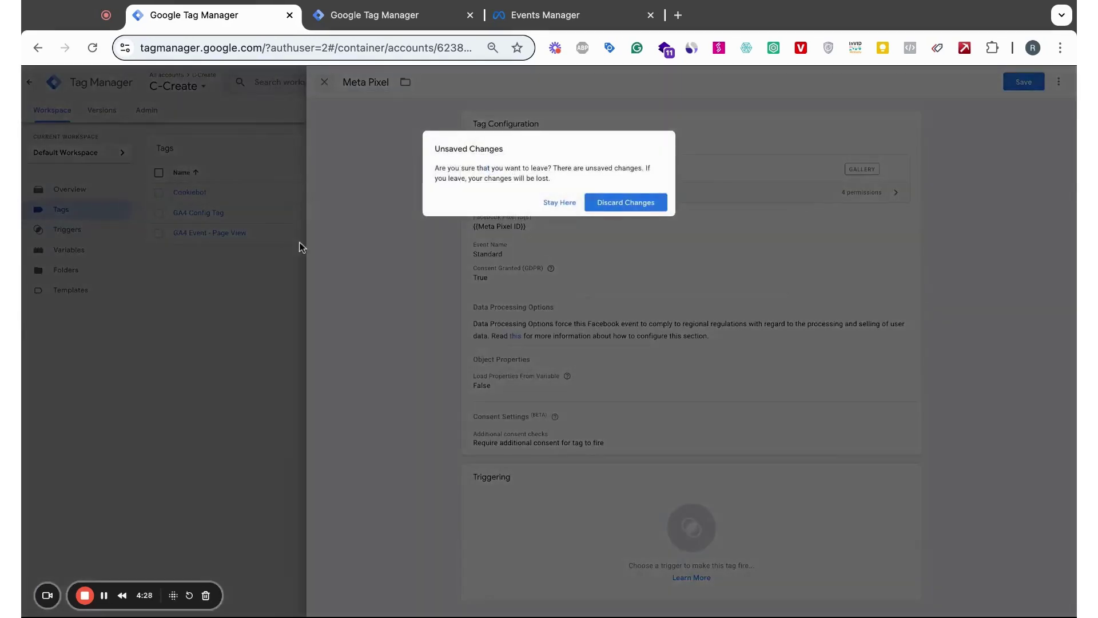
click(560, 204)
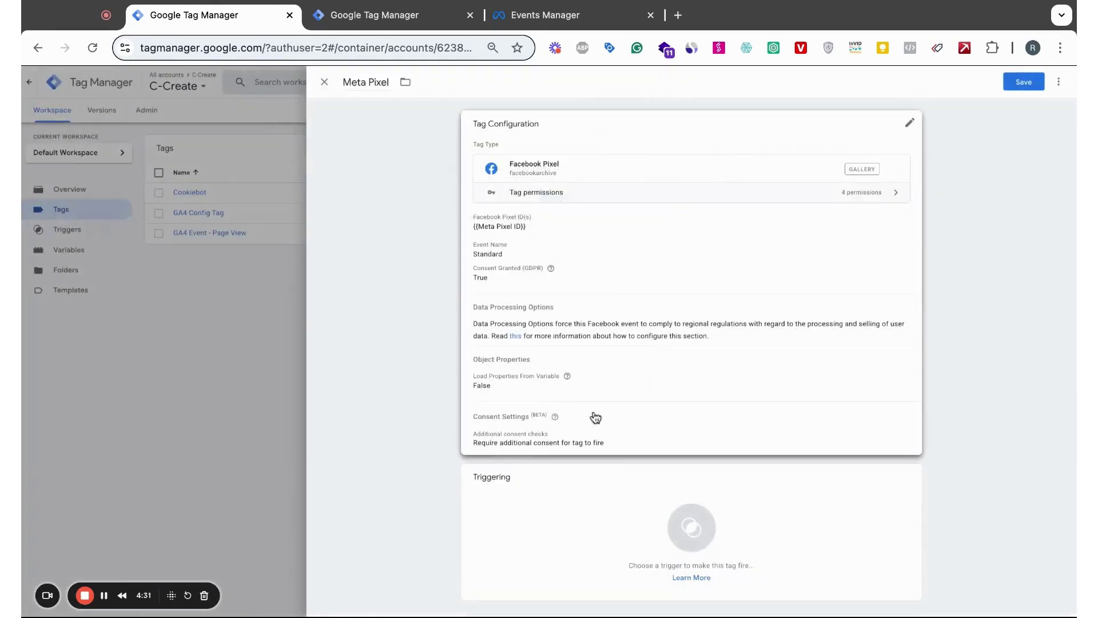
Add ad_storage as a required consent in the Meta Pixel tag's Consent Settings.
click(681, 385)
scroll(688, 391, down, 7)
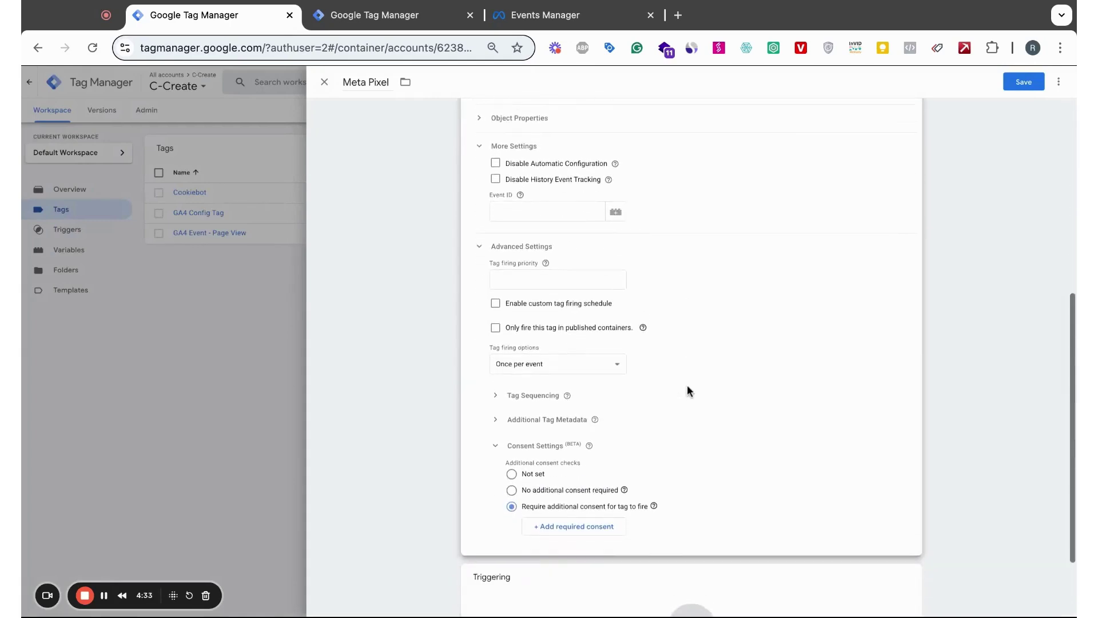
click(572, 429)
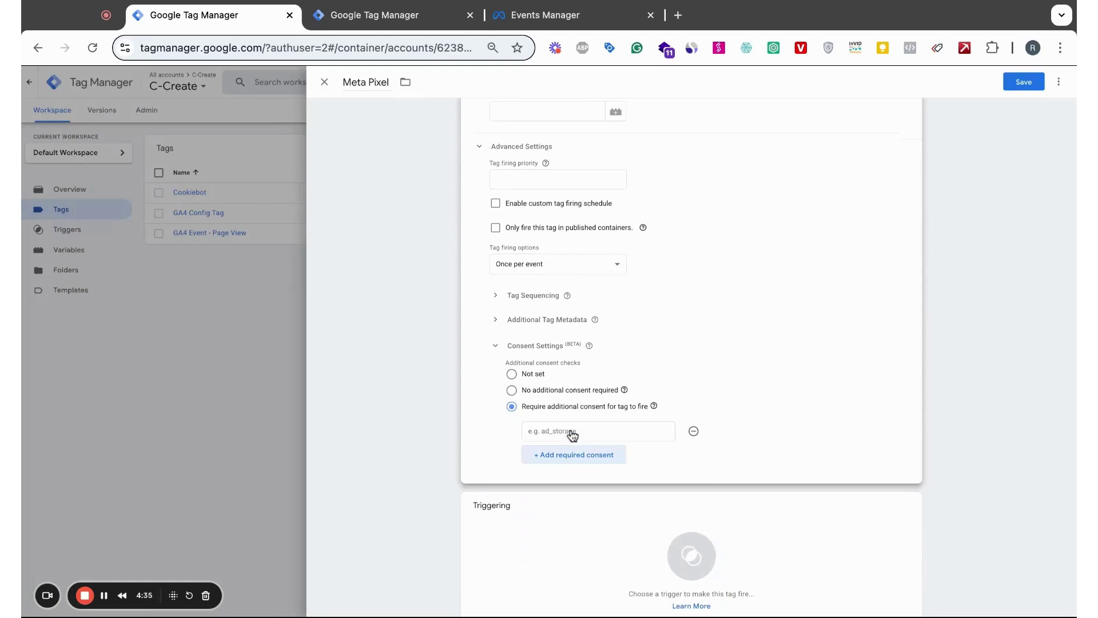
click(572, 433)
text(ad_)
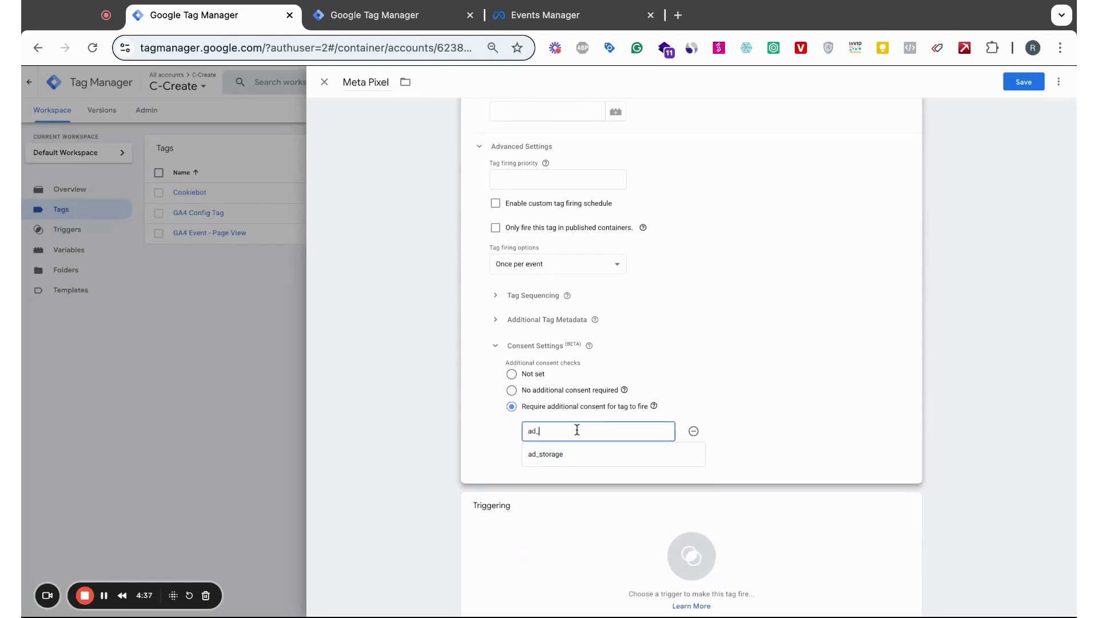
click(564, 454)
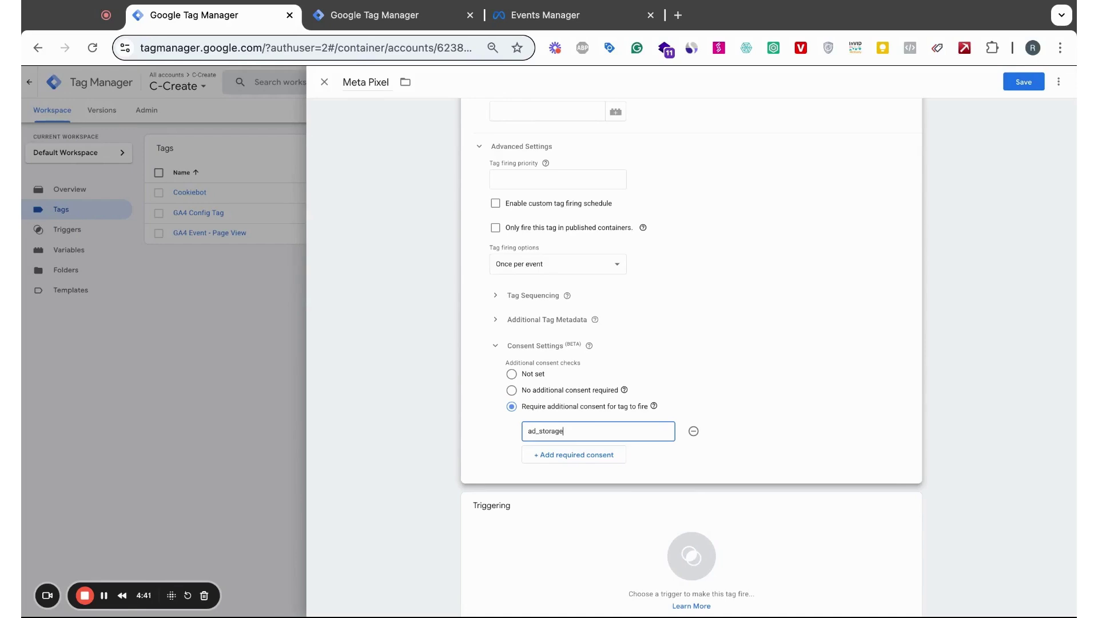
Assign the Cookie Consent Update custom event as the Meta Pixel tag's firing trigger and save the tag.
scroll(880, 414, down, 1)
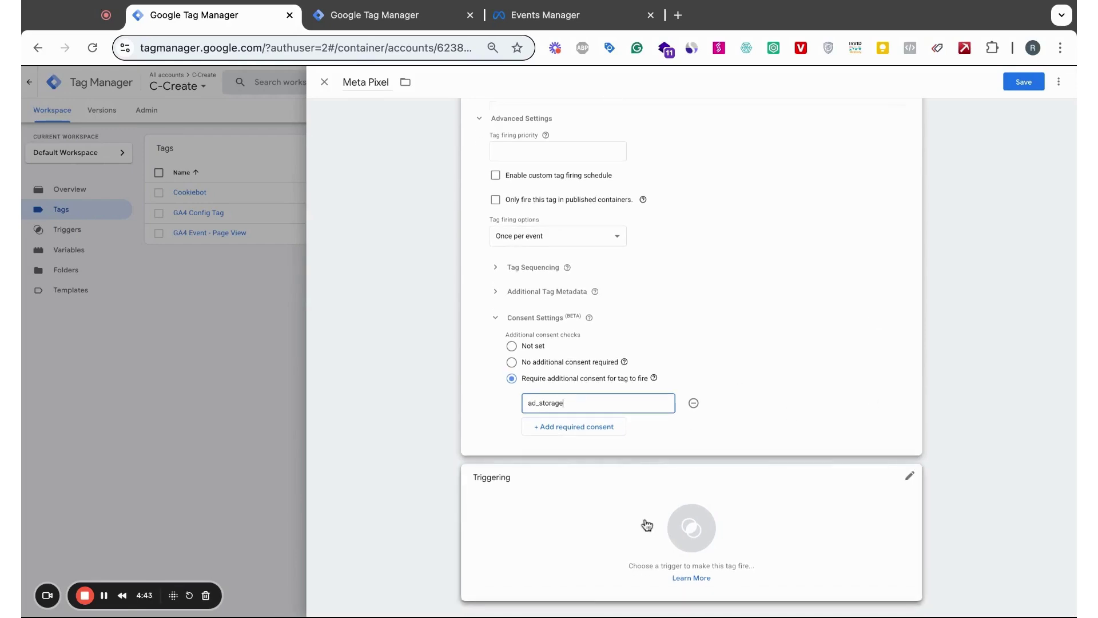
click(647, 525)
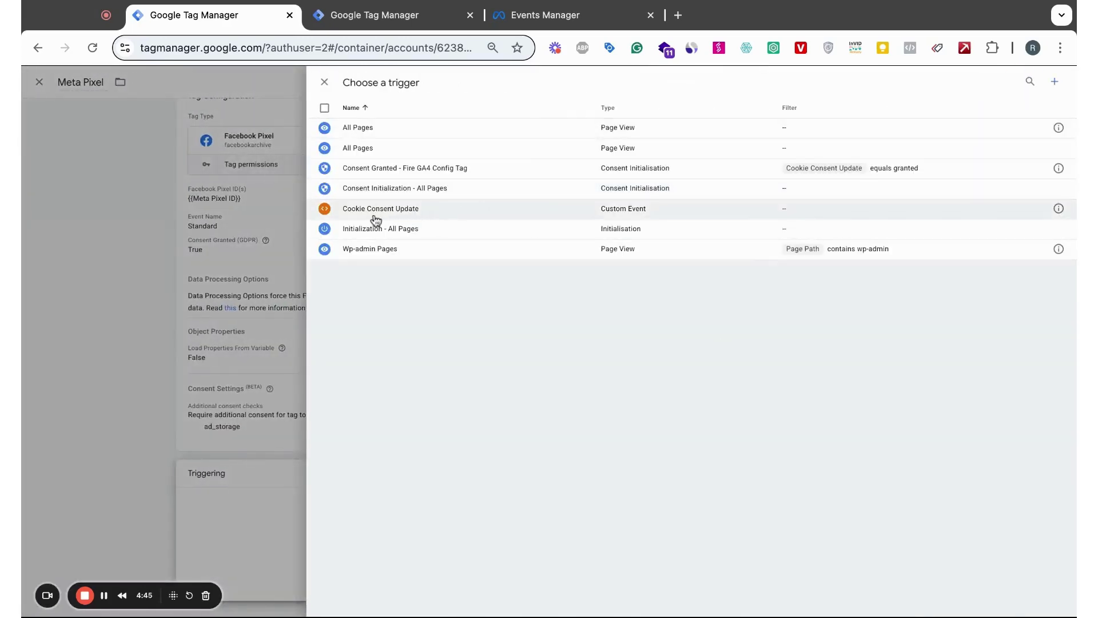
click(390, 218)
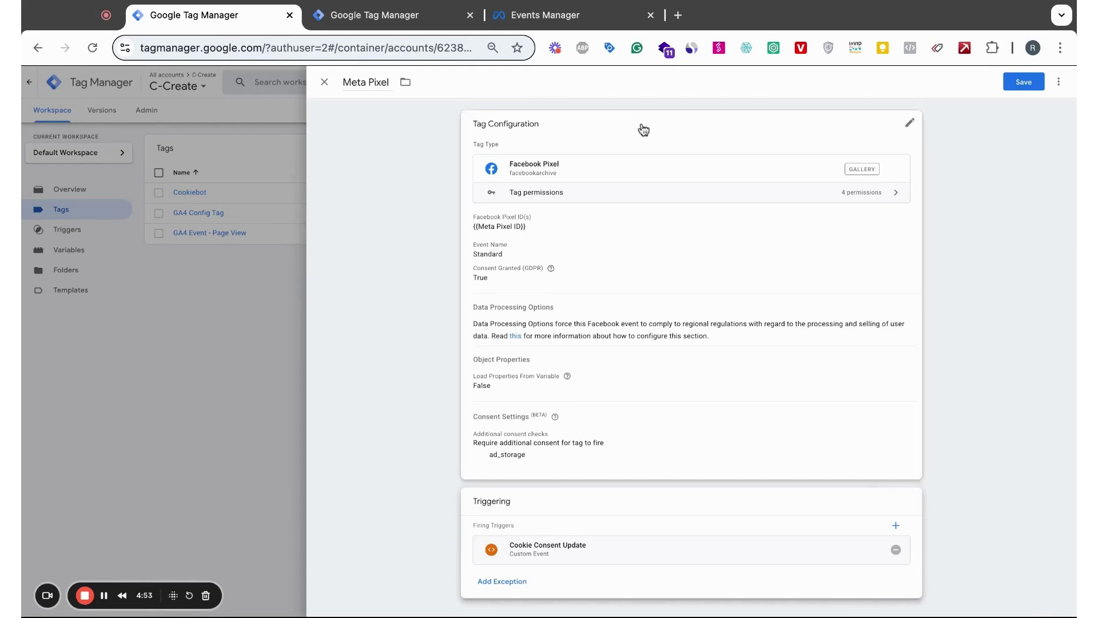
click(1024, 83)
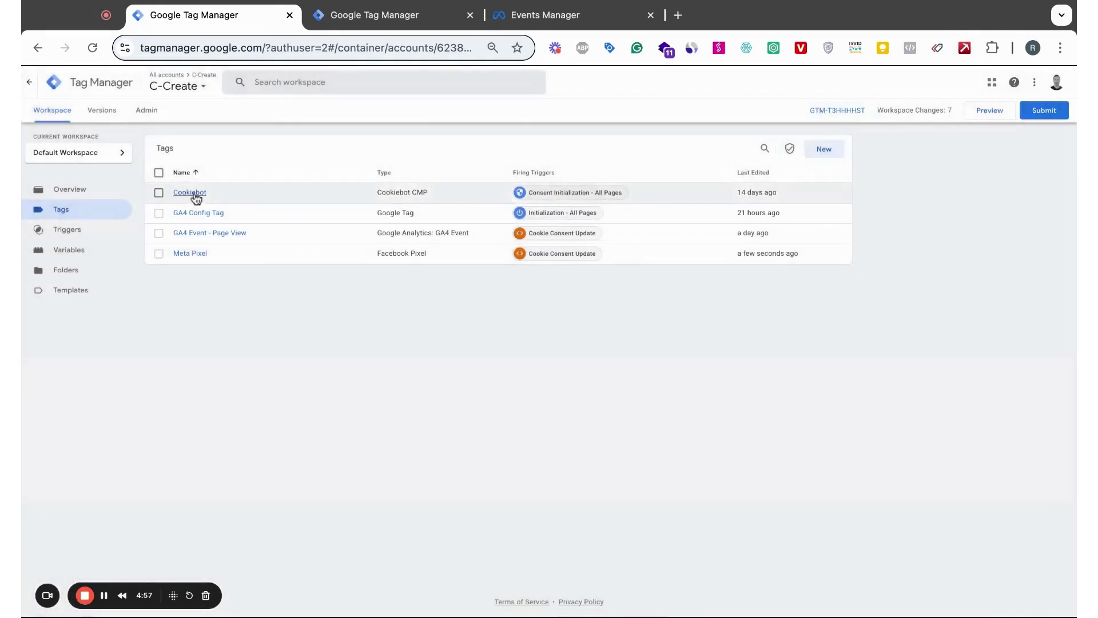
Inspect the built-in consent checks in the GA4 Config Tag's Advanced Settings, and close the tag without changes.
click(192, 214)
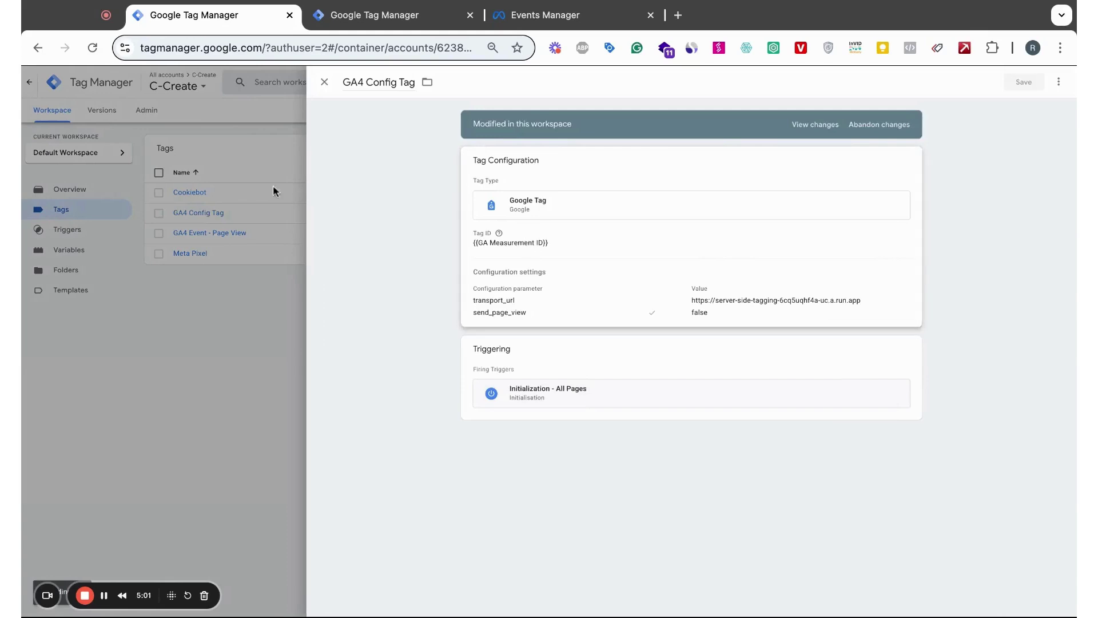
click(635, 260)
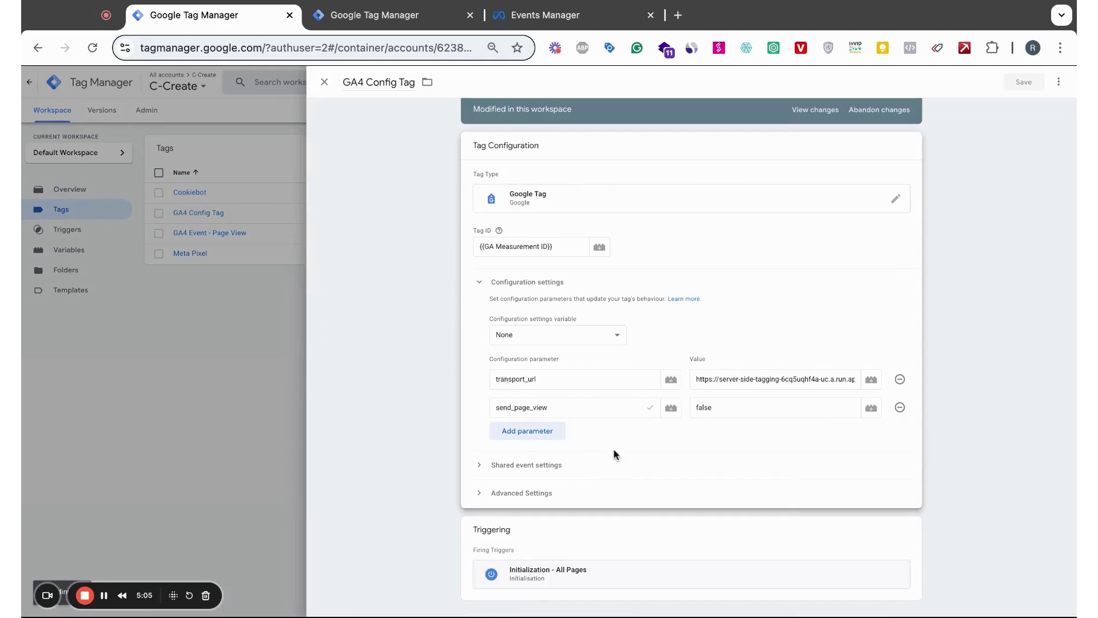
click(480, 495)
scroll(627, 500, down, 5)
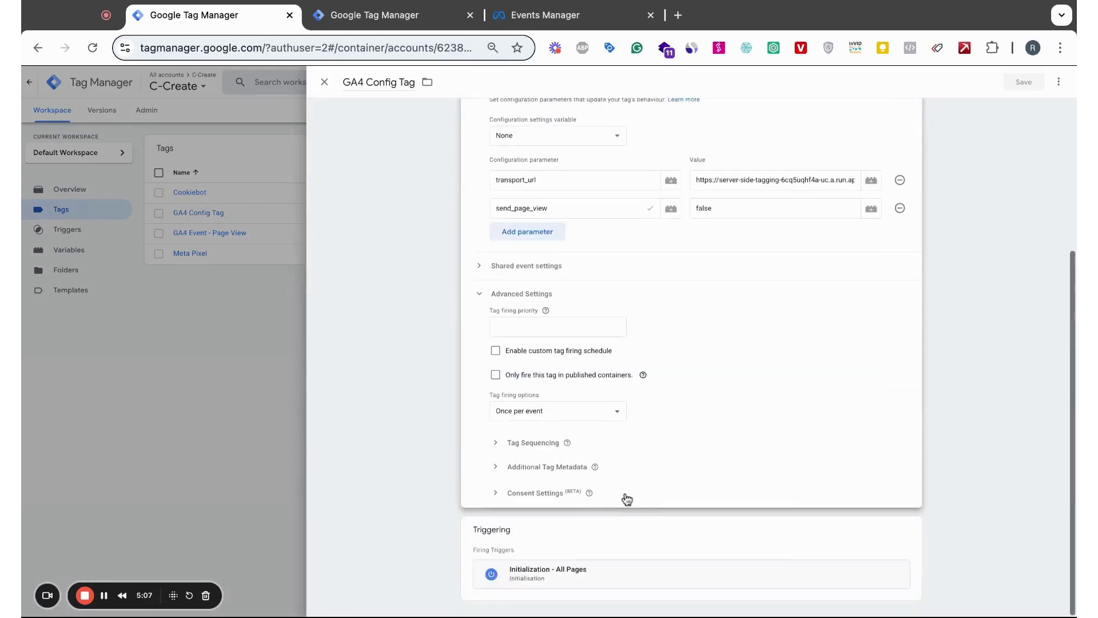
click(493, 493)
scroll(723, 456, down, 3)
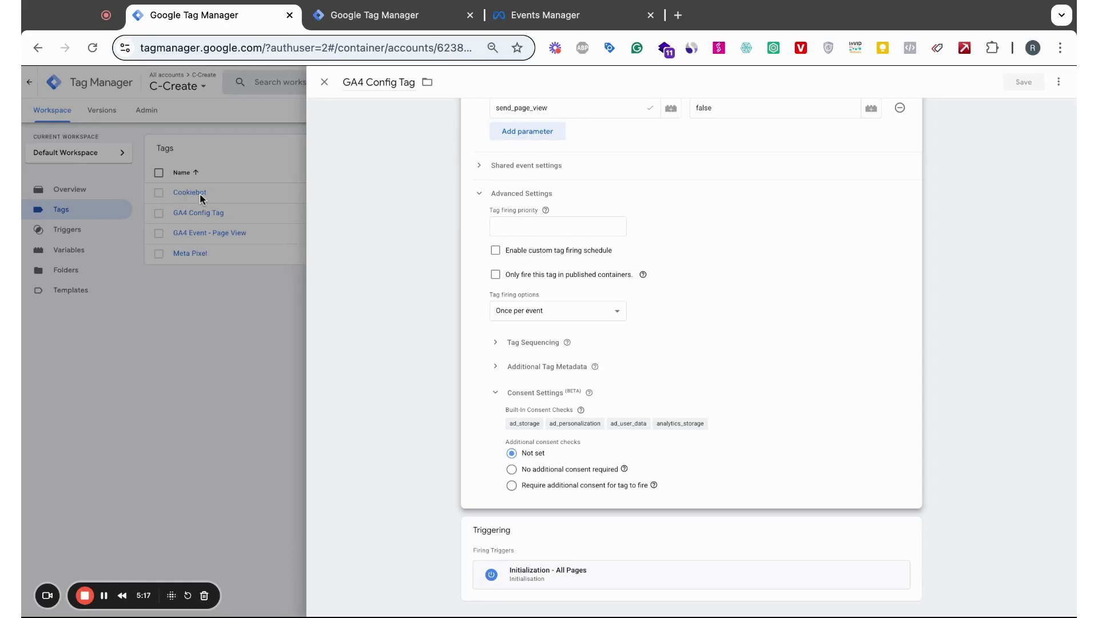
click(325, 83)
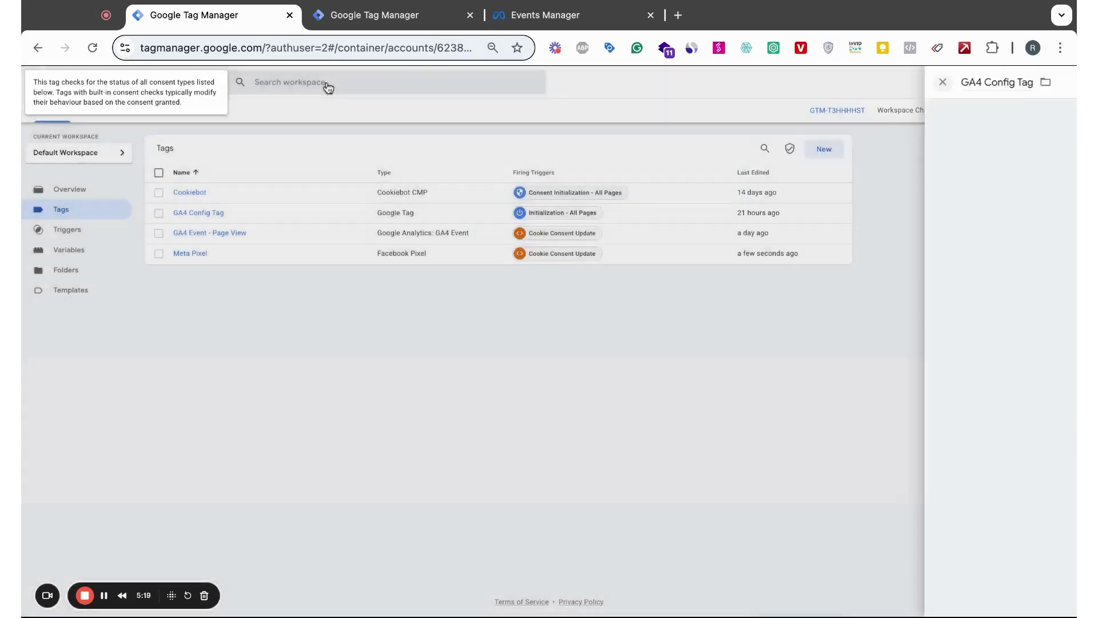
Review the saved Meta Pixel tag's event and consent settings from start to end, and close it without changes.
click(189, 253)
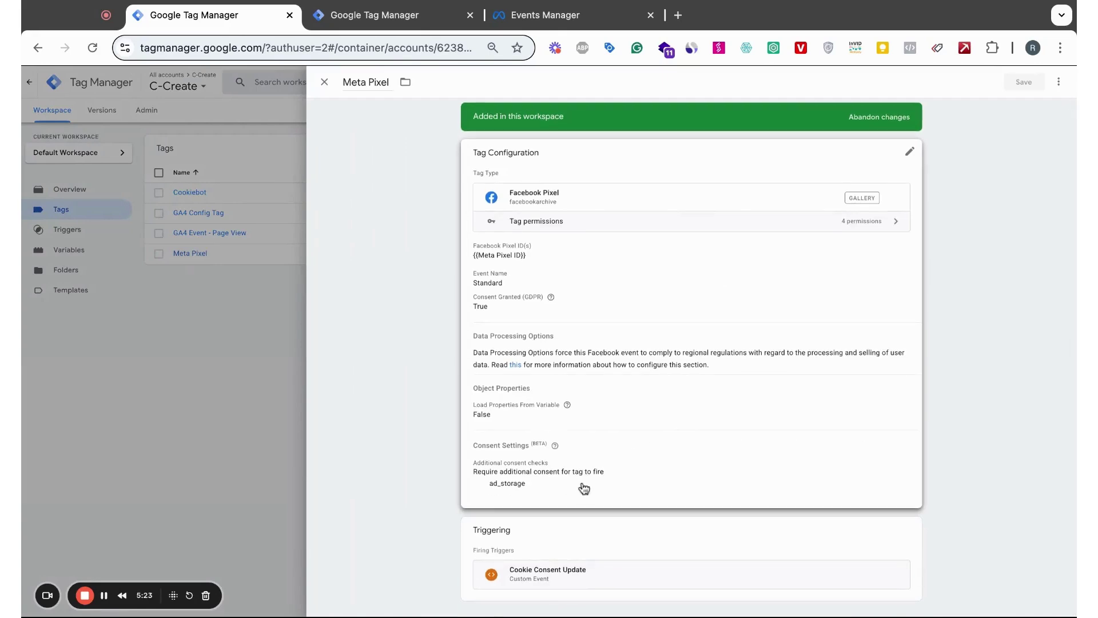
click(583, 487)
scroll(582, 486, down, 10)
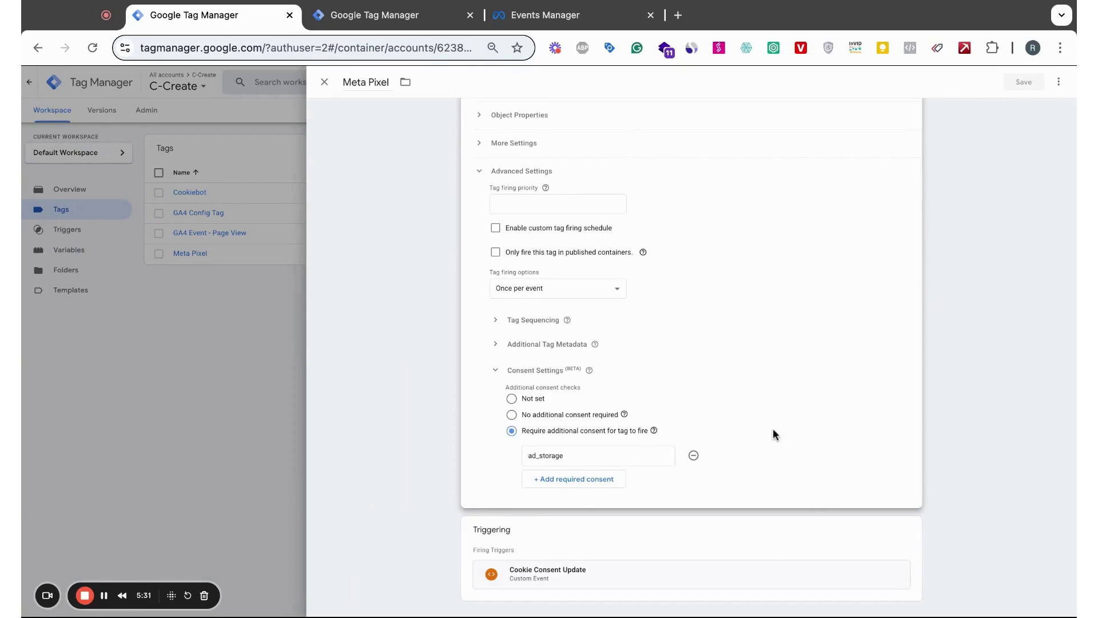
scroll(845, 288, up, 10)
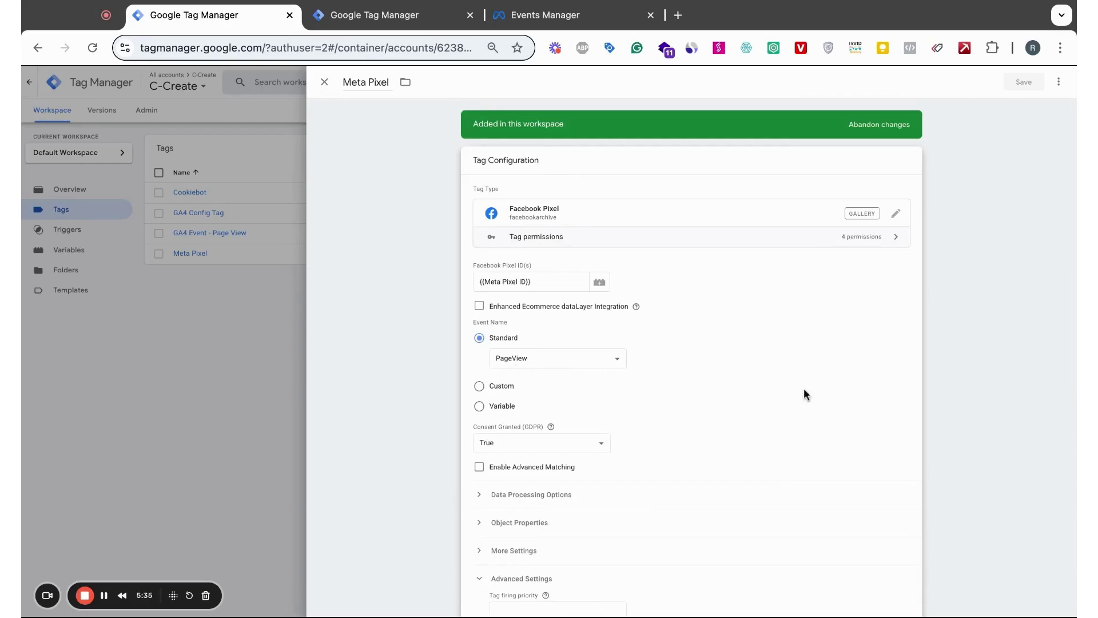
scroll(805, 388, down, 8)
scroll(804, 387, up, 8)
click(324, 84)
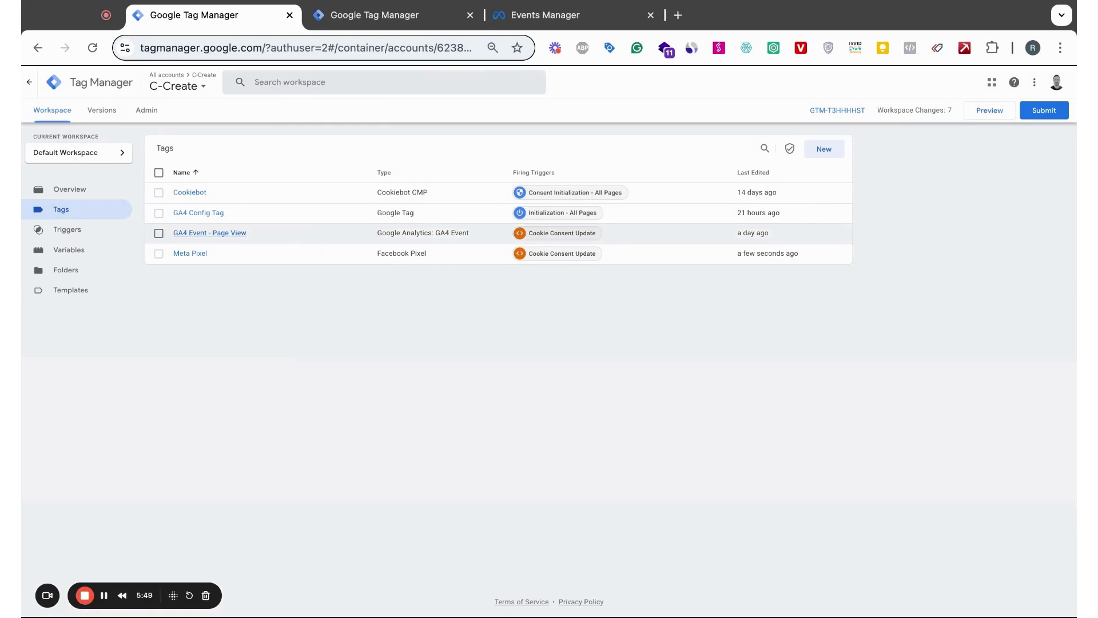
click(48, 595)
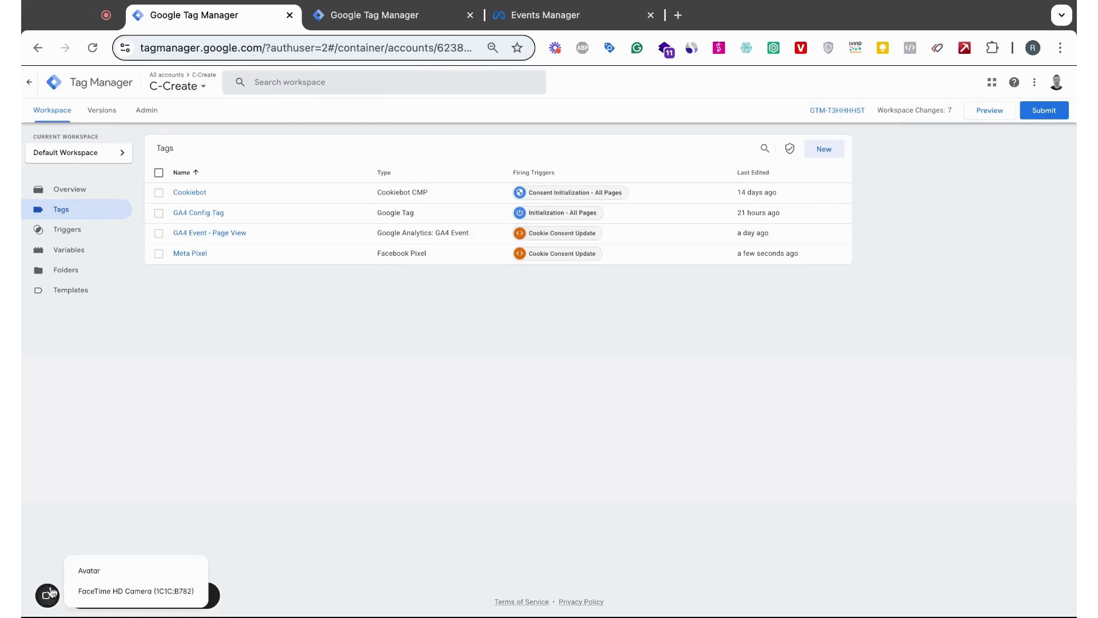
click(103, 589)
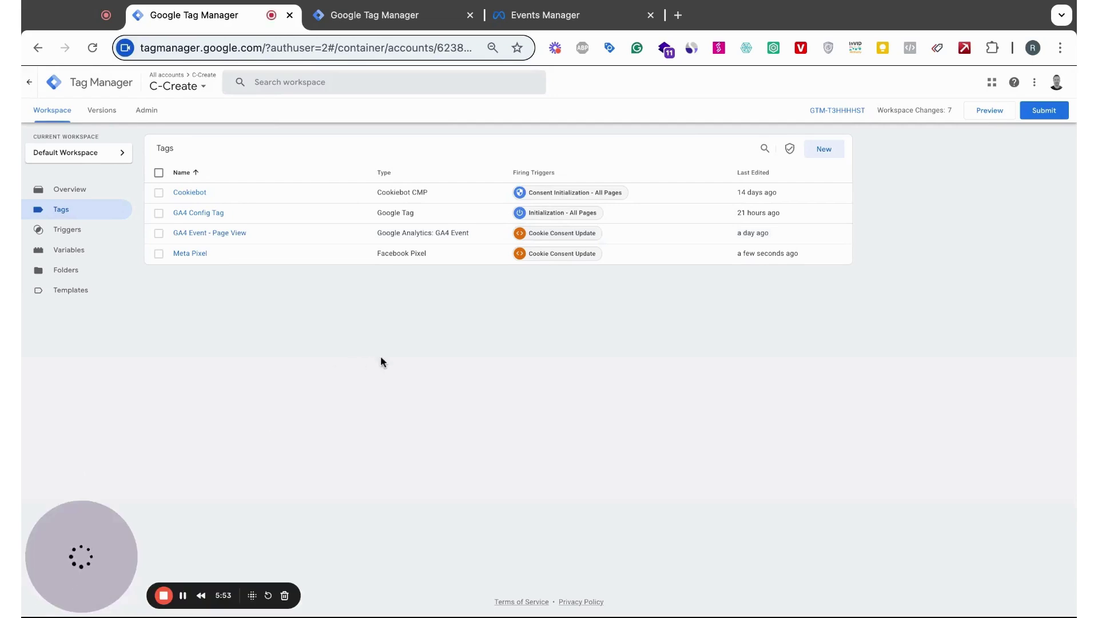
Compare the tag lists of the C-Create web container and the s.create server container, returning to C-Create.
click(355, 16)
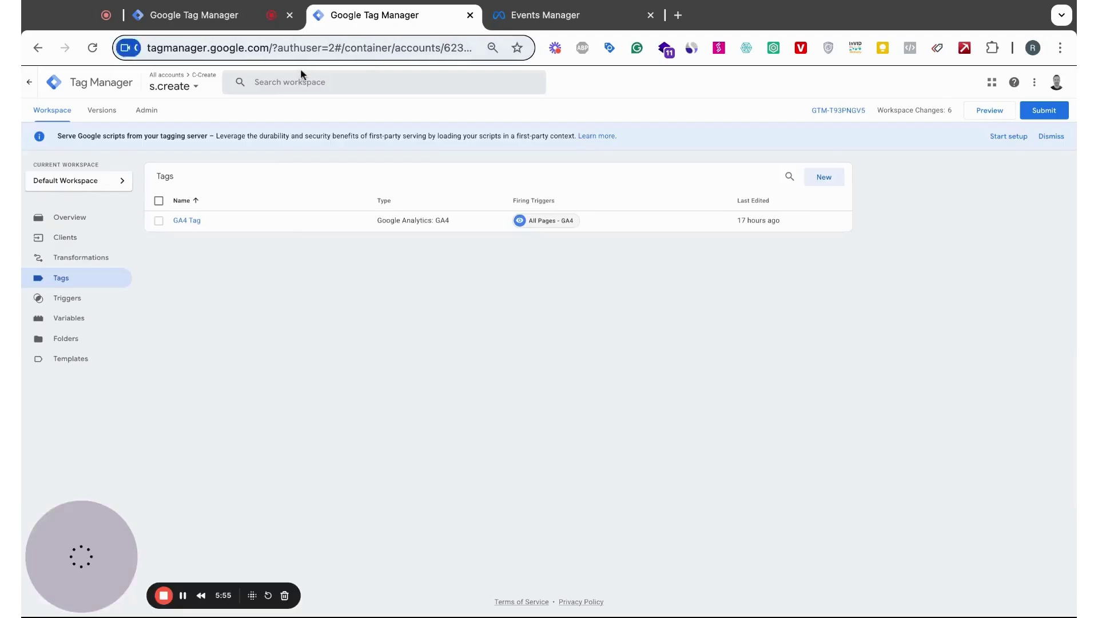
click(201, 18)
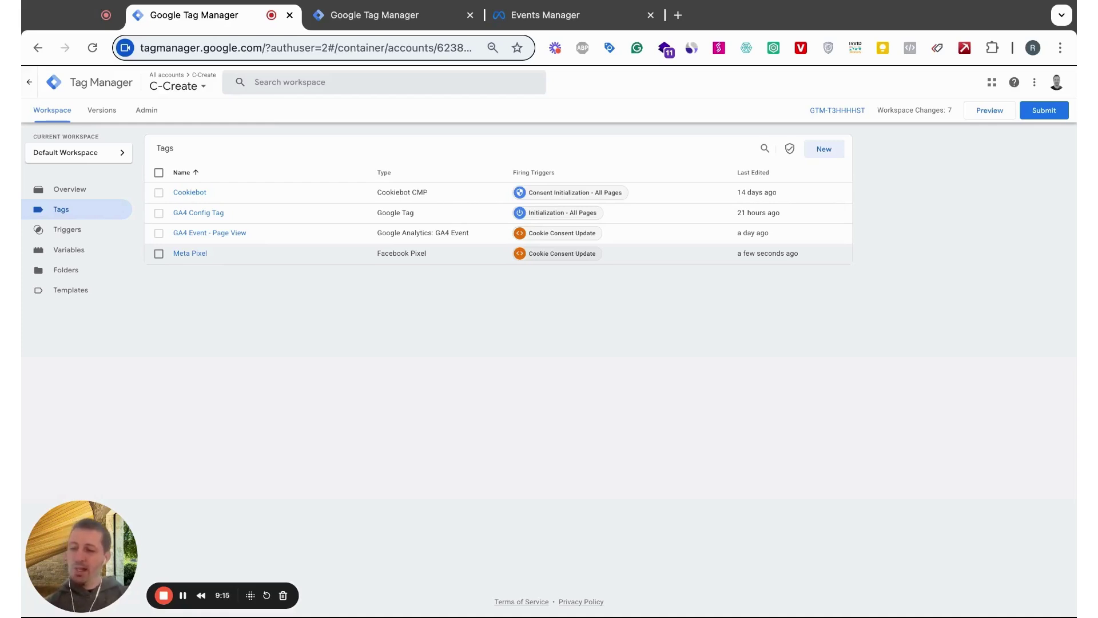
click(394, 14)
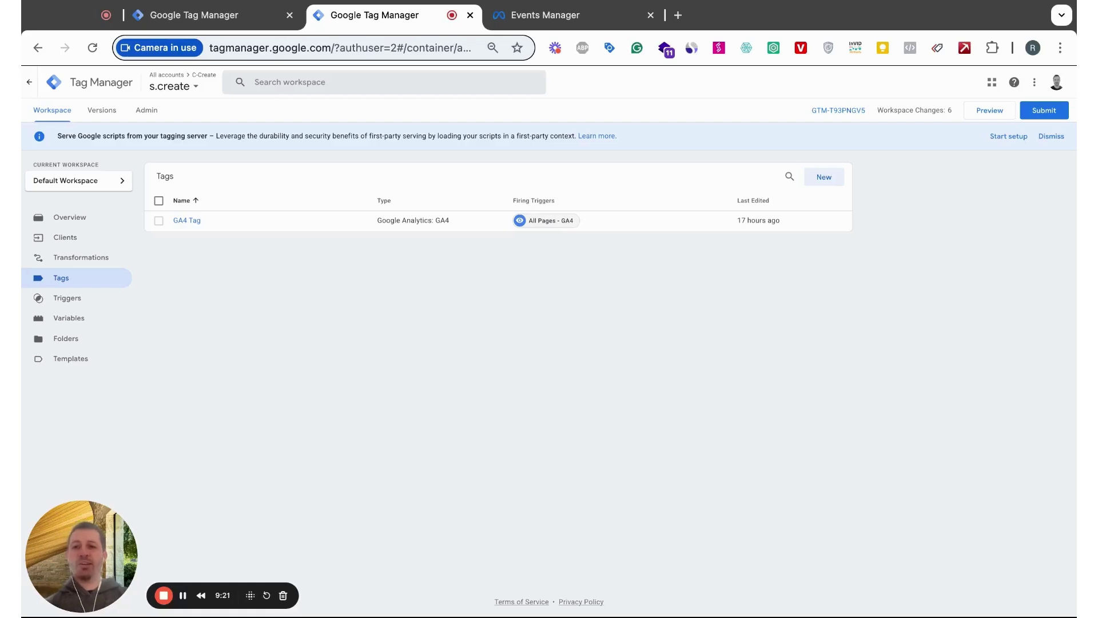
click(223, 15)
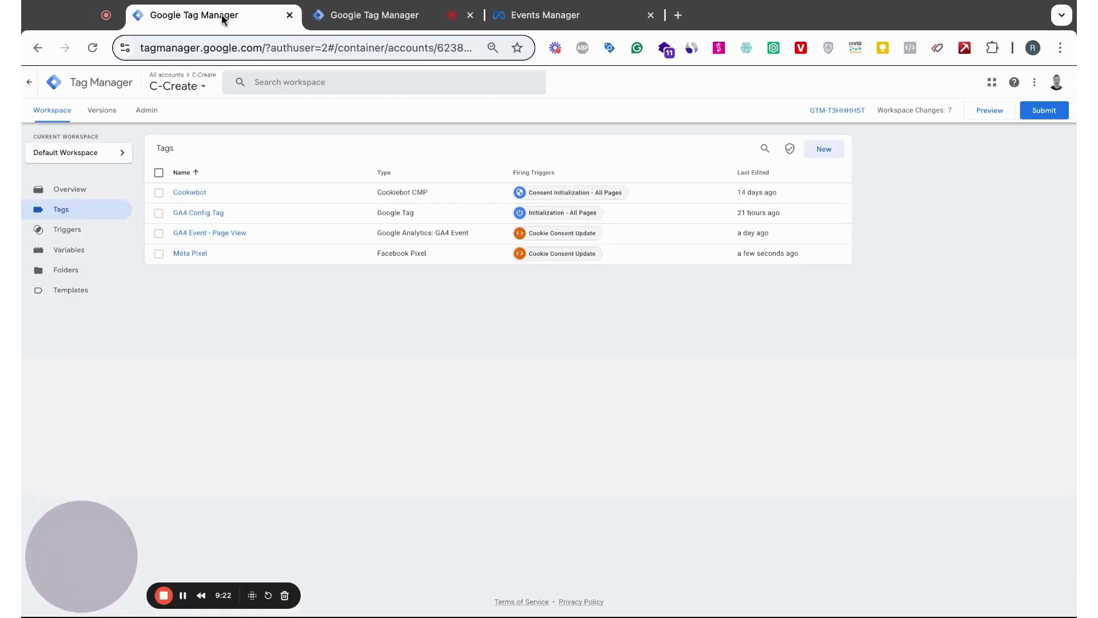
Examine the transport_url parameter and its value in the GA4 Config Tag against the s.create server container, and close the tag without changes.
click(200, 217)
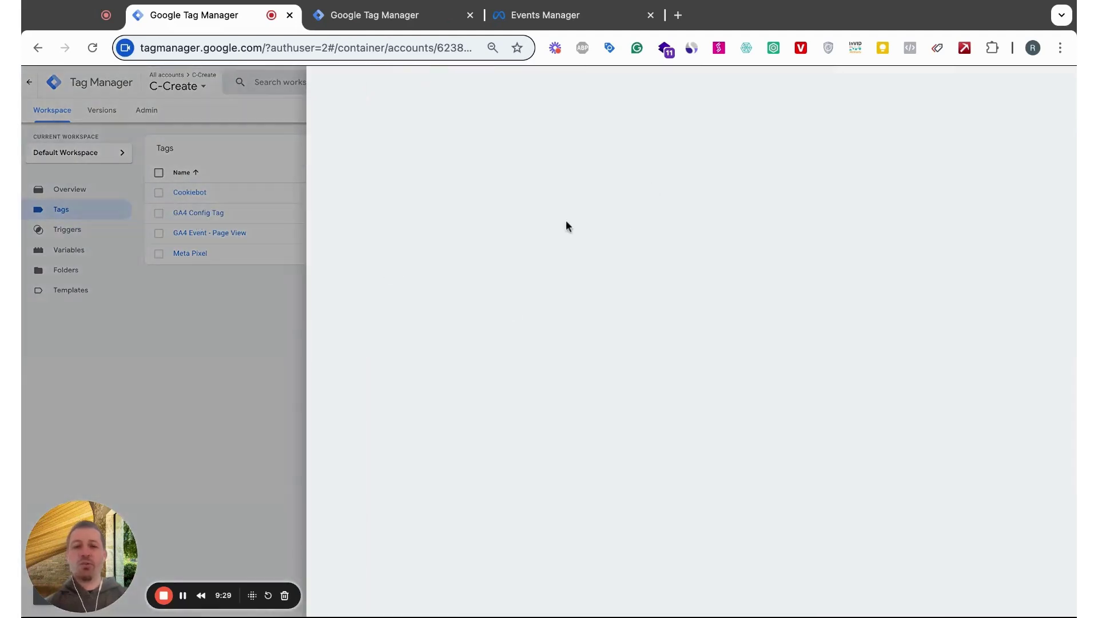
click(625, 309)
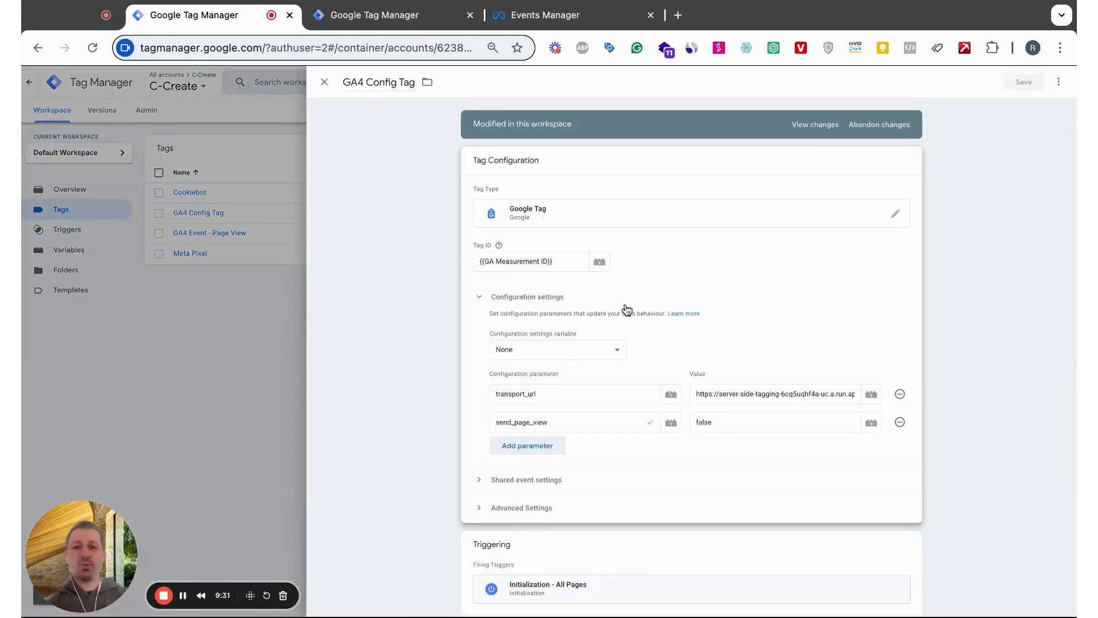
double_click(575, 395)
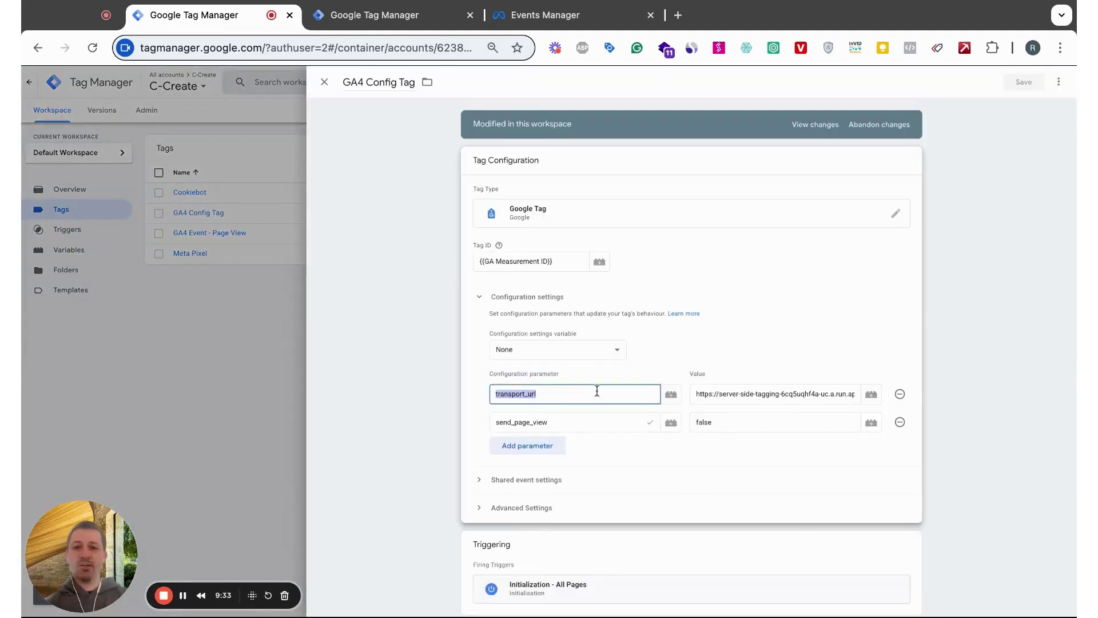
click(598, 391)
double_click(489, 376)
click(489, 375)
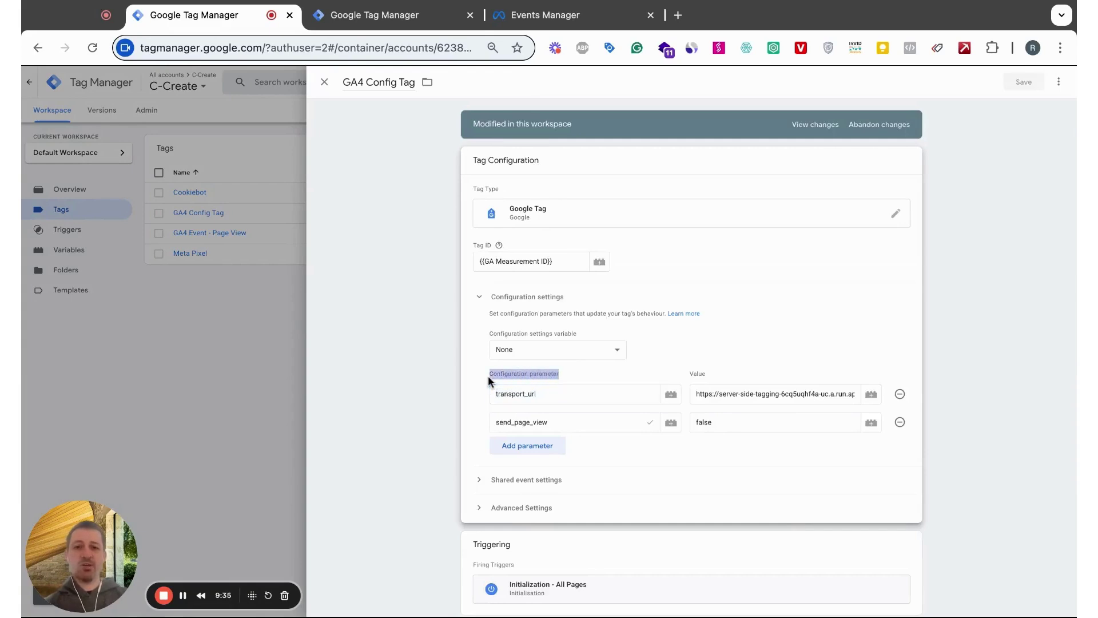
triple_click(789, 395)
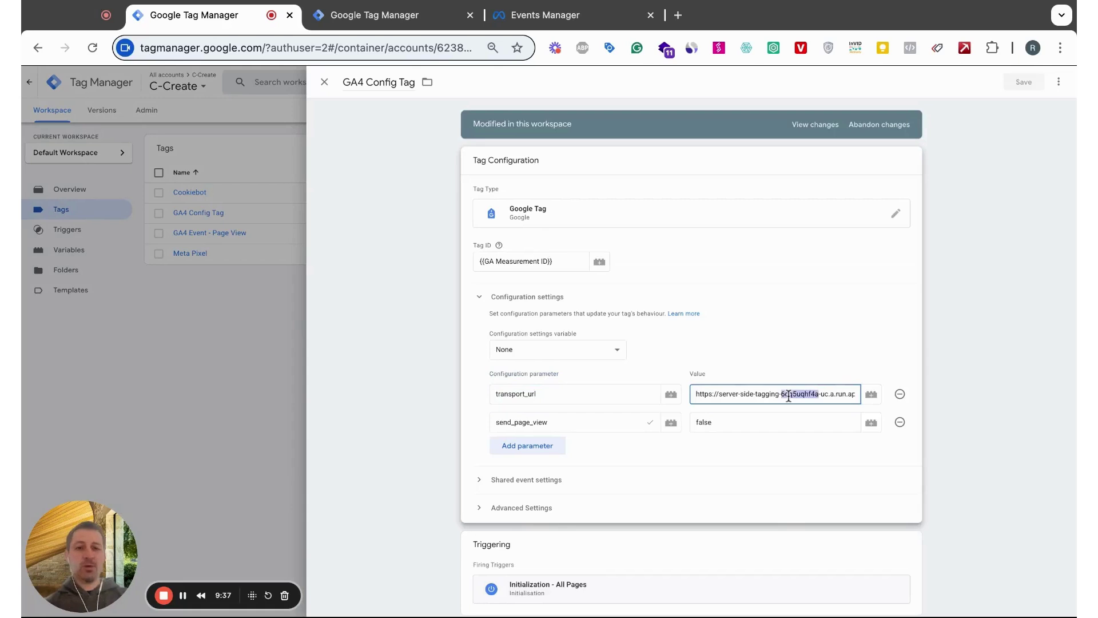
click(589, 376)
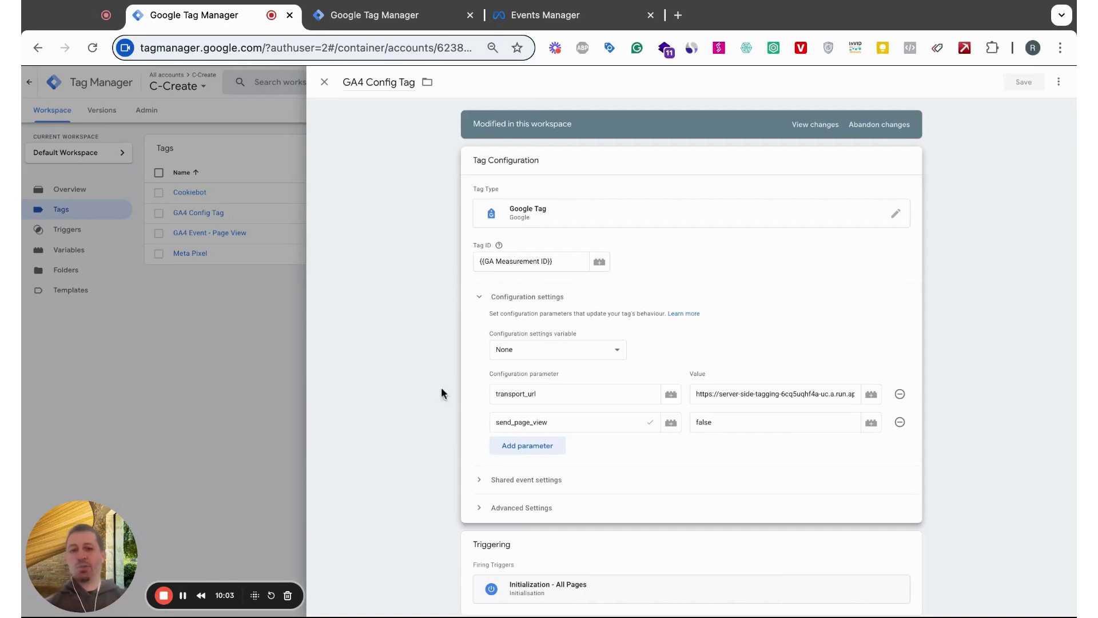
click(791, 393)
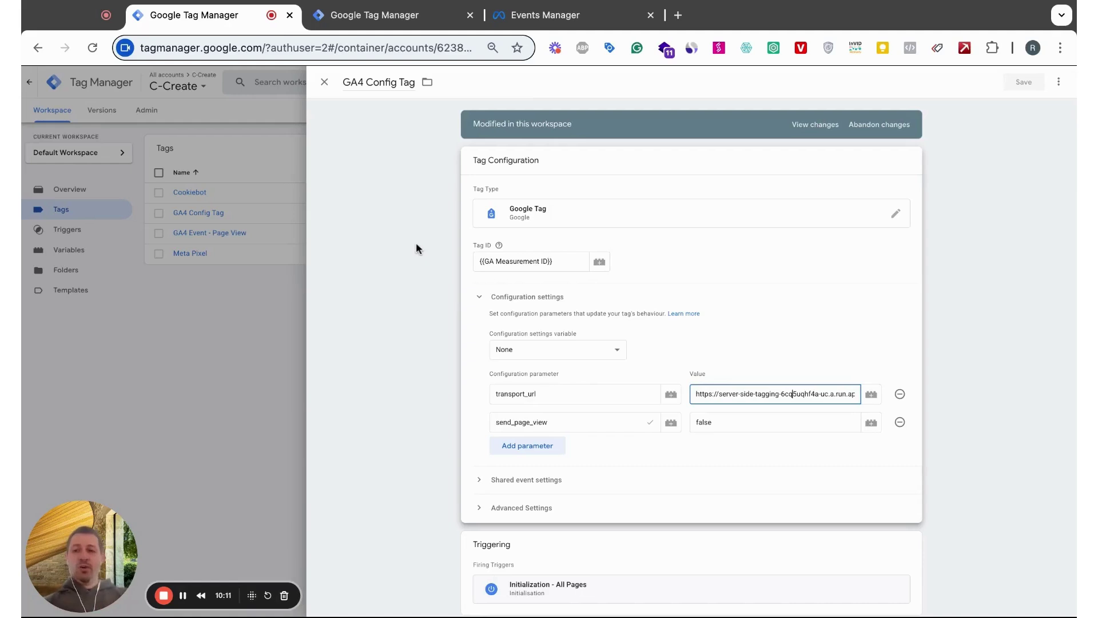
click(382, 14)
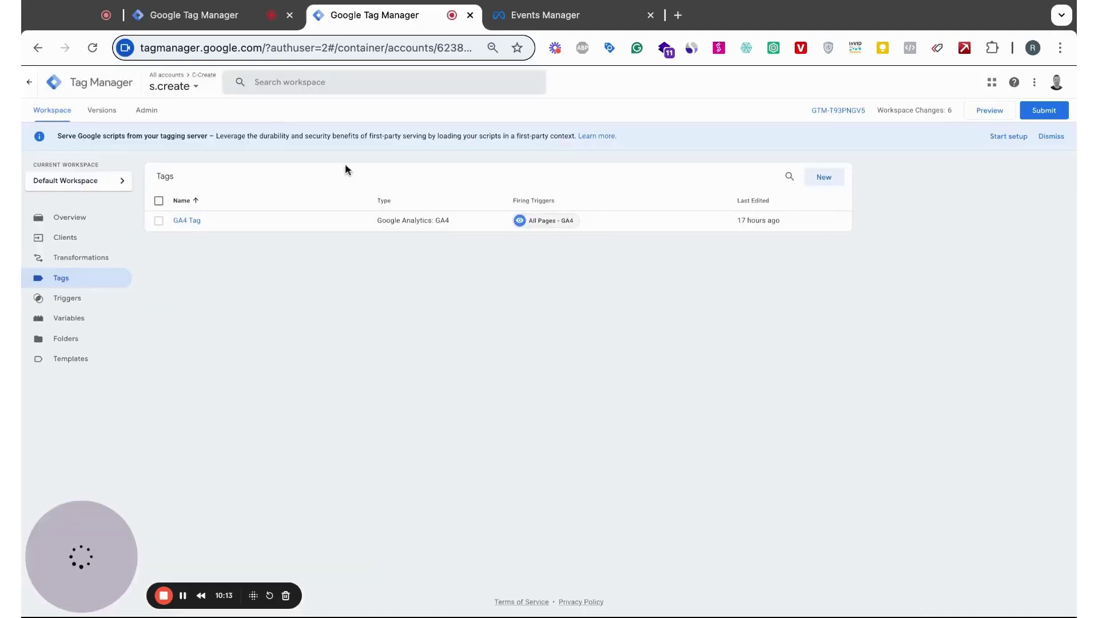
click(198, 20)
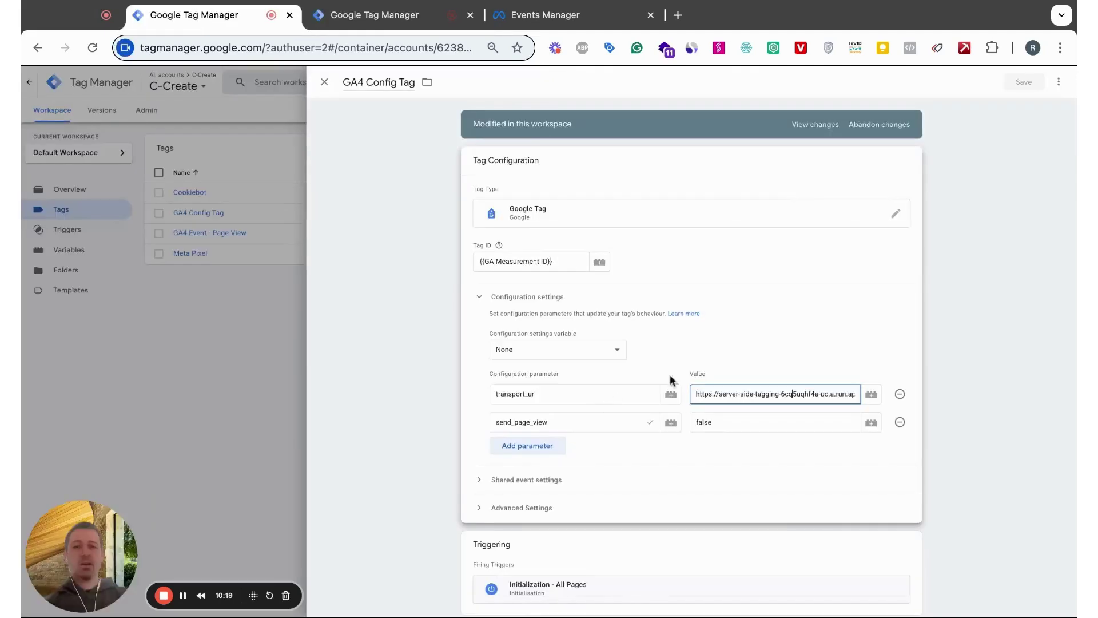
click(325, 82)
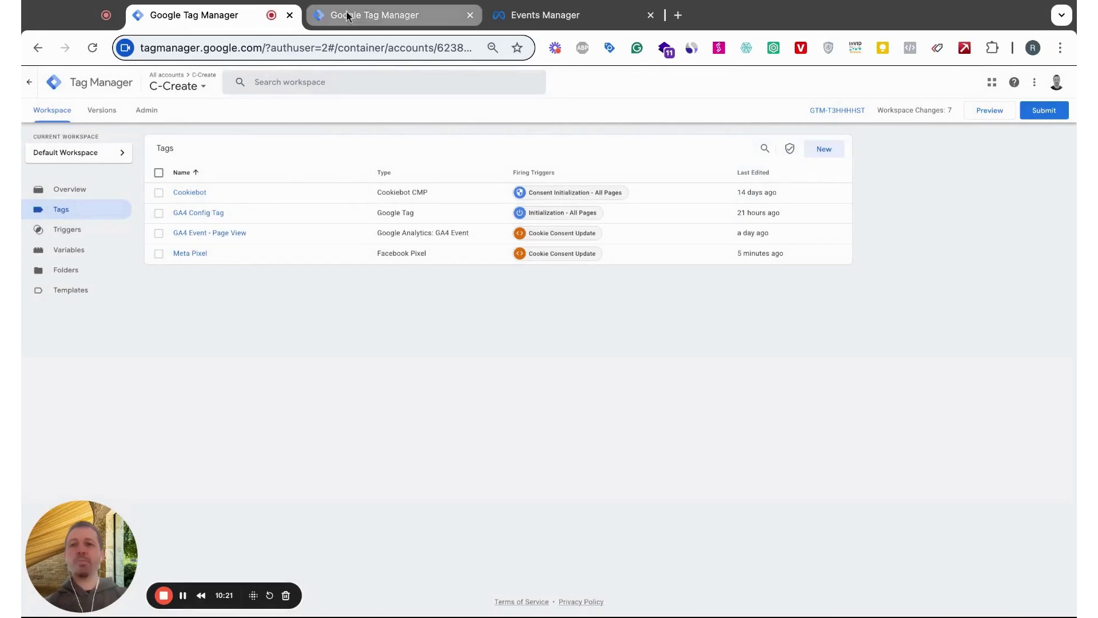
Compare the s.create server container's clients and tags with the tag list of the C-Create web container.
click(369, 15)
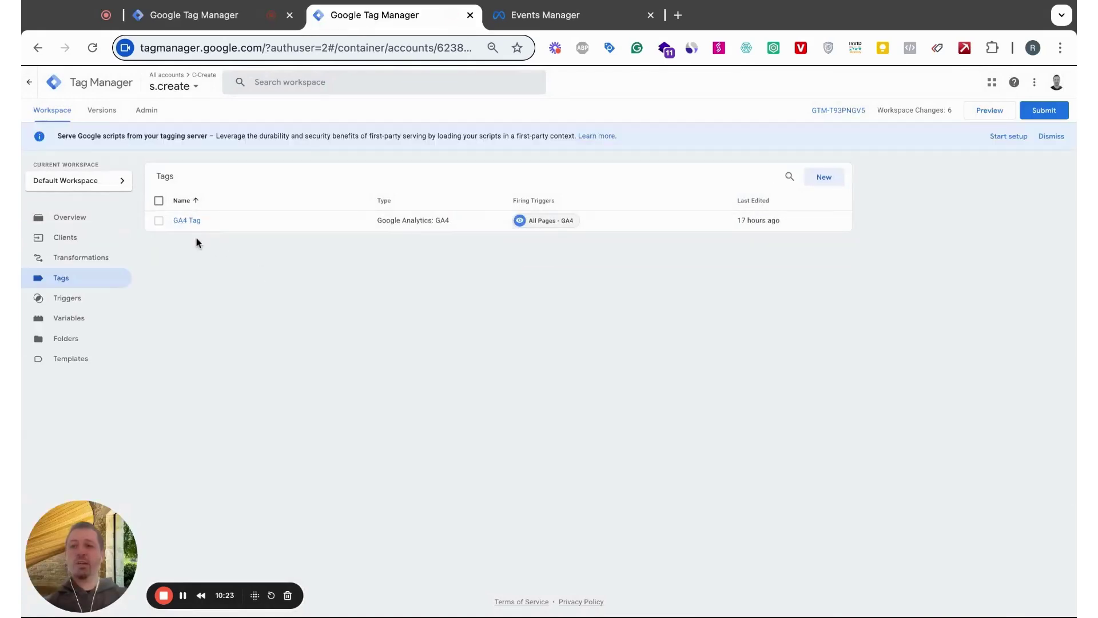
click(70, 240)
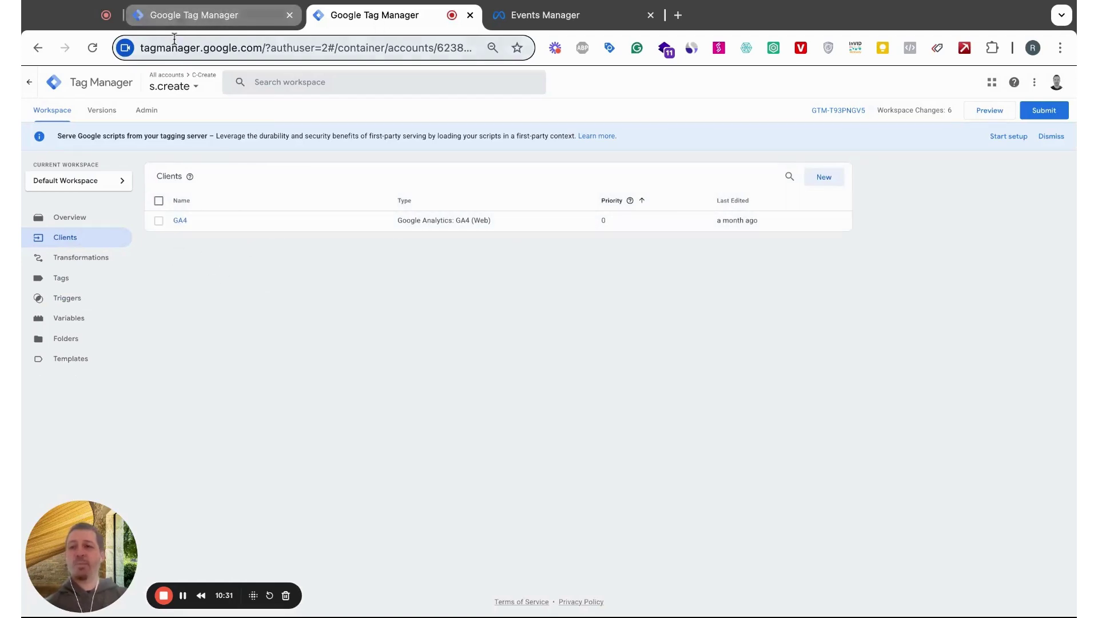
click(203, 12)
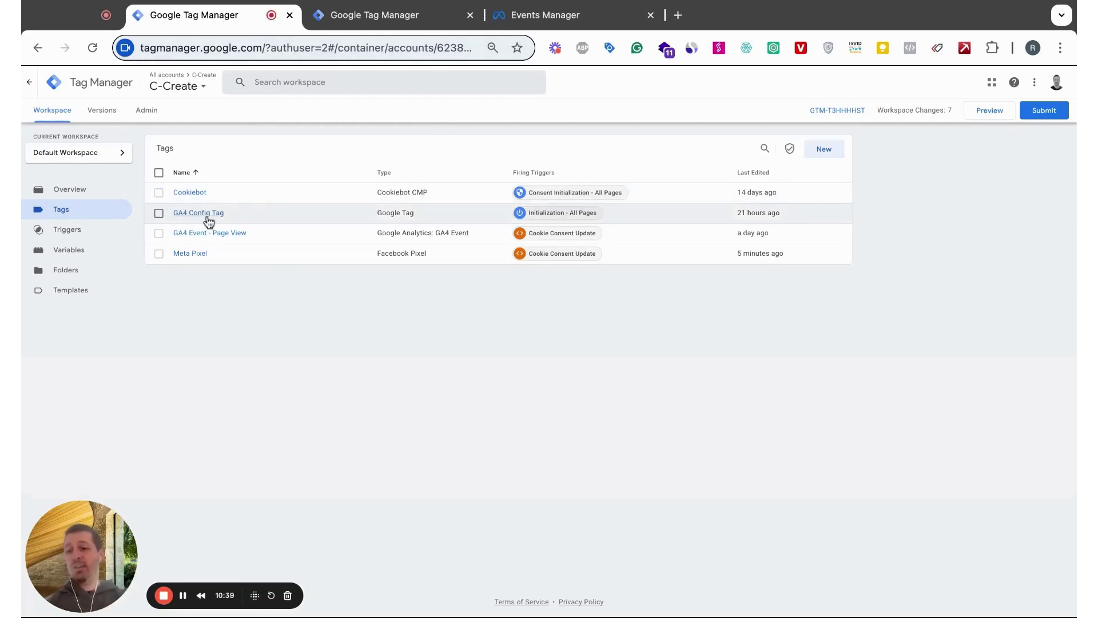
click(375, 15)
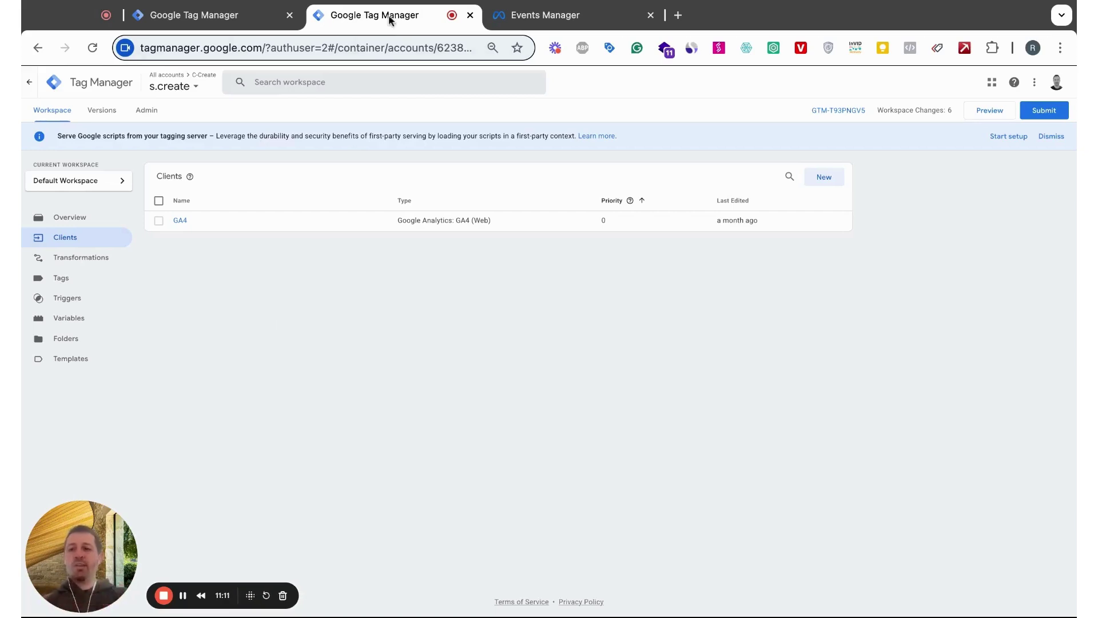
click(64, 280)
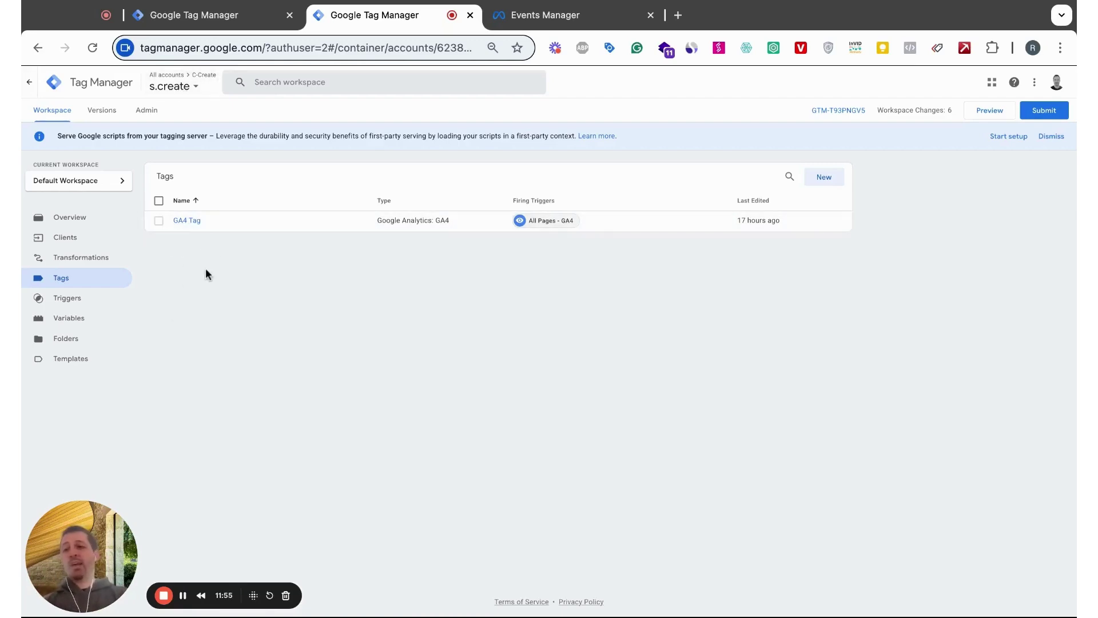
click(83, 241)
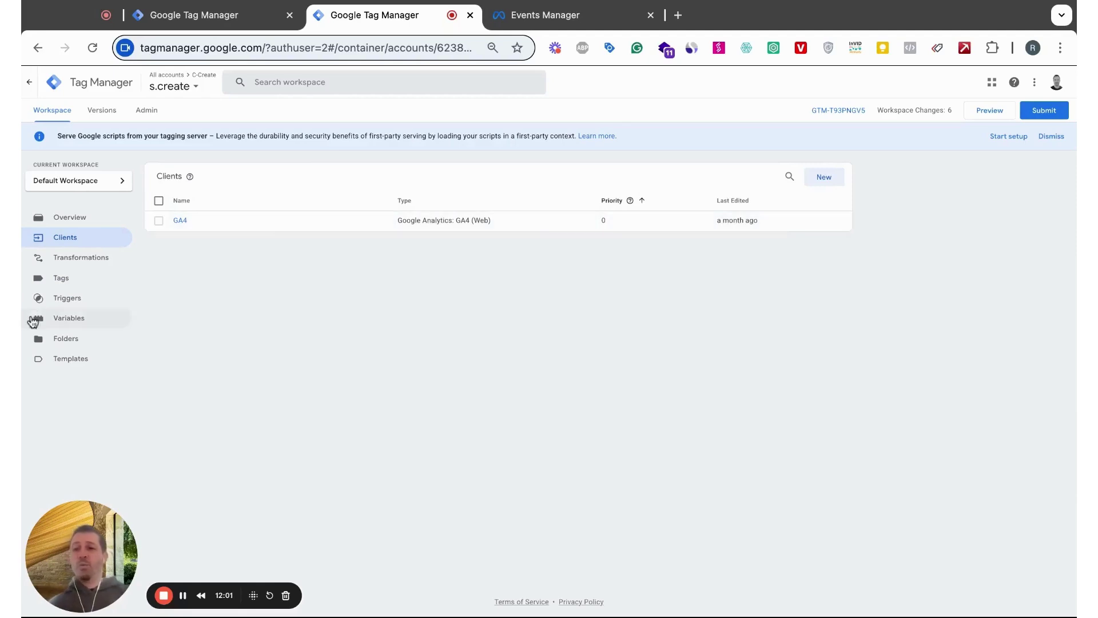
Inspect the server container's GA4 Tag and its All Pages - GA4 trigger condition, and close both without changes.
click(62, 281)
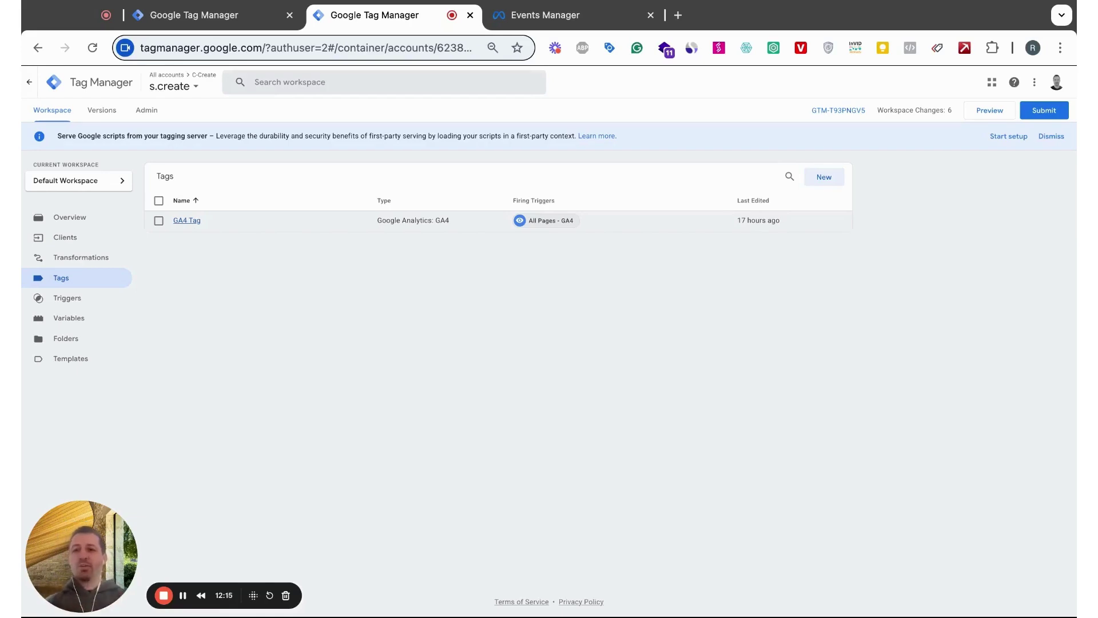
click(187, 220)
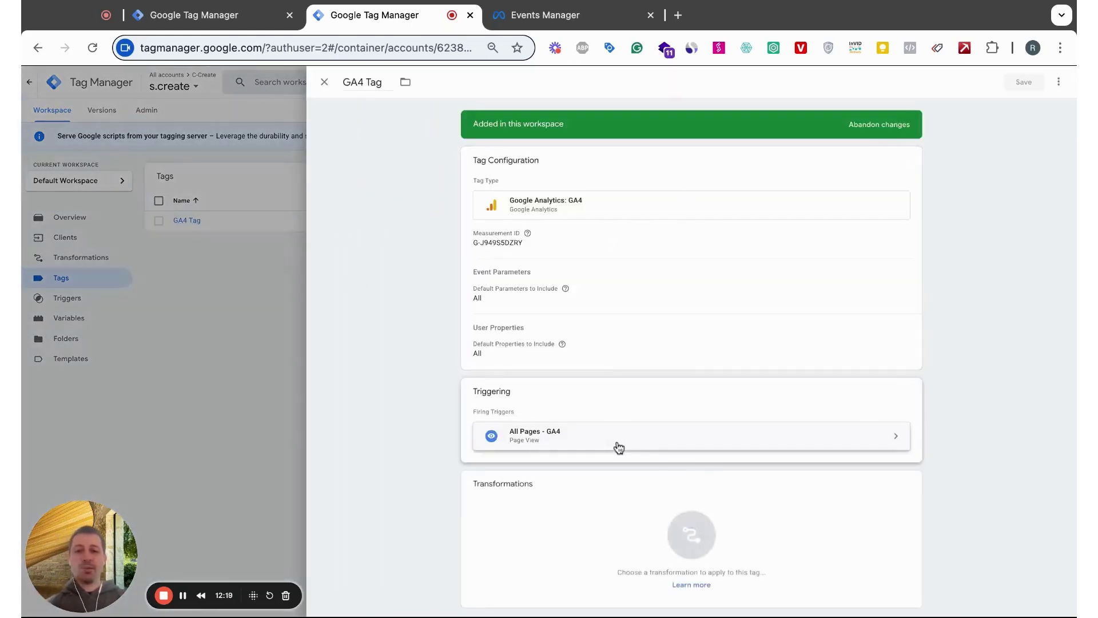
click(605, 442)
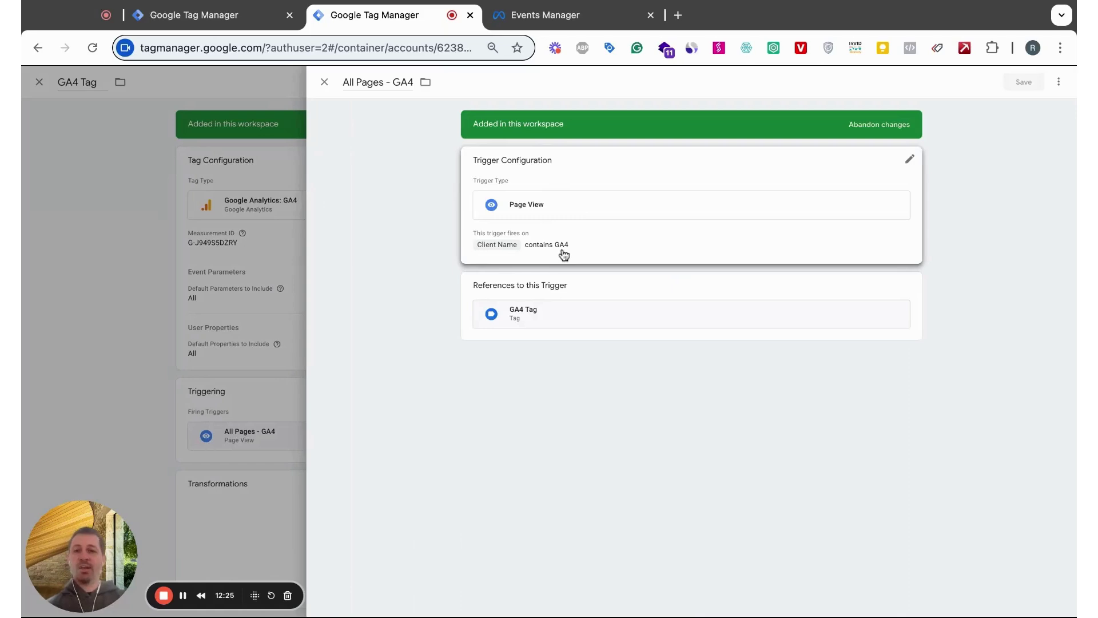
click(325, 82)
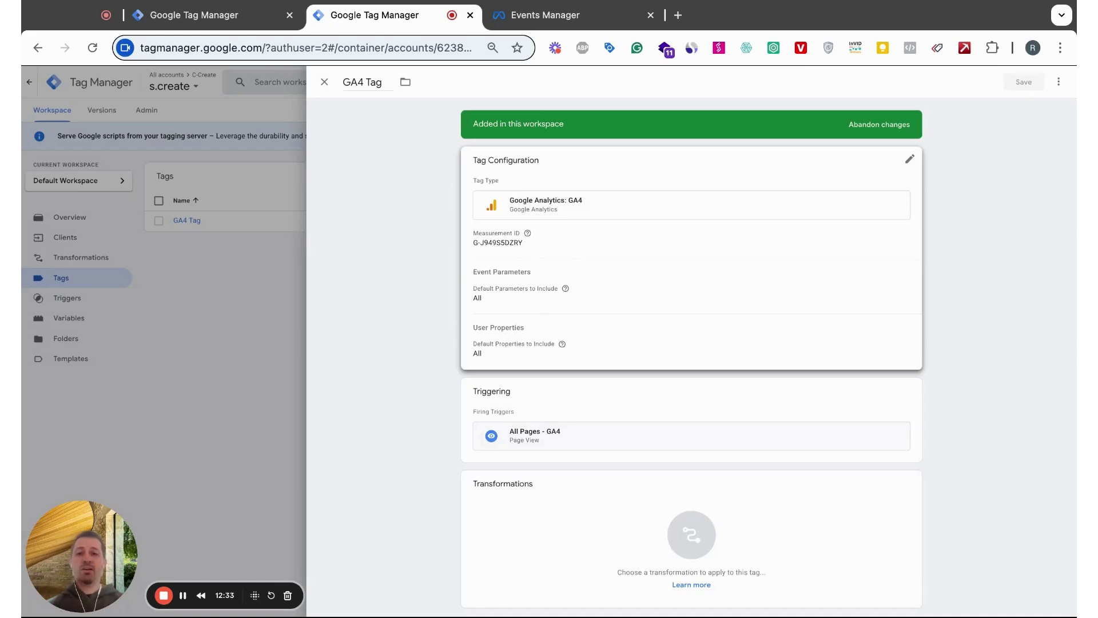
click(324, 82)
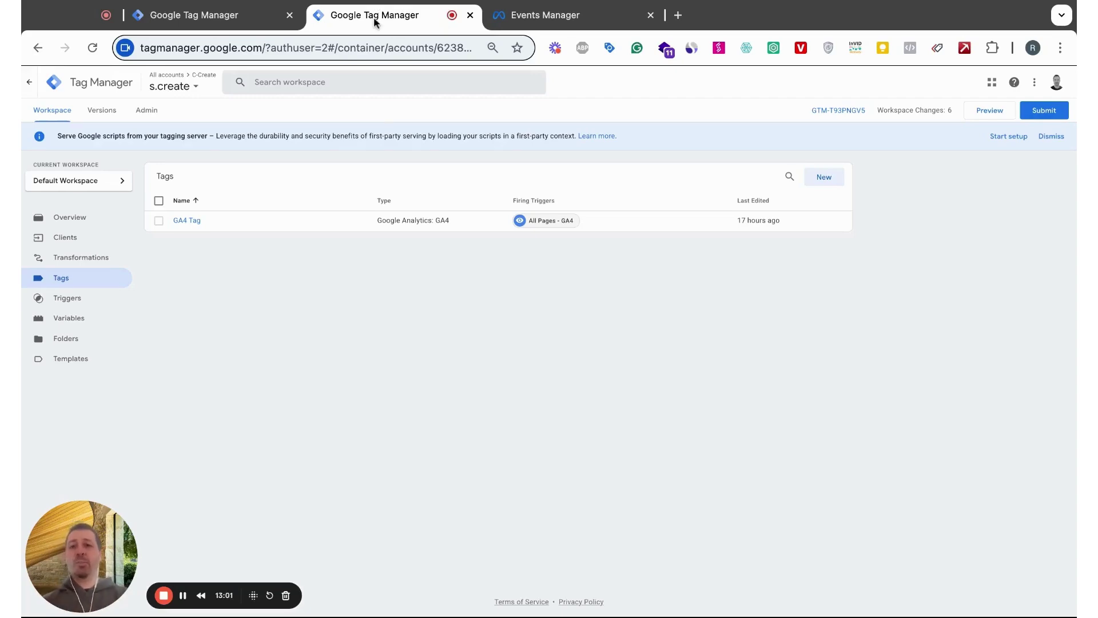
Create a new server container tag from the Conversions API Tag template by facebookincubator, searching the Community Template Gallery for "facebook".
click(822, 177)
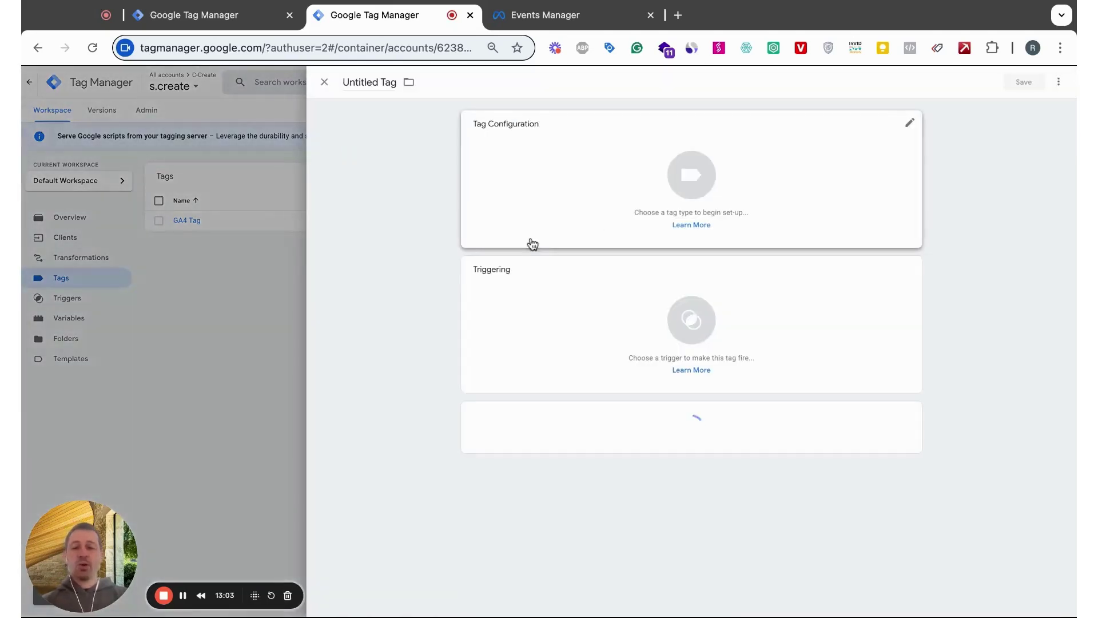
click(694, 172)
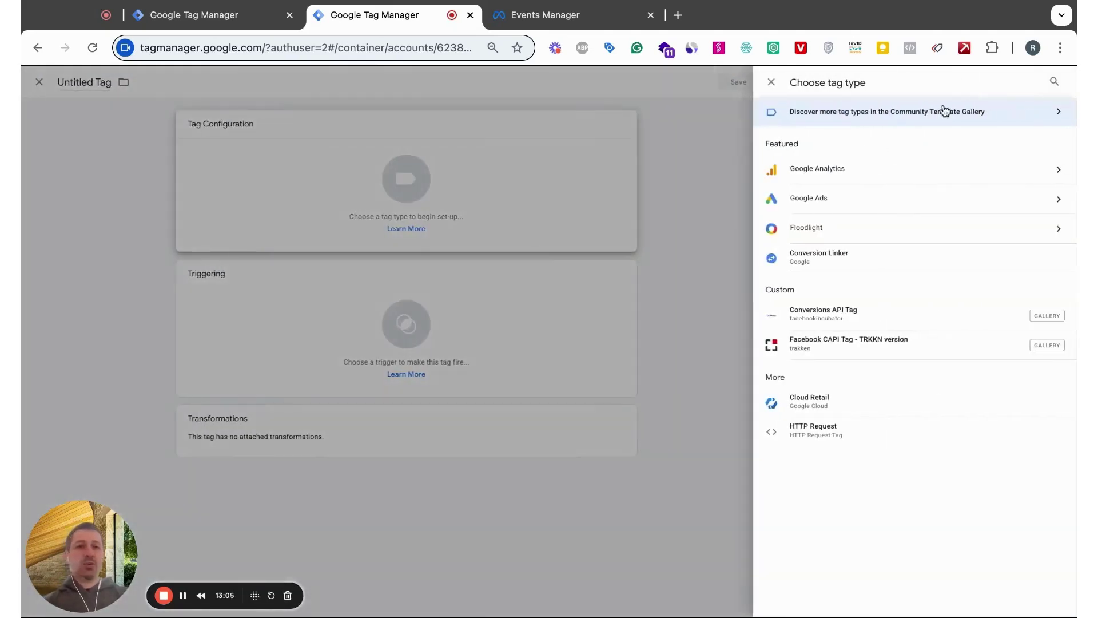
click(1036, 117)
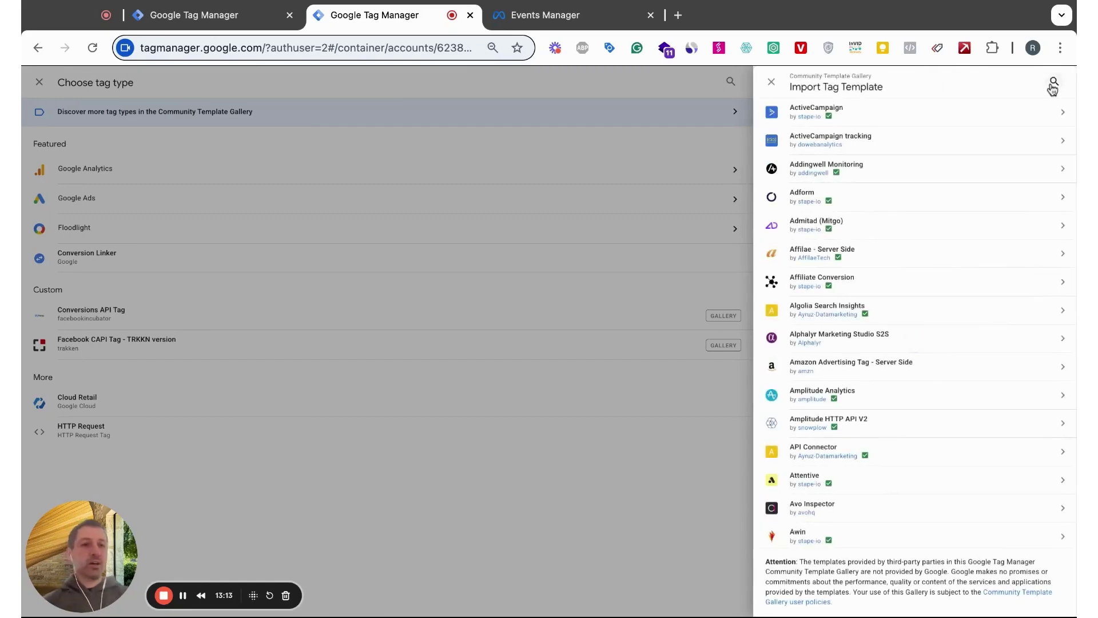
click(1054, 82)
text(facebook)
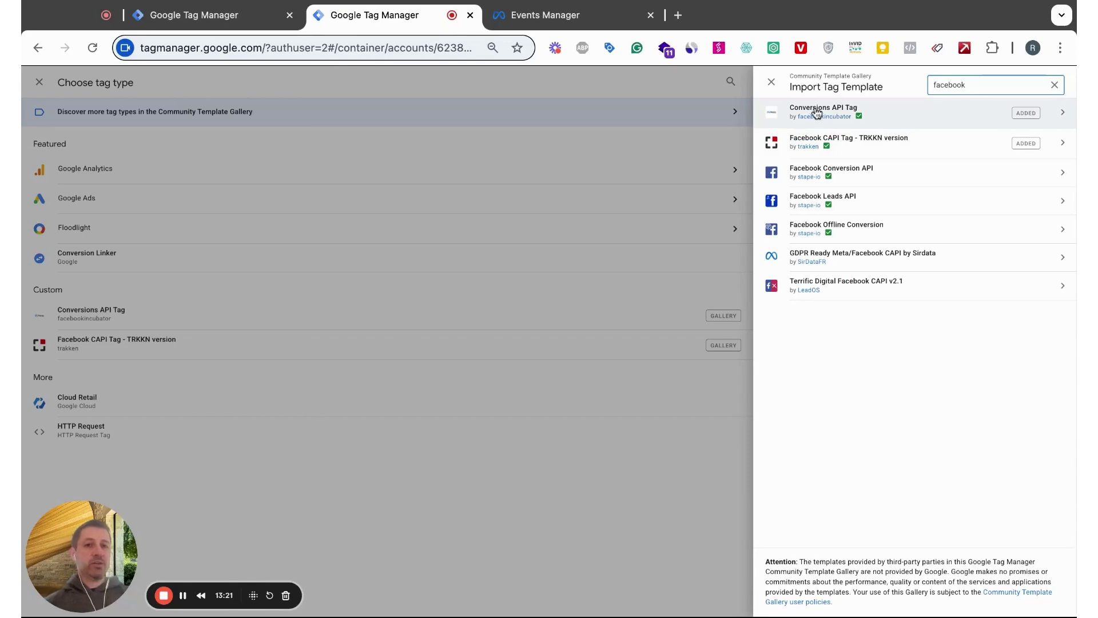
click(828, 147)
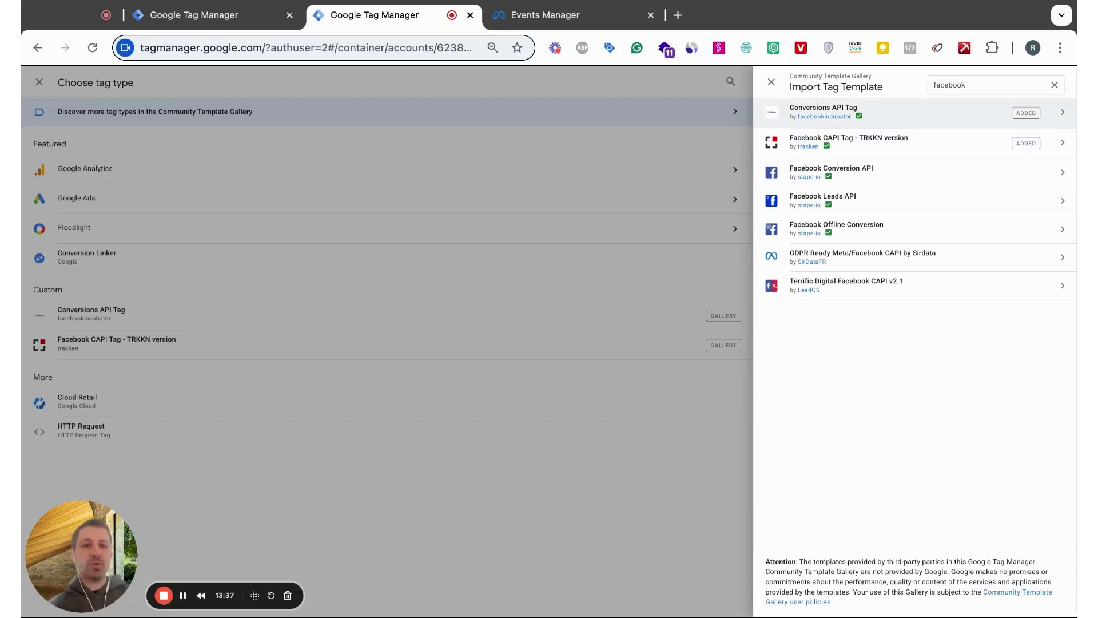
click(824, 109)
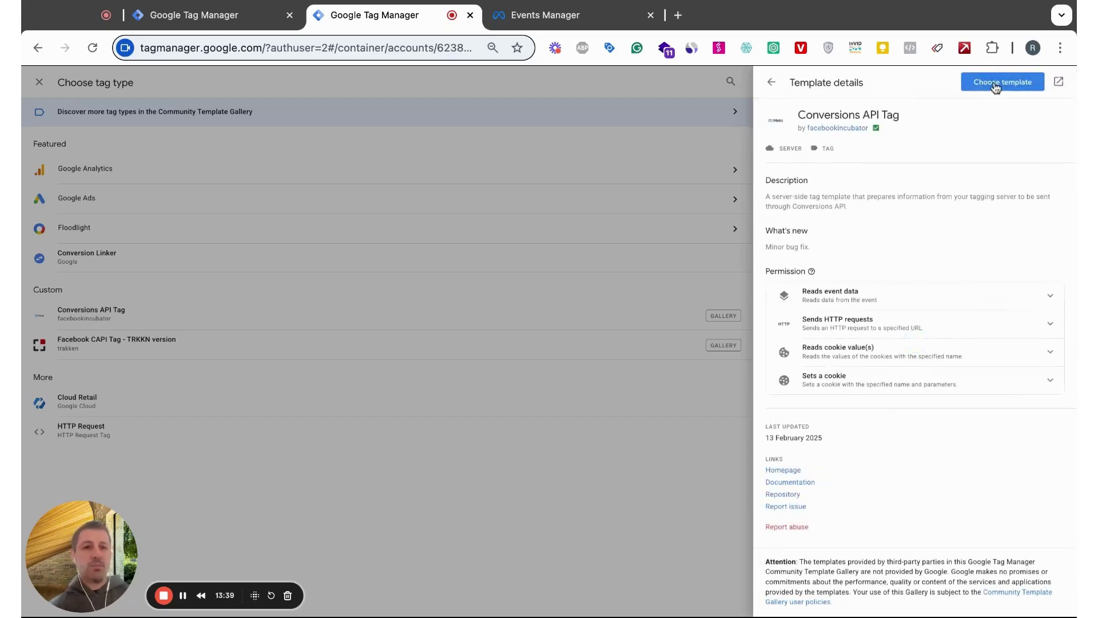
click(995, 83)
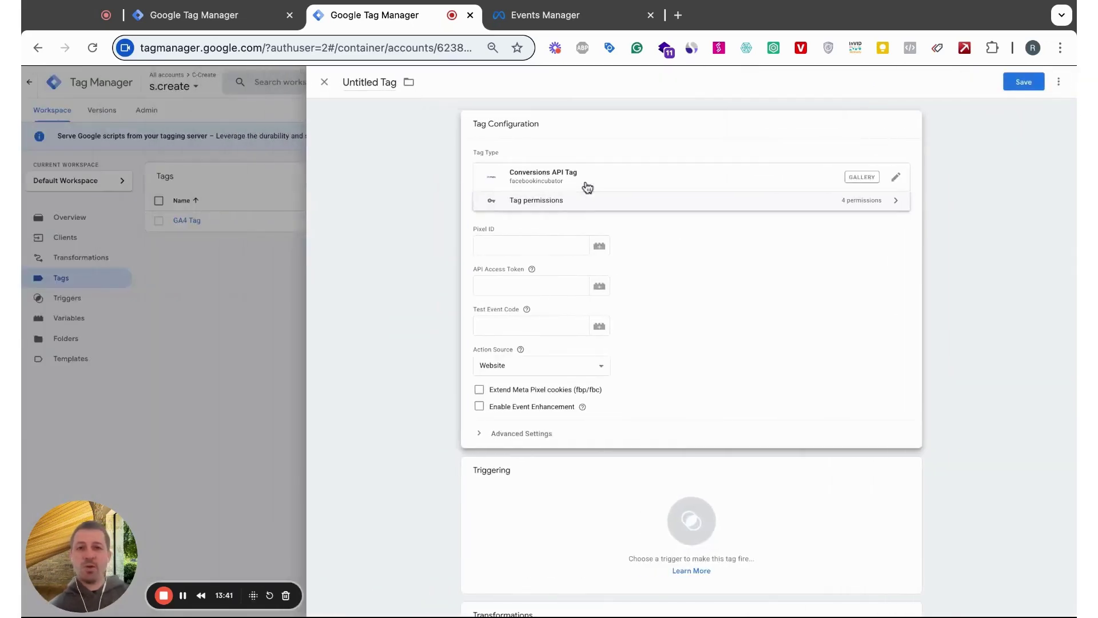
click(517, 247)
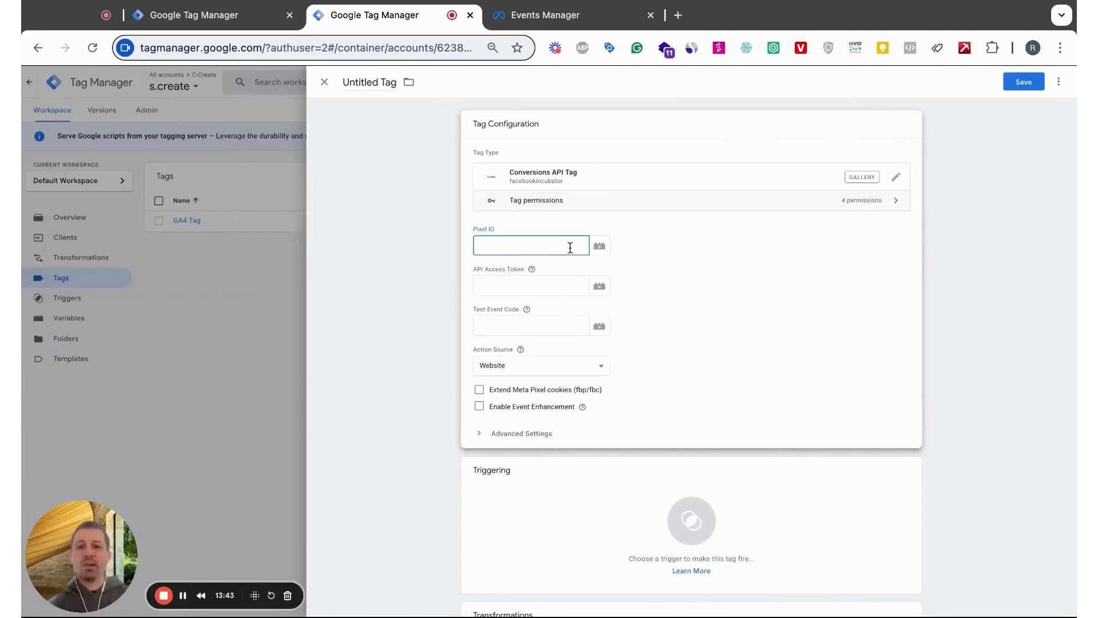
click(599, 246)
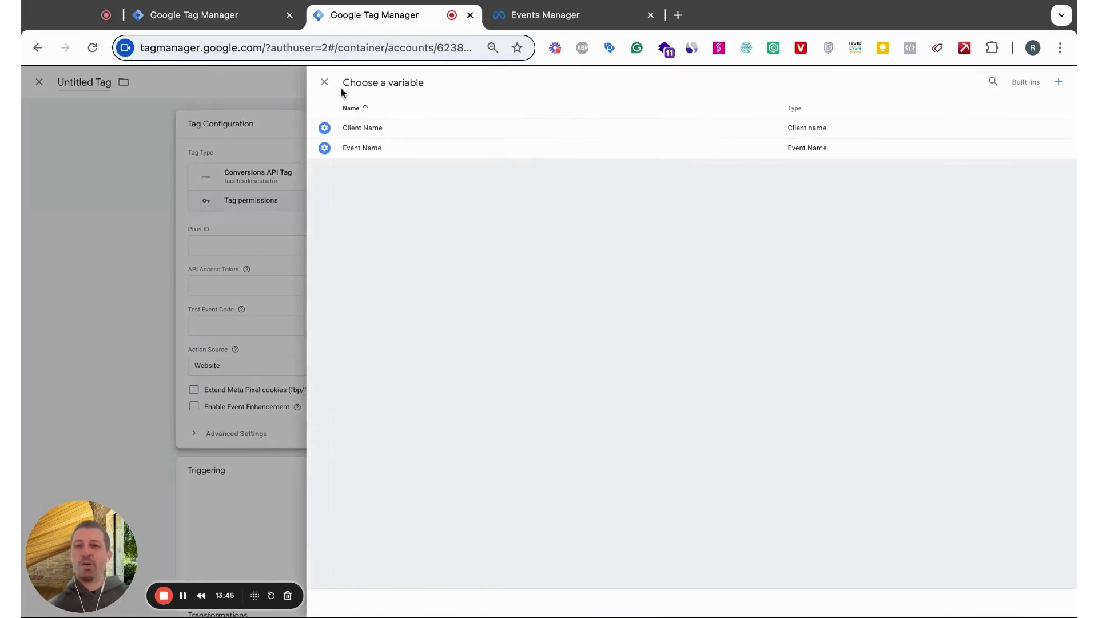
click(324, 82)
Copy CD_Pixel's dataset ID from Meta Events Manager and return to the new Conversions API tag in the server container.
click(514, 244)
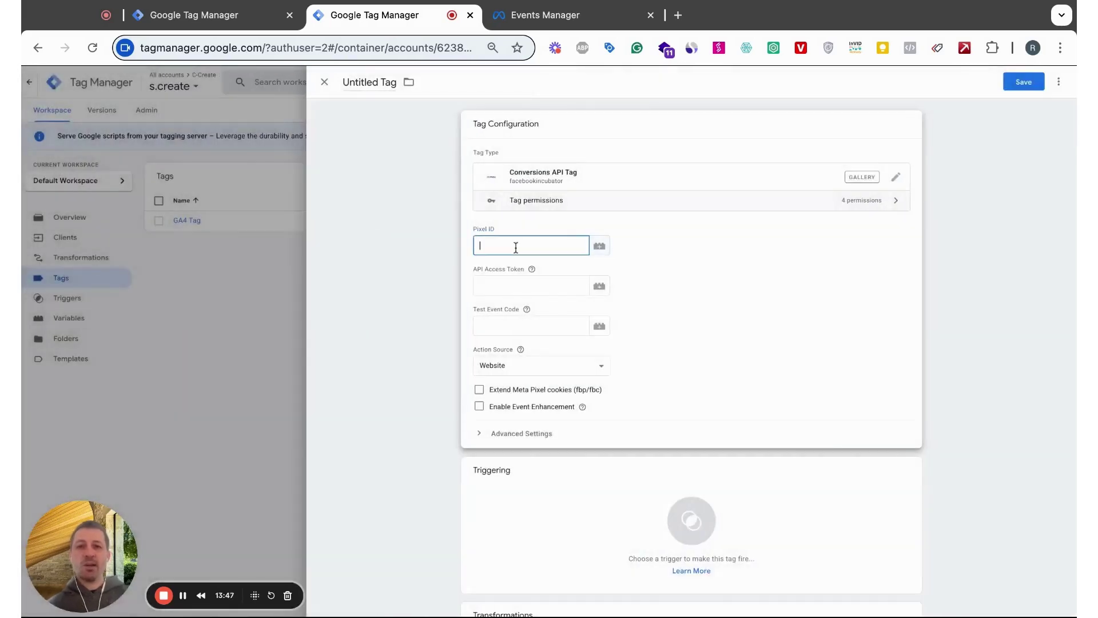
click(544, 13)
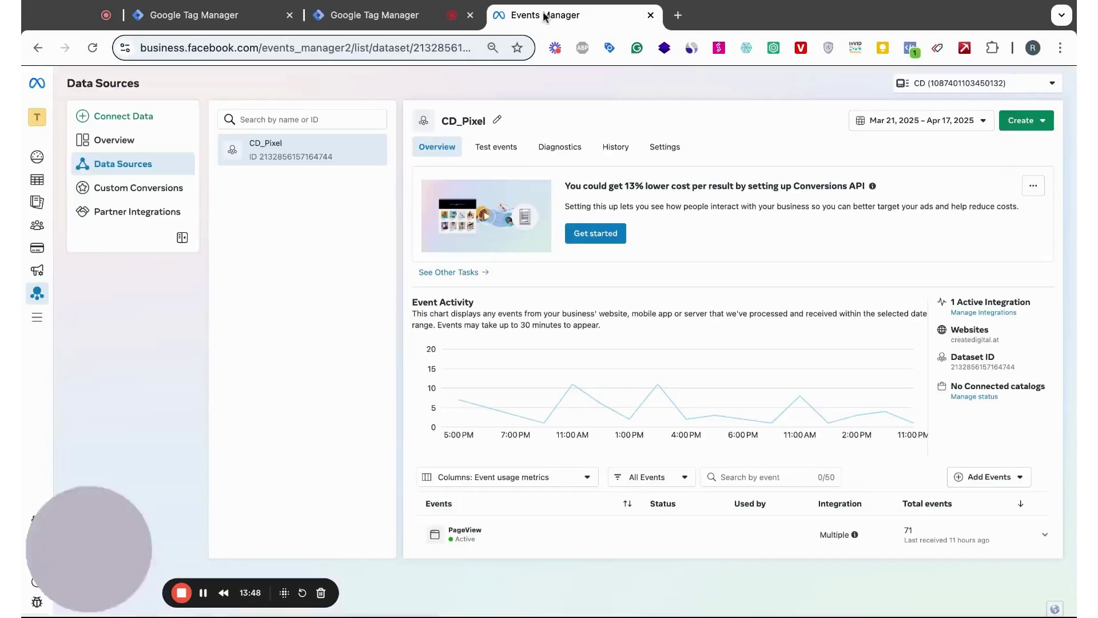
click(983, 369)
click(395, 15)
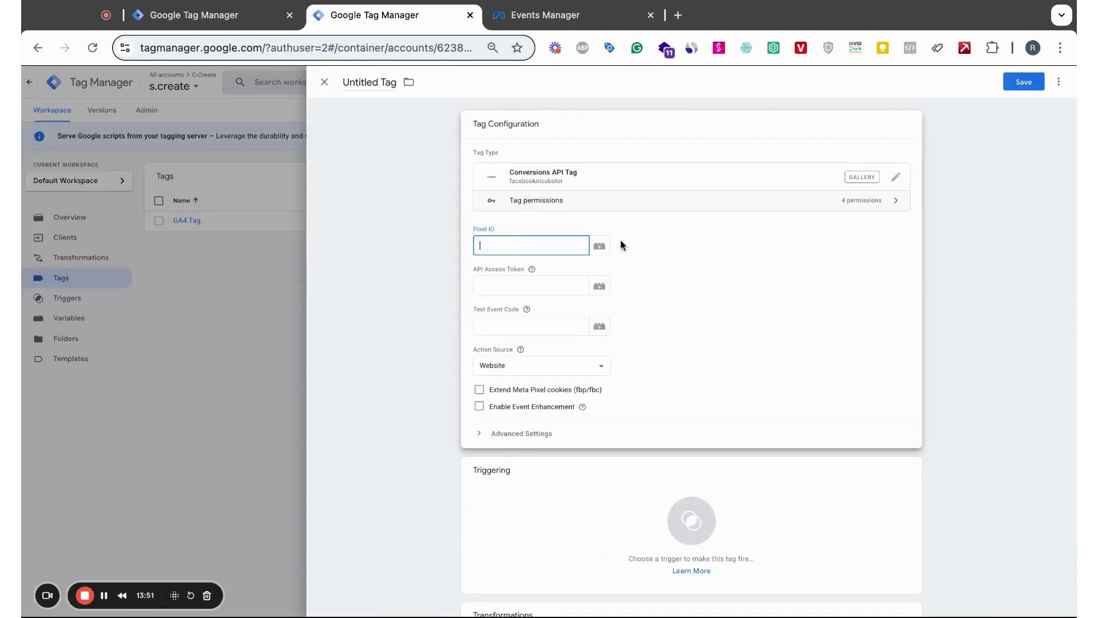
Start a new Constant variable for the Conversions API tag's Pixel ID.
click(599, 245)
click(1062, 84)
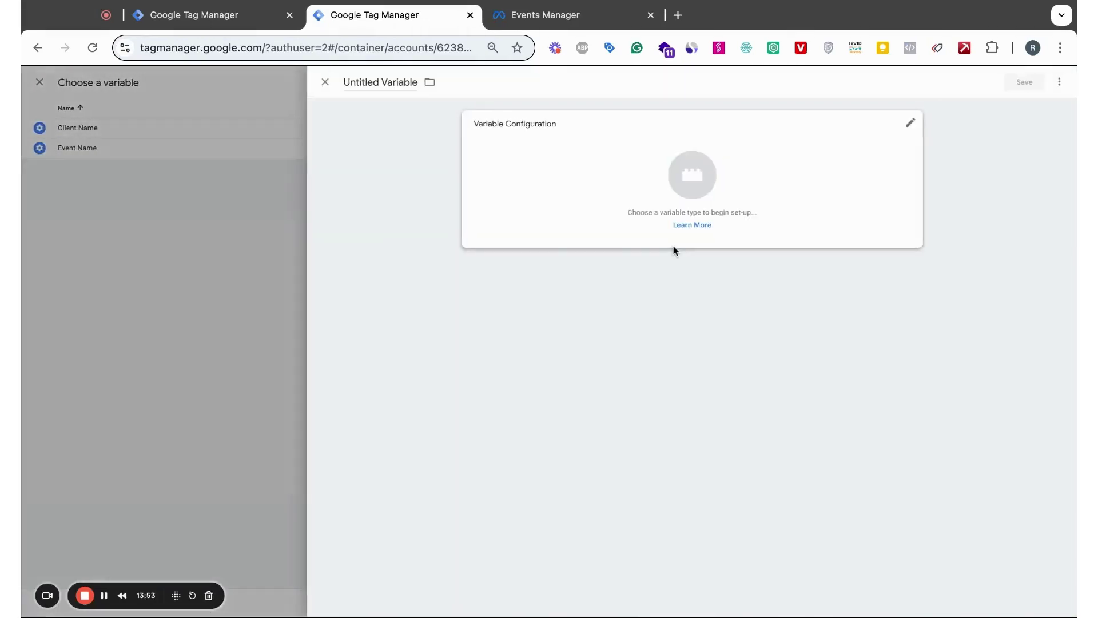
click(726, 188)
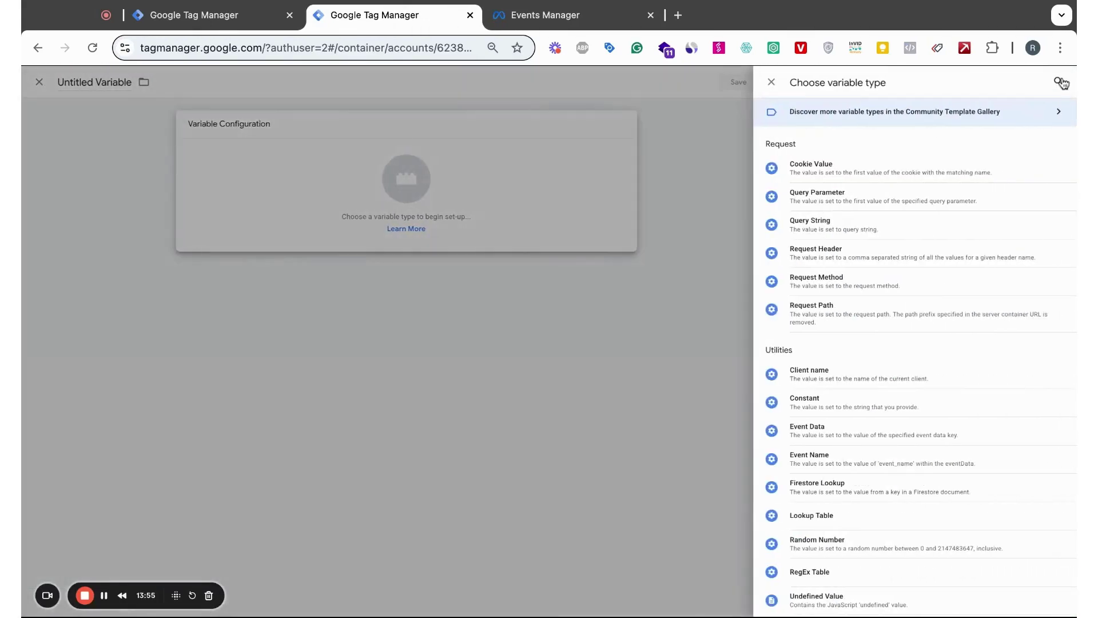
click(1061, 84)
text(constant)
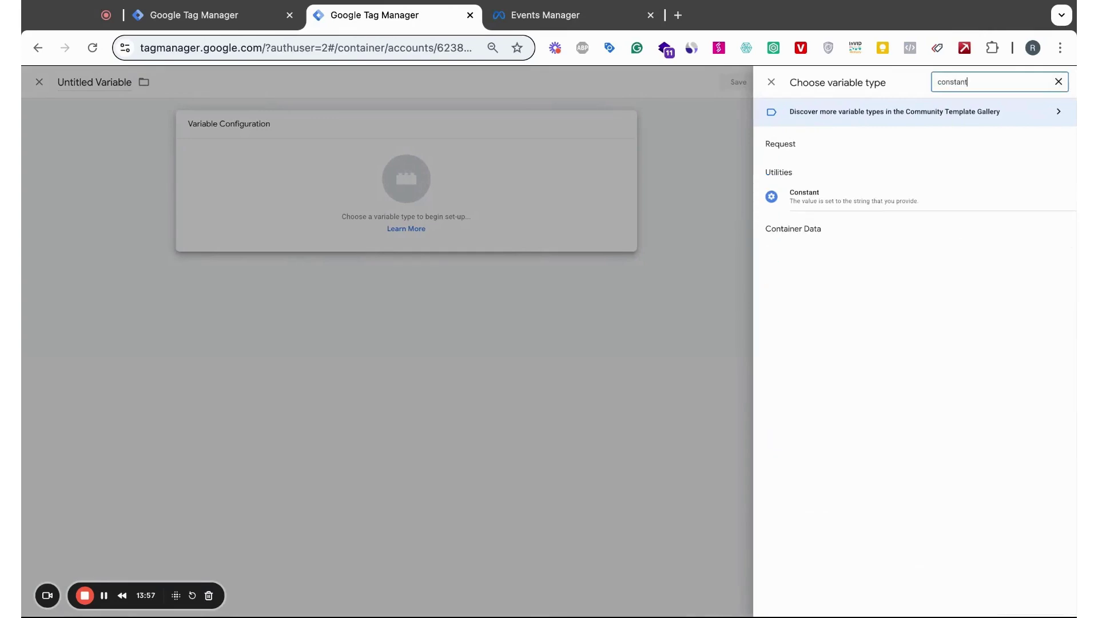
click(824, 209)
Paste the copied dataset ID as the constant's value, name the variable "Meta Pixel ID" and save it.
click(518, 226)
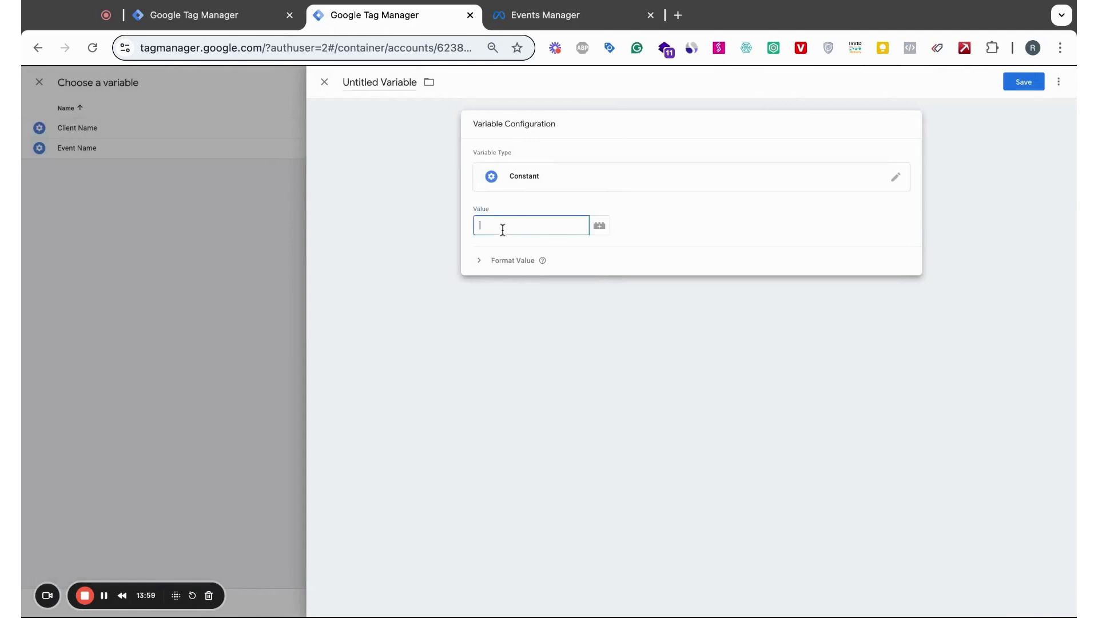
key(super+v)
click(391, 83)
text(Me)
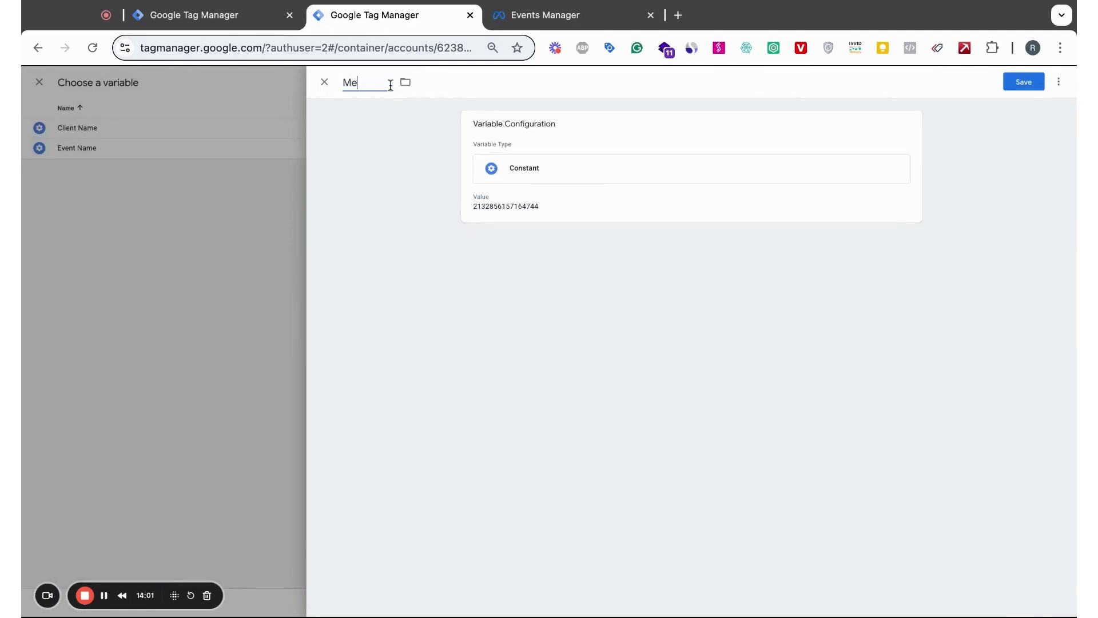
text(ta Pixel ID)
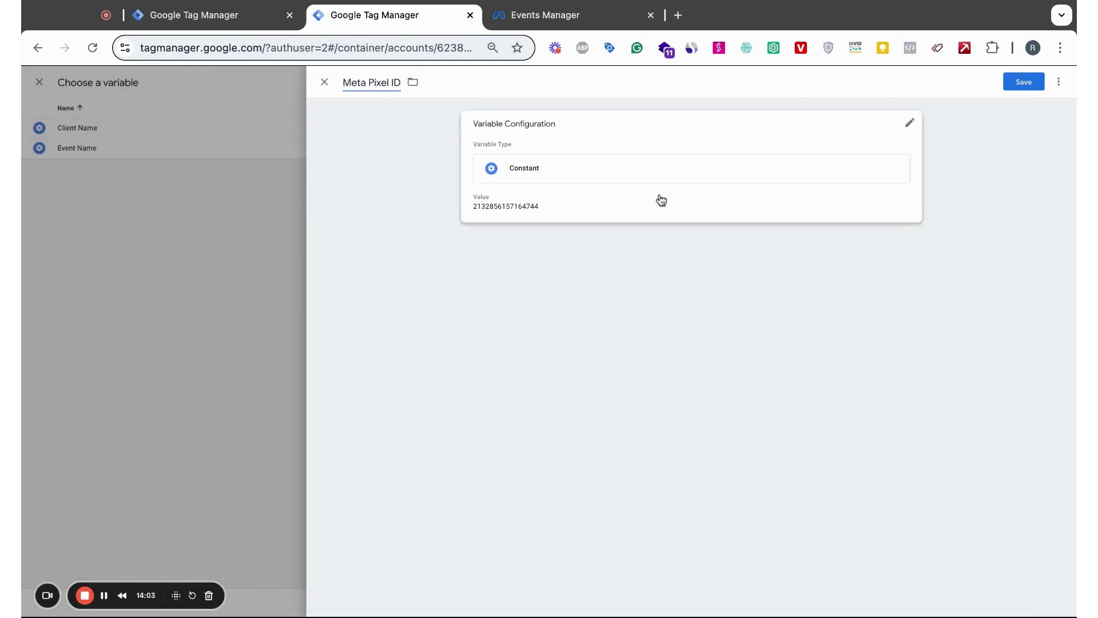
click(1037, 83)
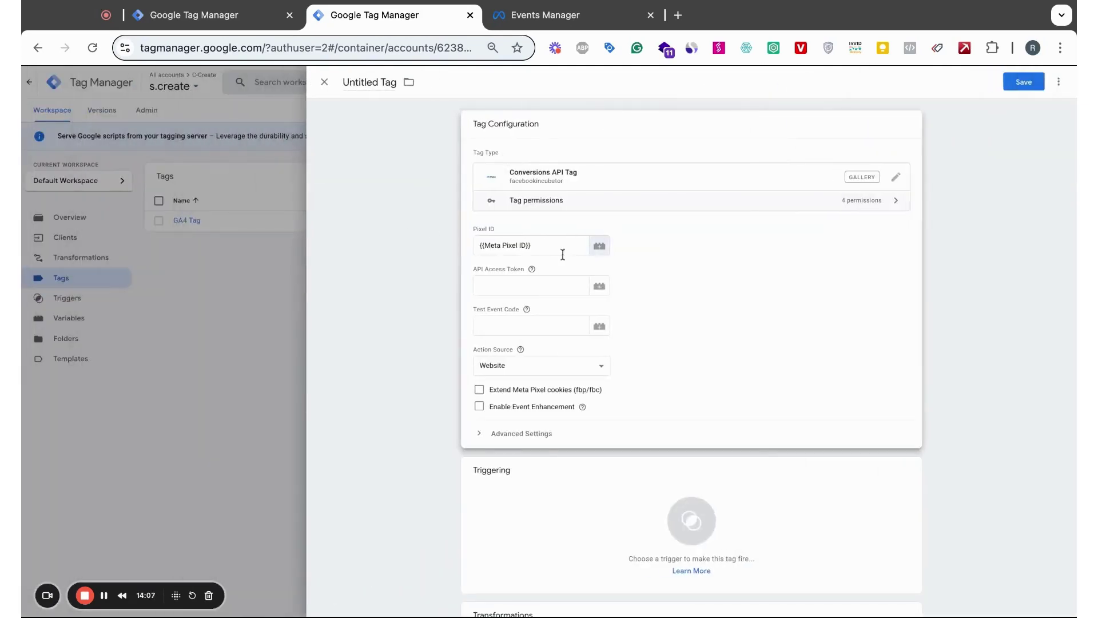
Switch to Meta Events Manager and find "access token" in CD_Pixel's settings.
click(563, 254)
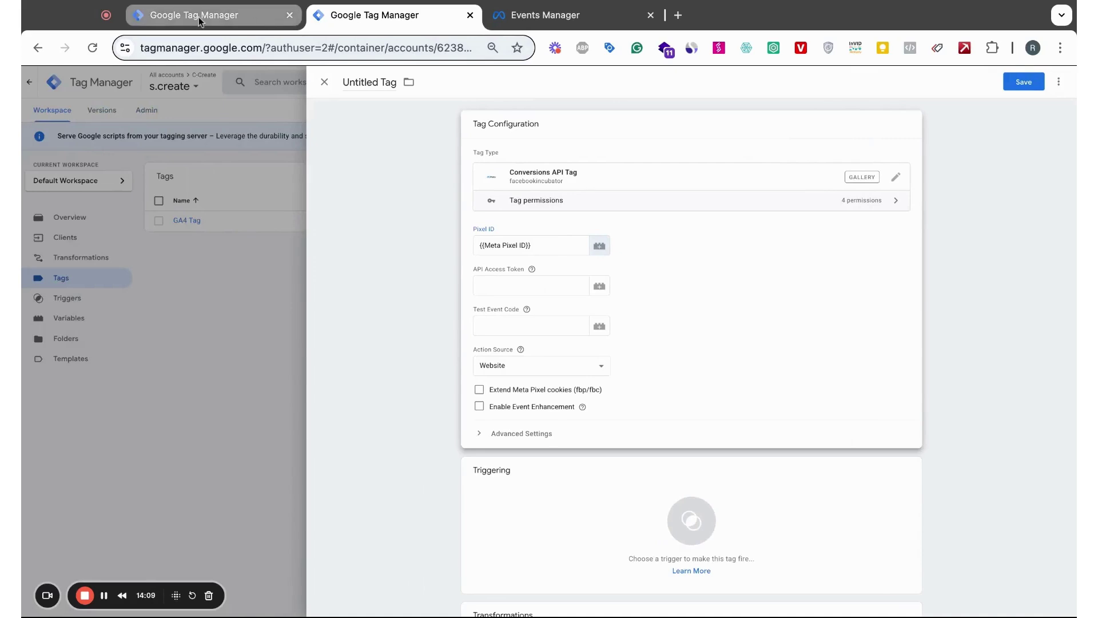
click(564, 19)
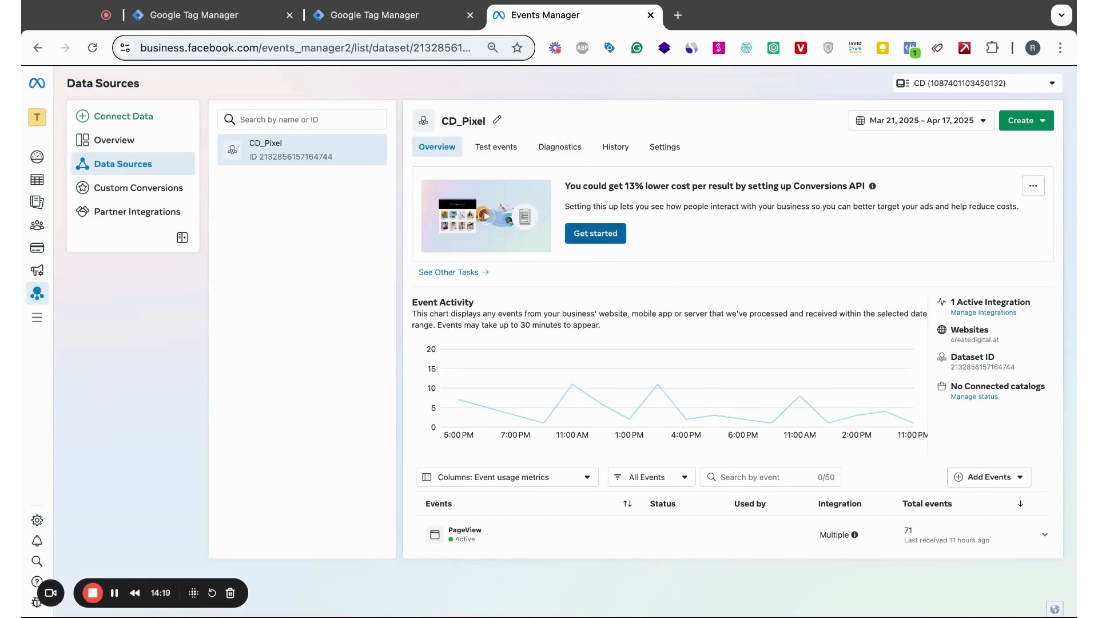
click(664, 149)
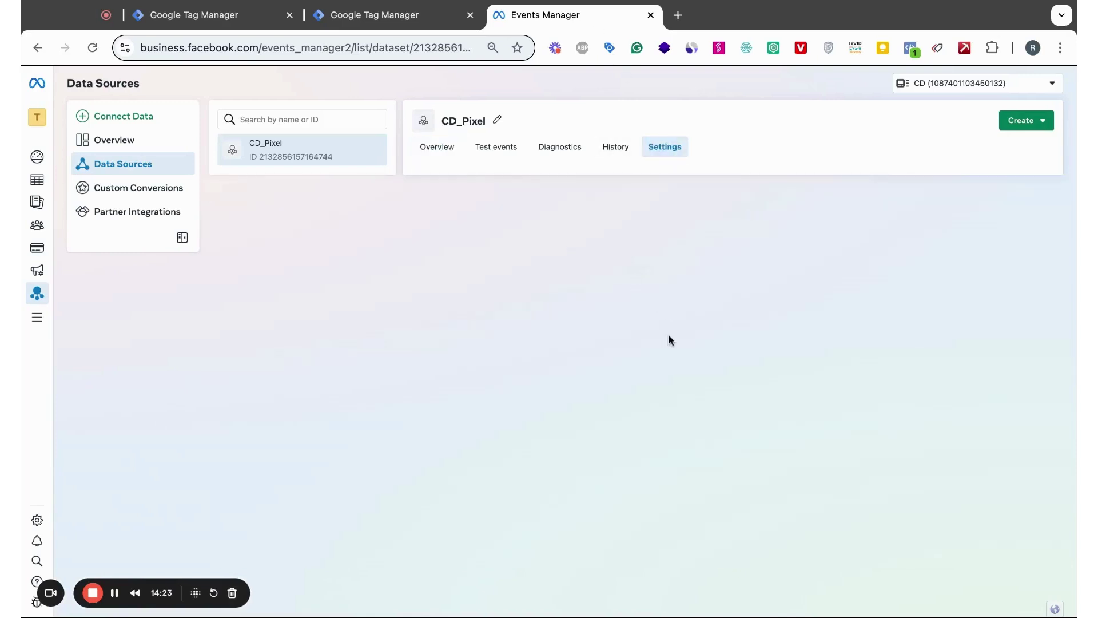
text(ss)
key(Return)
key(Return)
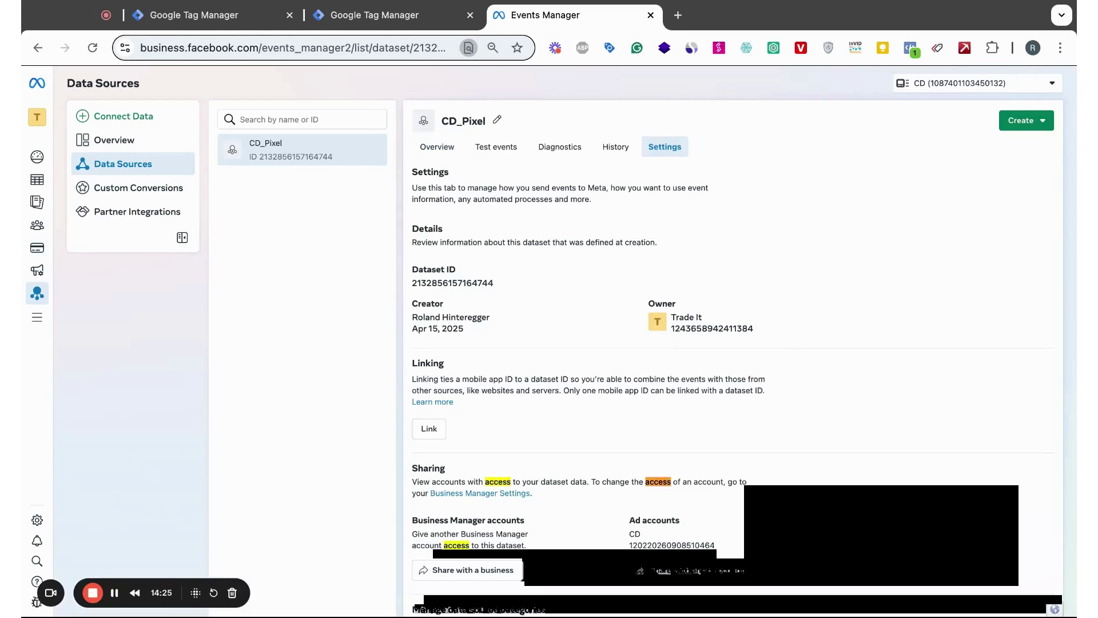
text(token)
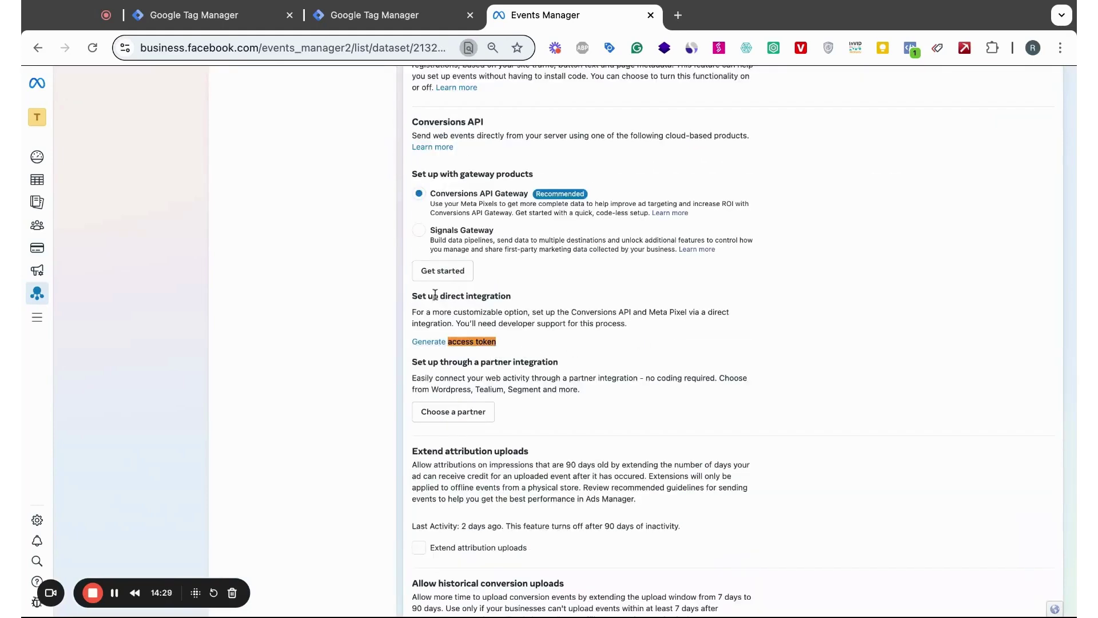
Review the Conversions API direct integration instructions, then generate an access token there and copy it.
drag(437, 296, 505, 296)
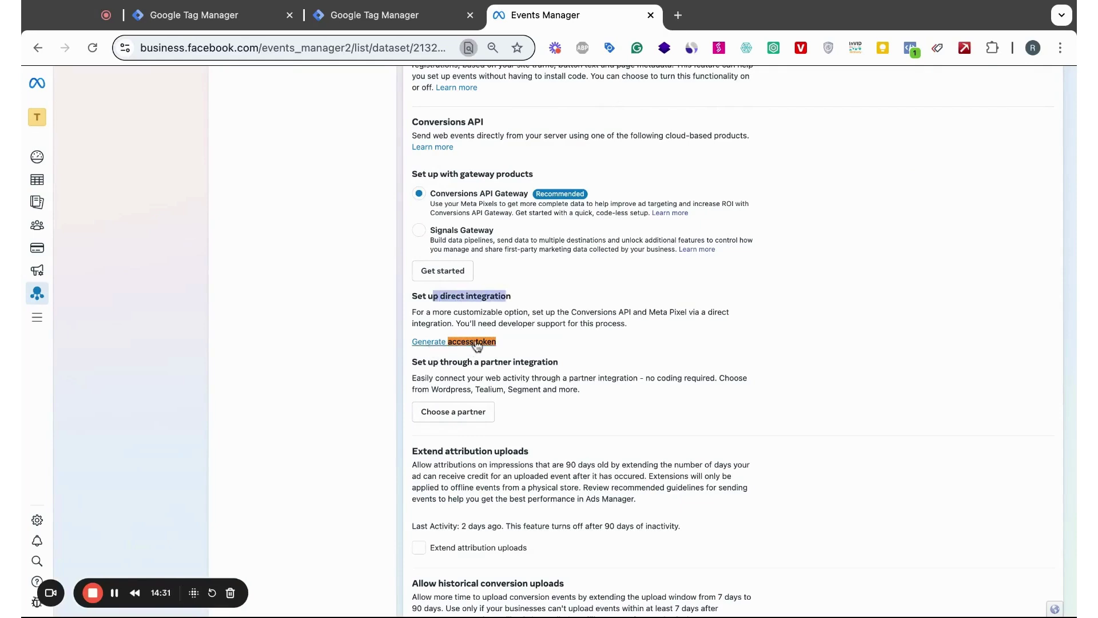
drag(413, 313, 629, 324)
scroll(596, 337, up, 5)
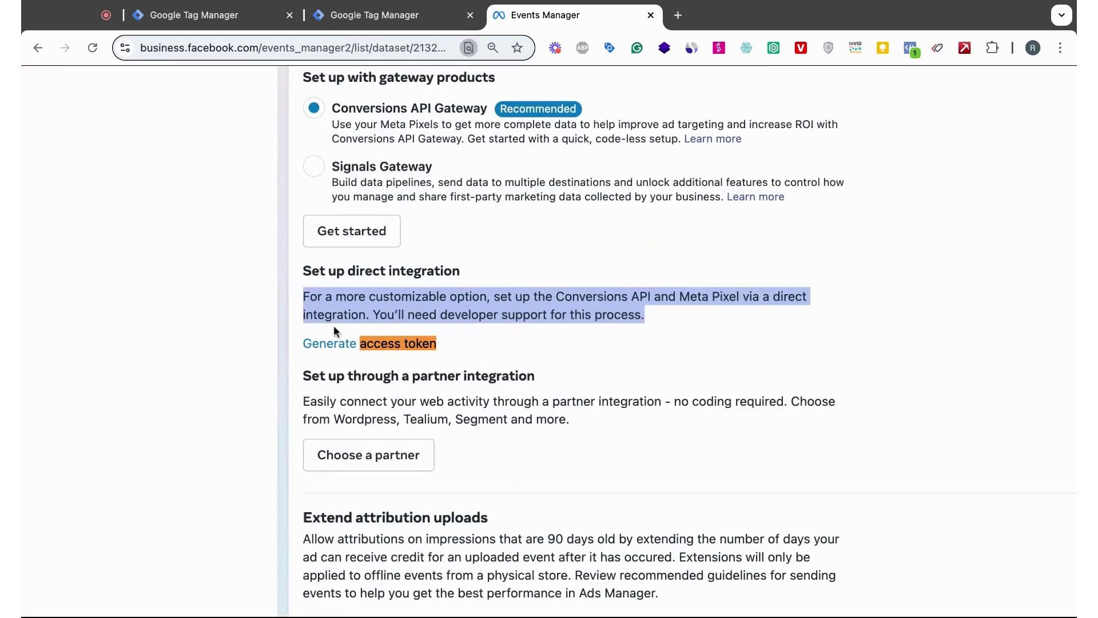
click(538, 318)
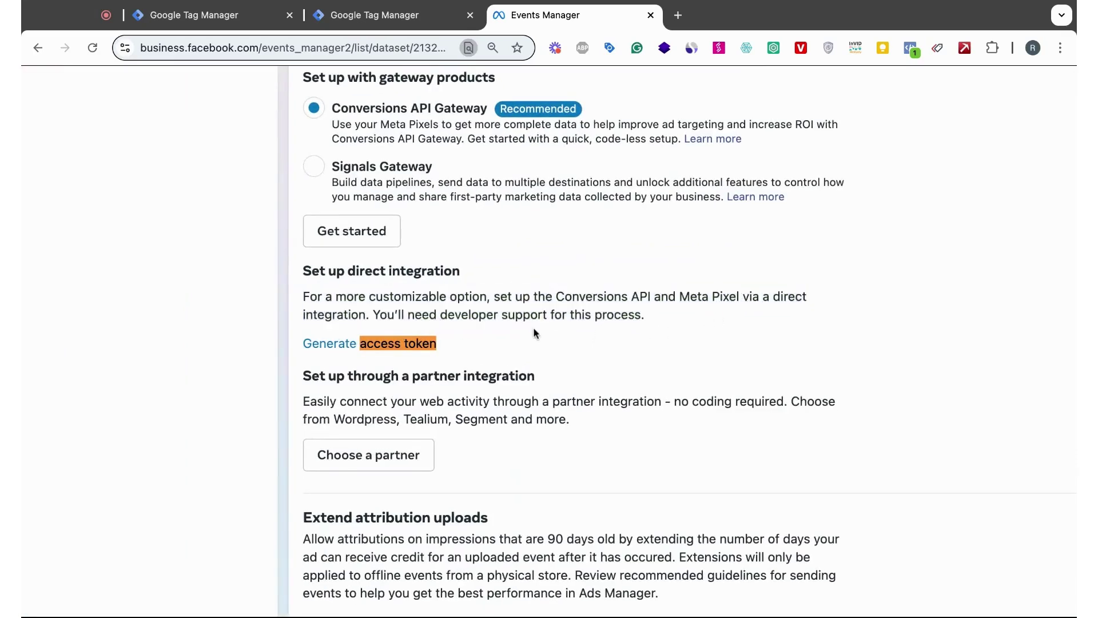
scroll(509, 343, down, 5)
click(444, 342)
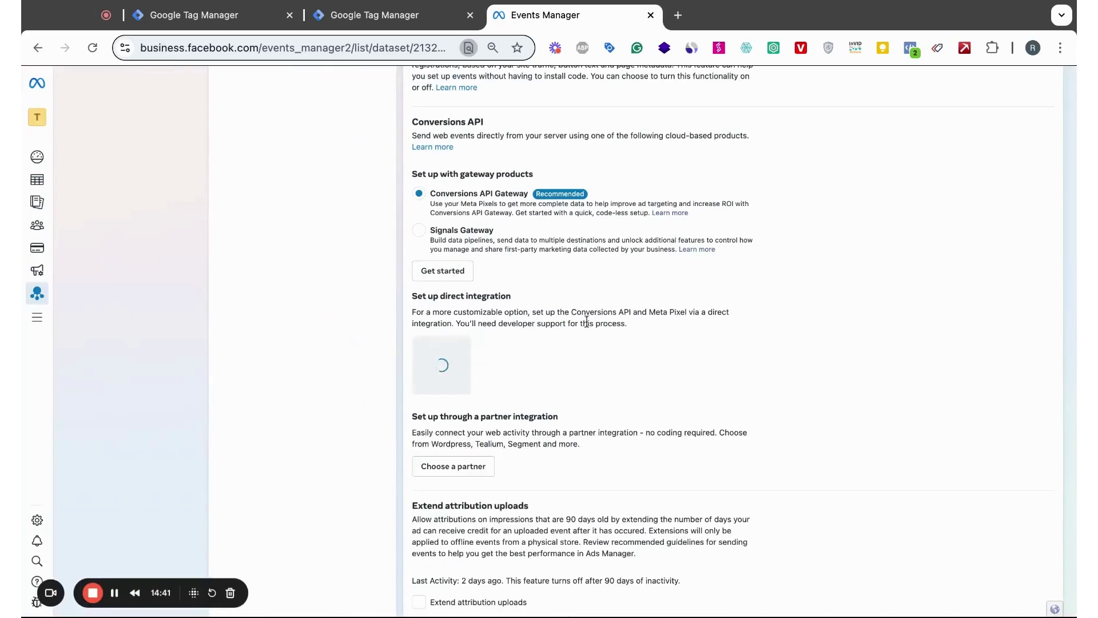
click(506, 389)
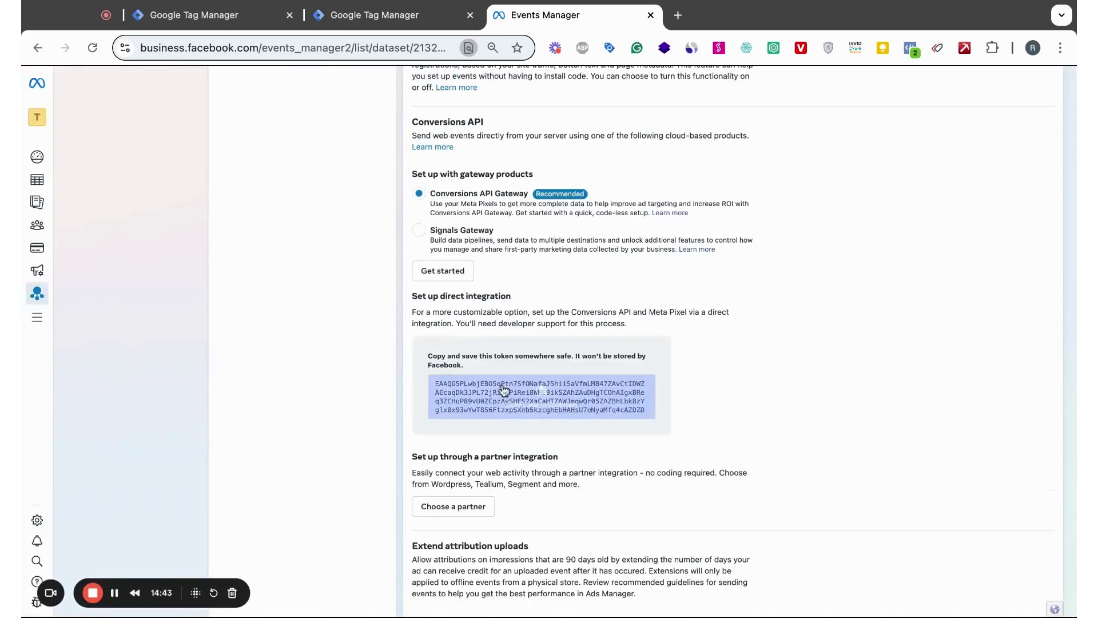
Return to the server container's Conversions API tag in Google Tag Manager and start a new variable for its API Access Token.
click(268, 16)
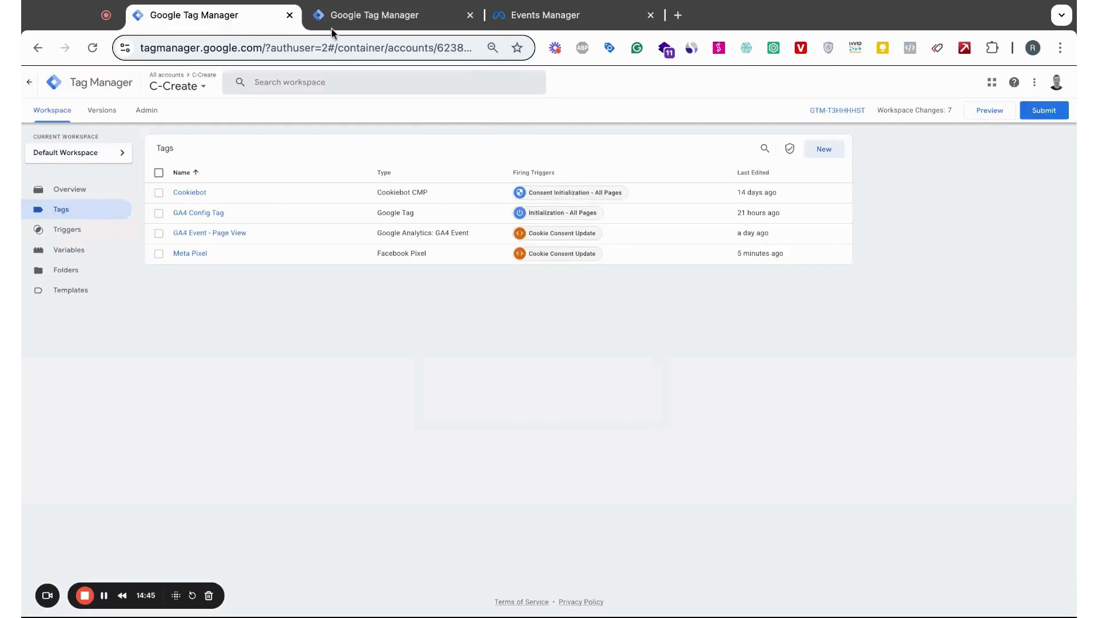
click(377, 17)
click(559, 287)
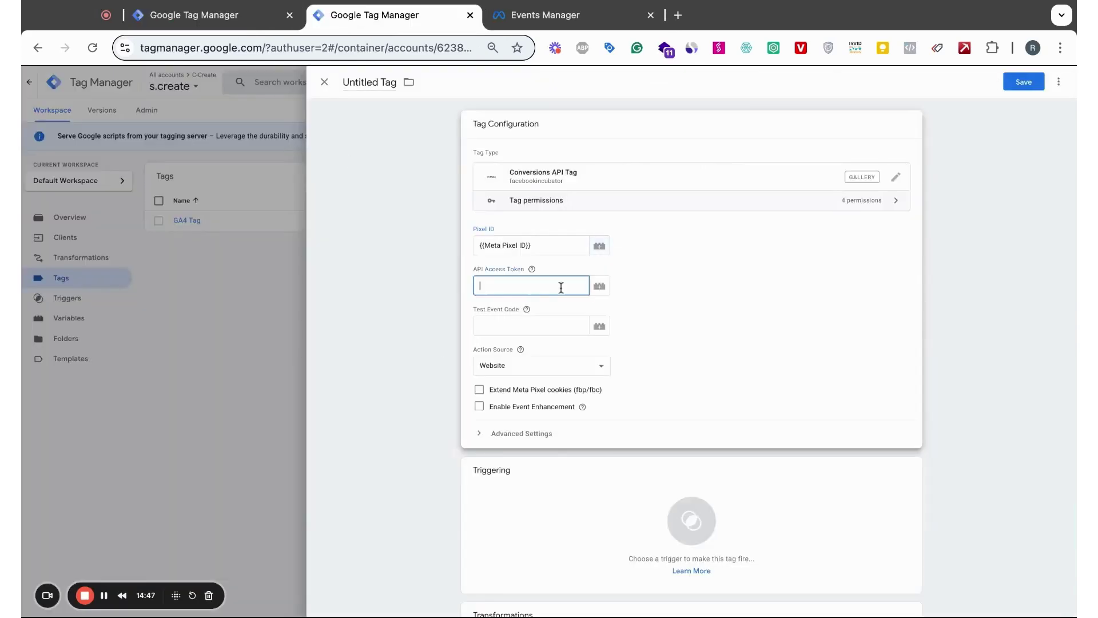
click(600, 286)
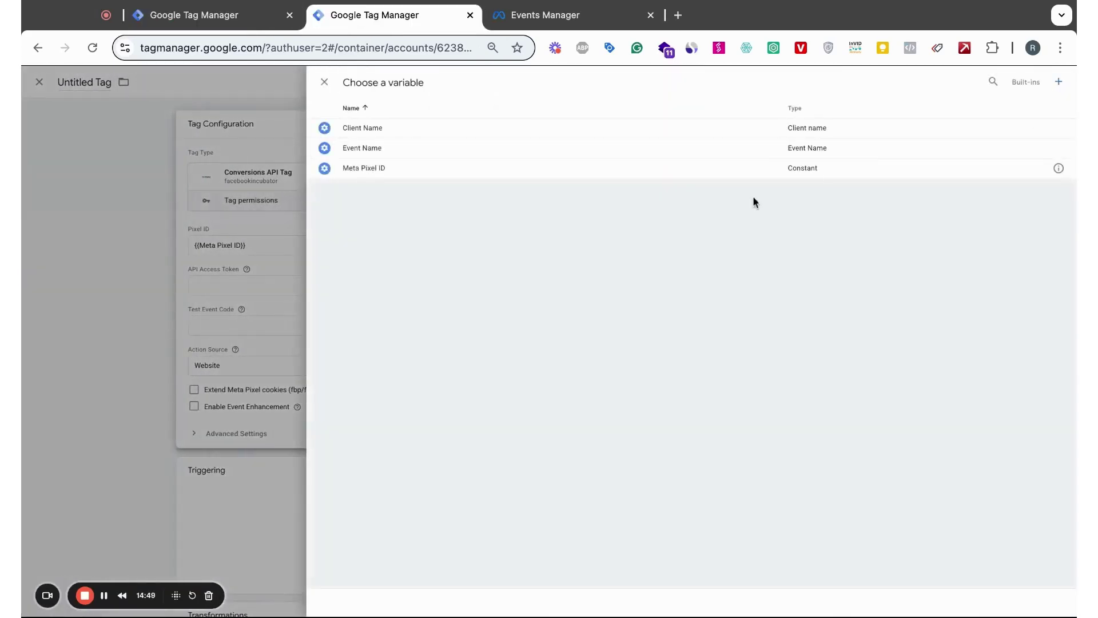
click(1059, 84)
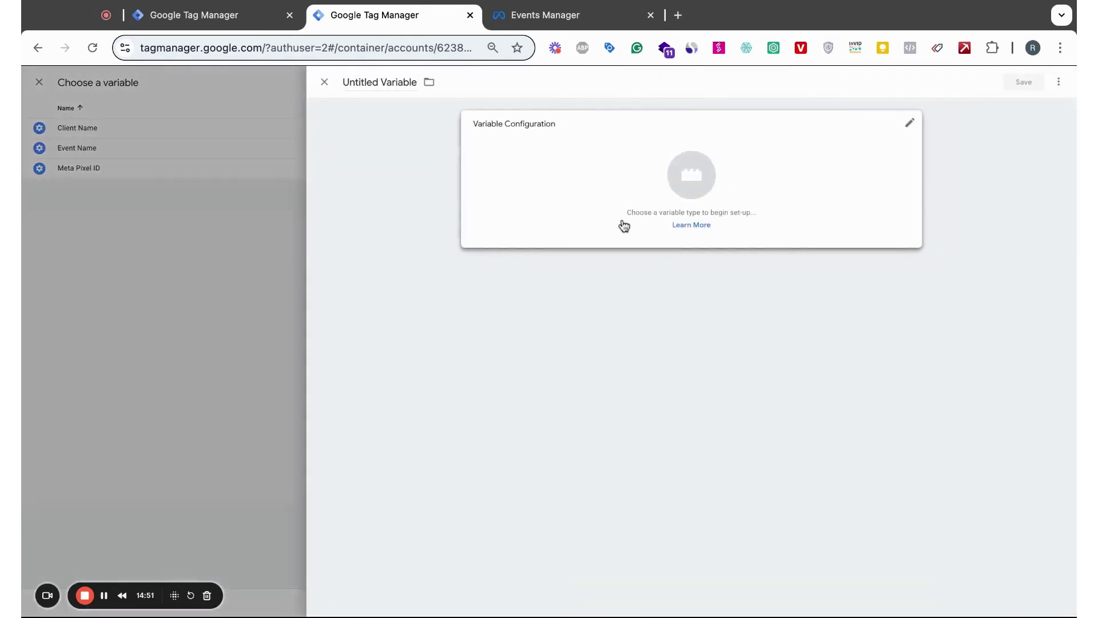
click(909, 122)
click(1060, 83)
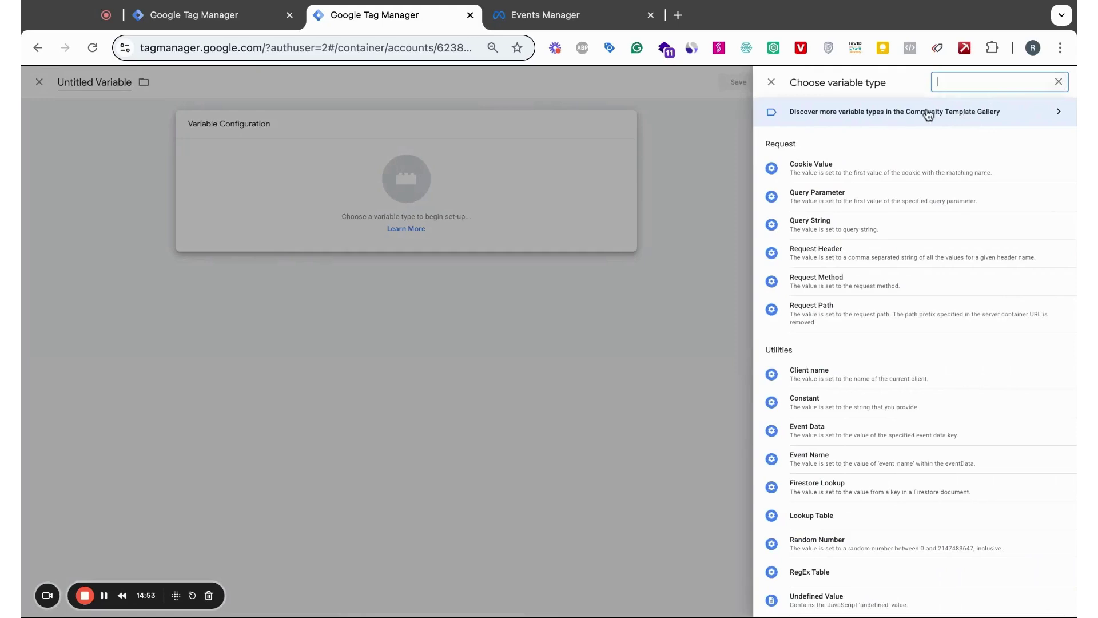
click(927, 111)
click(772, 80)
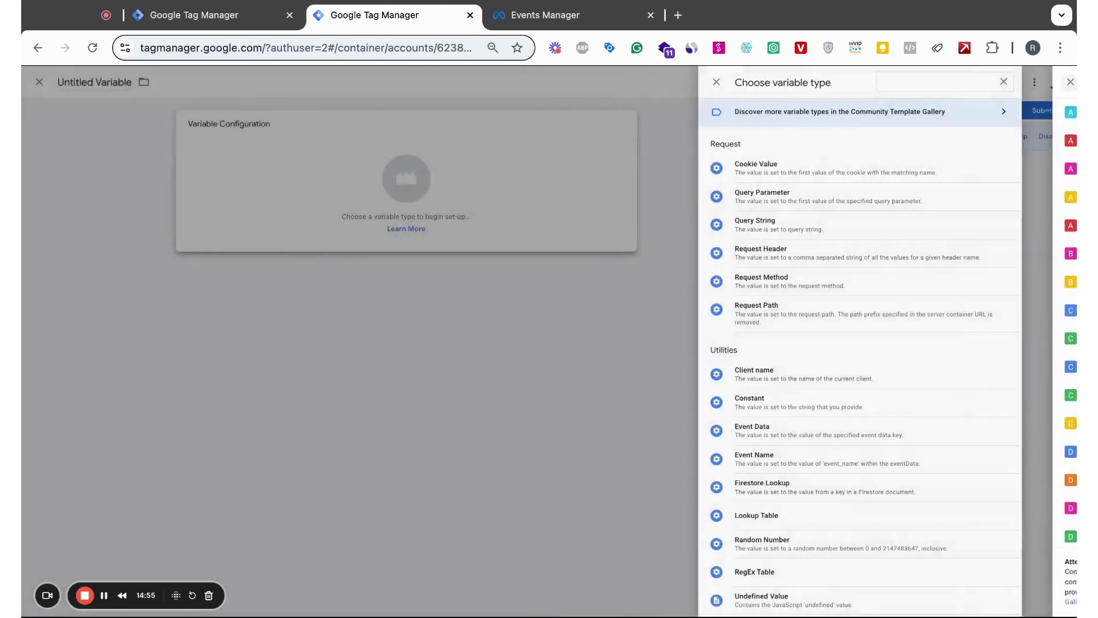
click(1060, 82)
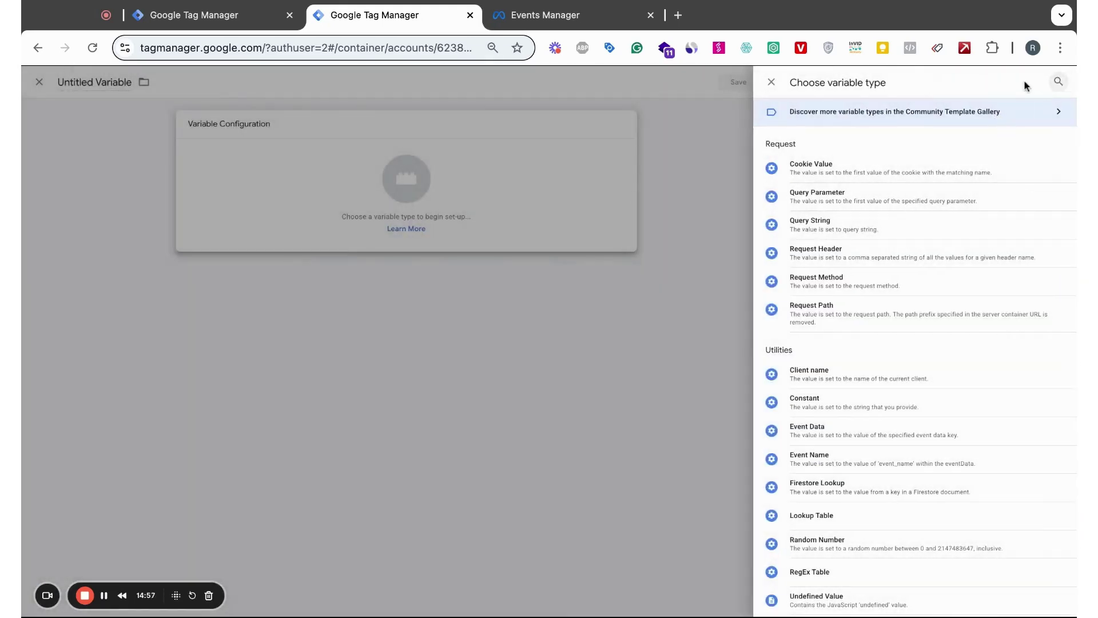
Make the variable a Constant holding the pasted API access token, name it "Meta Access Token" and save it.
click(1057, 83)
text(constant)
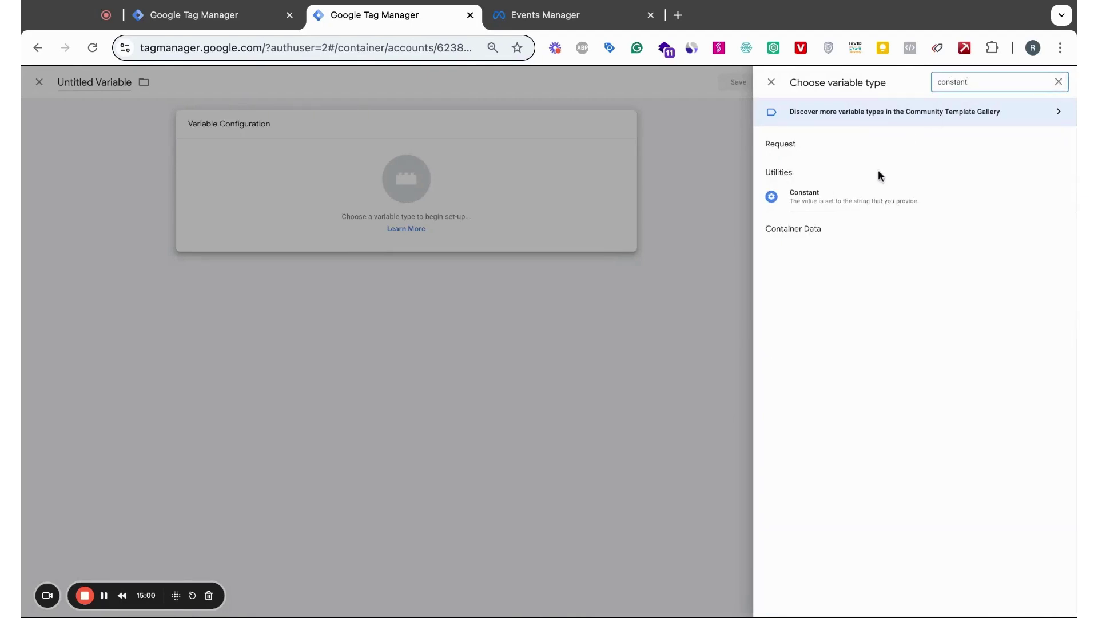
click(858, 197)
click(532, 224)
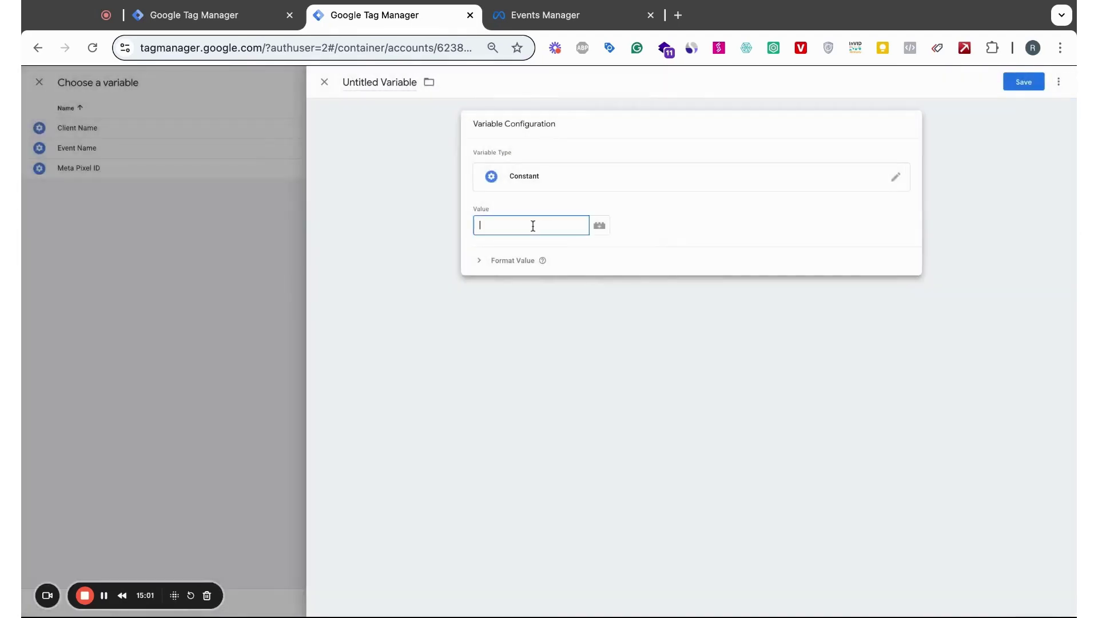
key(ctrl+v)
click(373, 83)
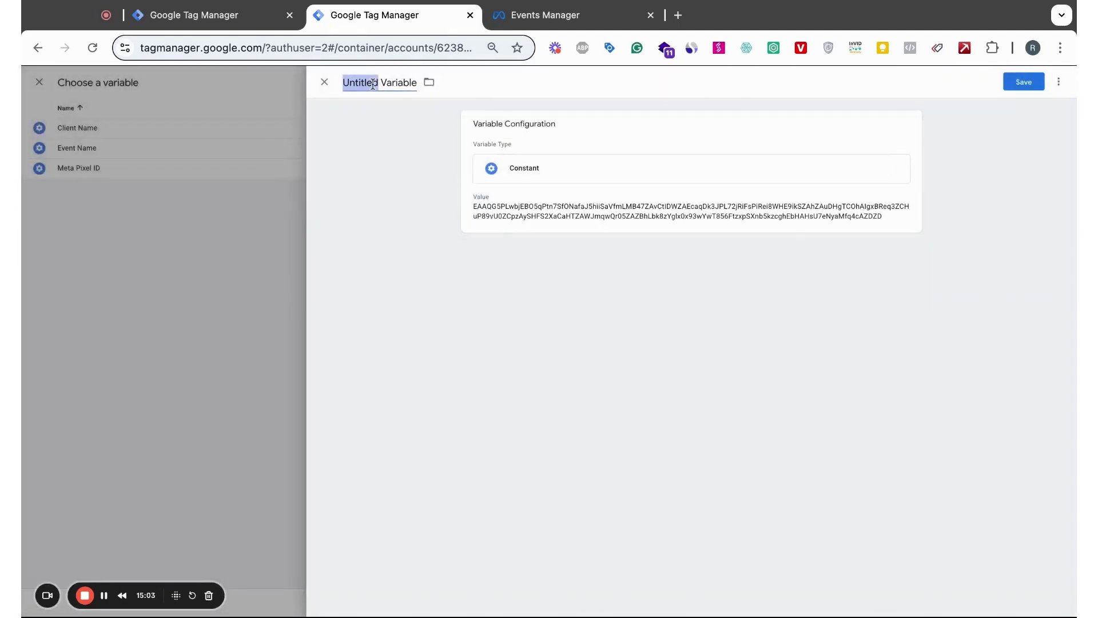
text(Meta Ac)
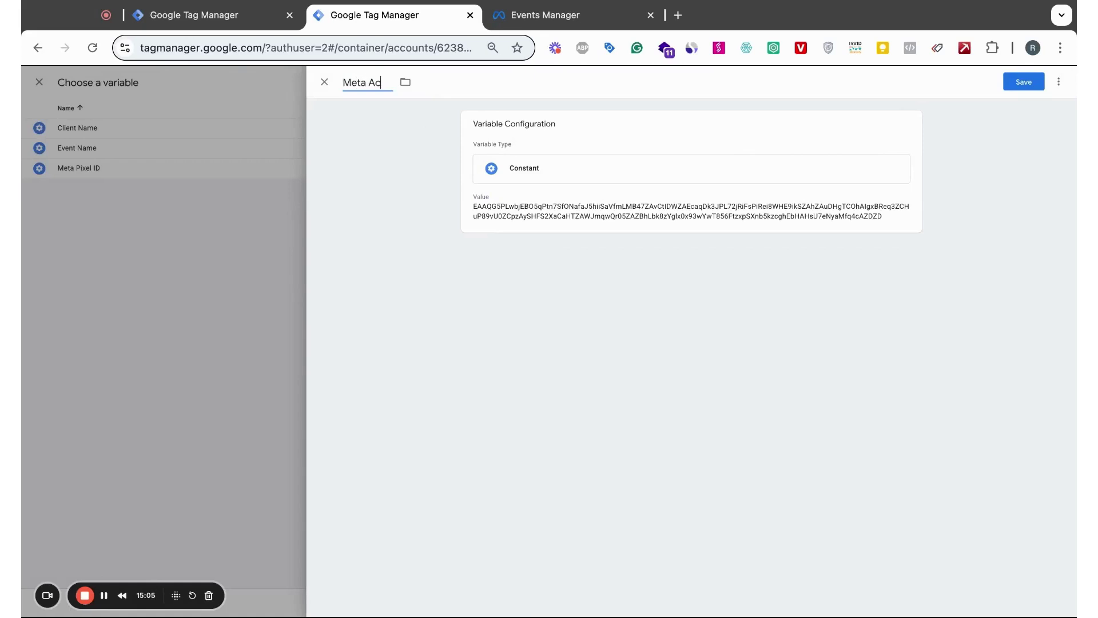
text(cess Token)
click(1037, 81)
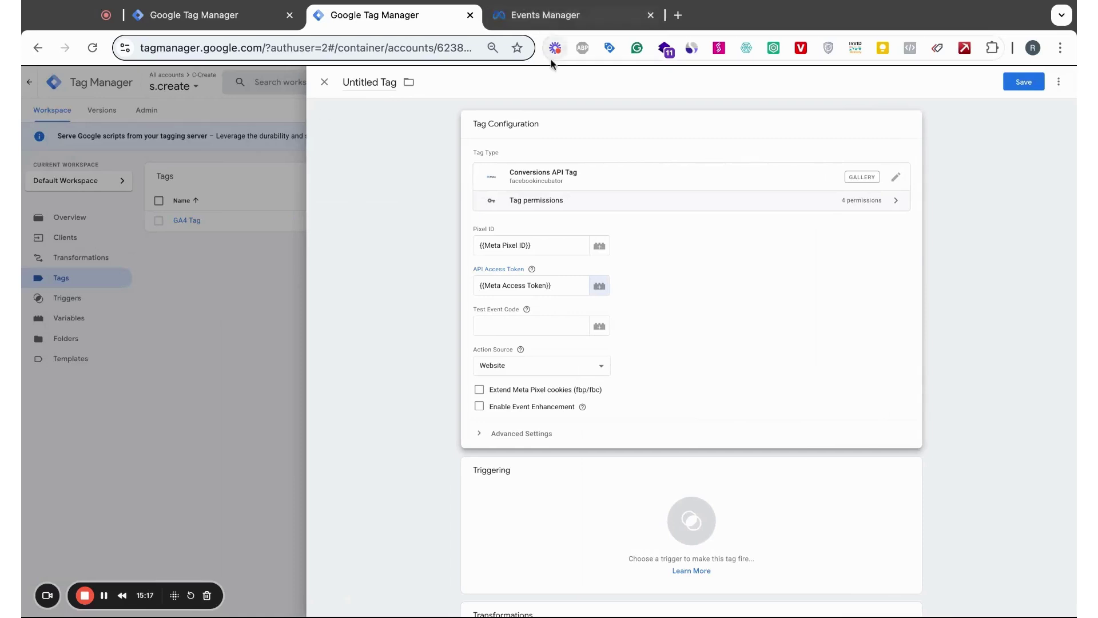
Copy the test event code from CD_Pixel's Test events page in Meta Events Manager.
click(558, 15)
triple_click(517, 400)
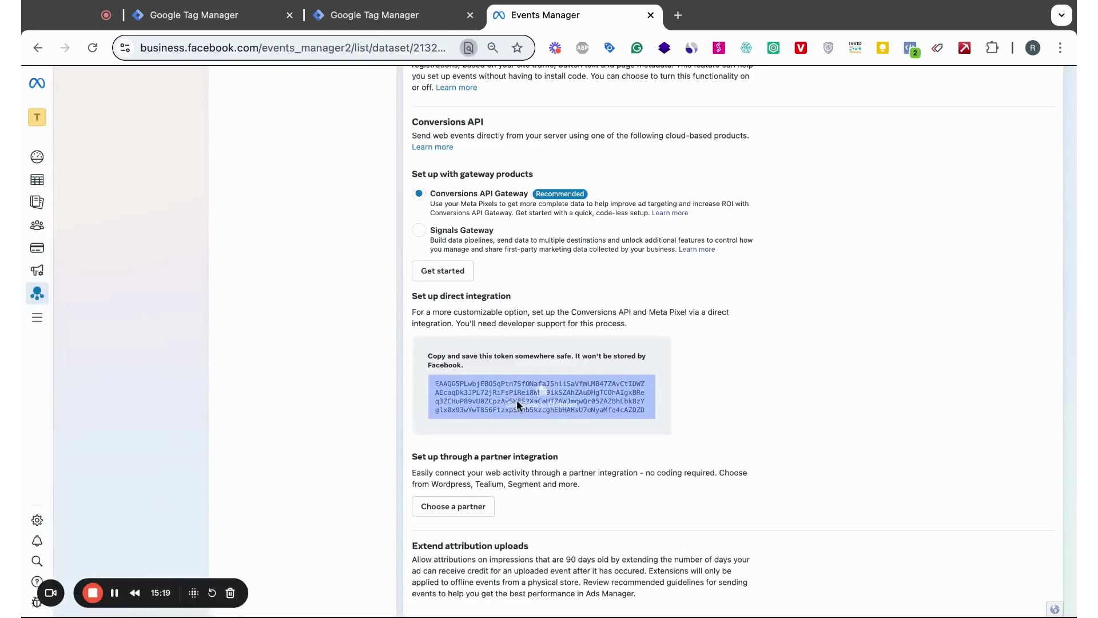
click(550, 265)
scroll(550, 266, down, 5)
scroll(551, 265, up, 13)
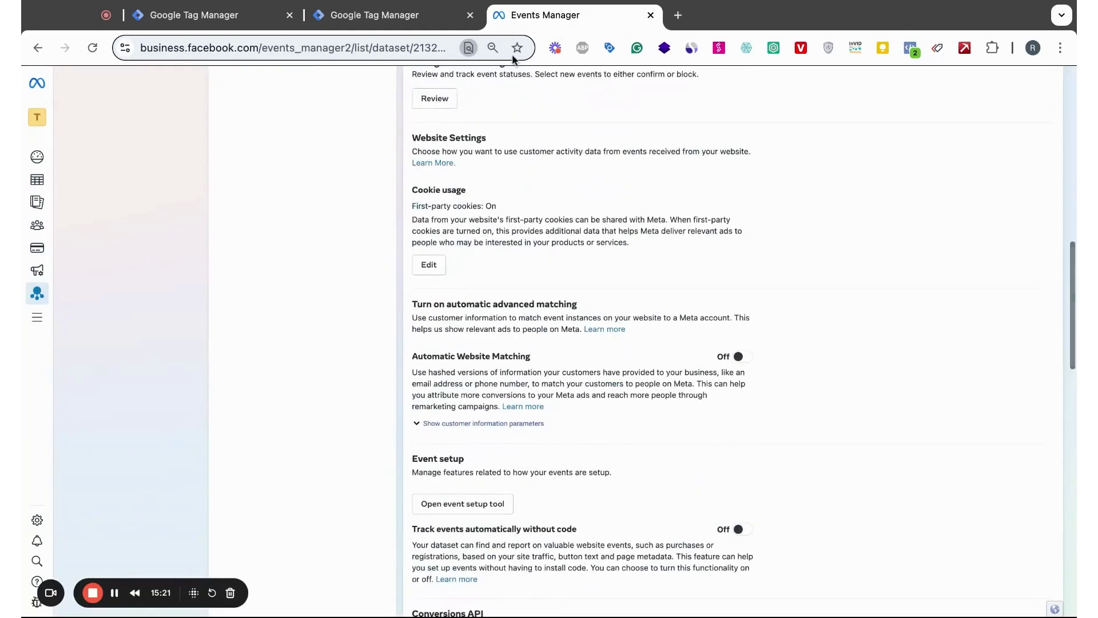
scroll(513, 177, up, 10)
click(477, 147)
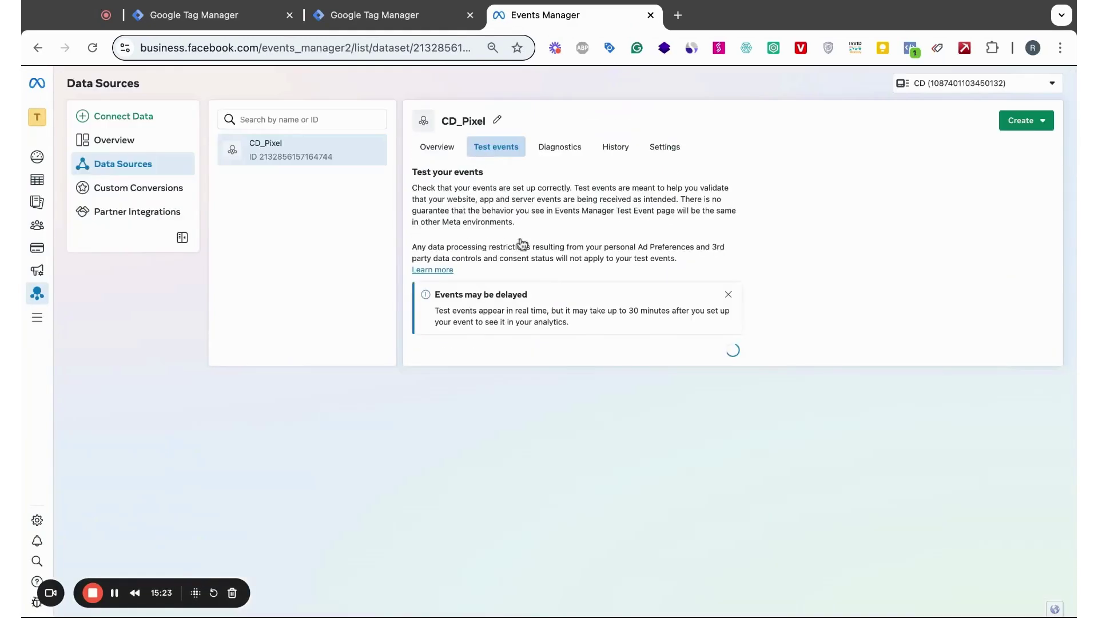
scroll(764, 283, down, 1)
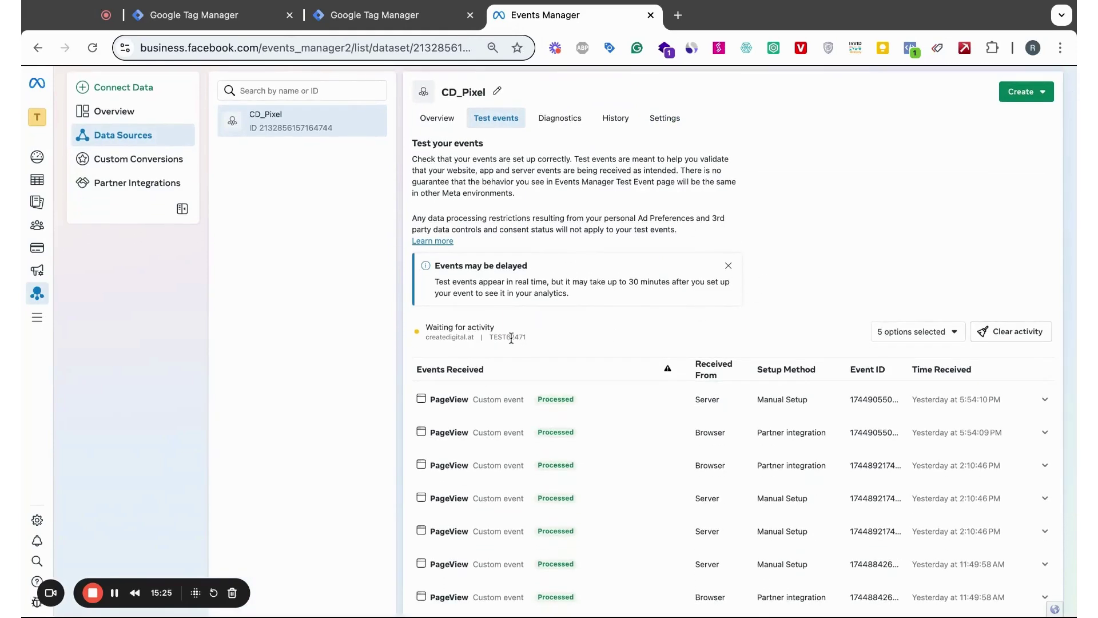
double_click(511, 336)
key(ctrl+c)
Return to the Conversions API tag in Google Tag Manager and paste the copied code as its Test Event Code.
click(371, 22)
click(513, 322)
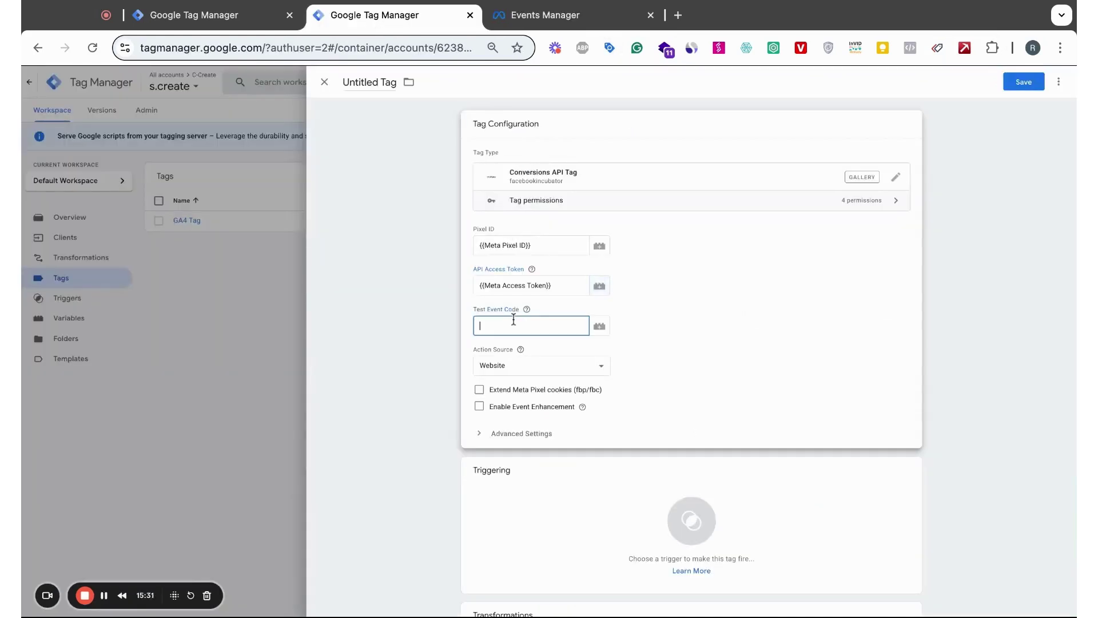
key(ctrl+v)
click(750, 312)
scroll(750, 312, down, 1)
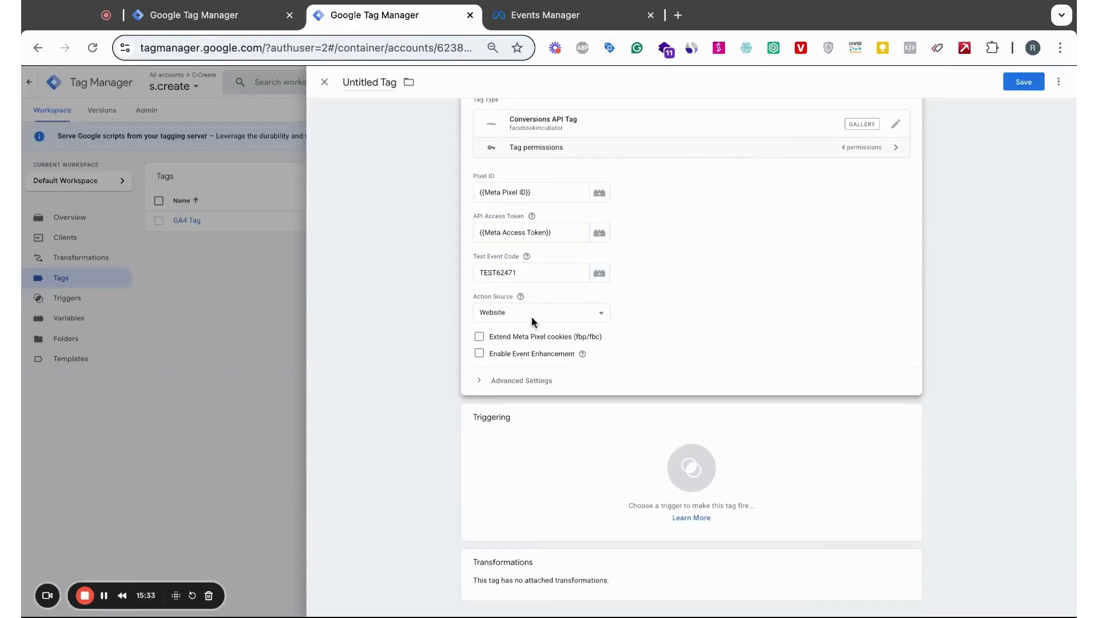
Enable Extend Meta Pixel cookies (fbp/fbc) and Event Enhancement on the Conversions API tag and expand its Advanced Settings.
mouse_move(516, 296)
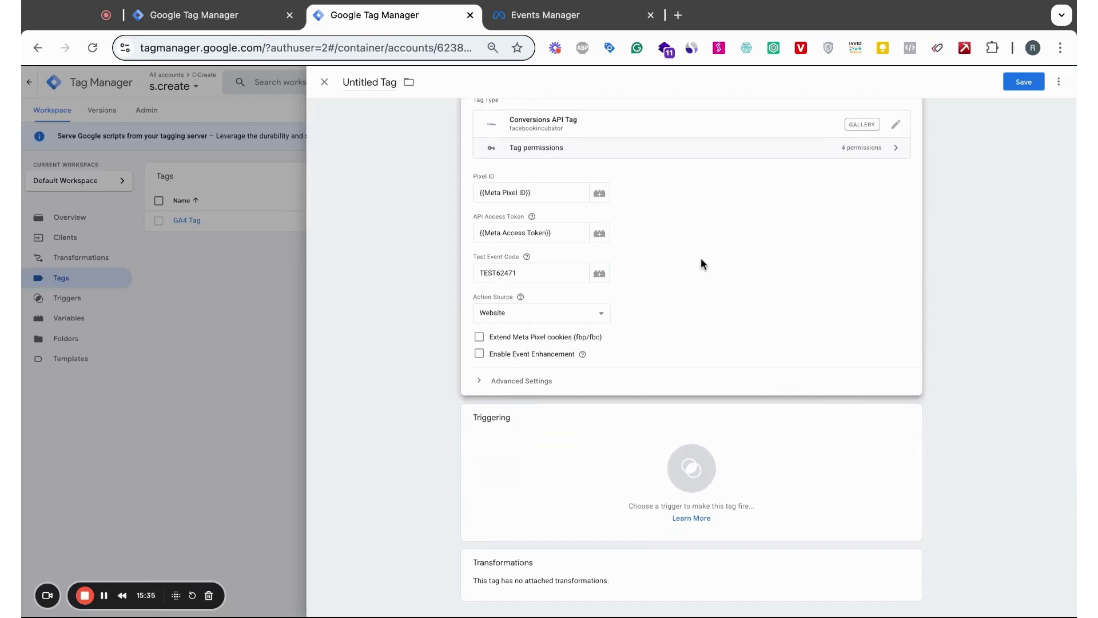
click(479, 340)
click(479, 353)
click(480, 384)
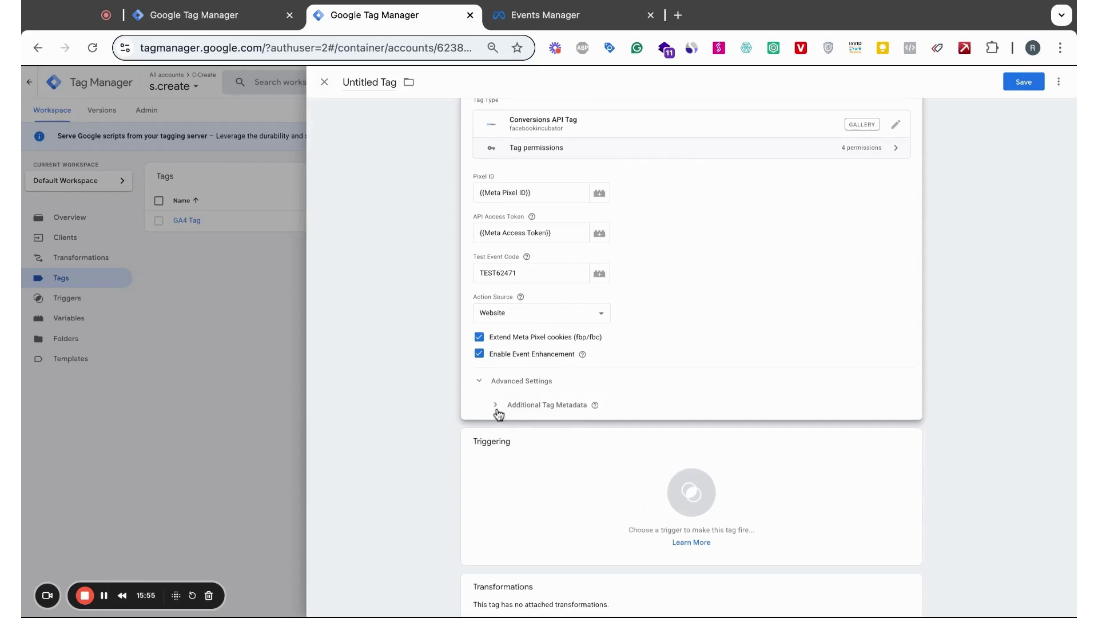
scroll(635, 389, down, 1)
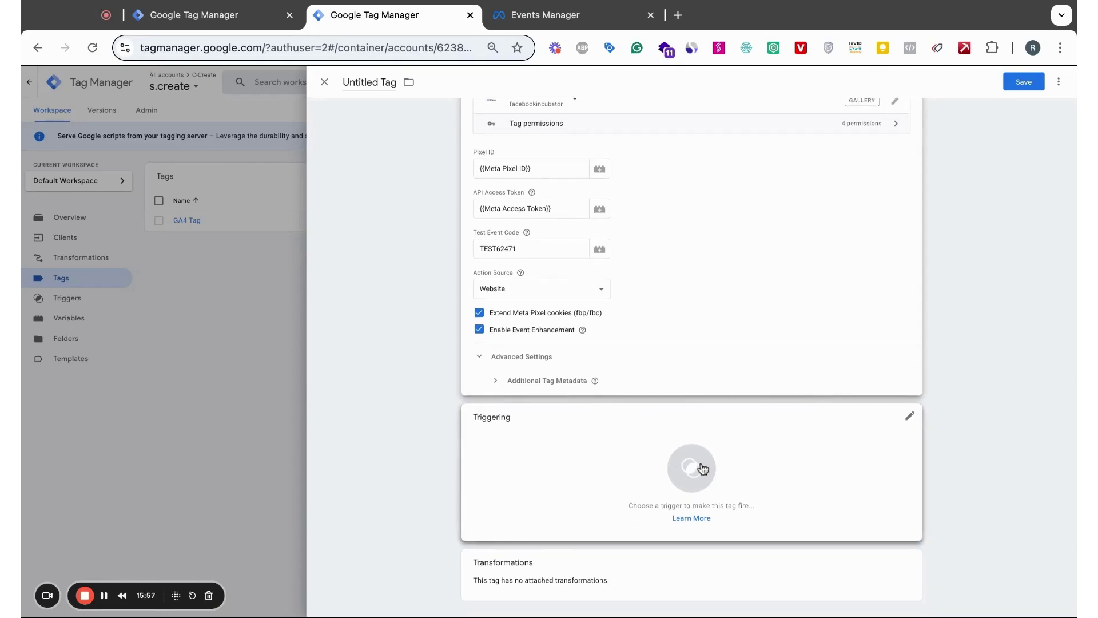
Name the Conversions API tag "Meta Conversion API".
click(376, 83)
text(Me)
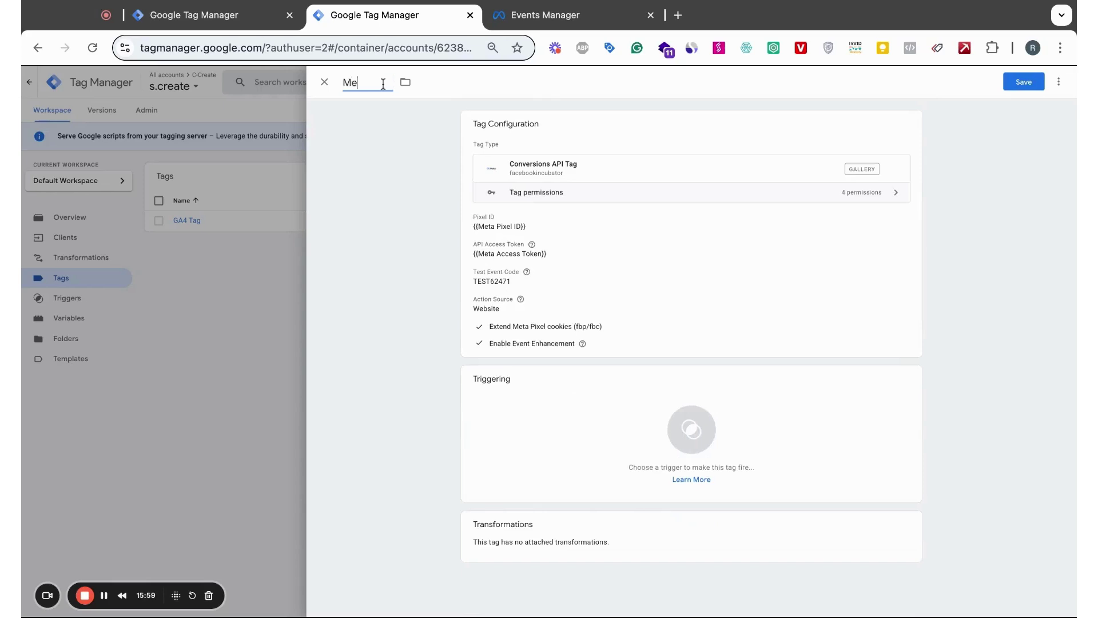
text(ta Conversion)
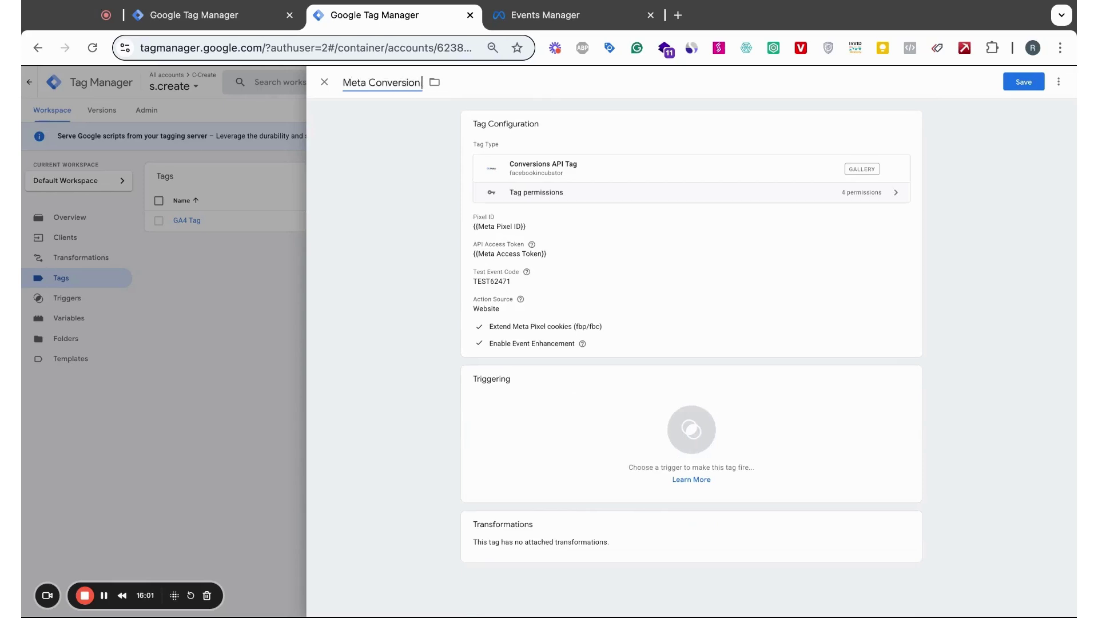
text( API)
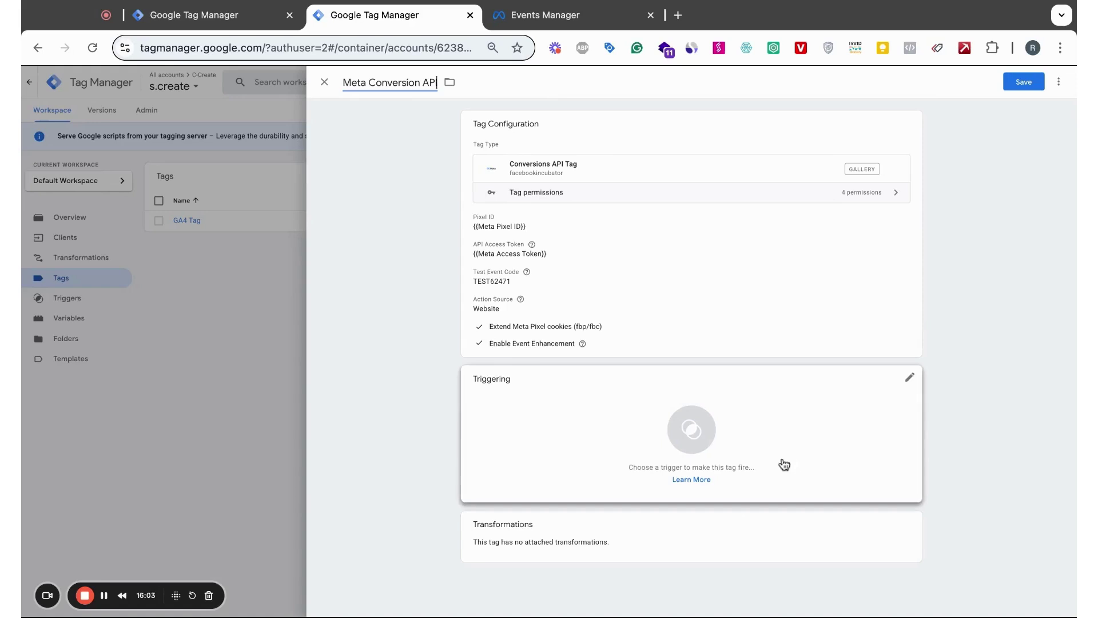
click(632, 424)
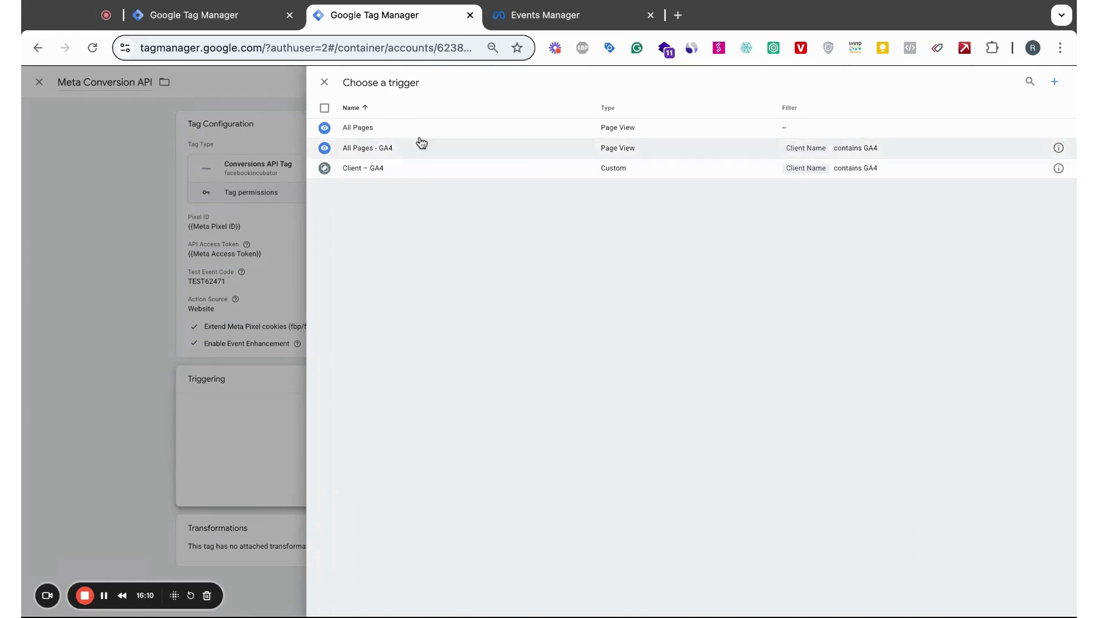
click(325, 83)
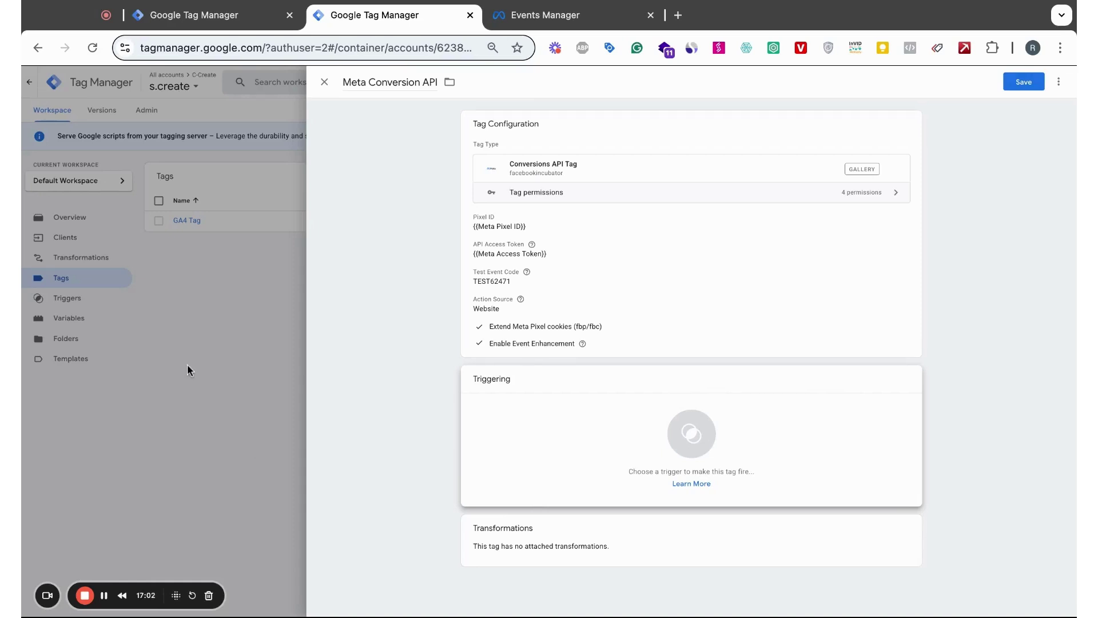
click(47, 595)
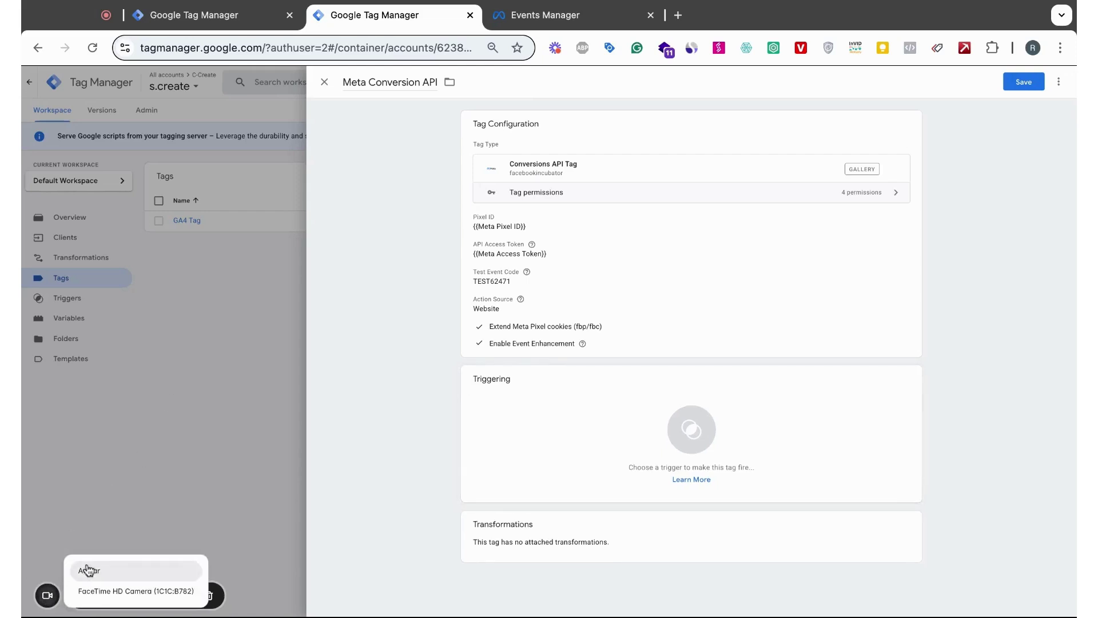
click(98, 596)
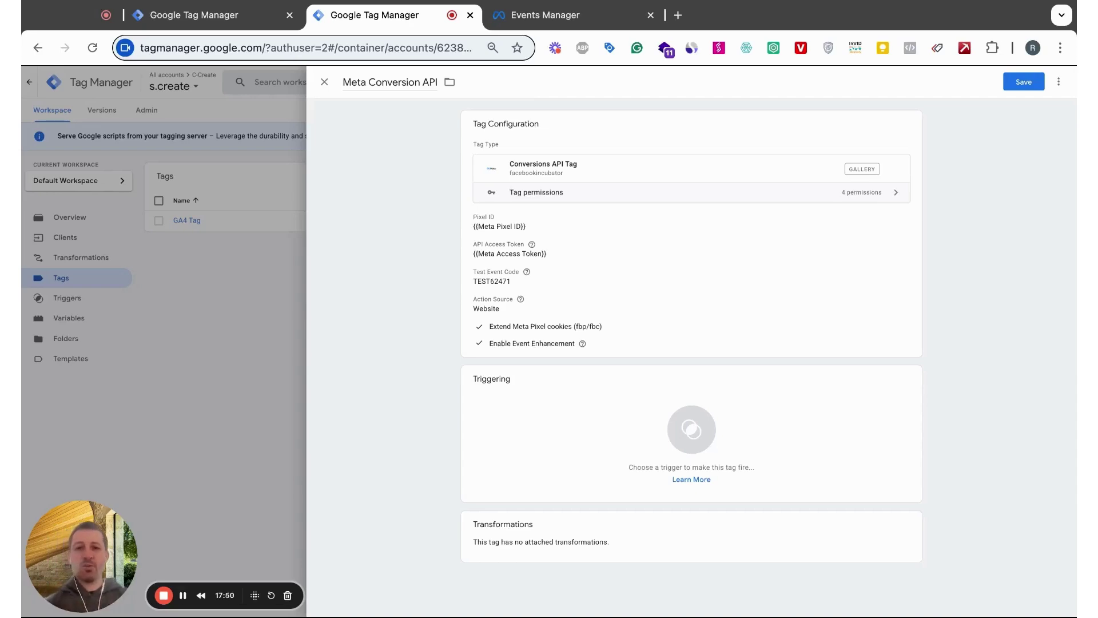
click(670, 428)
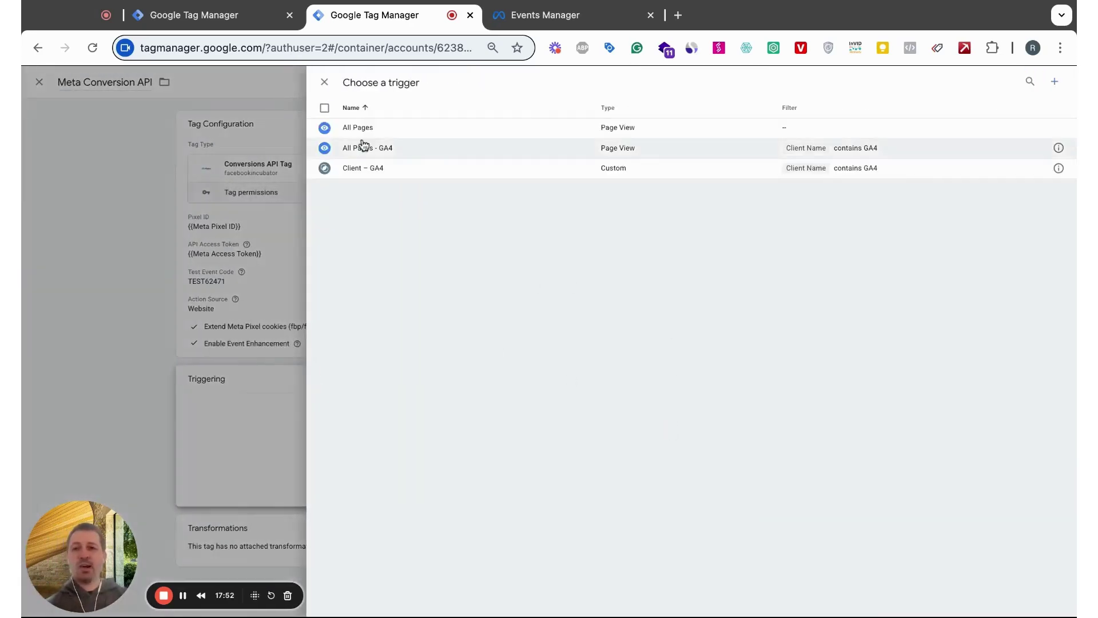
click(324, 81)
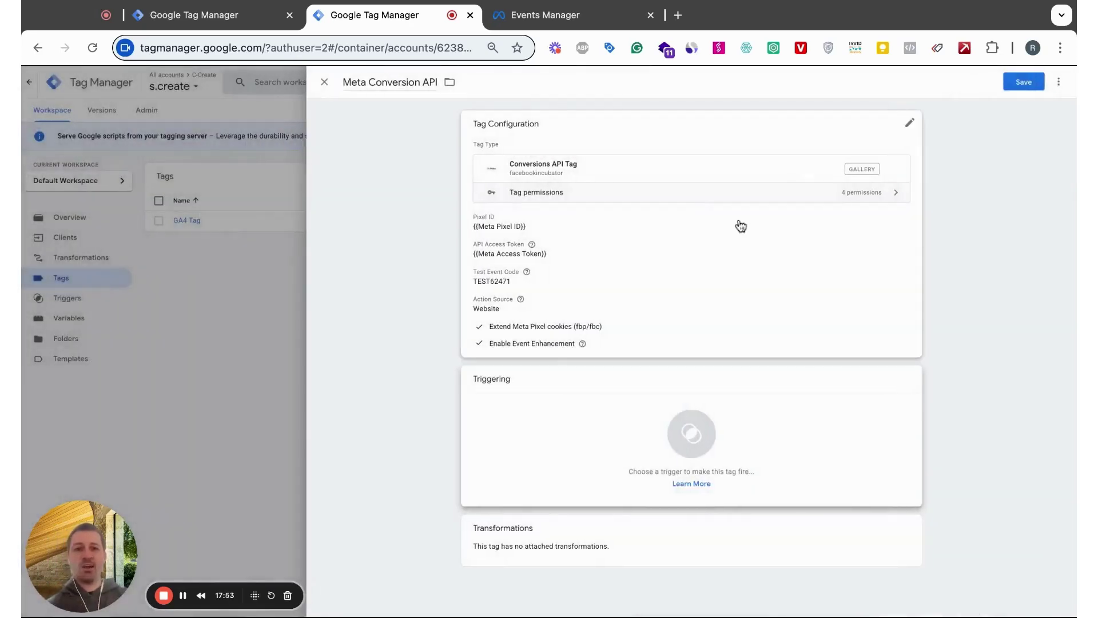
Save the Meta Conversion API tag without assigning a firing trigger.
click(1024, 83)
click(574, 201)
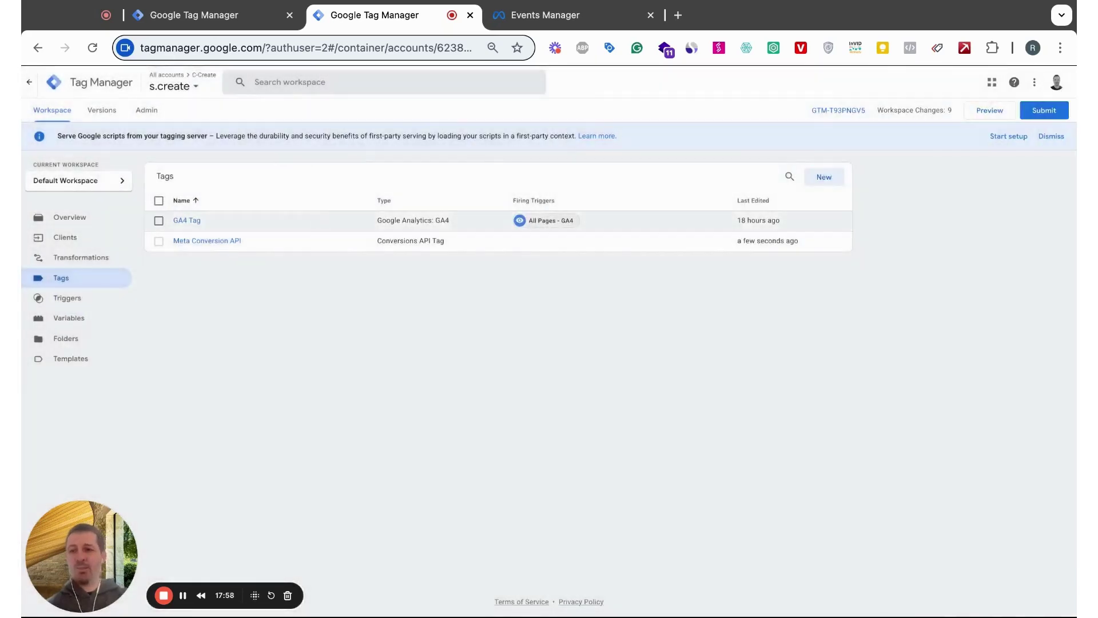
Start a new user-defined variable in the server container and set its type to Query Parameter.
click(68, 318)
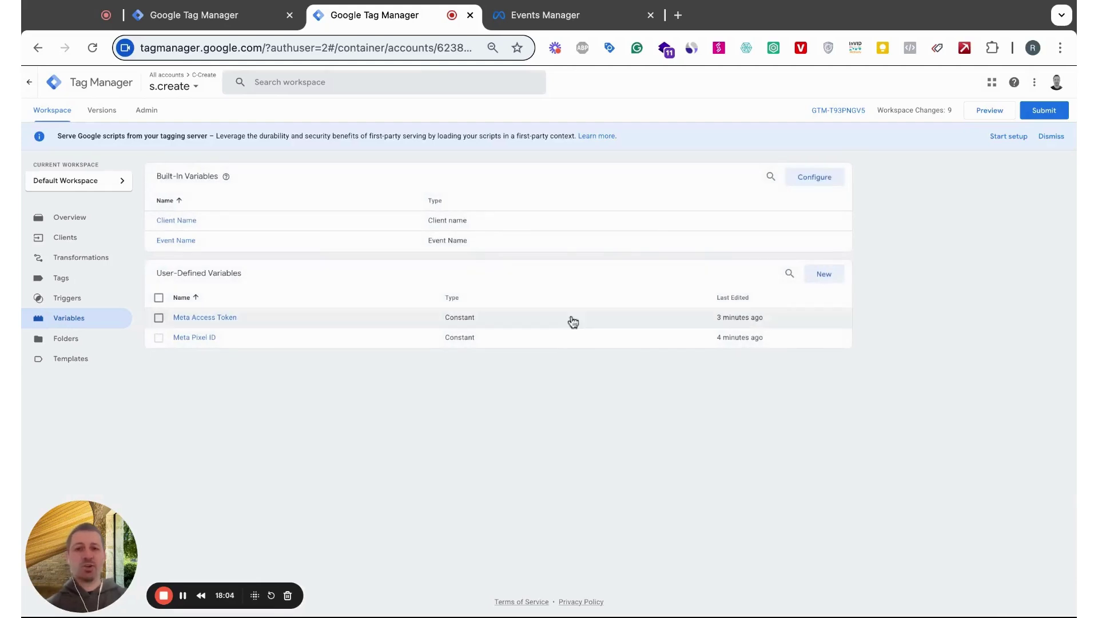
click(824, 275)
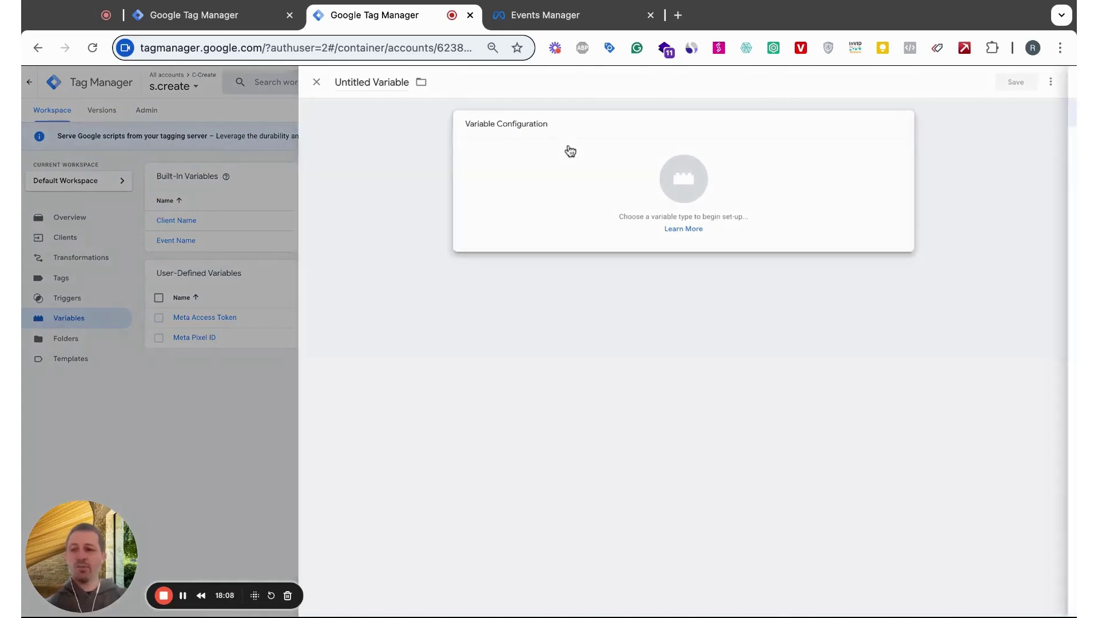
click(570, 150)
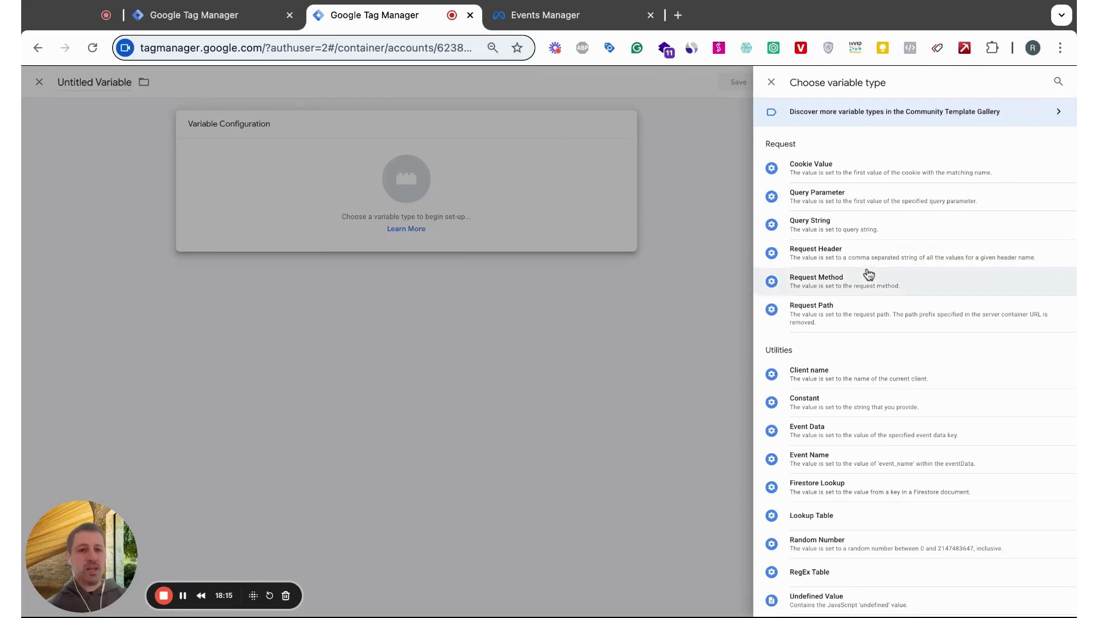
click(1058, 81)
text(query)
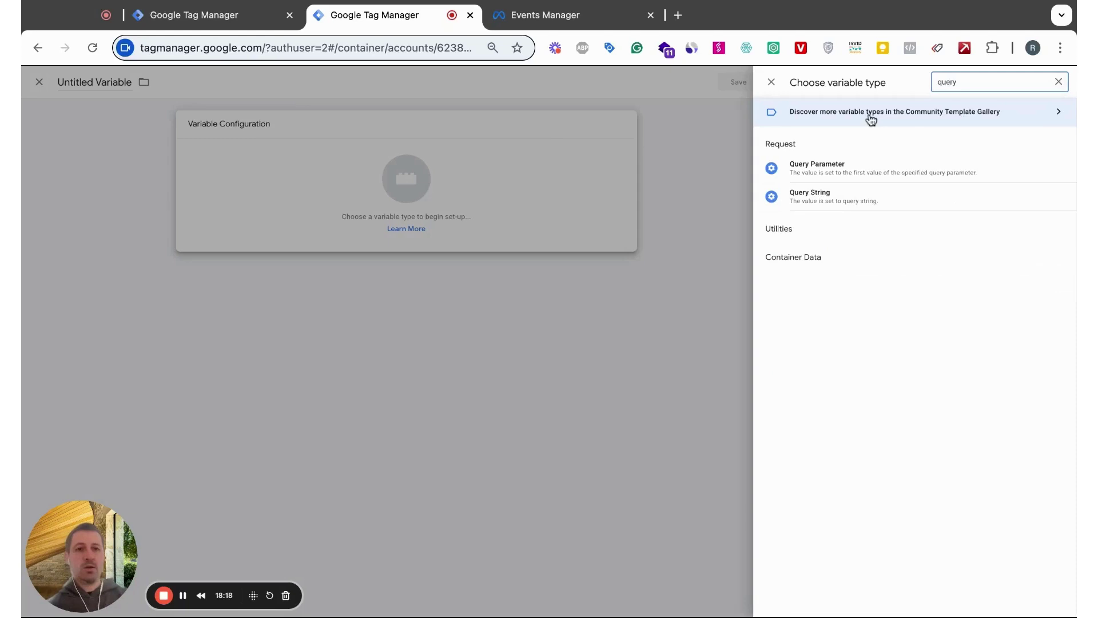
click(824, 164)
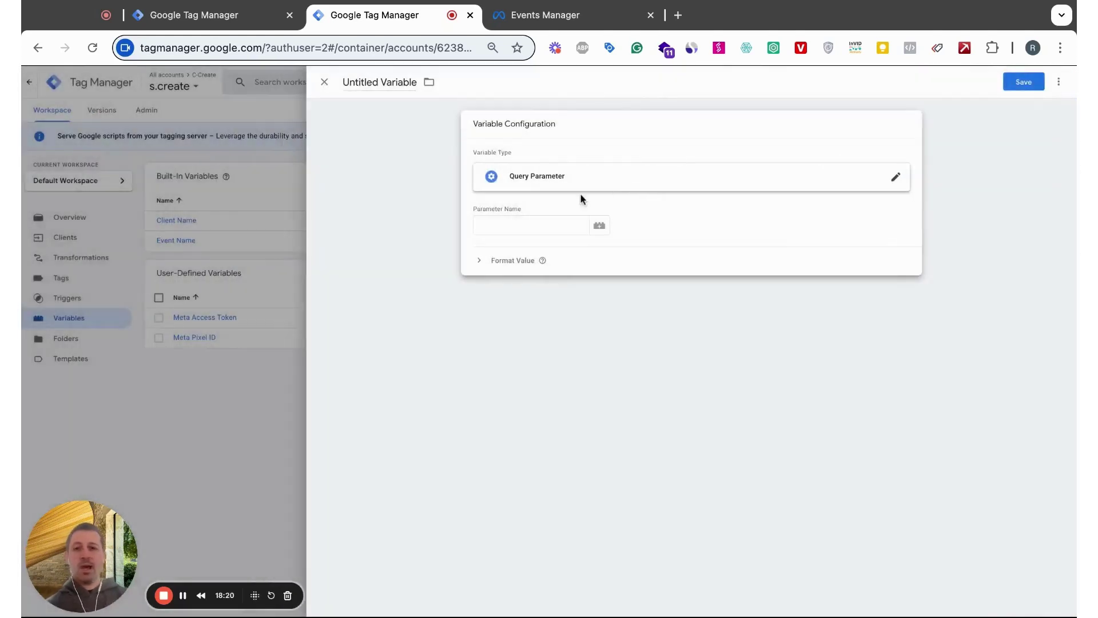
click(515, 225)
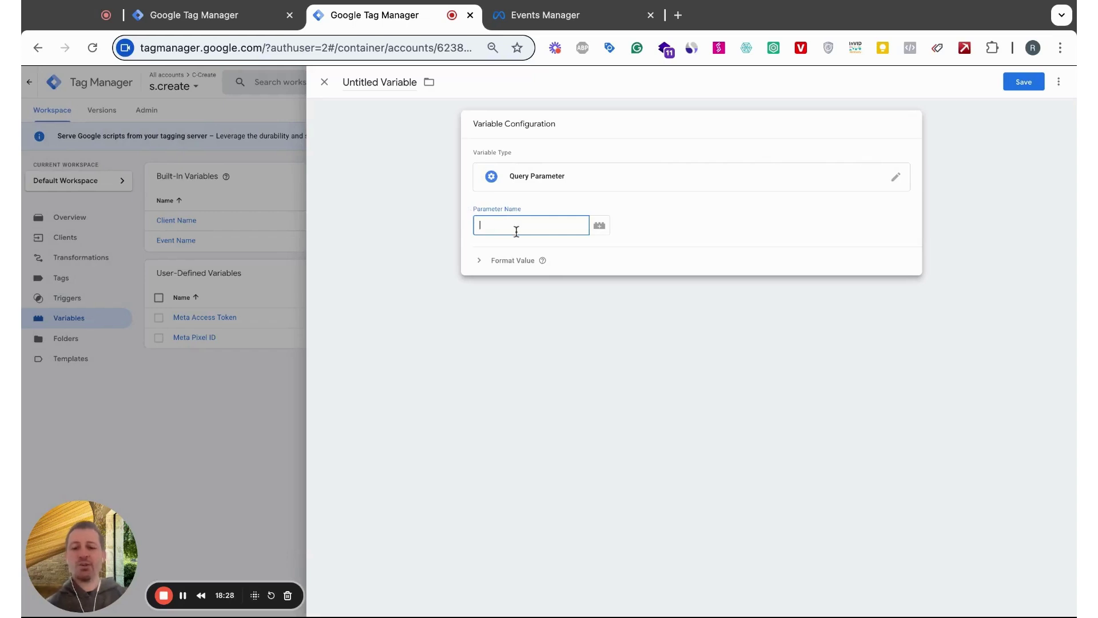
click(405, 178)
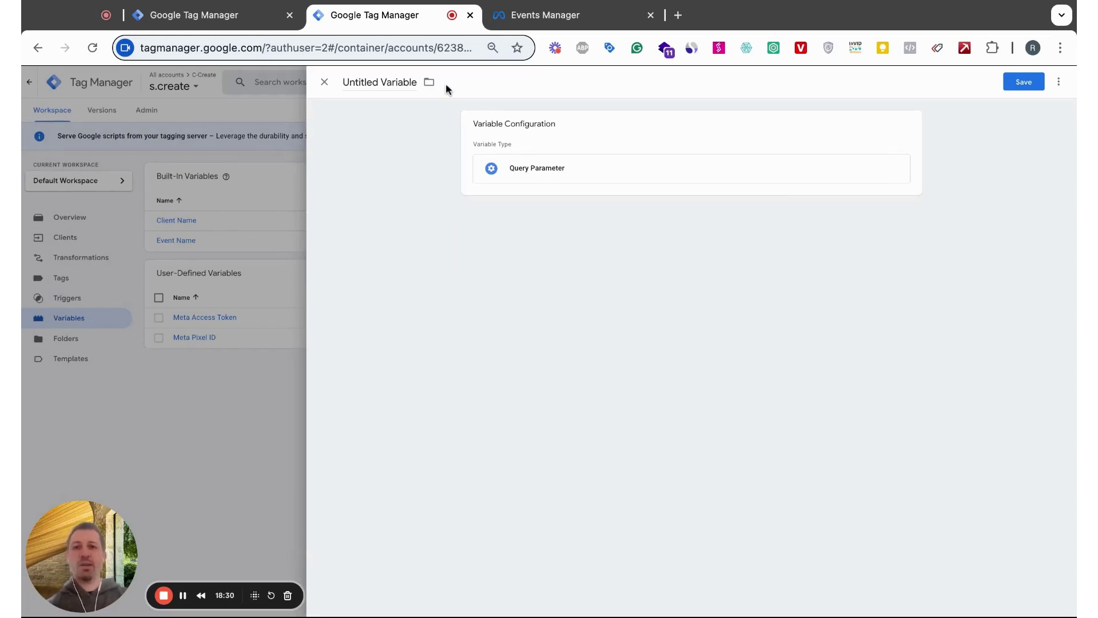
Open createdigital.at in a new browser tab and reload it while monitoring its network requests filtered by "collect?v=".
click(678, 16)
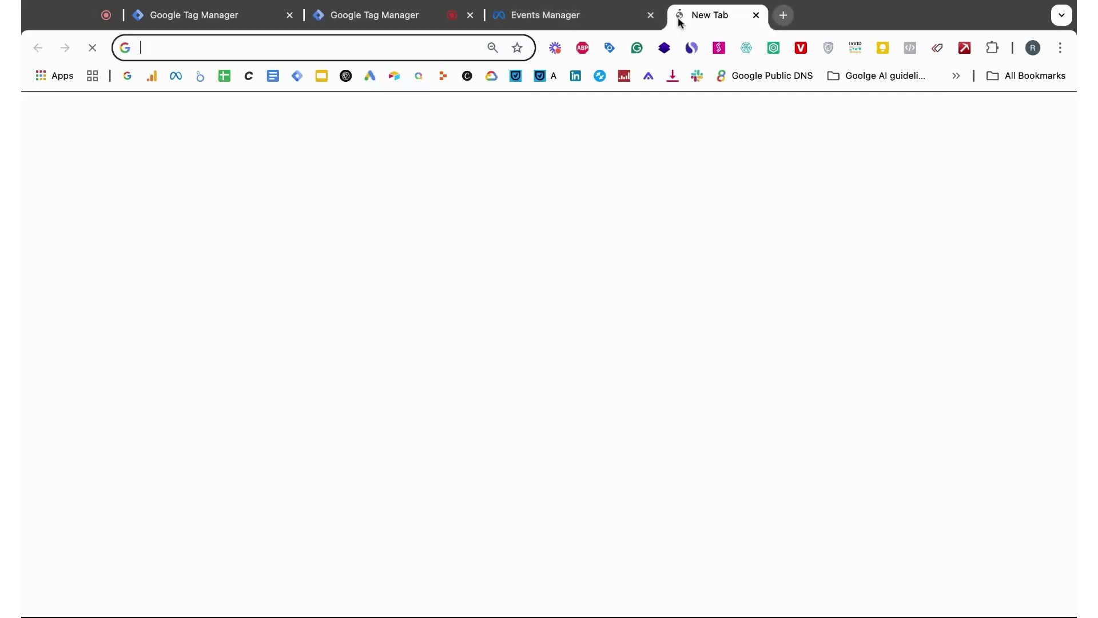
text(createdigital.at)
key(Return)
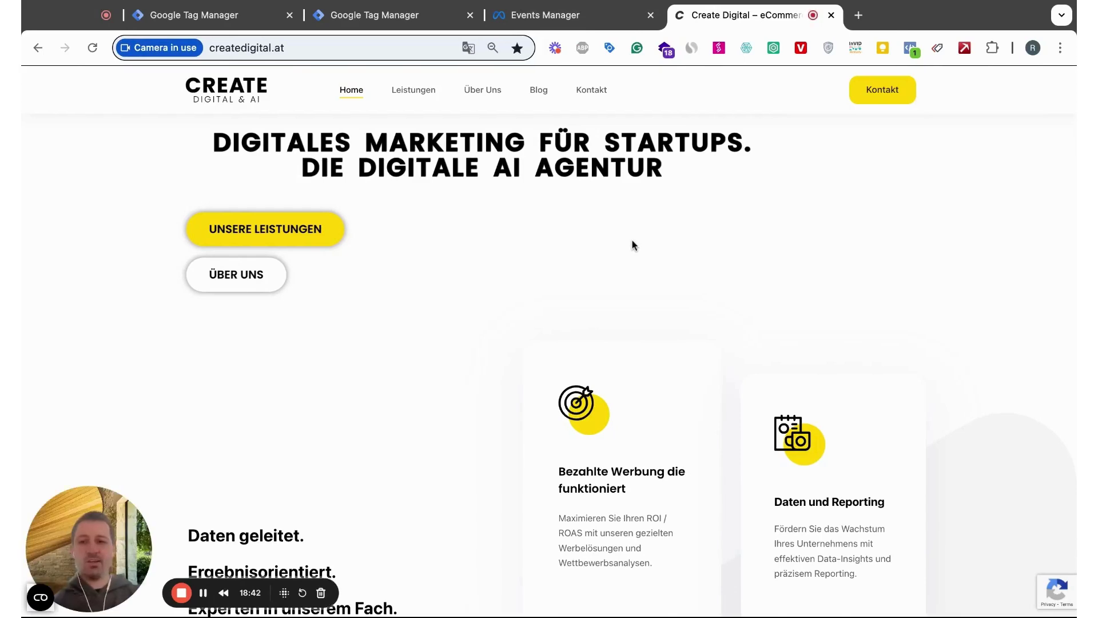
key(super+alt+i)
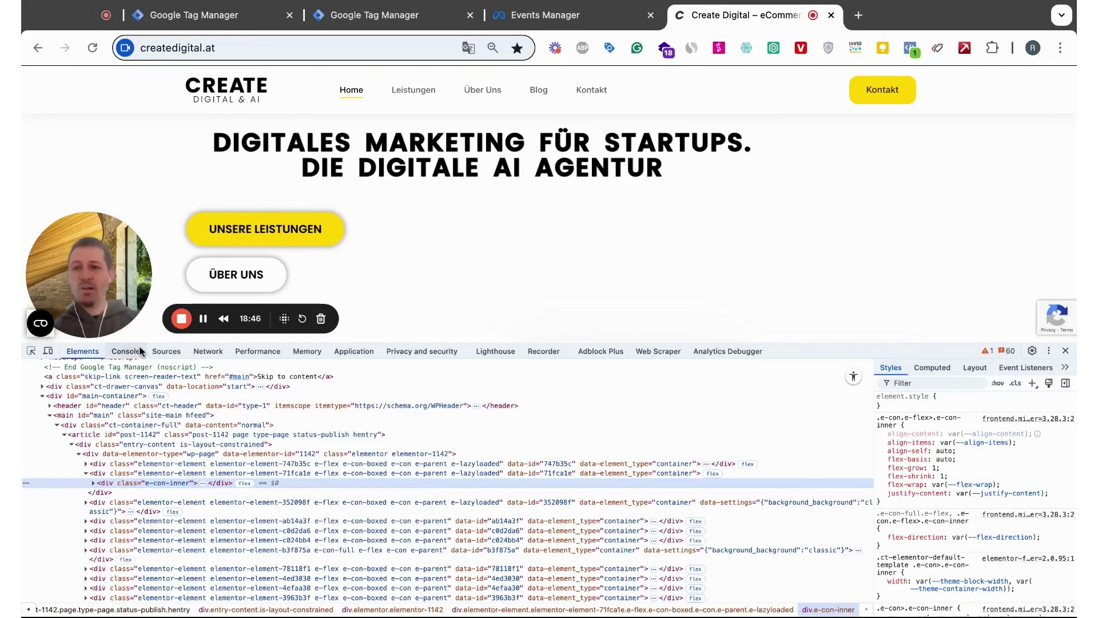
click(209, 352)
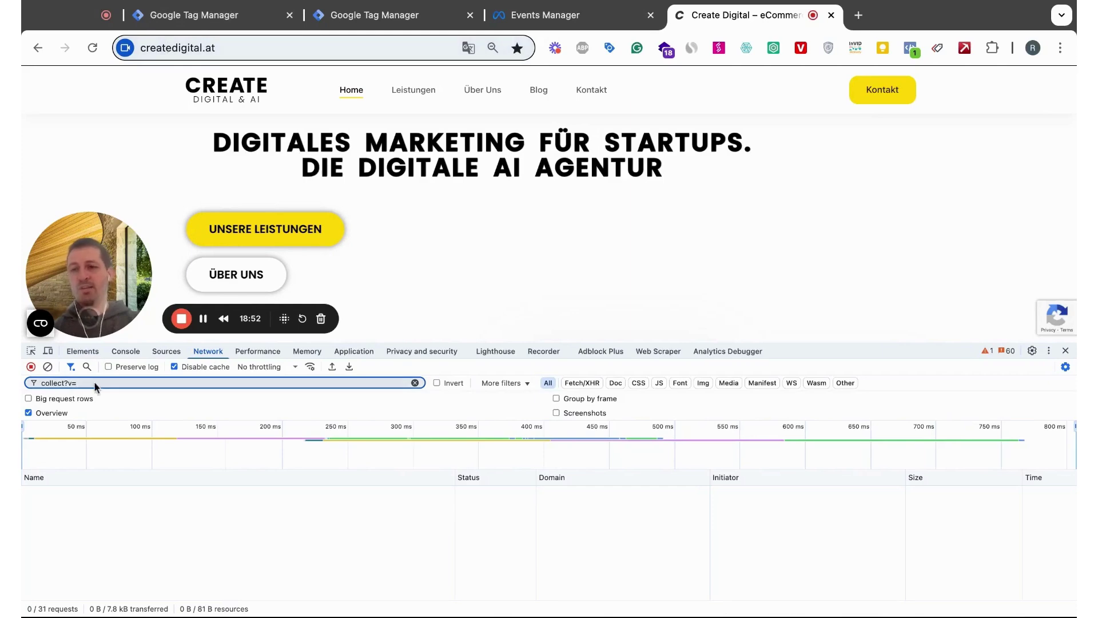
click(96, 50)
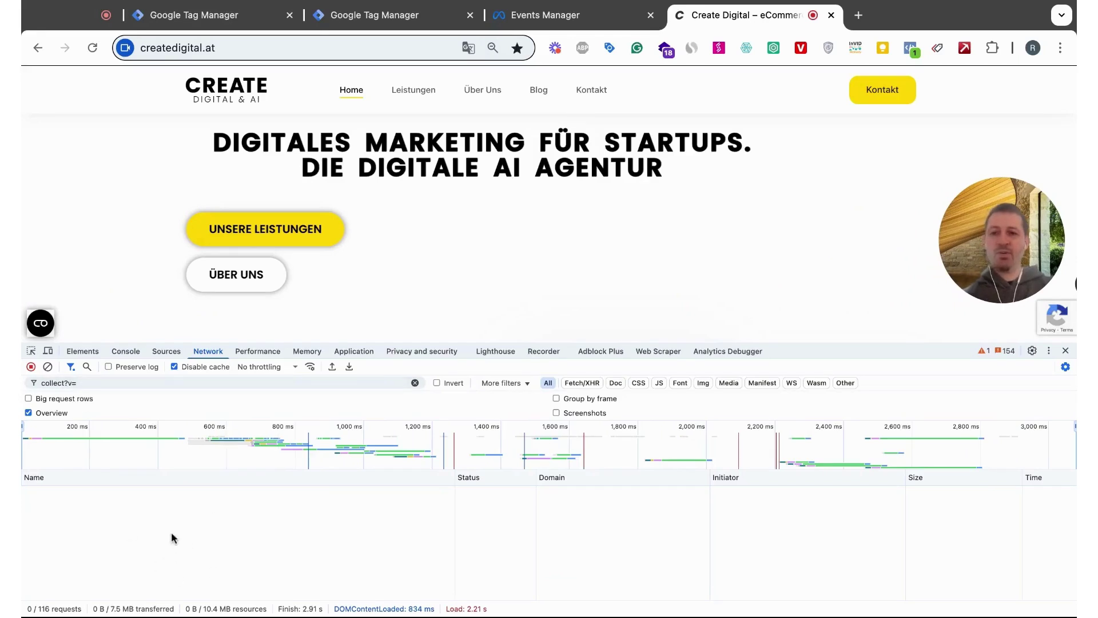
Change the website's cookie consent to allow all categories.
click(40, 325)
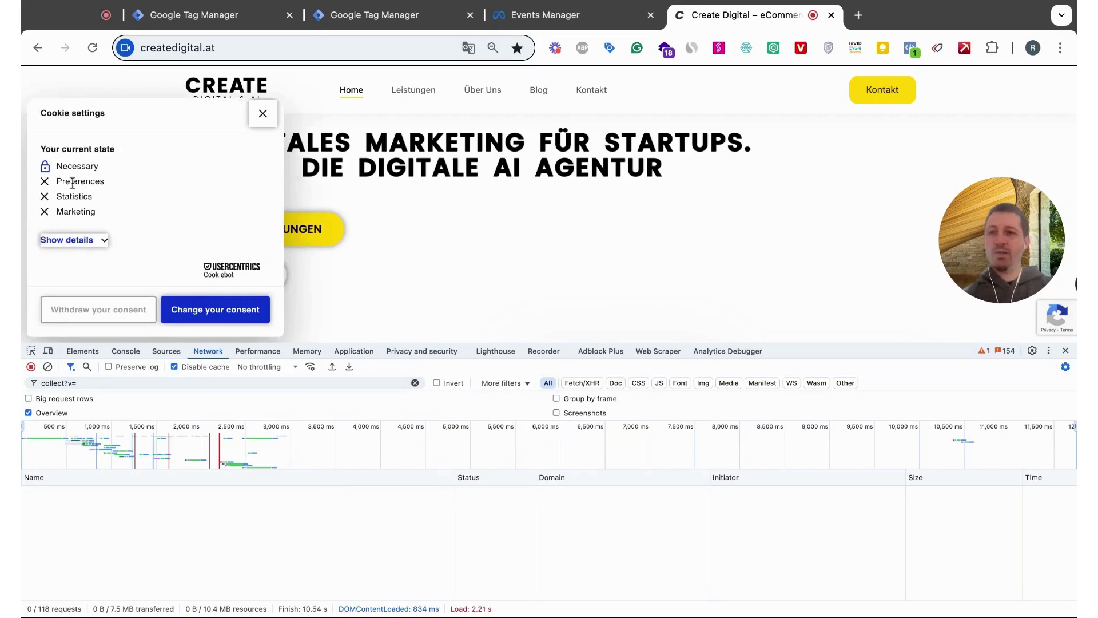
click(198, 309)
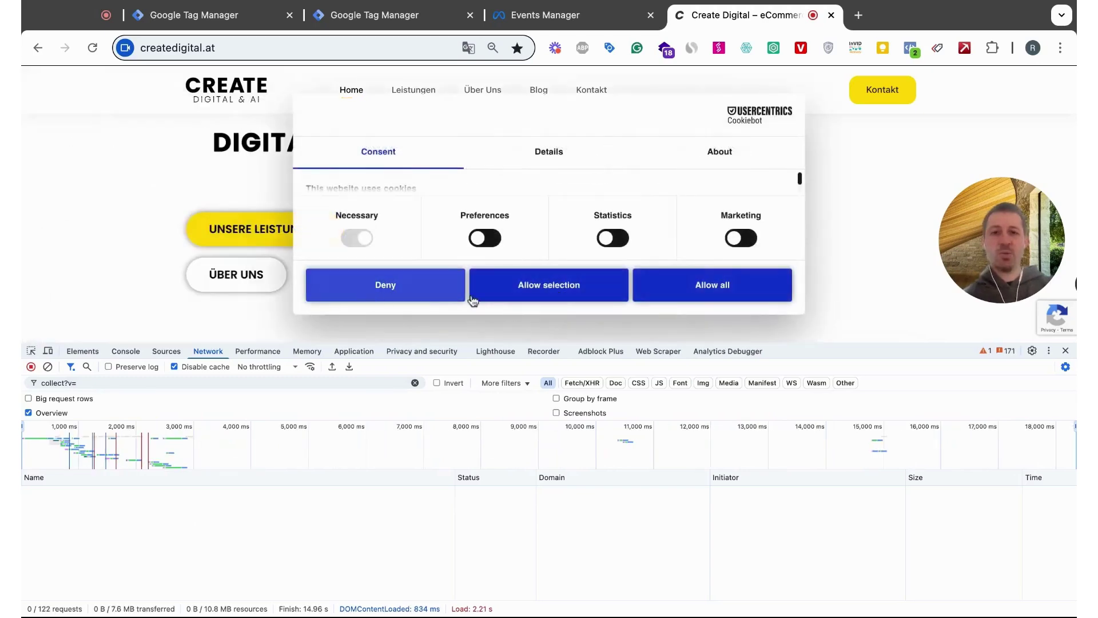
click(691, 292)
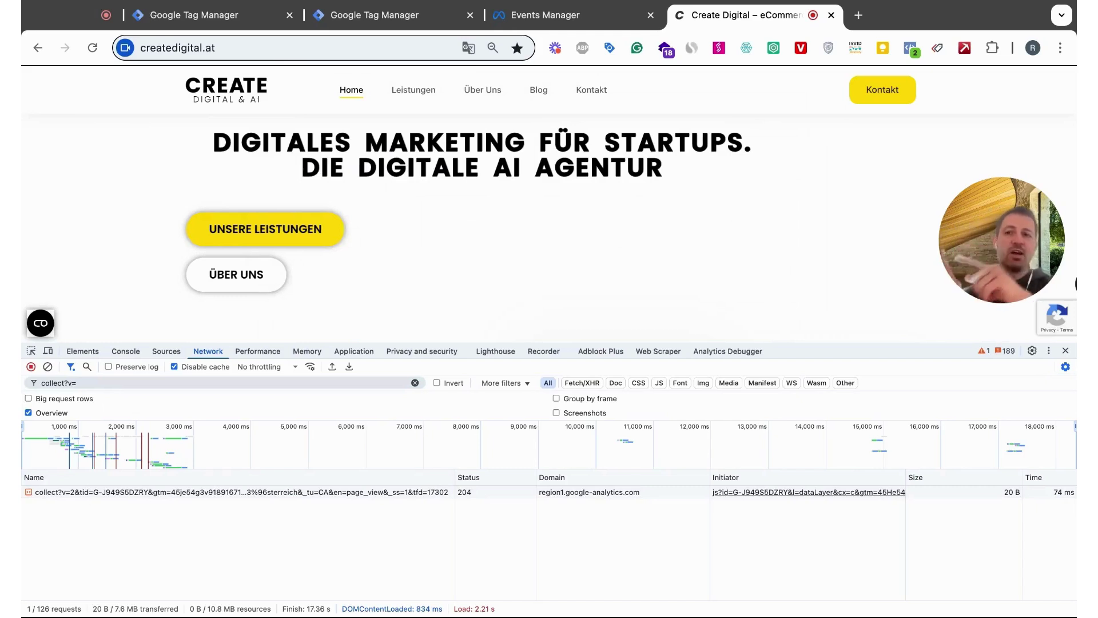
Inspect the page_view collect request and examine the value of the gcs parameter in its request URL.
click(142, 493)
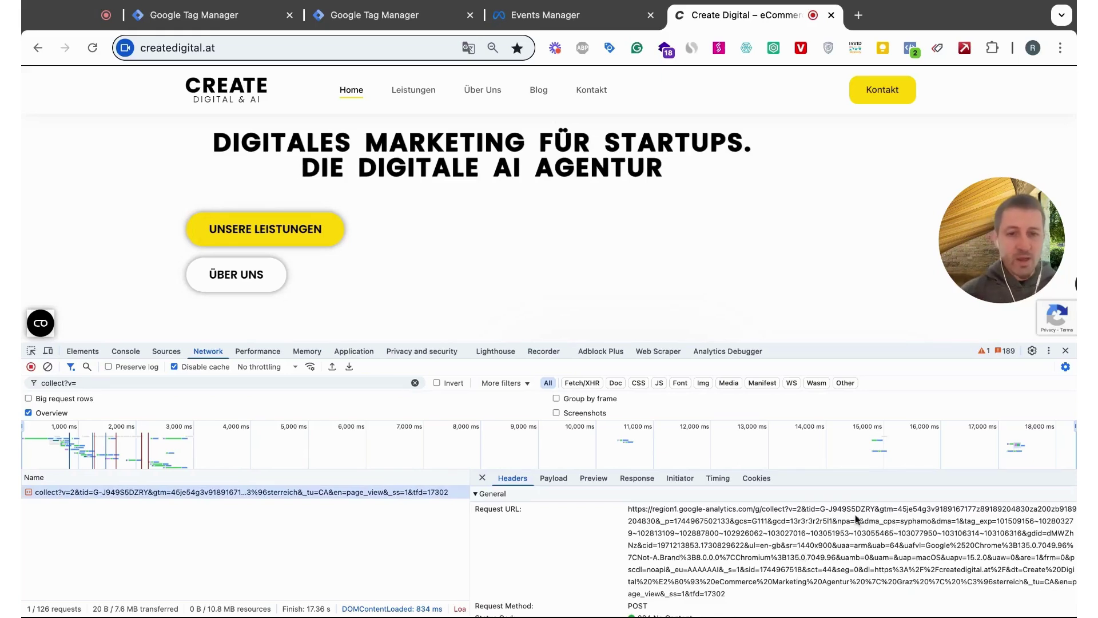
double_click(739, 522)
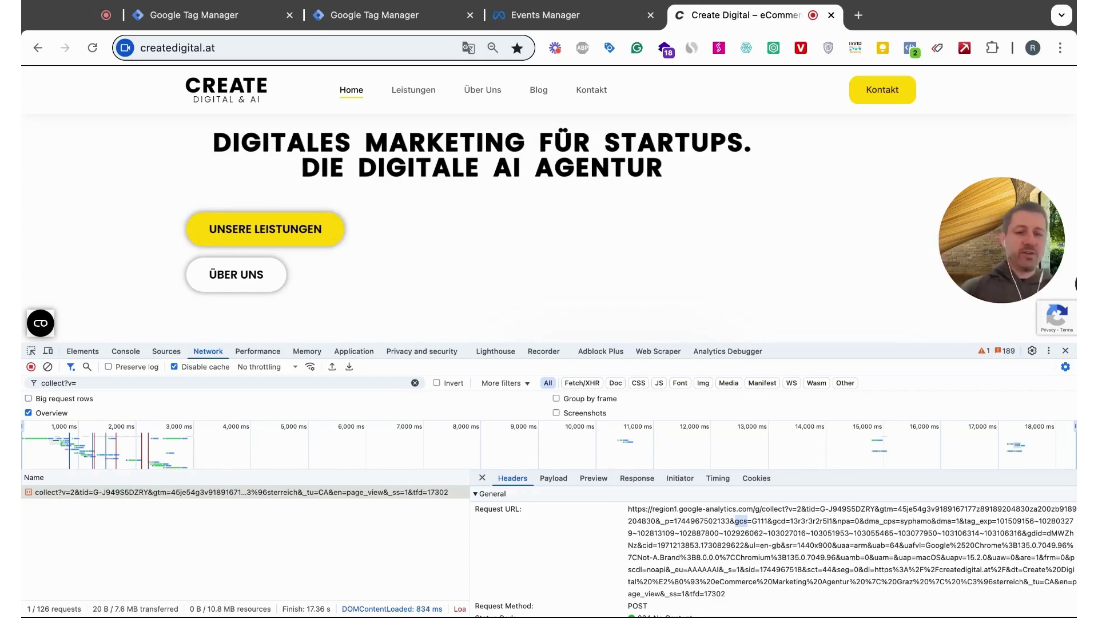
click(764, 525)
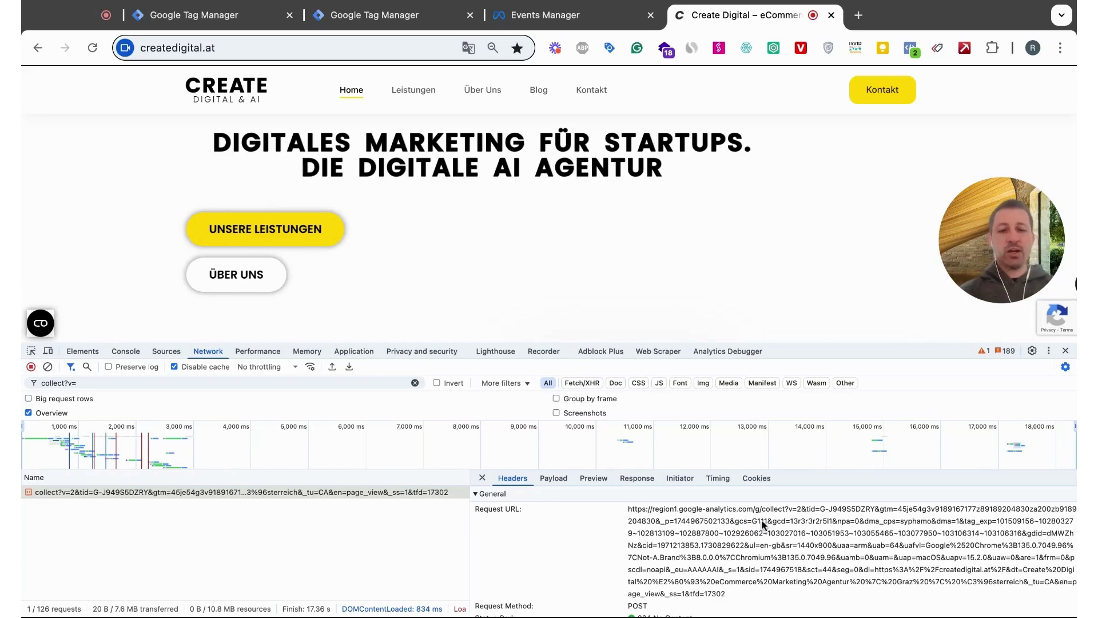
double_click(762, 522)
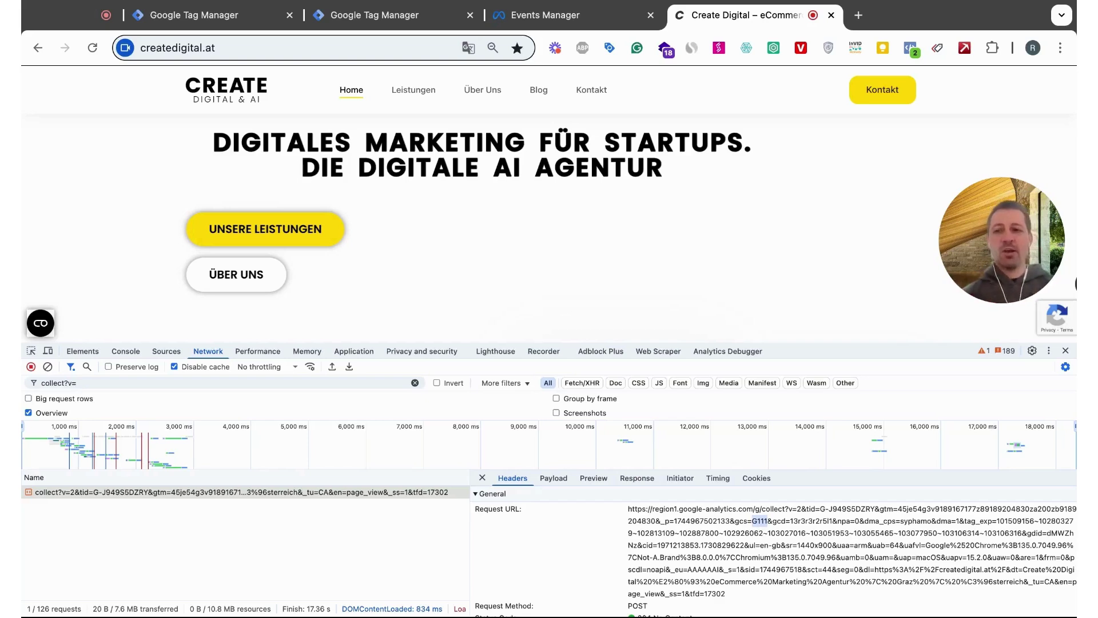
triple_click(762, 522)
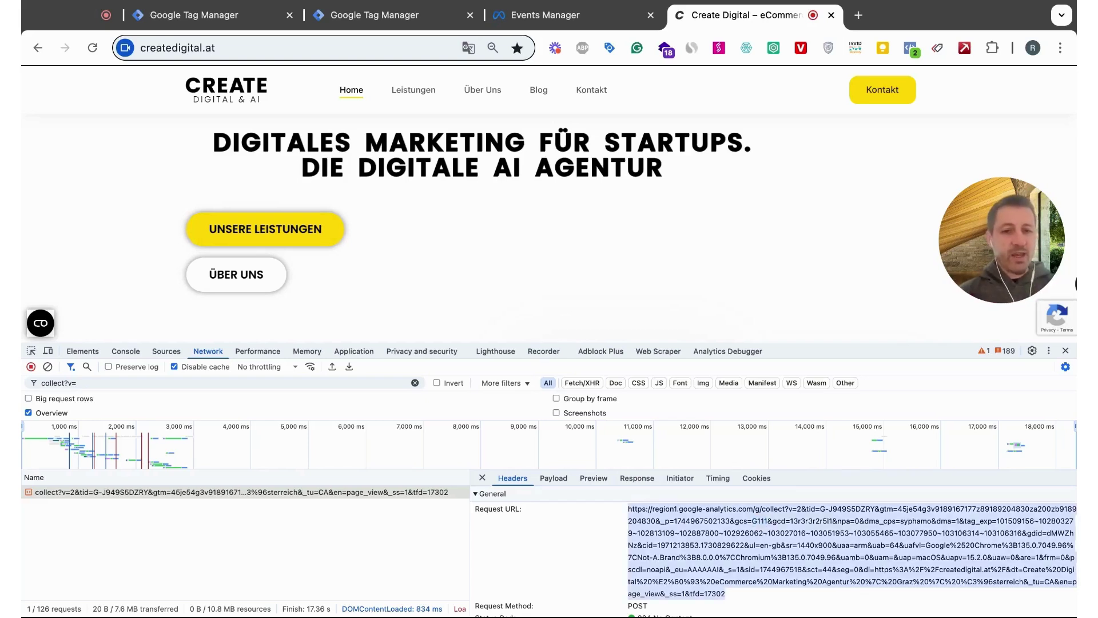
click(762, 522)
double_click(762, 522)
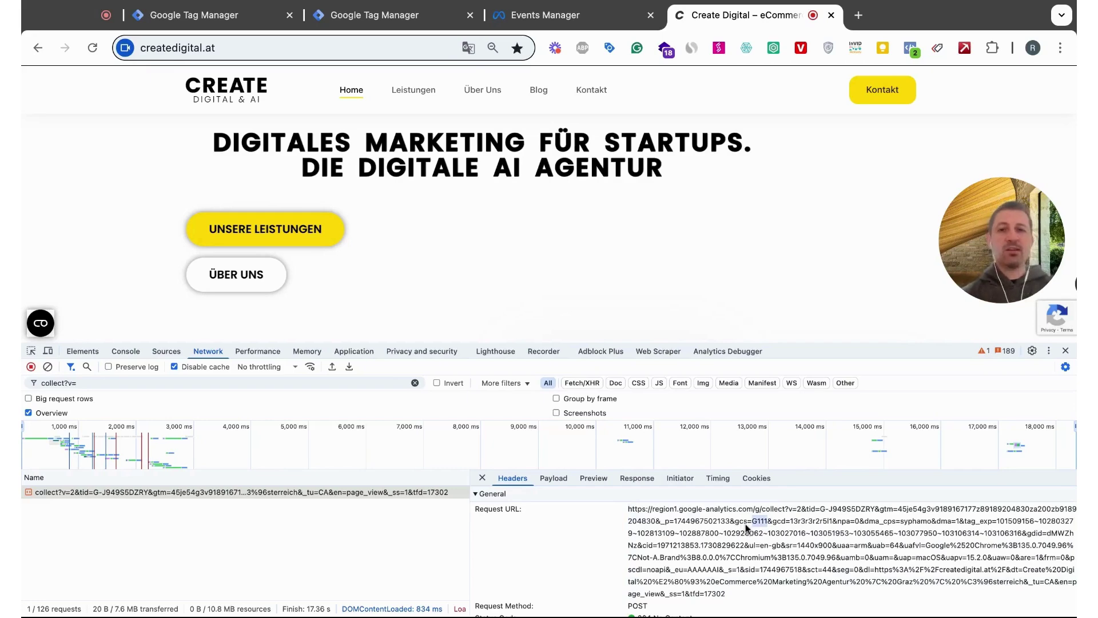
Return to the server container's new Query Parameter variable, set its parameter name to gcs, and save it.
click(195, 15)
click(366, 16)
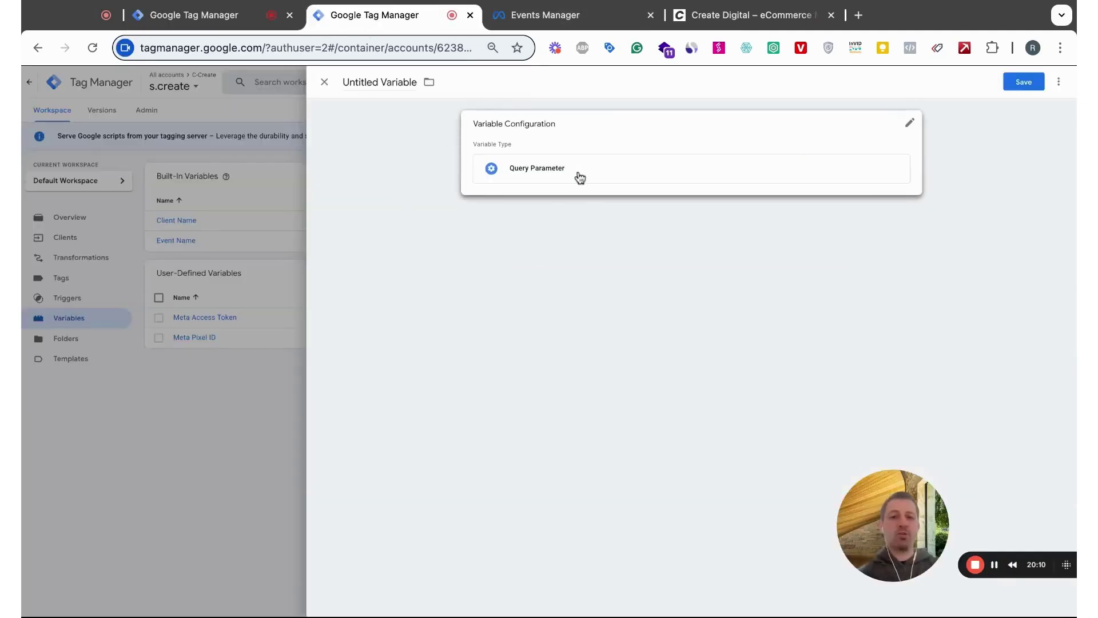
click(744, 15)
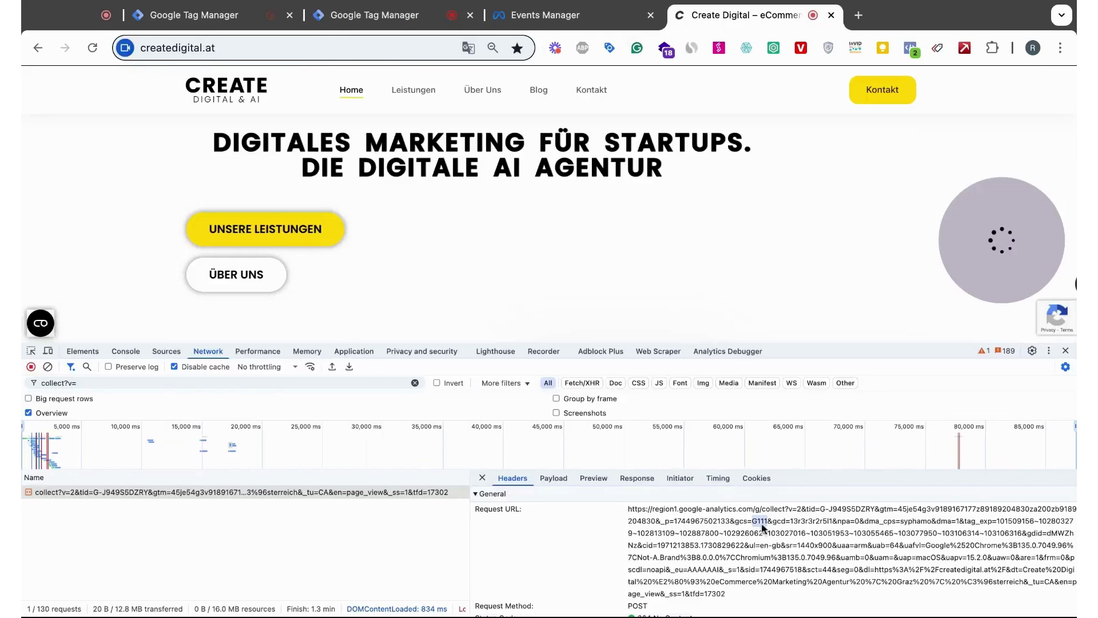
click(411, 13)
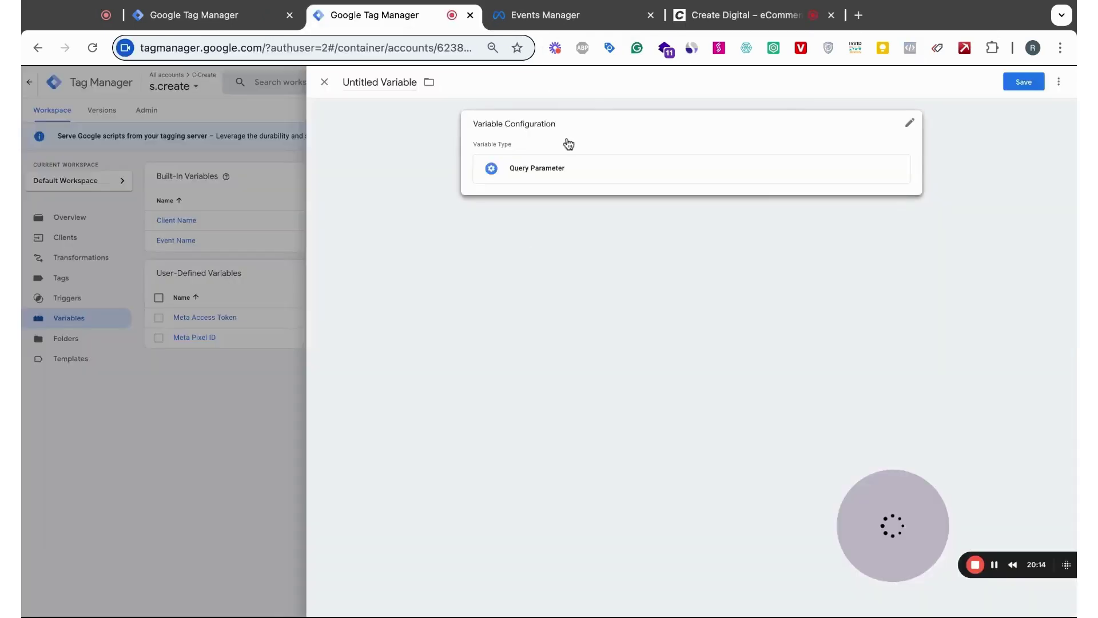
click(579, 164)
click(521, 229)
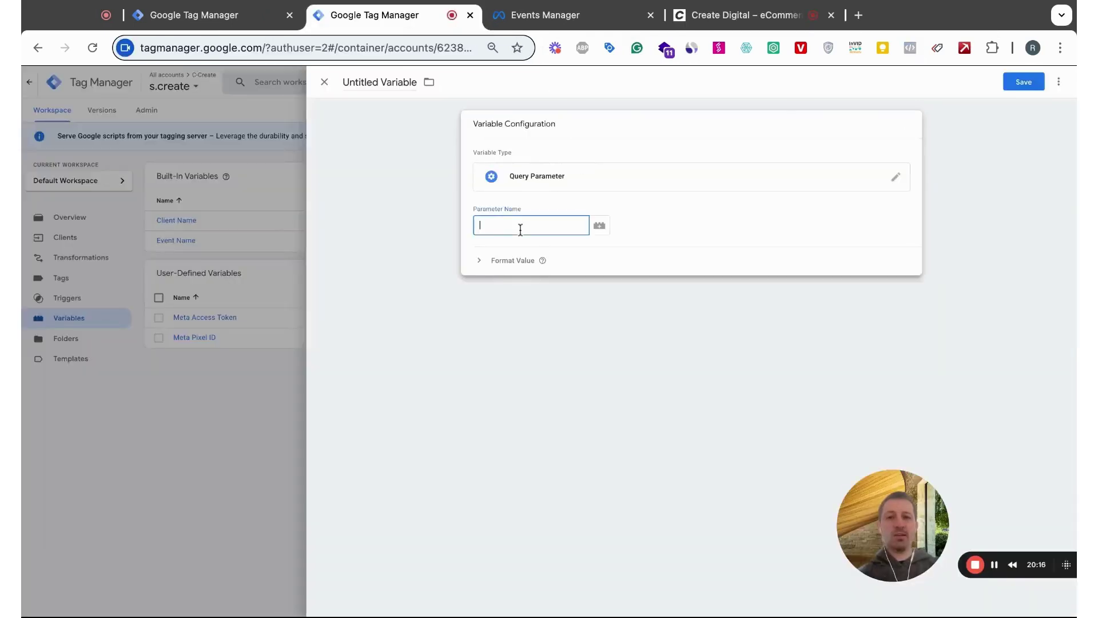
text(gcs)
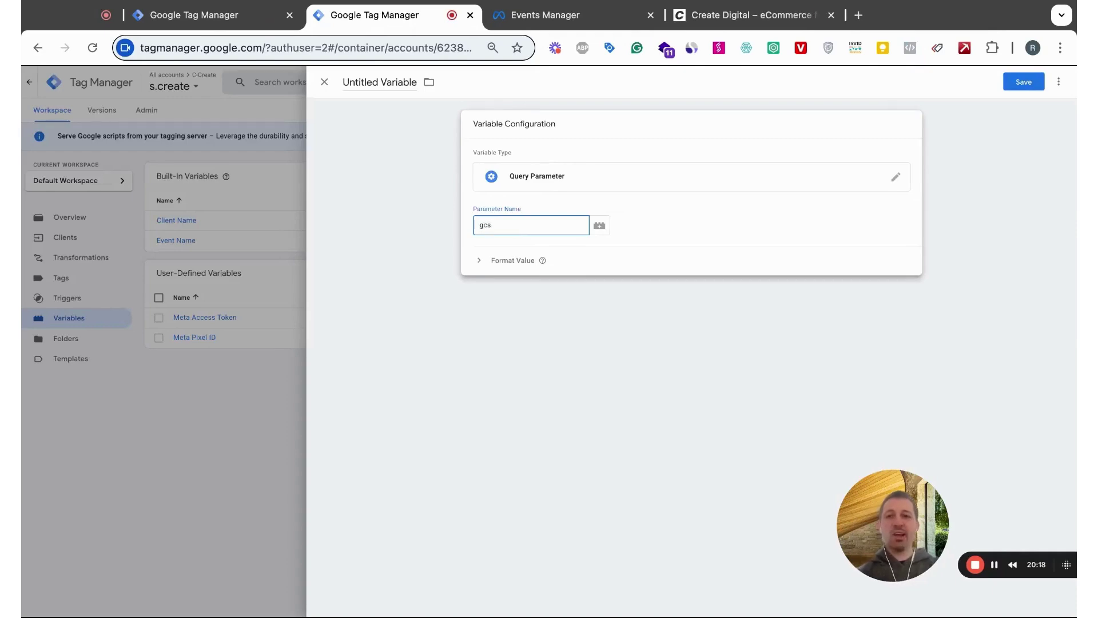
click(750, 15)
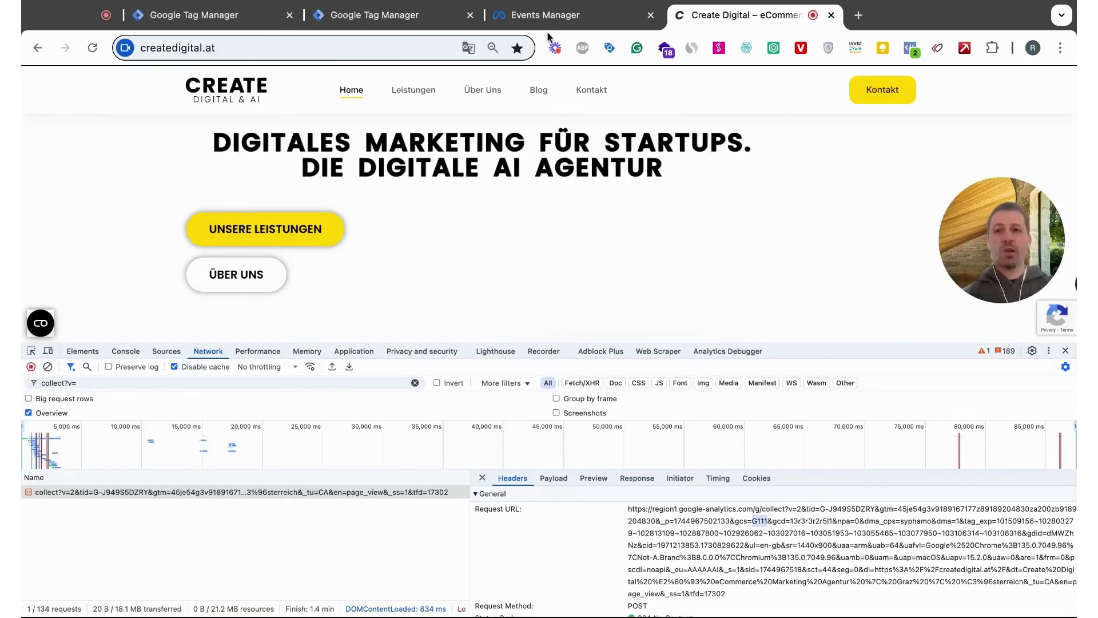
click(395, 16)
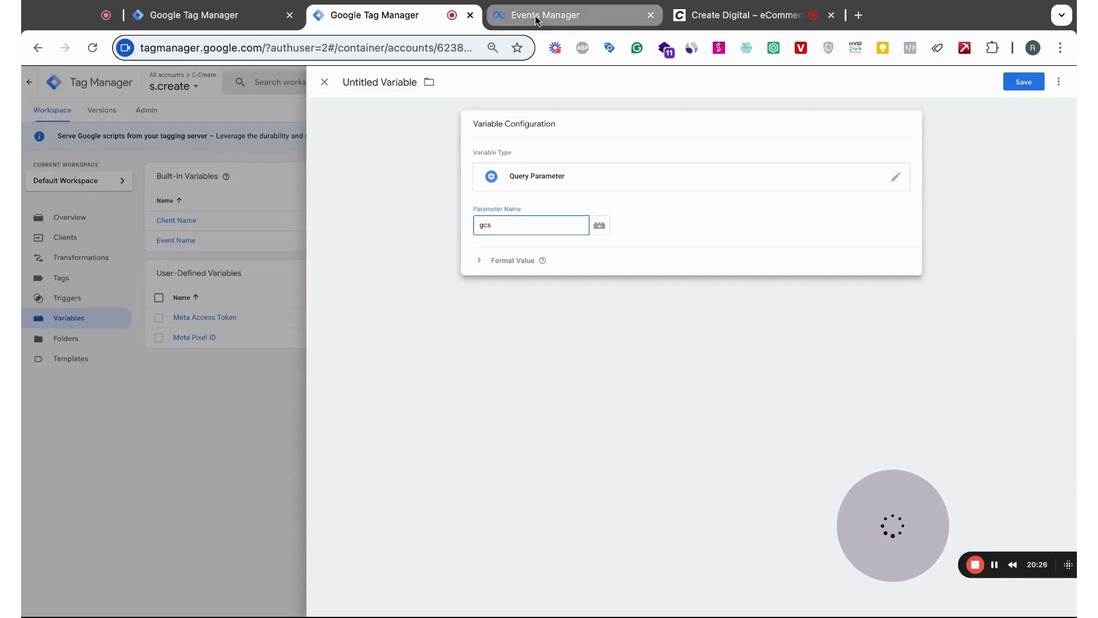
click(1024, 82)
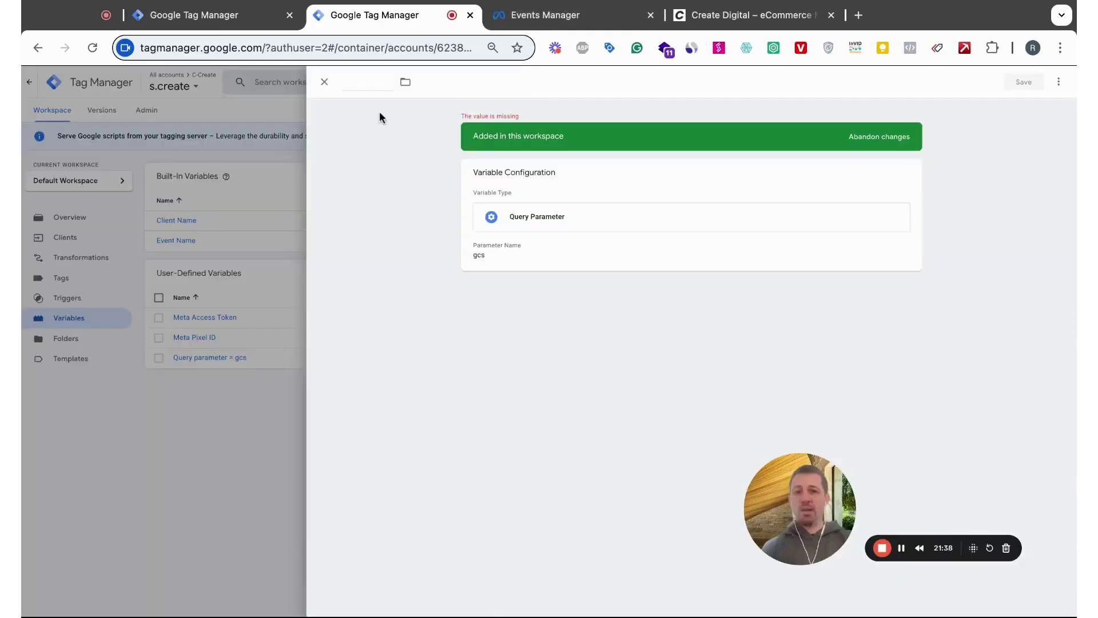
Rename the gcs query parameter variable as "Google Consent State" and save it.
click(350, 84)
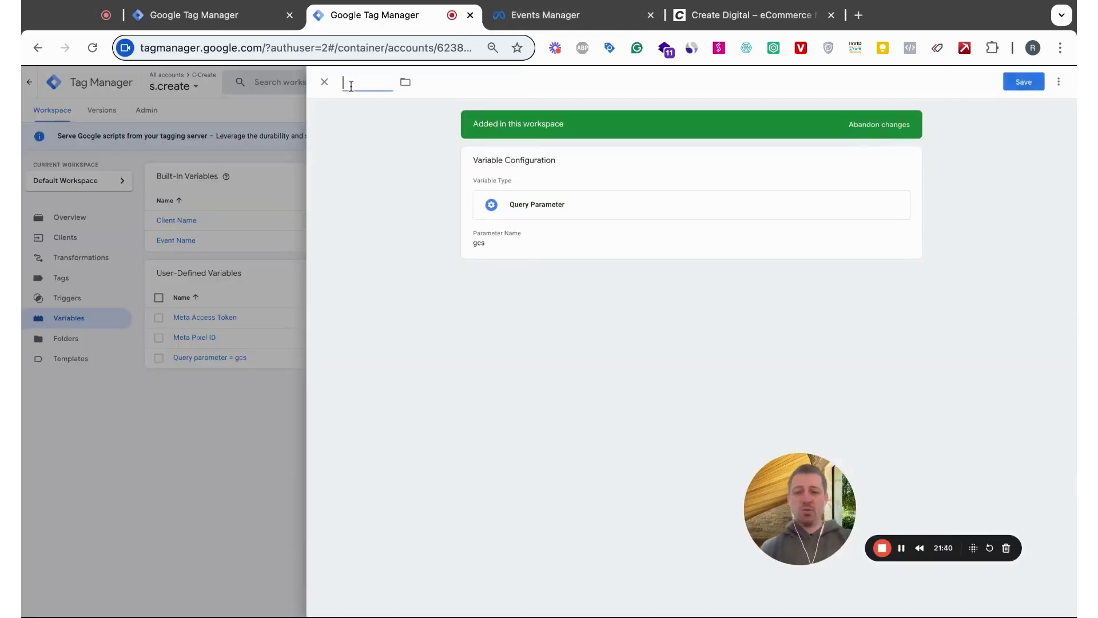
text(Google Con)
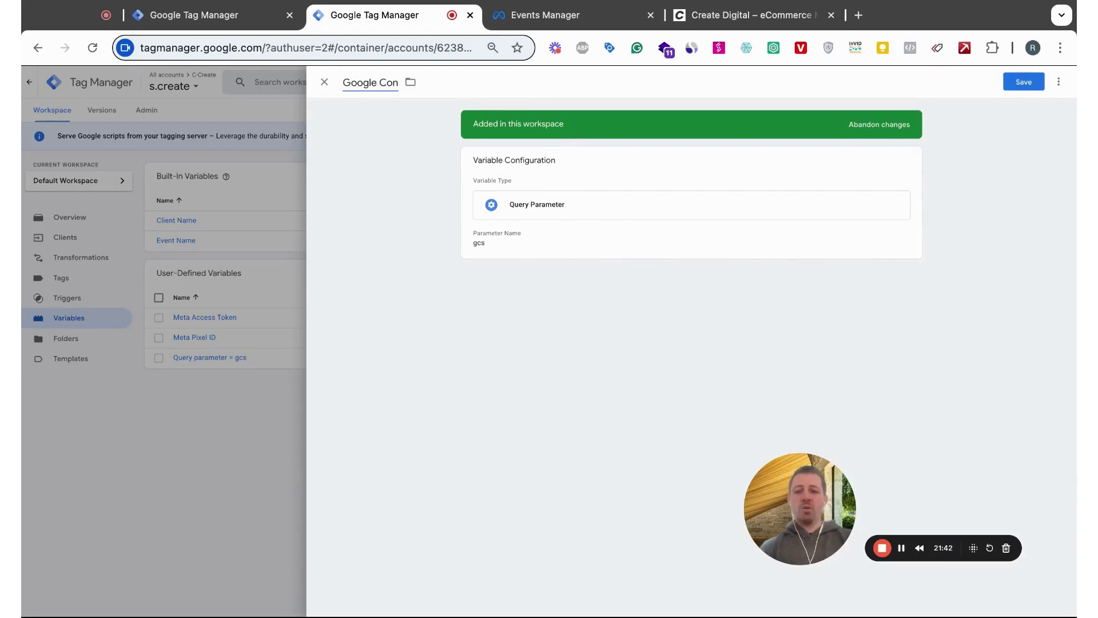
text(sent Sta)
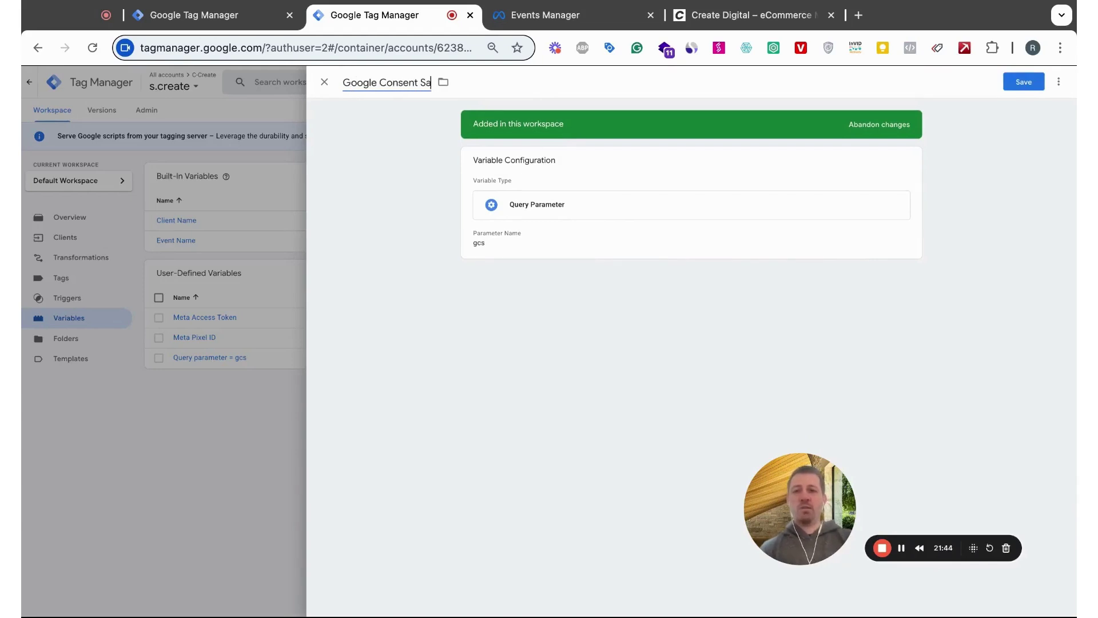
text(te)
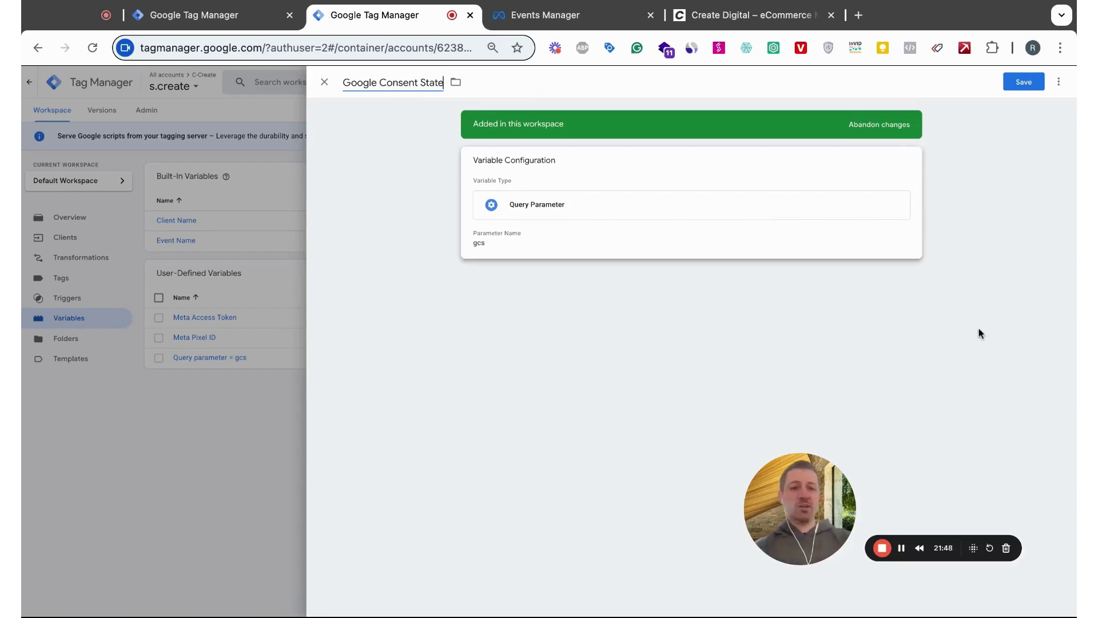
click(1018, 86)
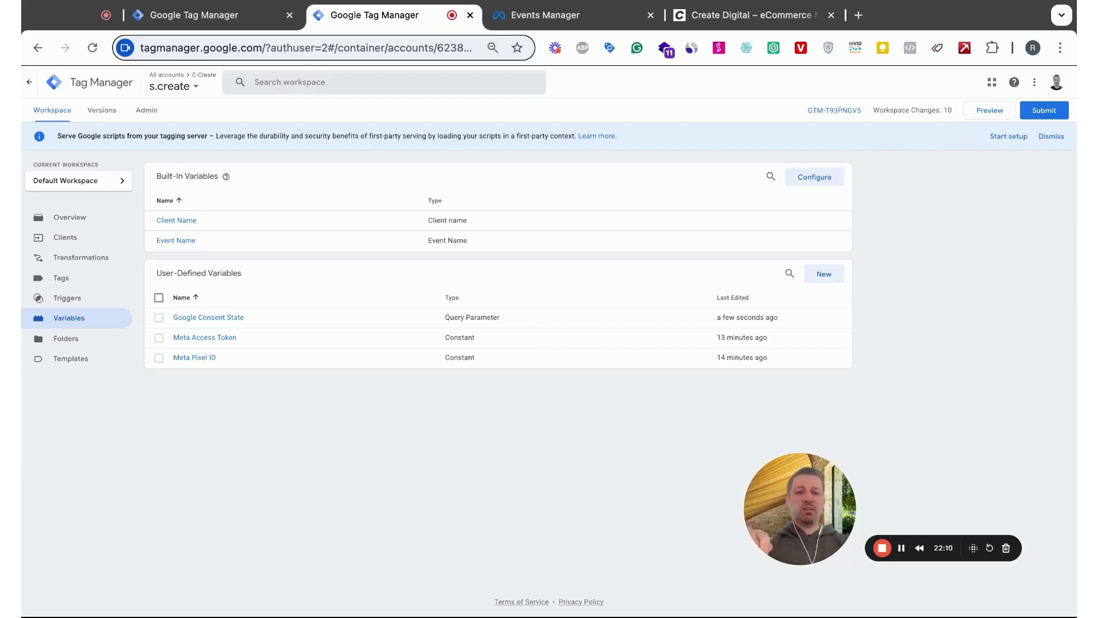
Start another user-defined variable and set its type to RegEx Table.
click(824, 275)
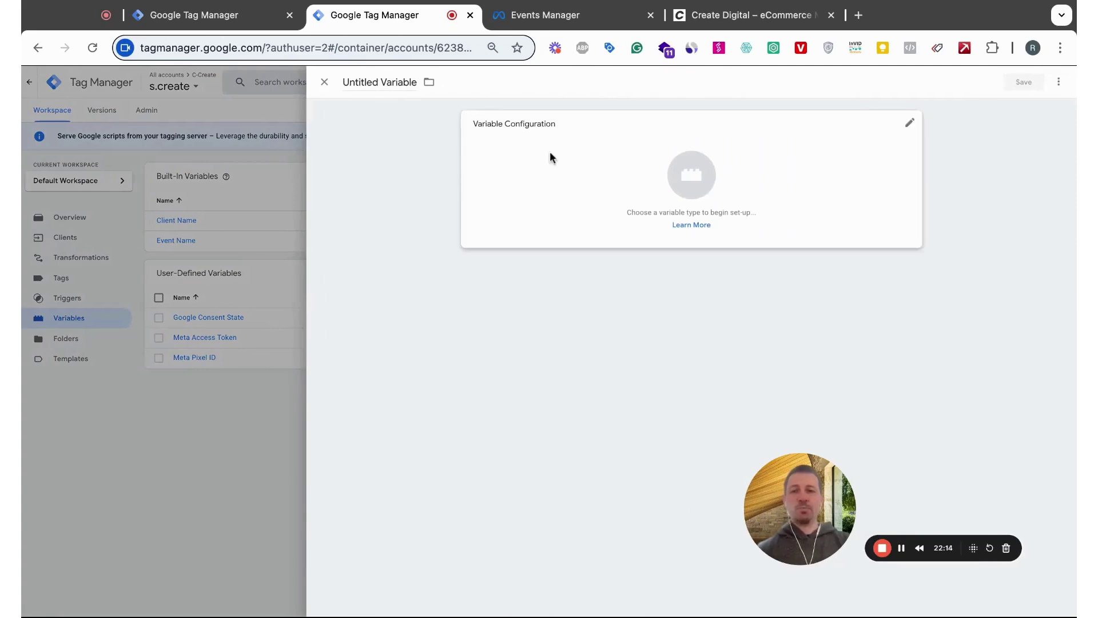
click(659, 198)
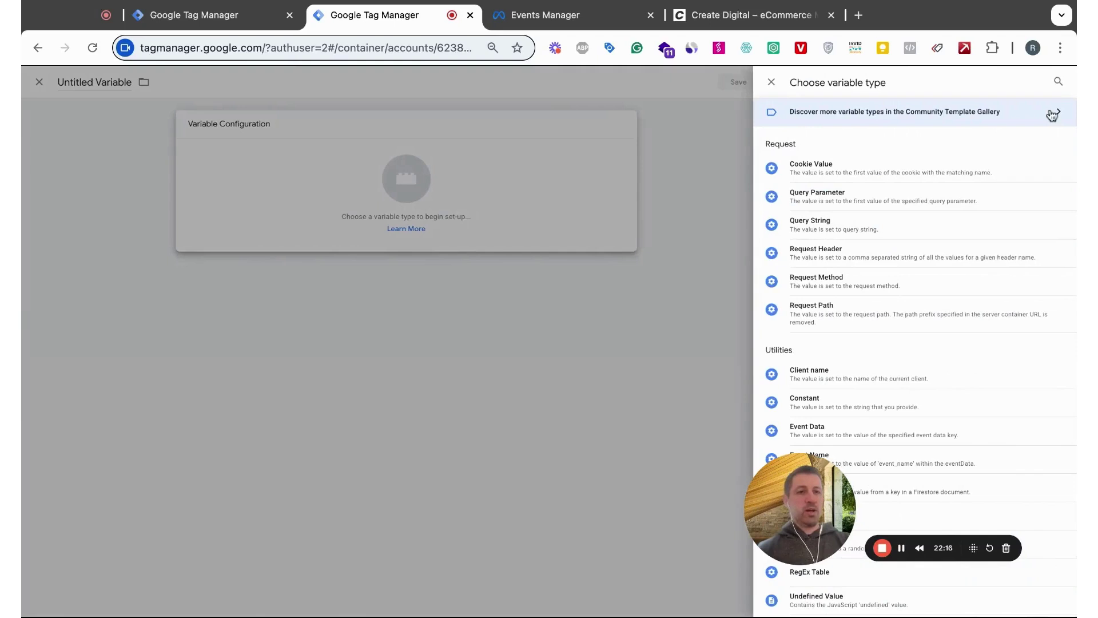
click(1057, 85)
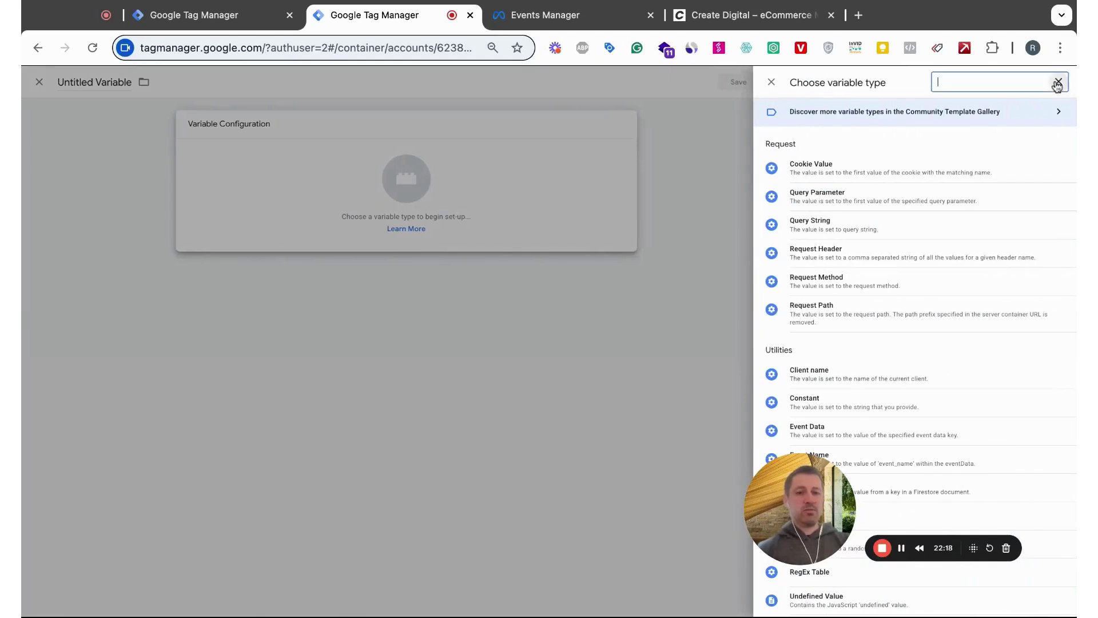
text(regex)
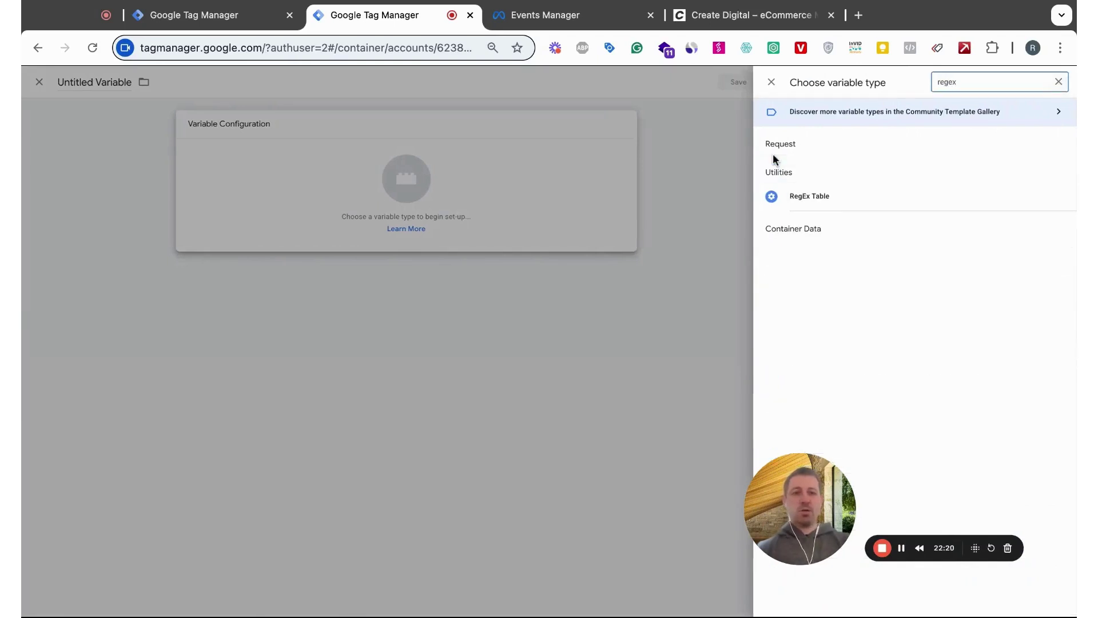
click(812, 201)
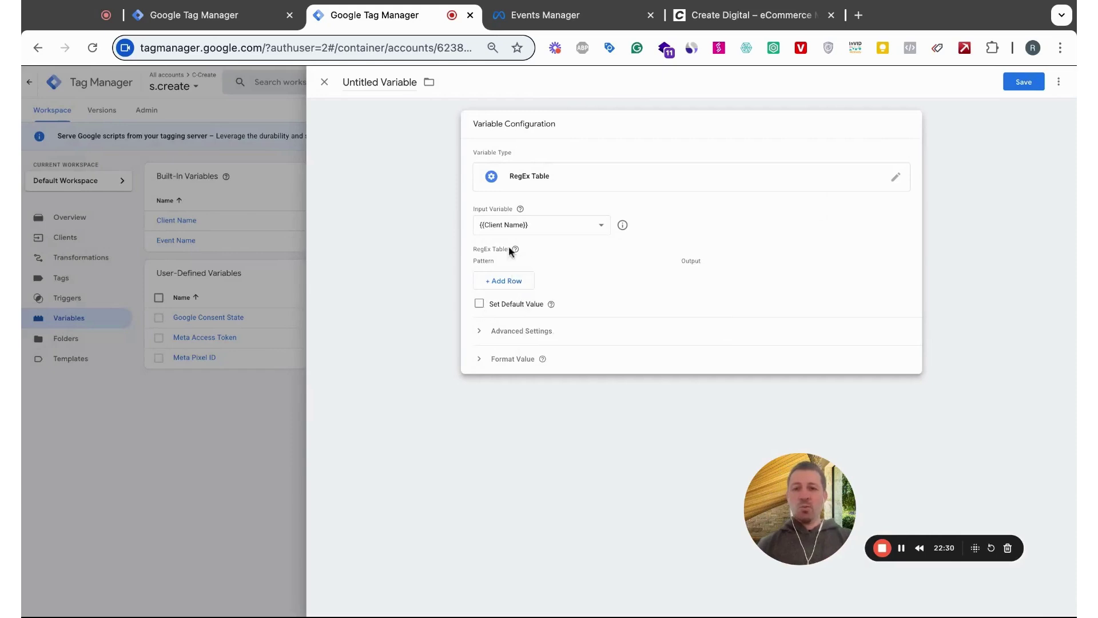
Give the RegEx Table a default value of "denied" and use {{Google Consent State}} as its input variable.
click(479, 303)
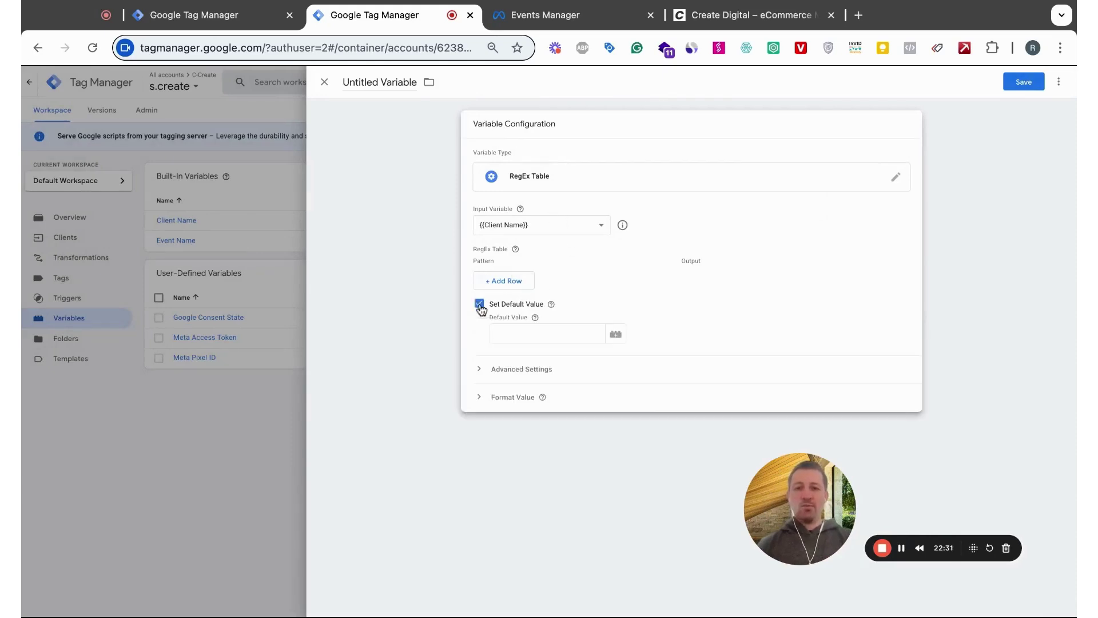
click(523, 334)
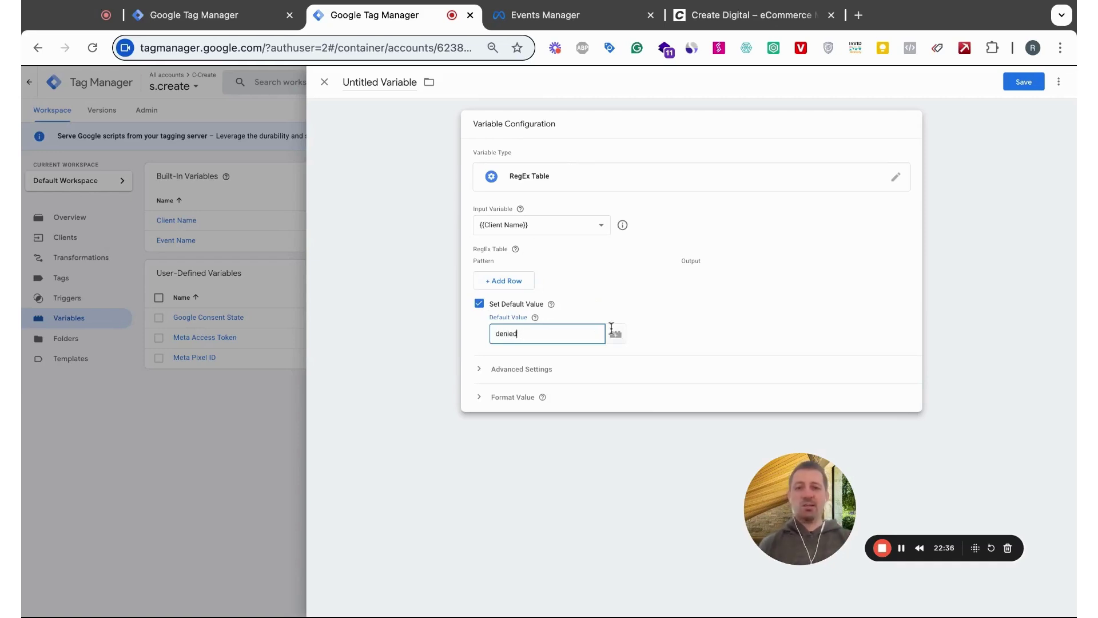
click(595, 225)
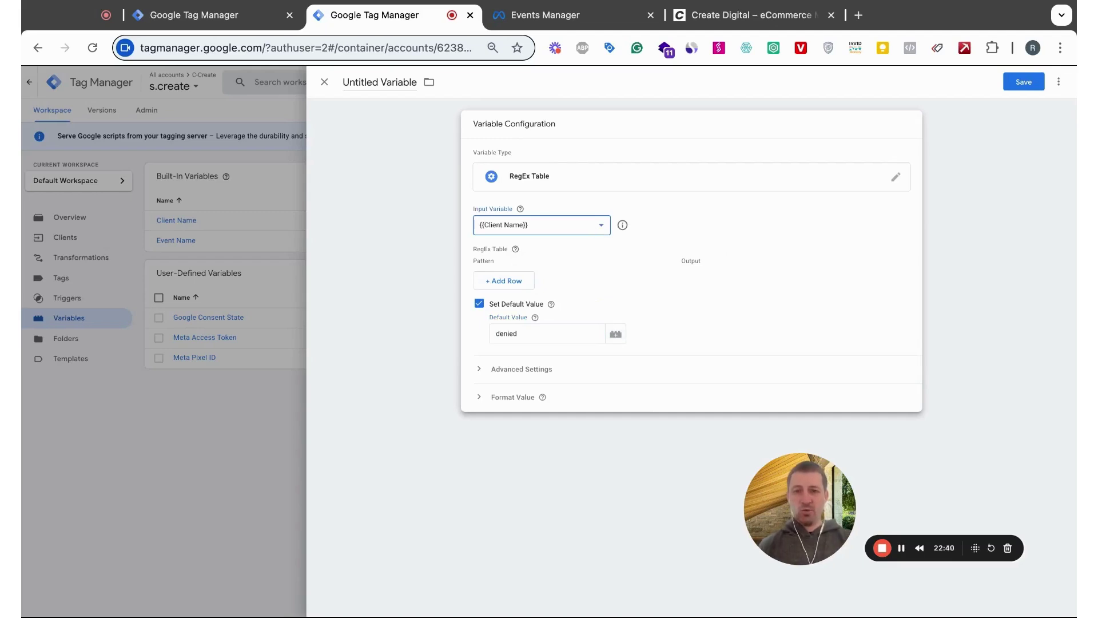
click(579, 255)
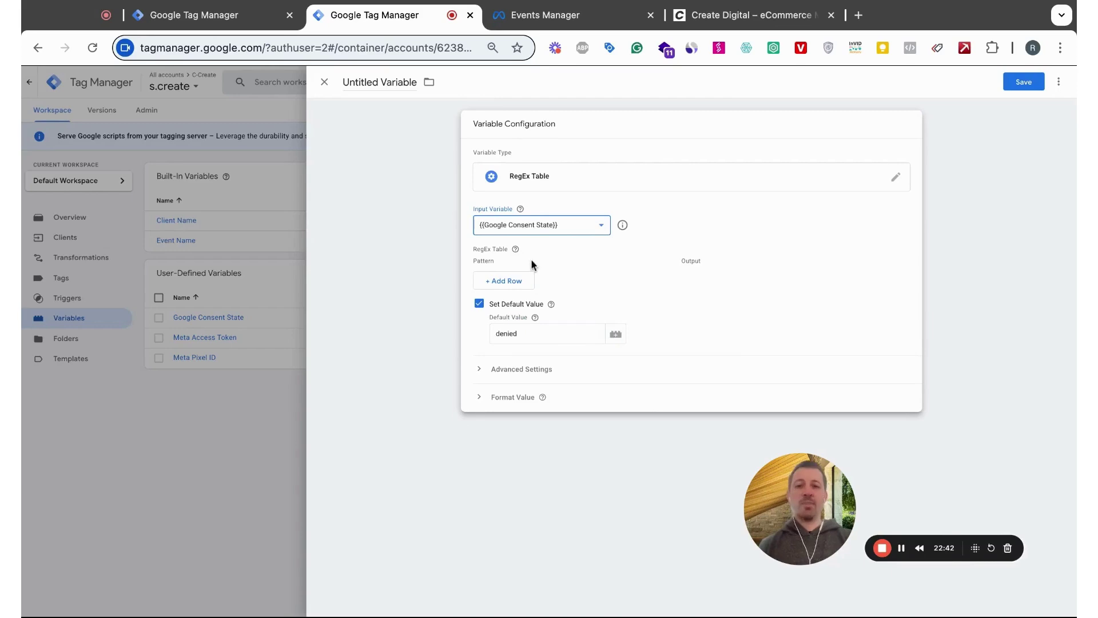
Add a RegEx Table row with the pattern "G11." and the output "granted".
click(485, 267)
click(501, 289)
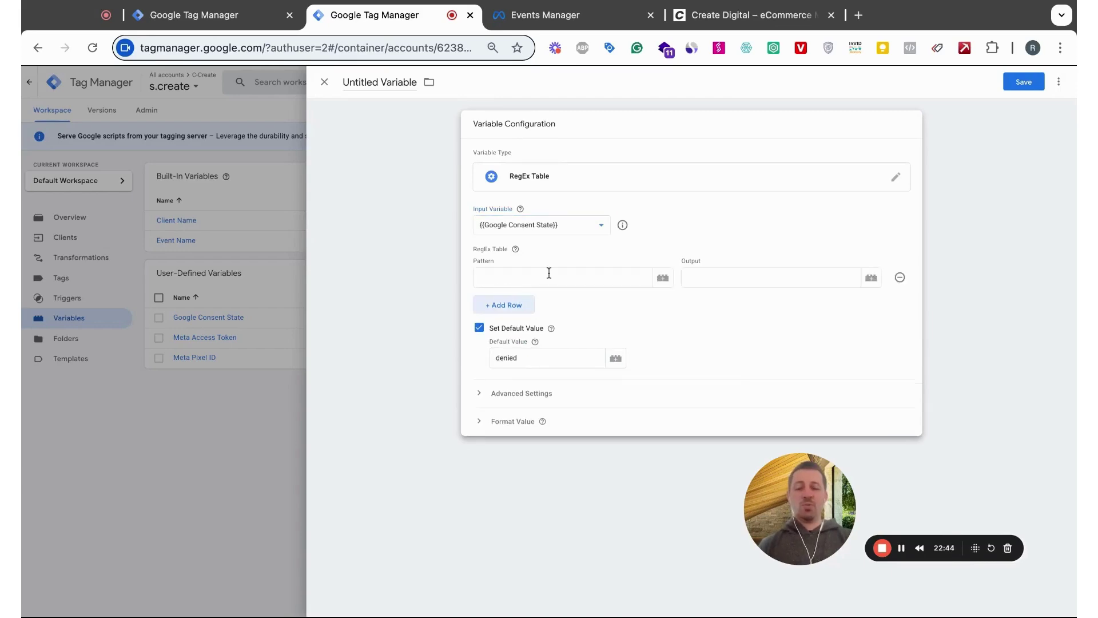
click(902, 548)
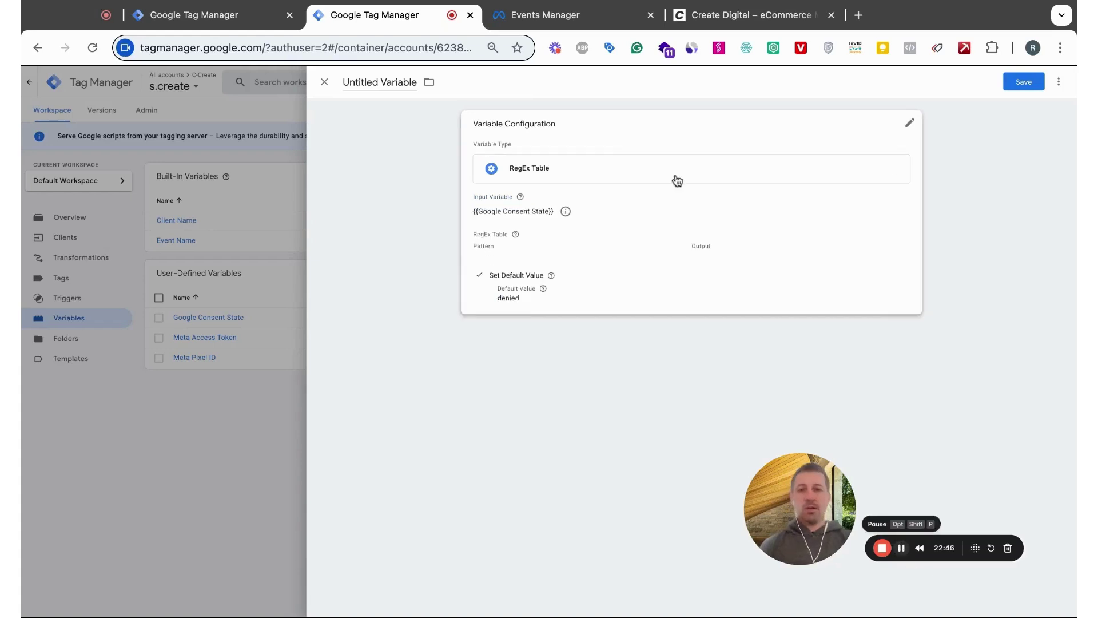
click(561, 248)
click(535, 279)
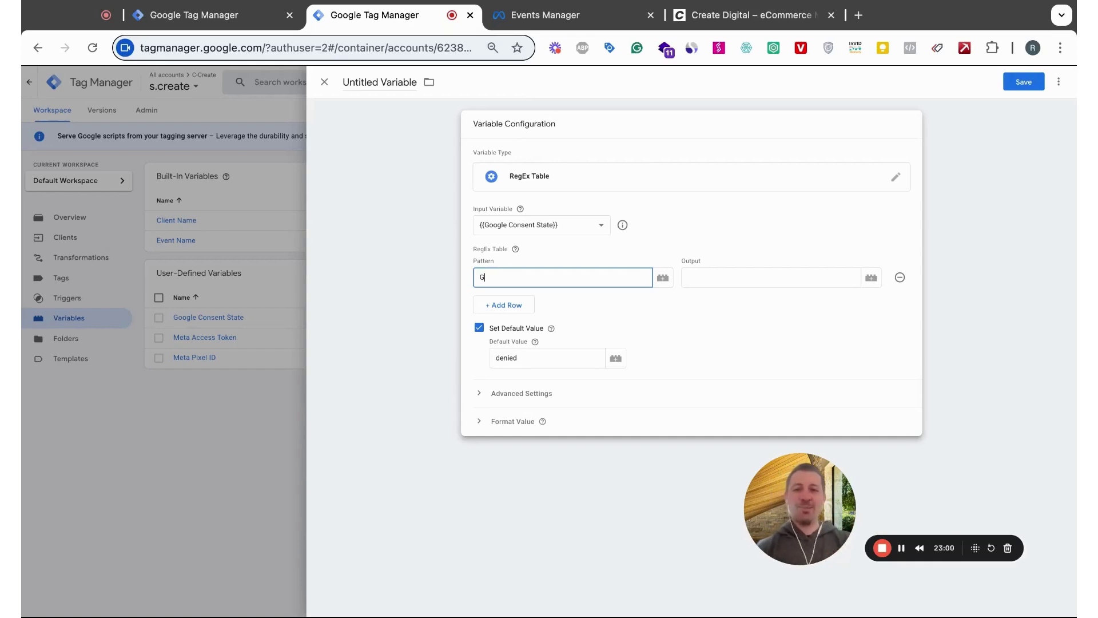
text(.)
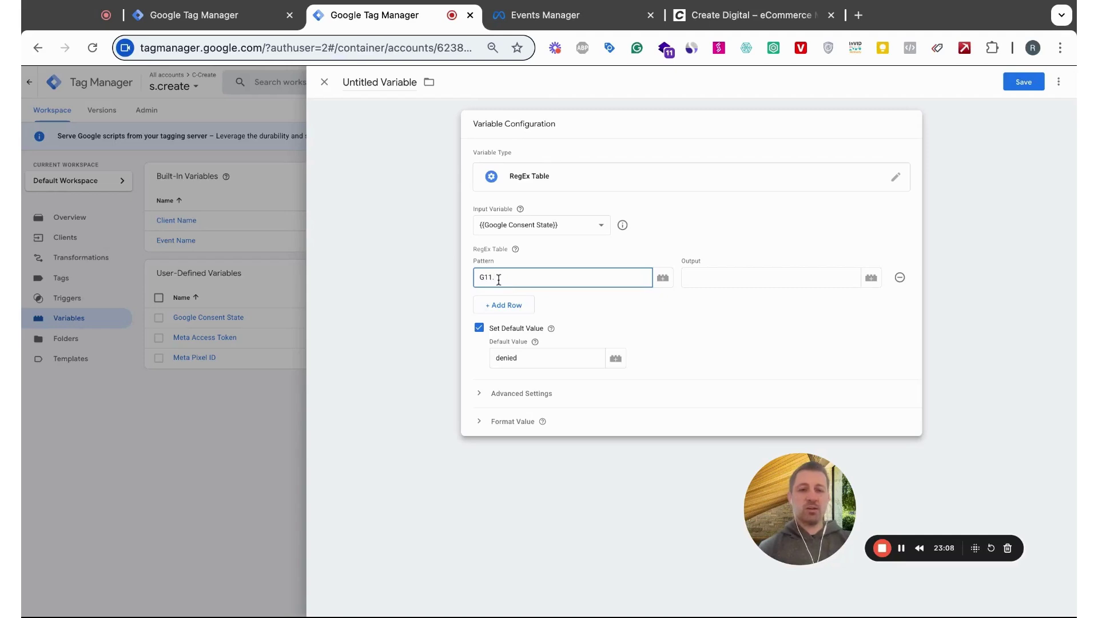
click(515, 254)
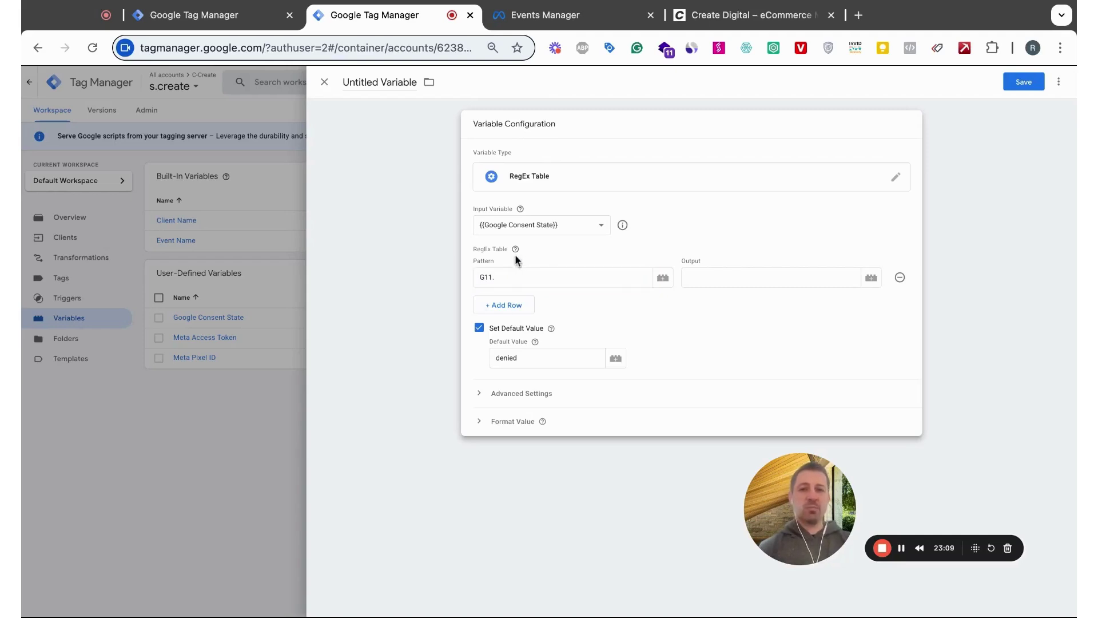
click(493, 277)
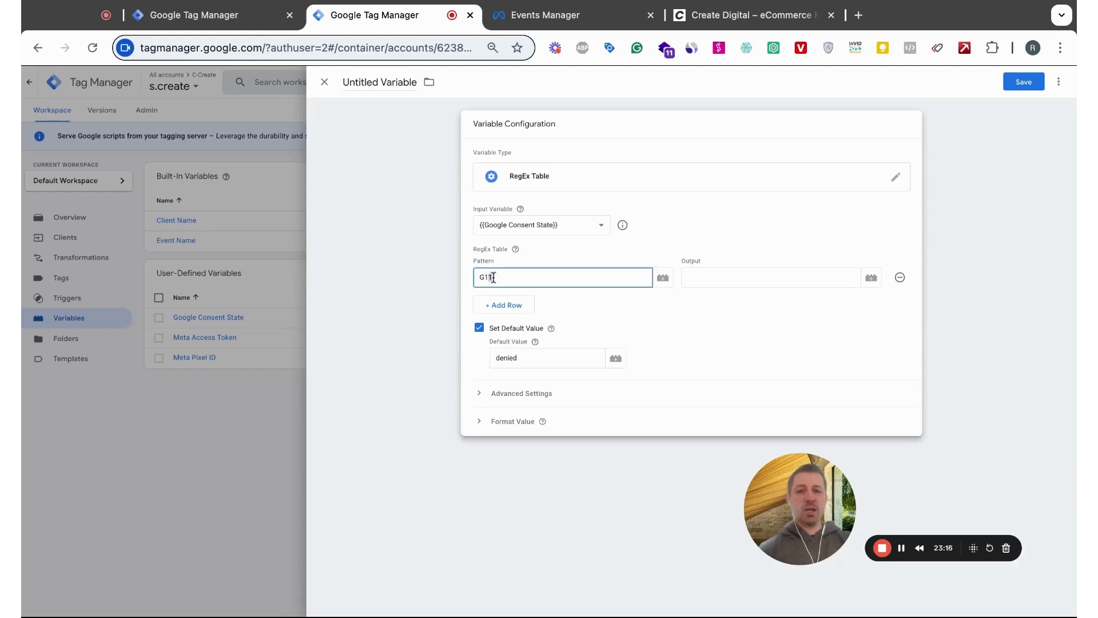
click(722, 279)
text(granted)
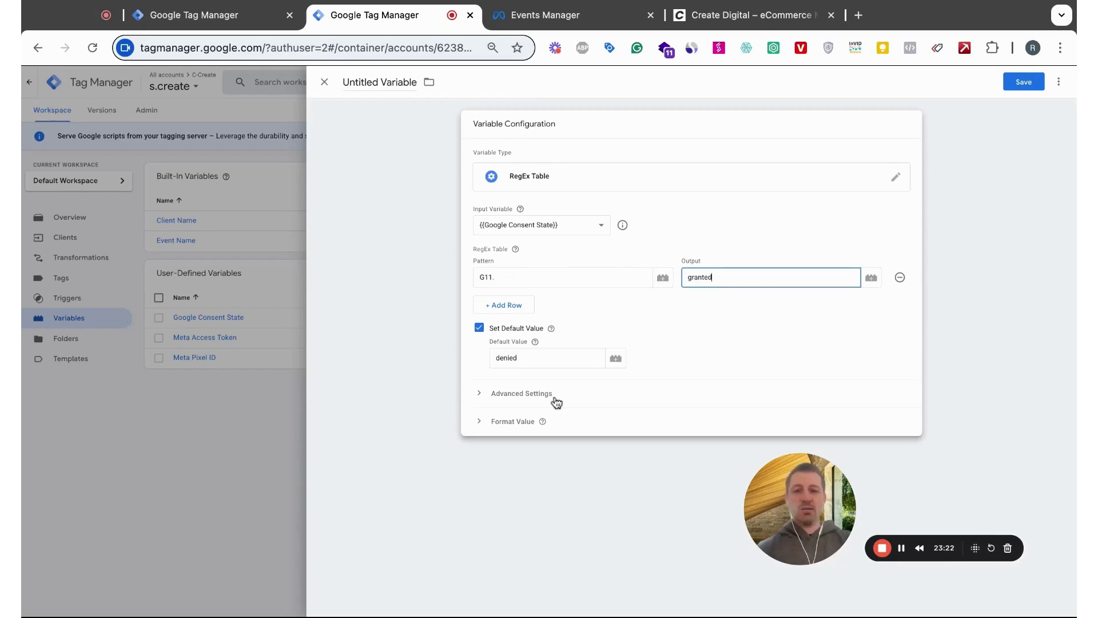
Name the RegEx Table variable "Ad Storage Consent" and save it.
click(379, 80)
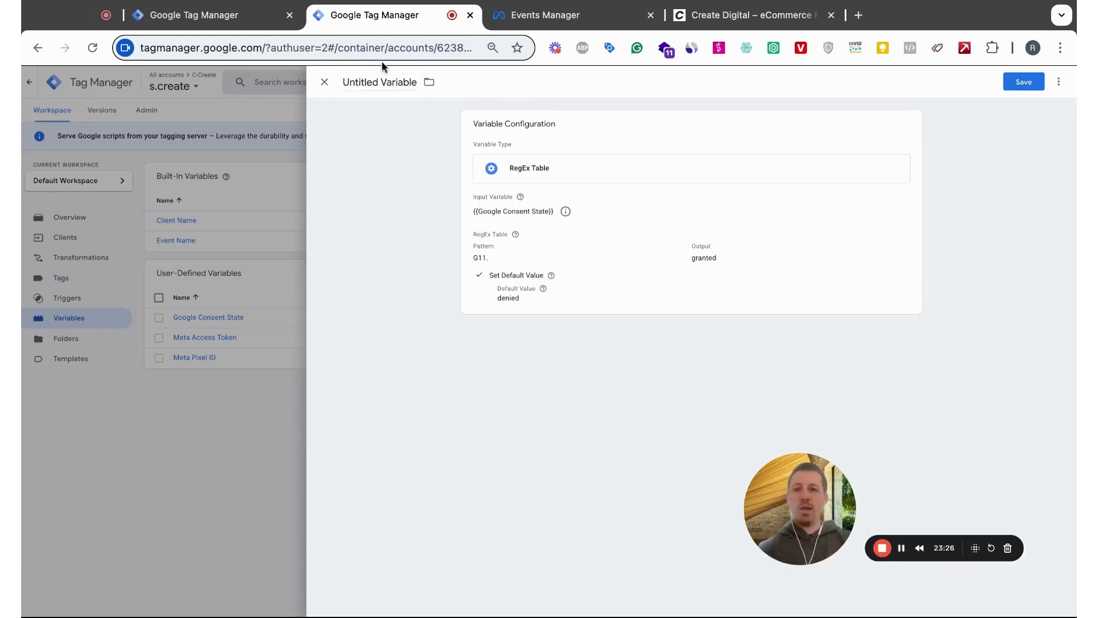
text(Ad Storage)
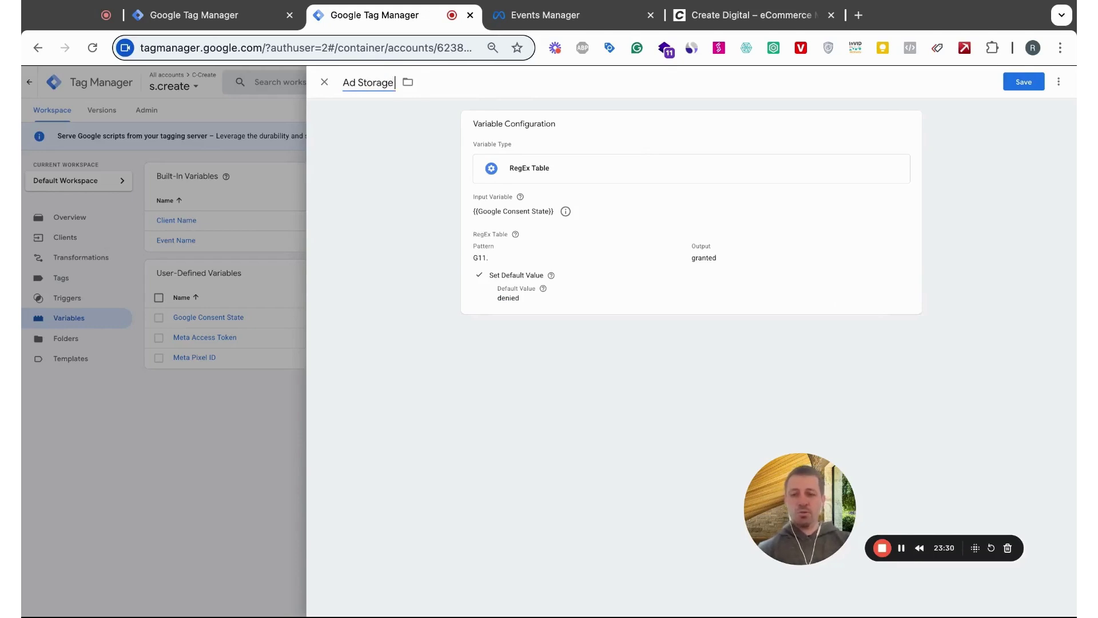
text( Consent)
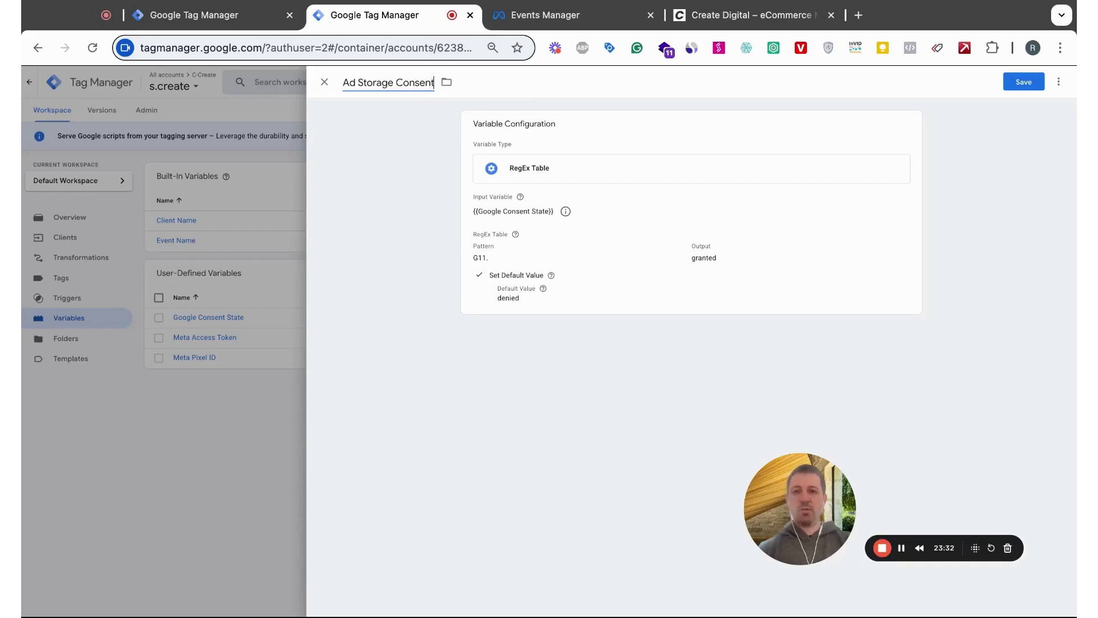
click(1035, 85)
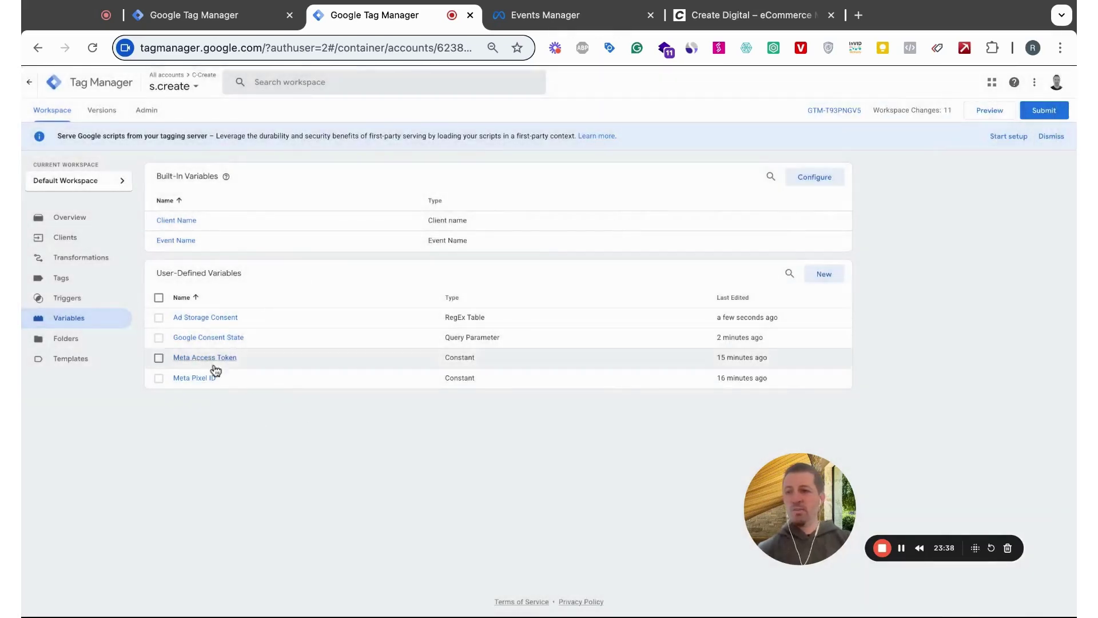
Start a new trigger in the server container and name it "All Pages with consent".
click(83, 300)
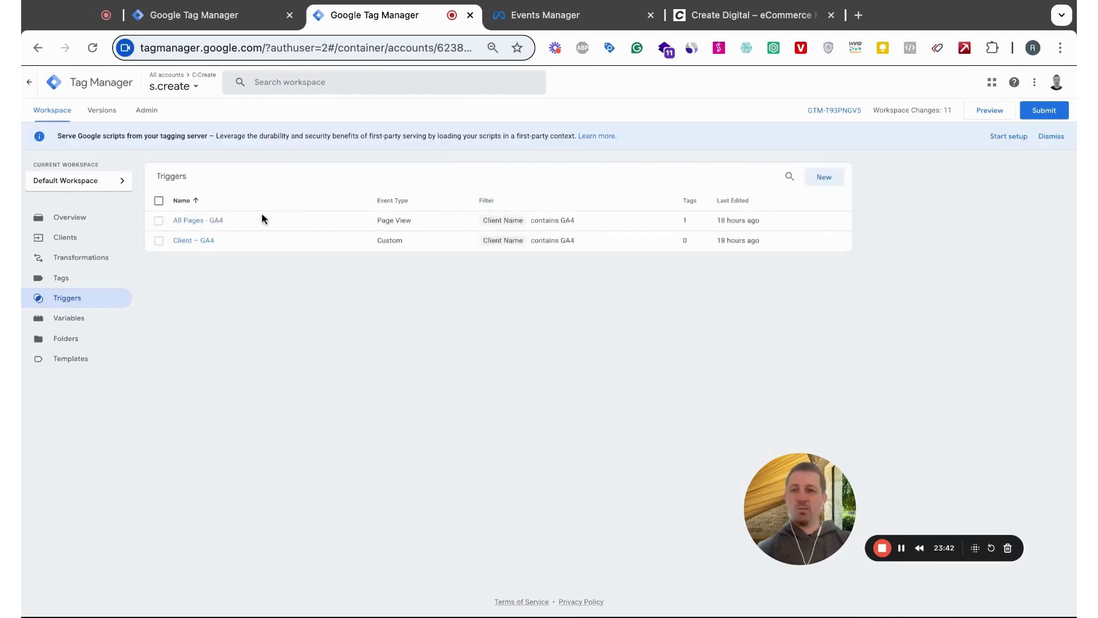
click(824, 177)
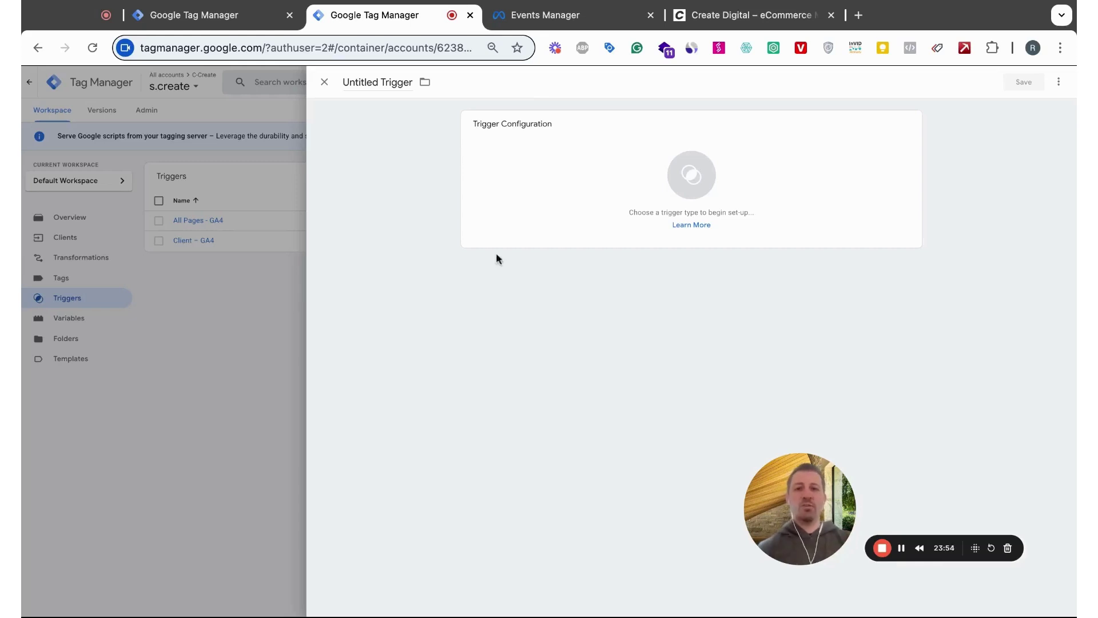
click(902, 549)
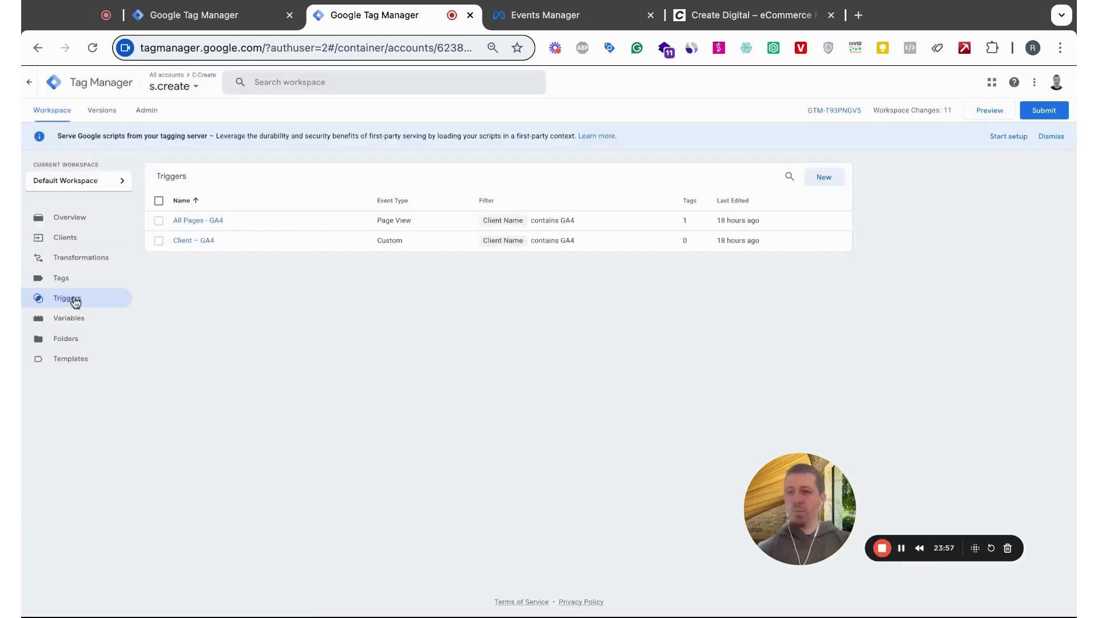
click(821, 178)
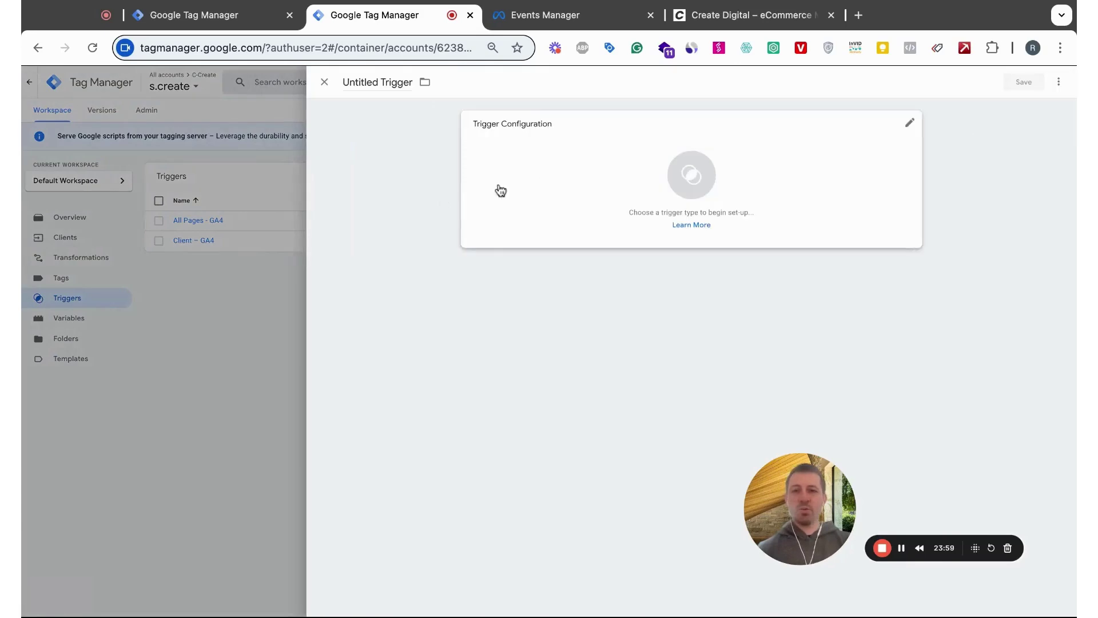
click(390, 82)
key(super+a)
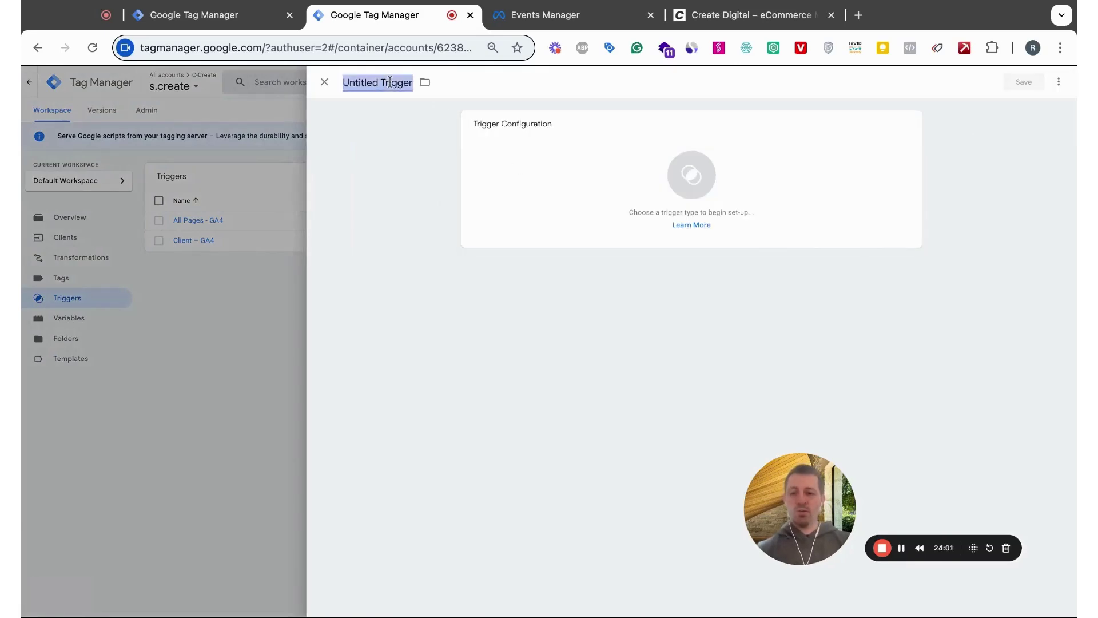
key(BackSpace)
text(All)
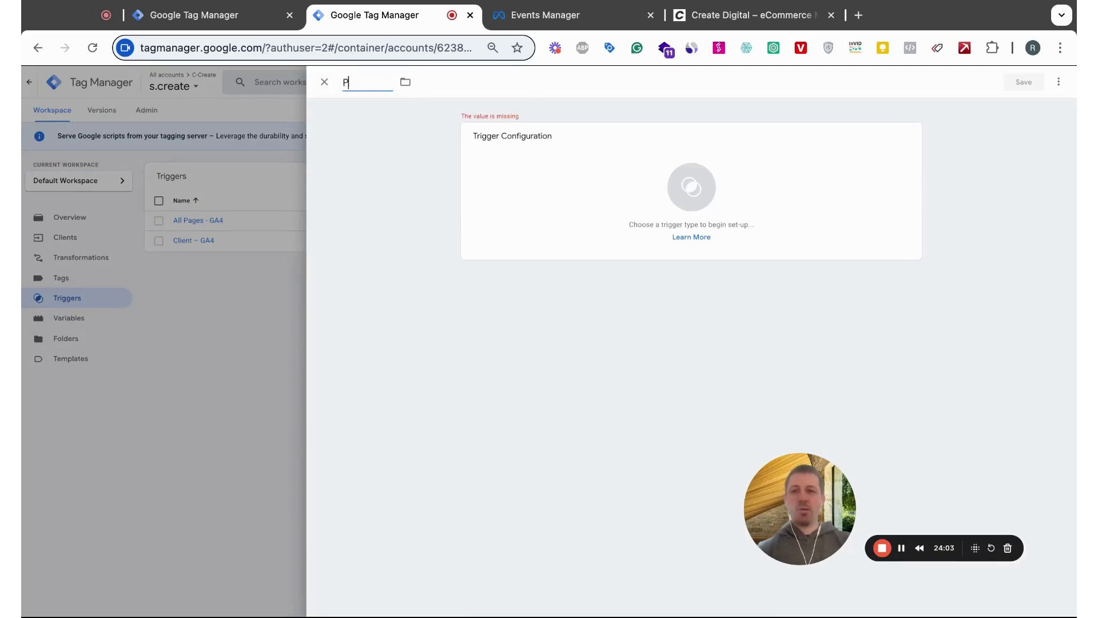
text( Page)
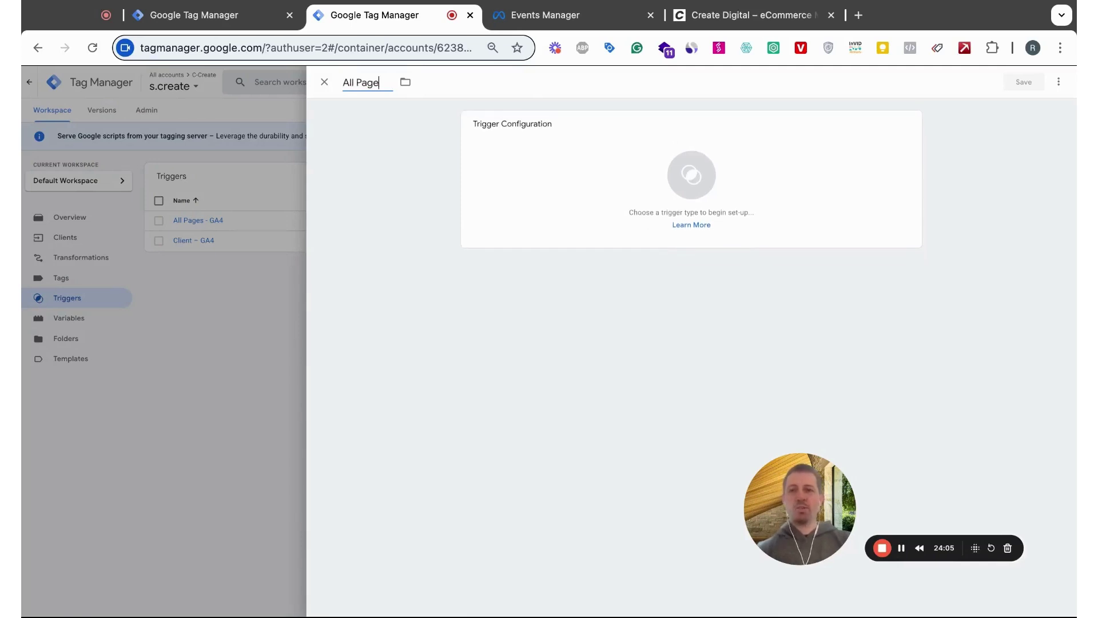
text(s with)
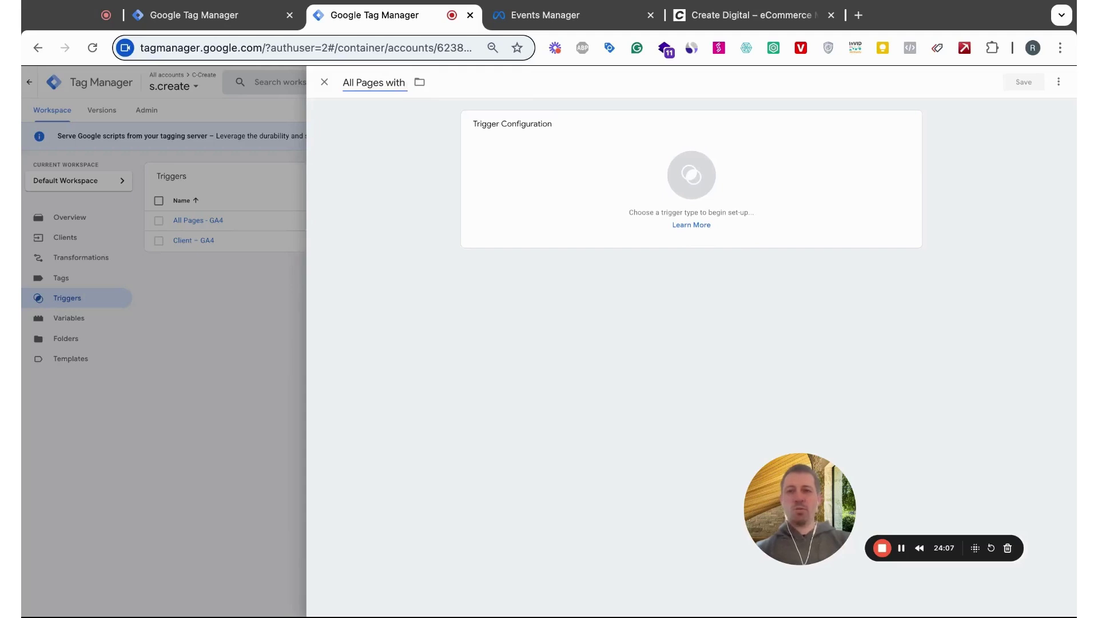
text( consent)
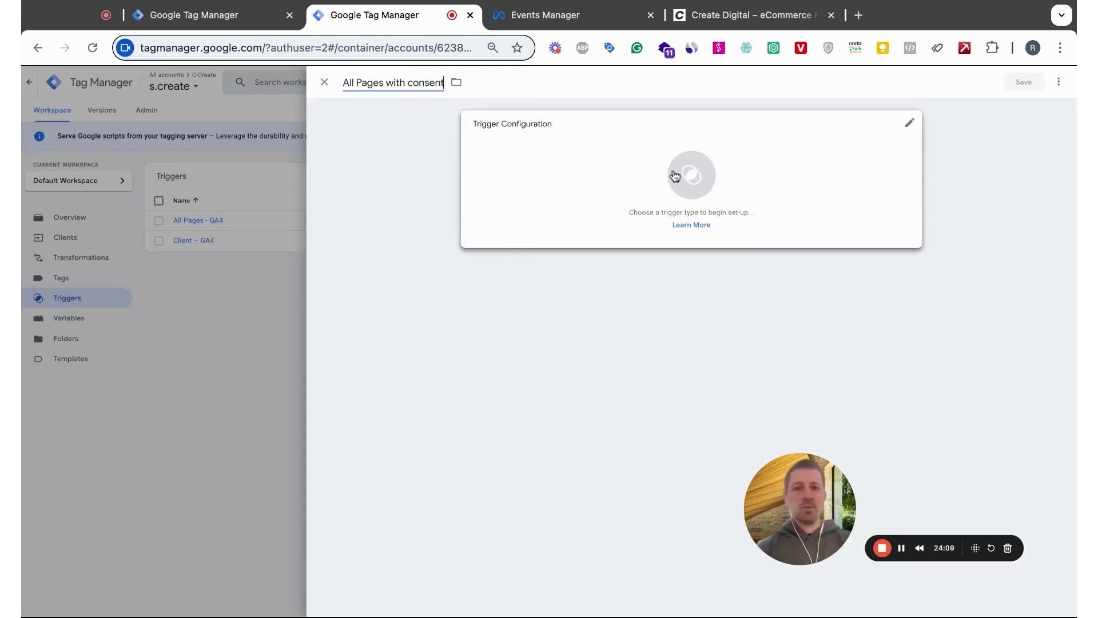
Make it a Page View trigger firing on some page views where Ad Storage Consent contains "granted", and save it.
click(675, 175)
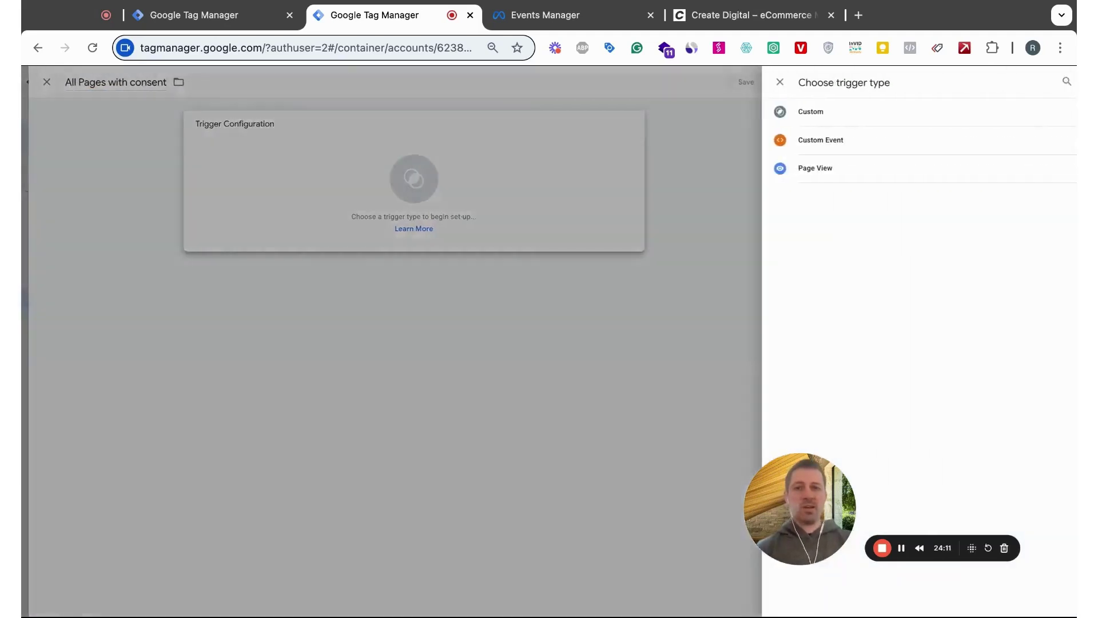
click(809, 168)
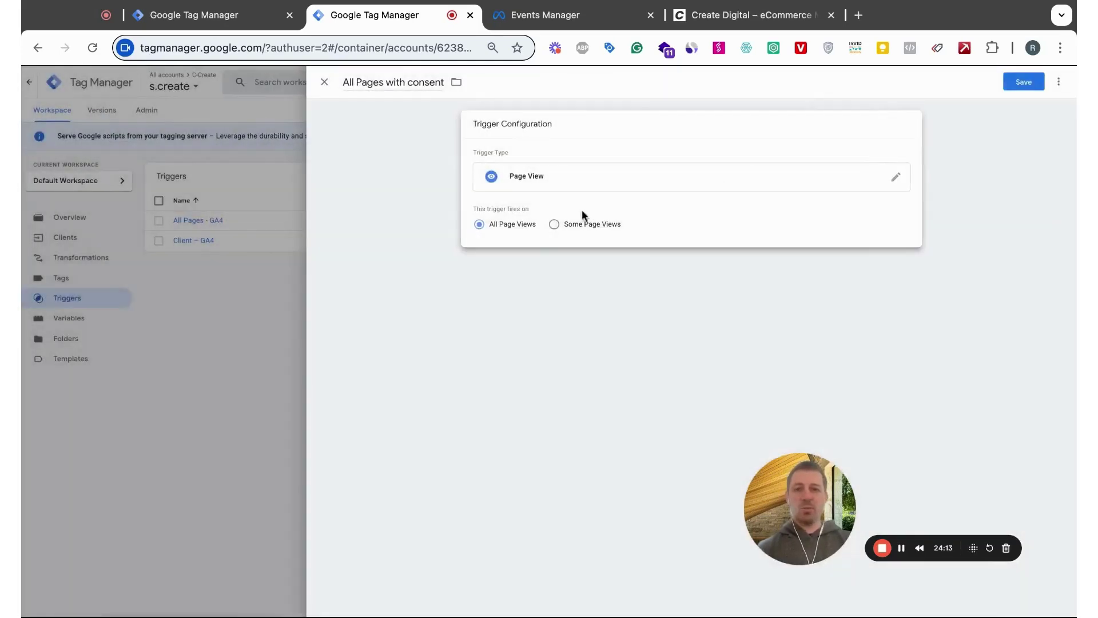
click(554, 224)
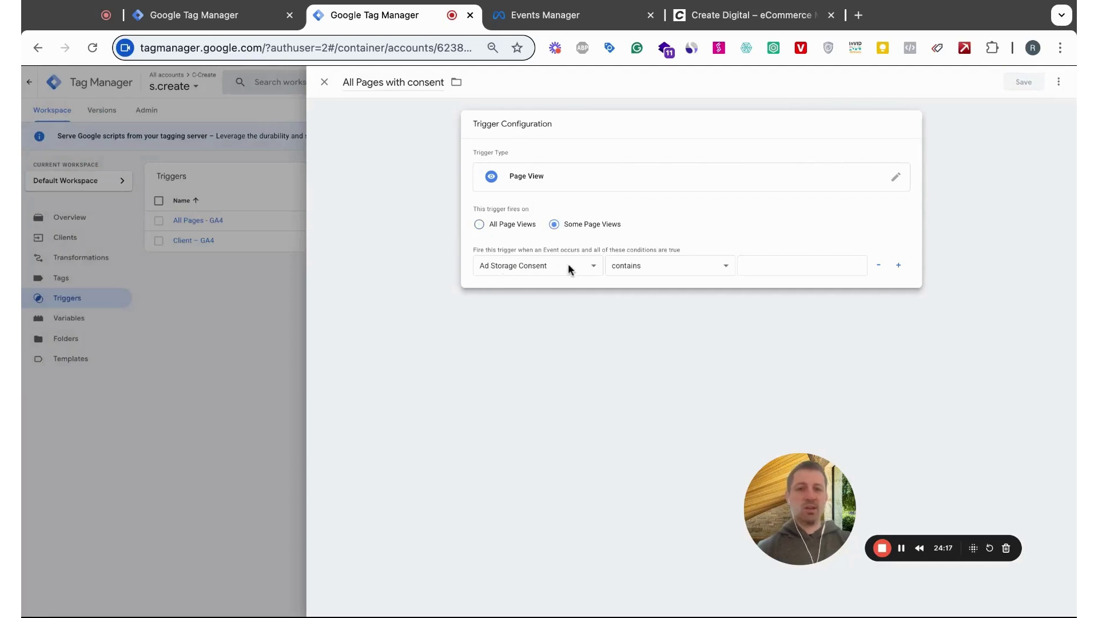
click(804, 266)
text(gran)
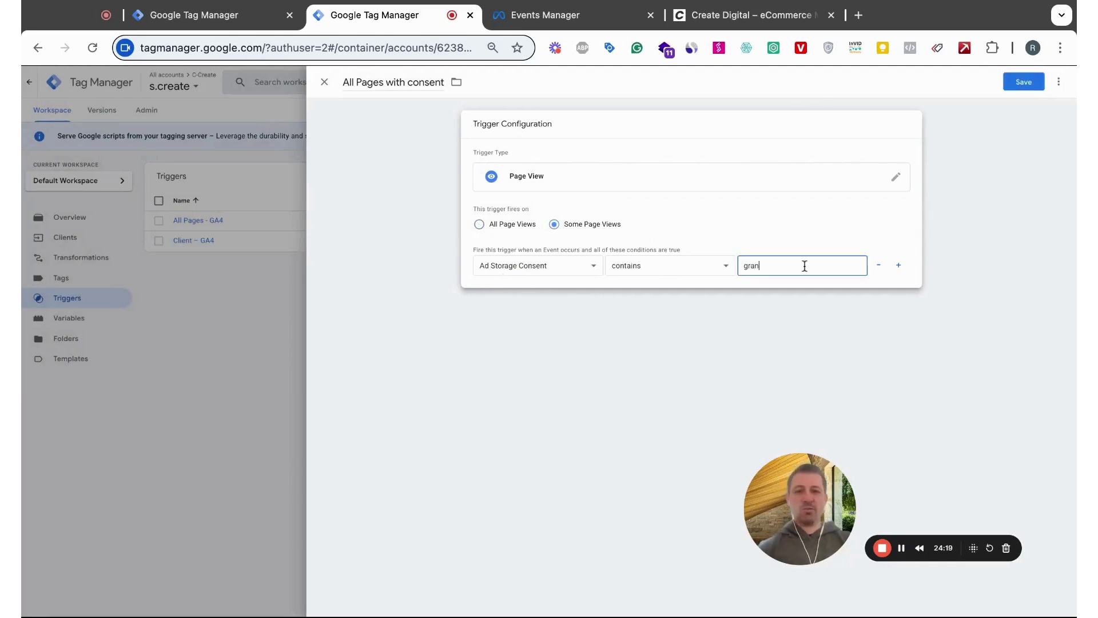
text(ted)
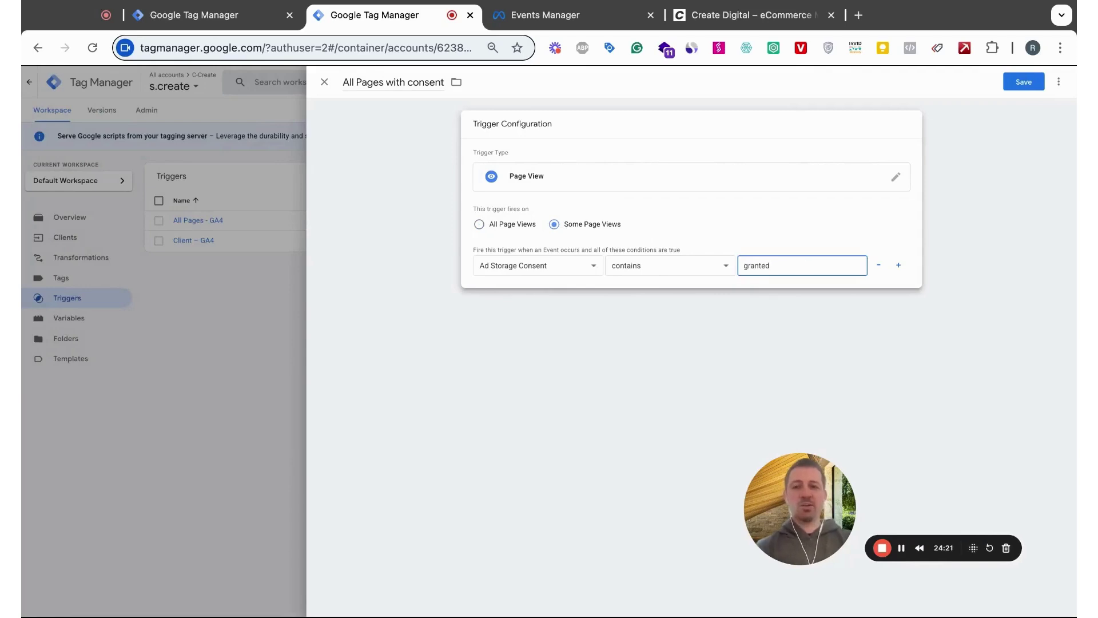
click(1023, 83)
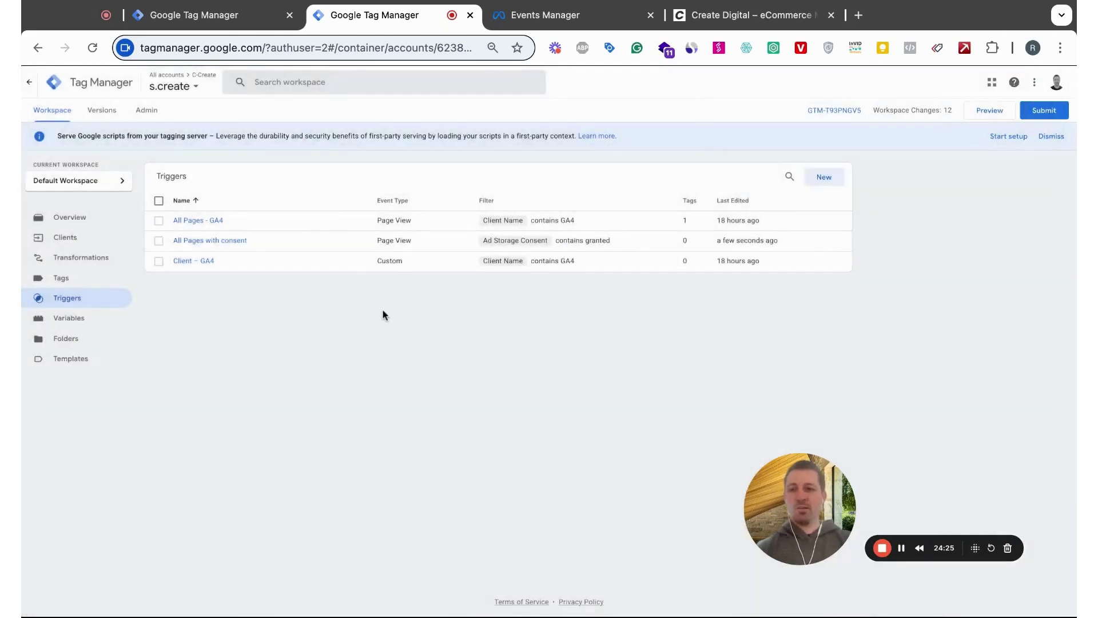
Assign the "All Pages with consent" trigger to the Meta Conversion API tag and save the tag.
click(61, 277)
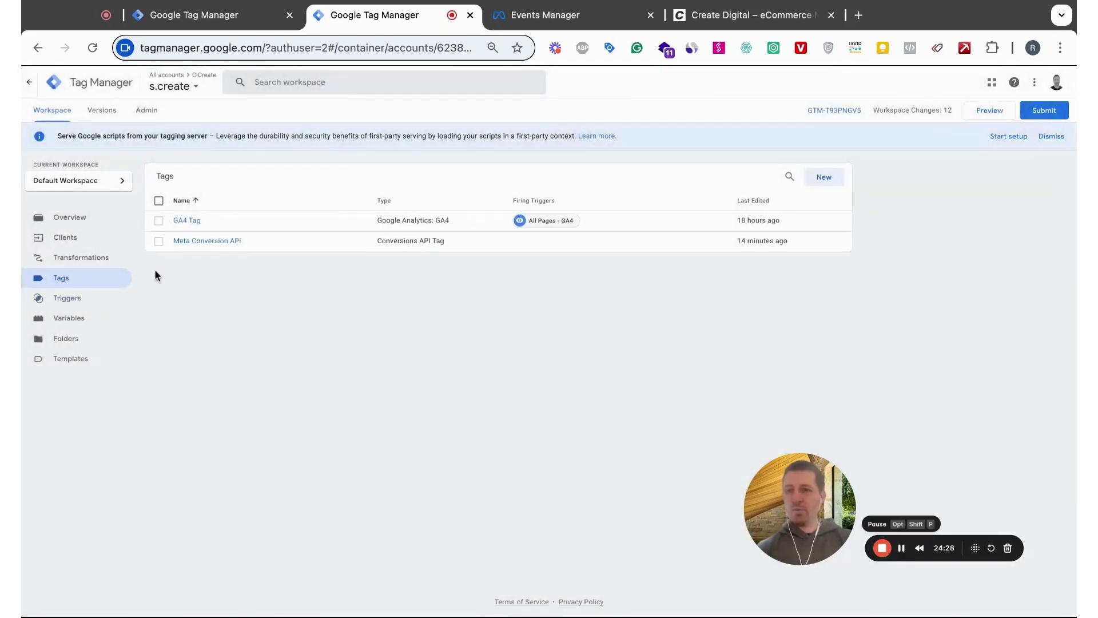
click(211, 241)
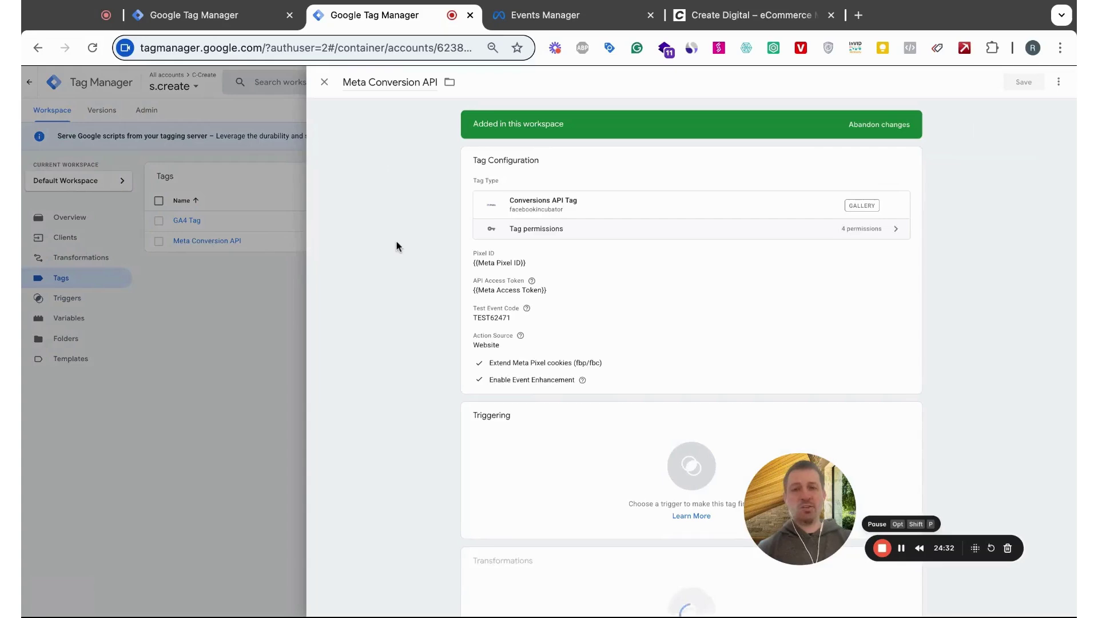
scroll(954, 233, down, 2)
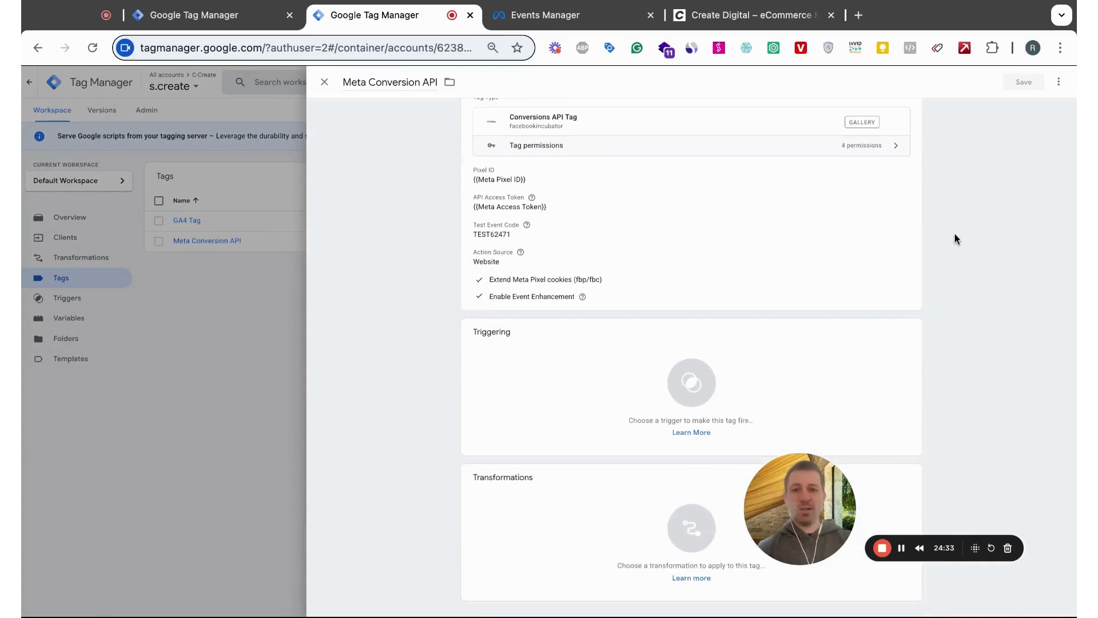
click(629, 386)
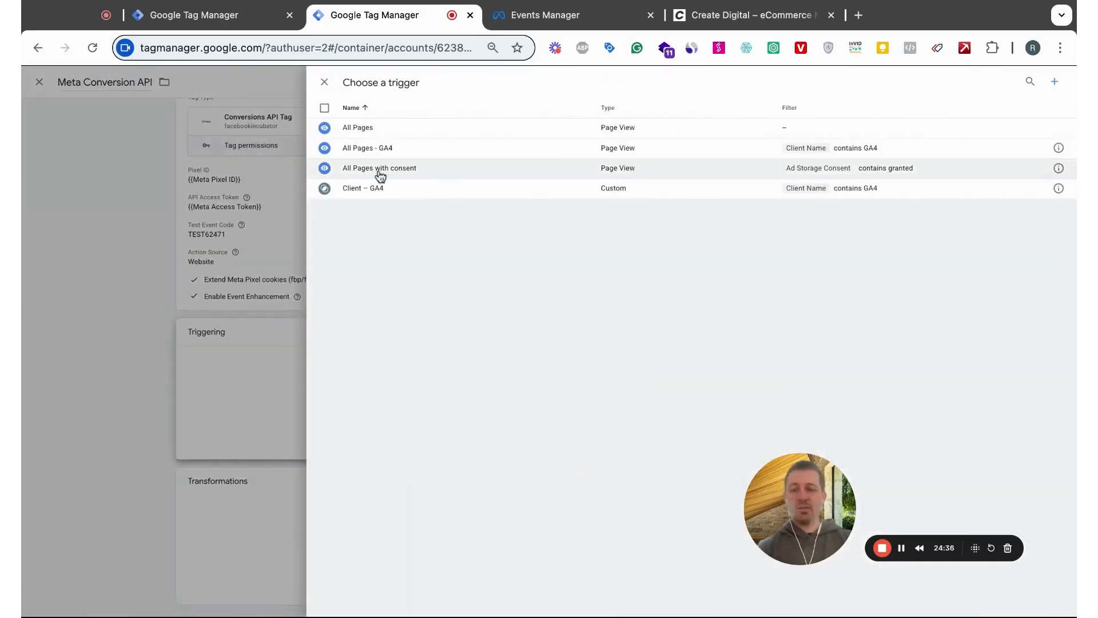
click(381, 172)
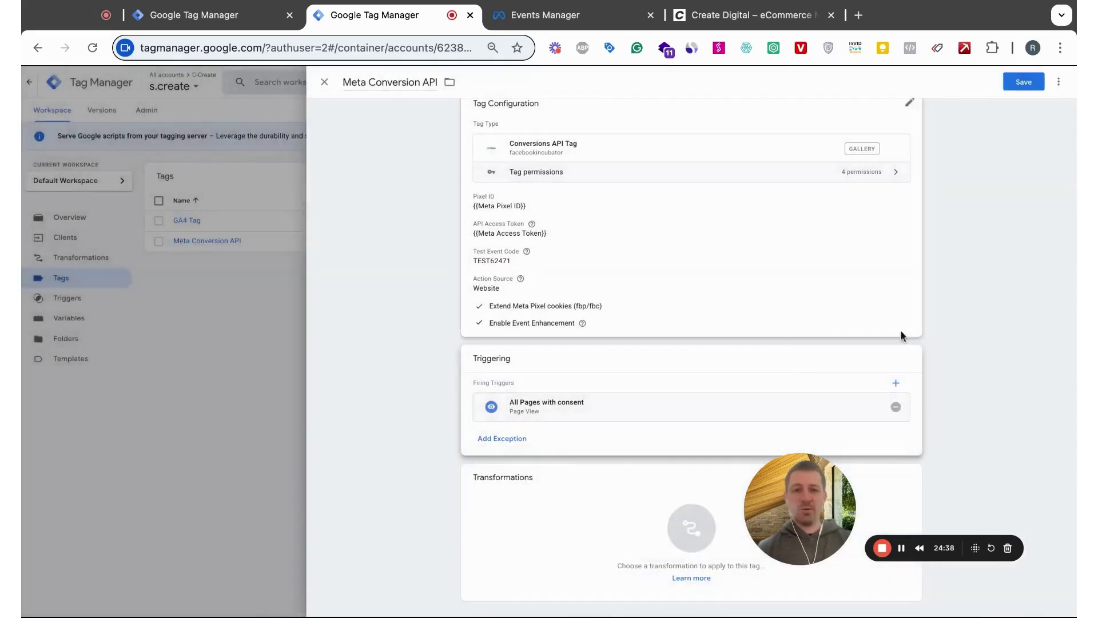
scroll(722, 255, up, 2)
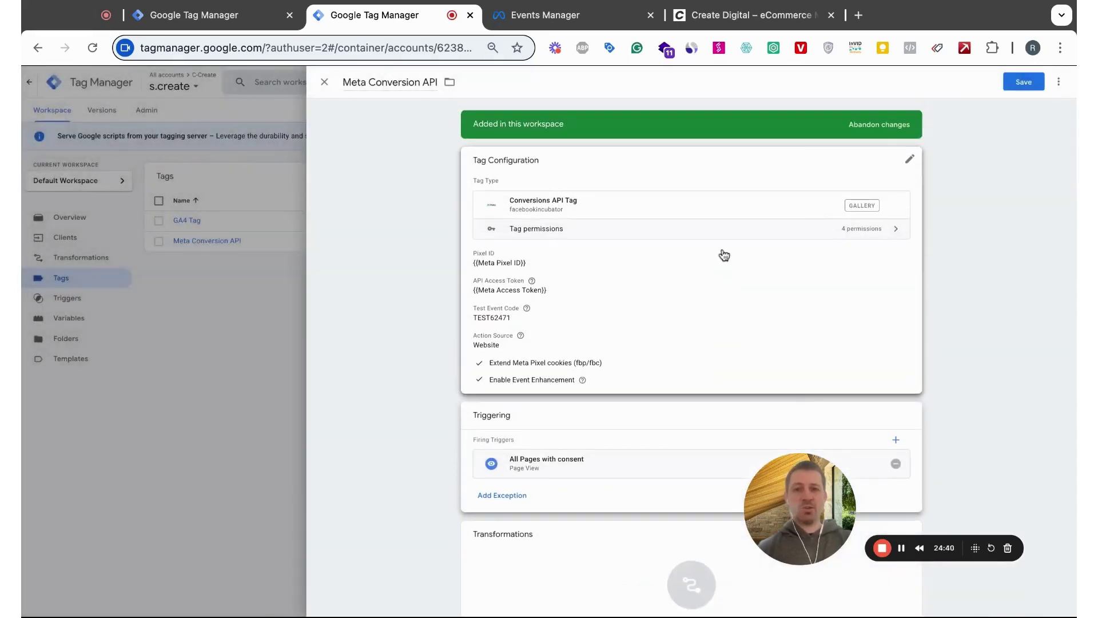
click(1024, 81)
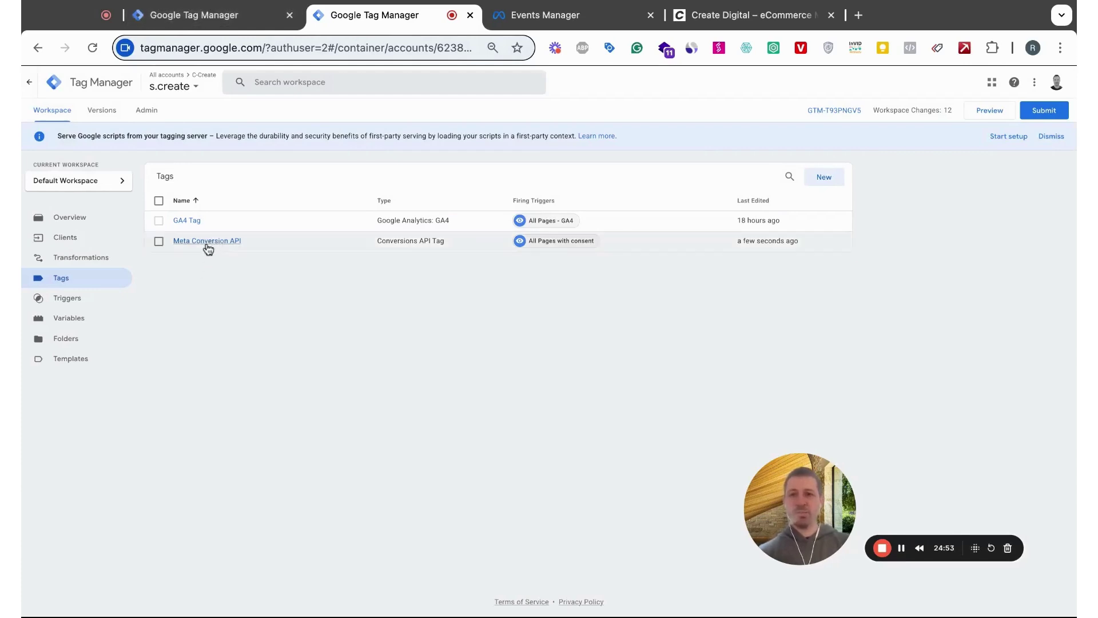
Review the Meta Conversion API tag's configuration and trigger, and compare the tag lists of the web and server containers.
click(301, 245)
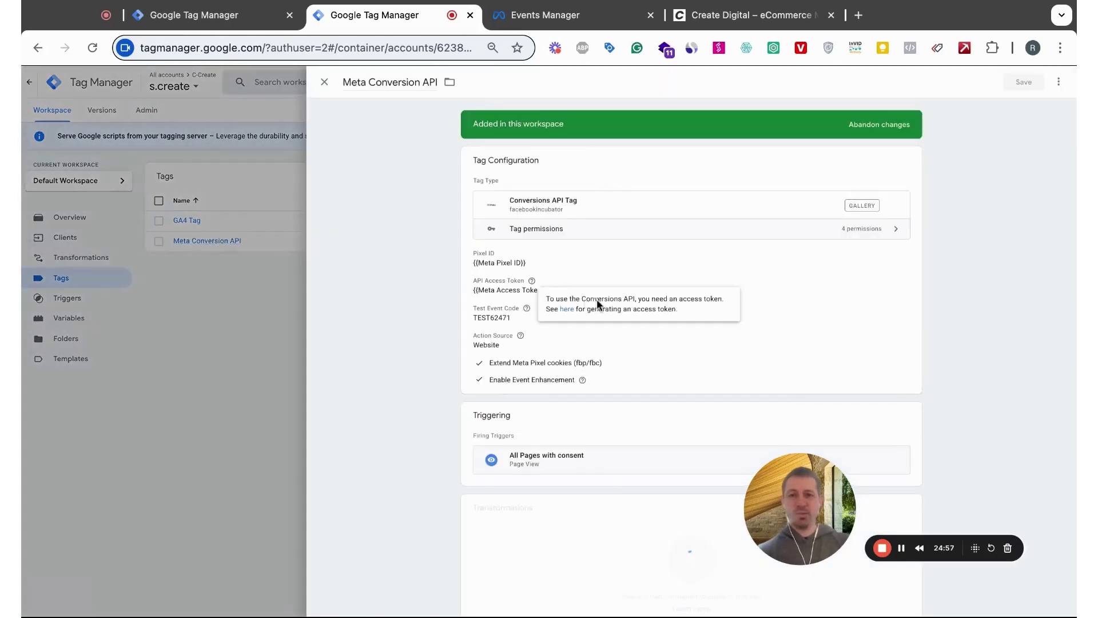
scroll(674, 471, down, 1)
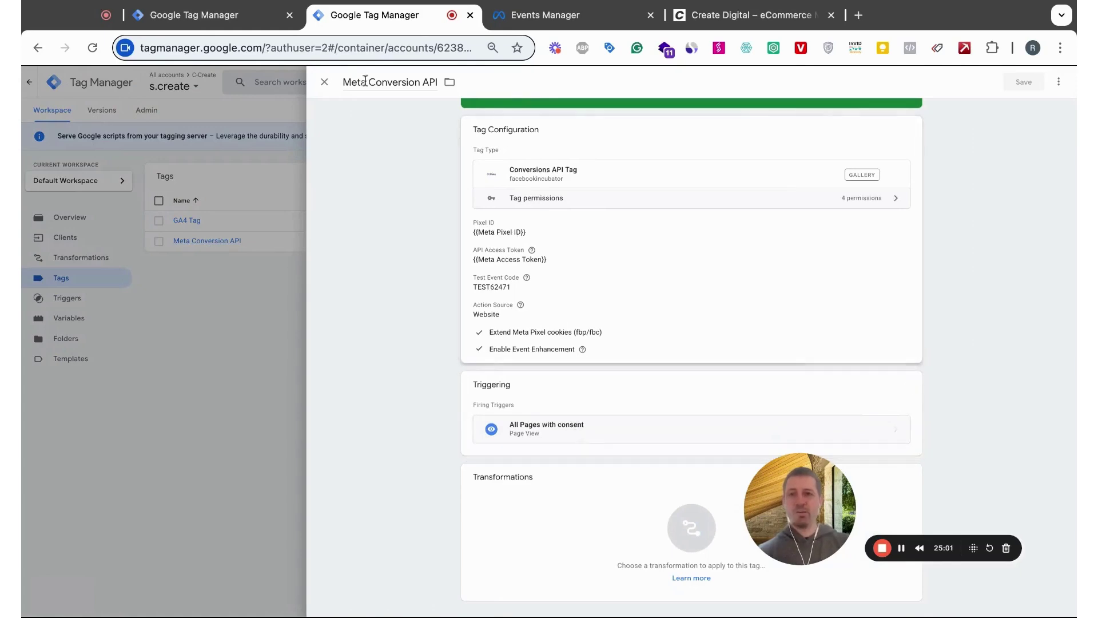
click(324, 82)
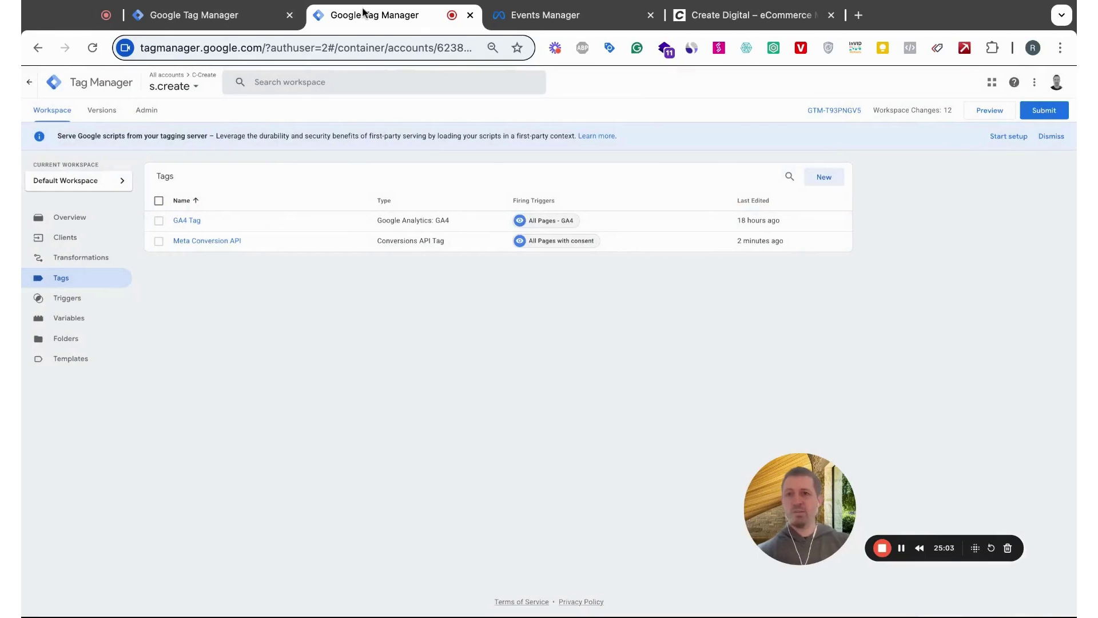
click(194, 18)
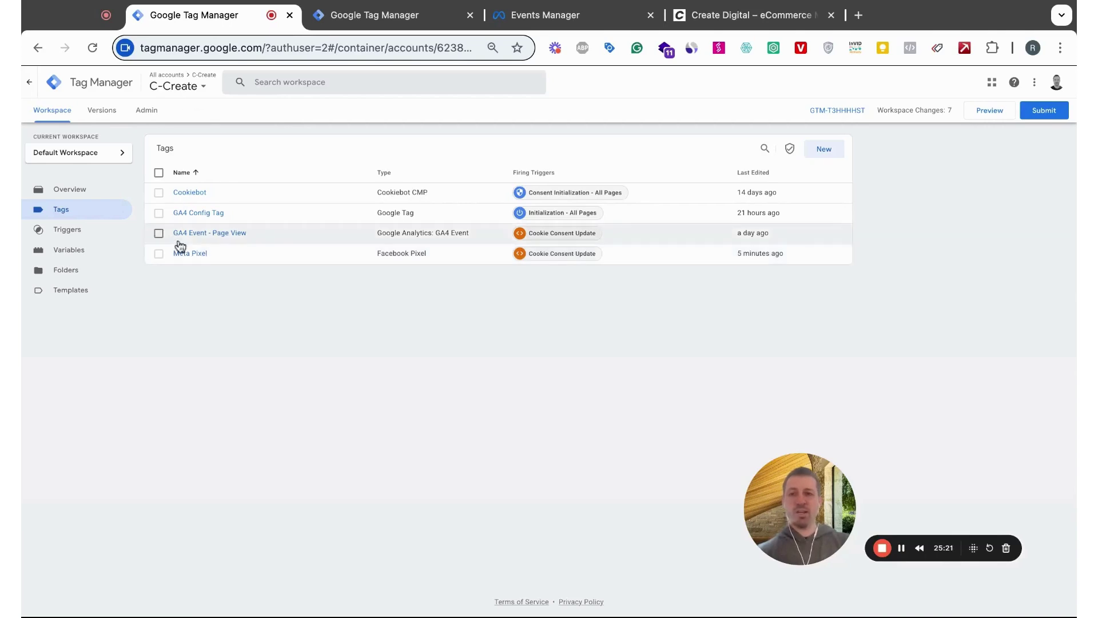
click(343, 15)
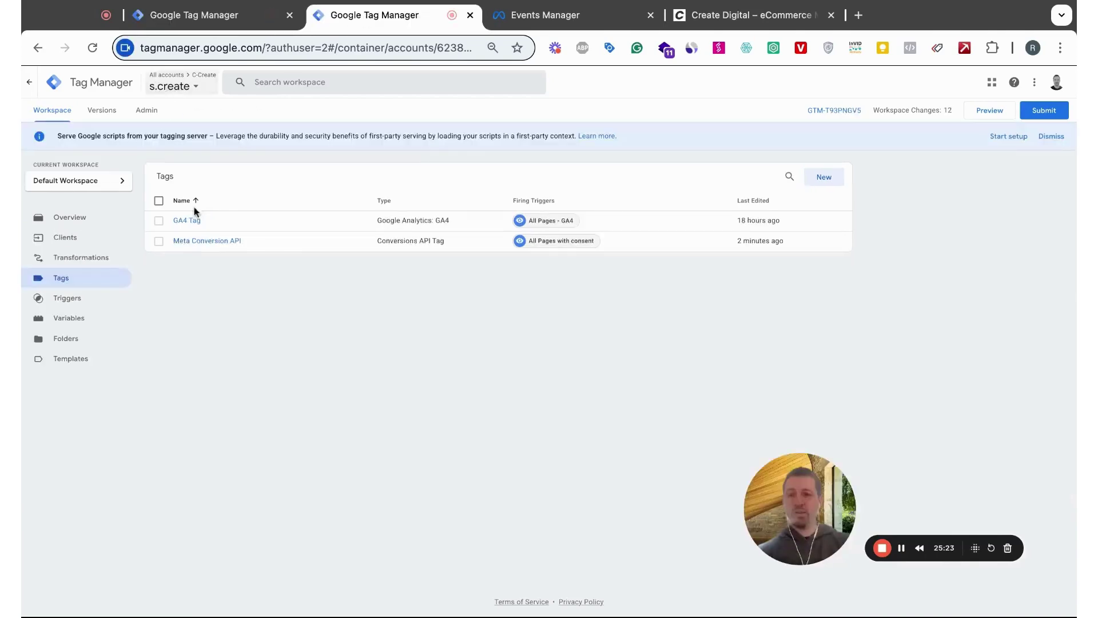
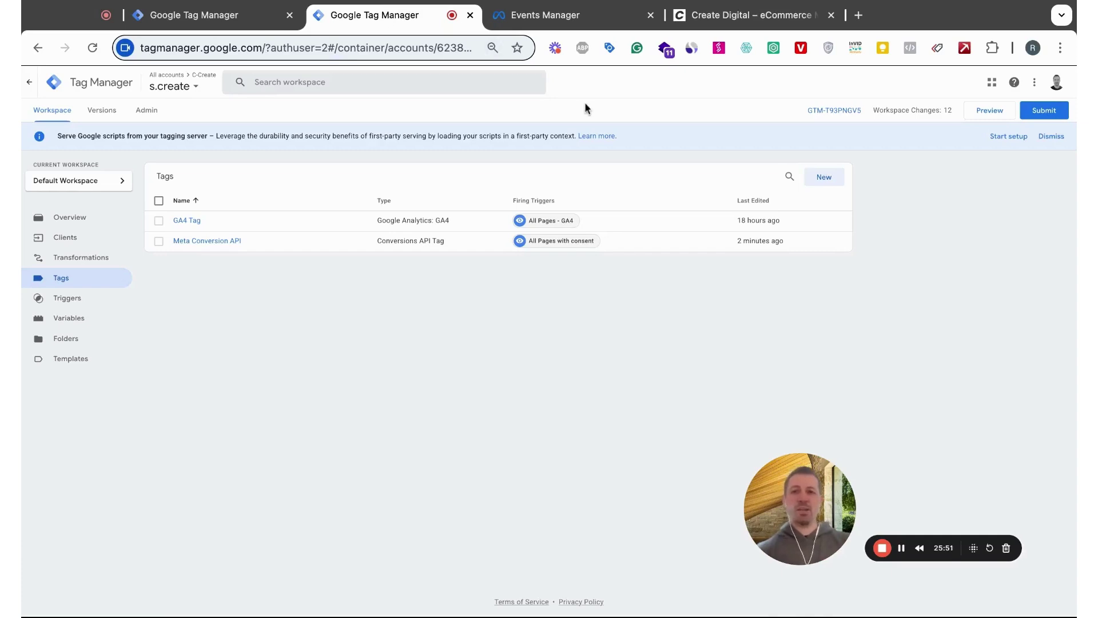
Launch preview mode for the C-Create web container and the s.create server container.
click(232, 20)
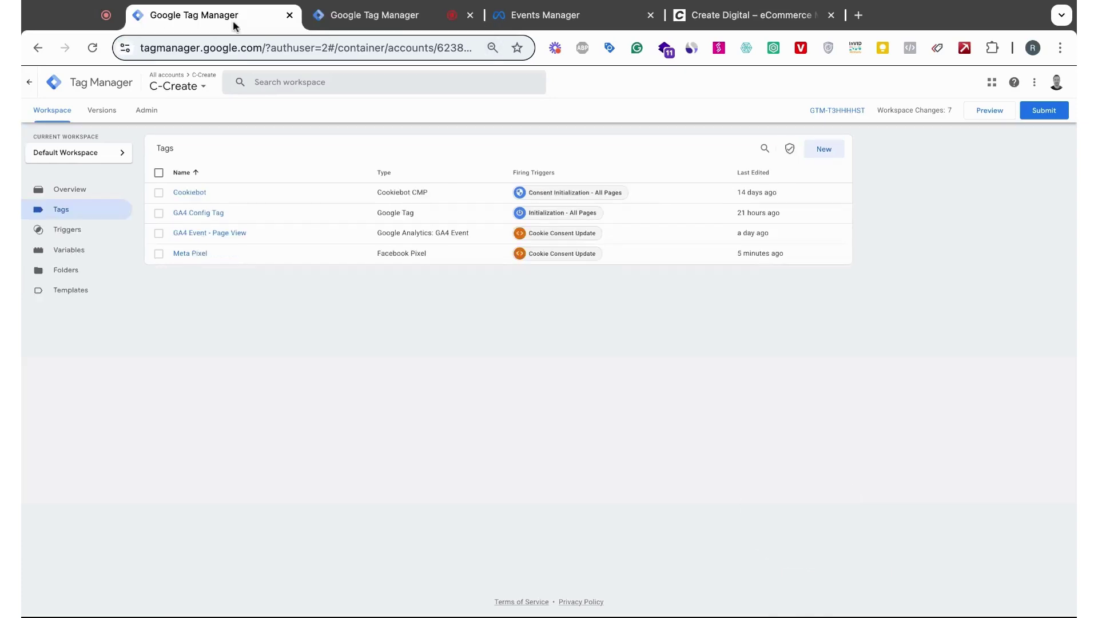
click(986, 114)
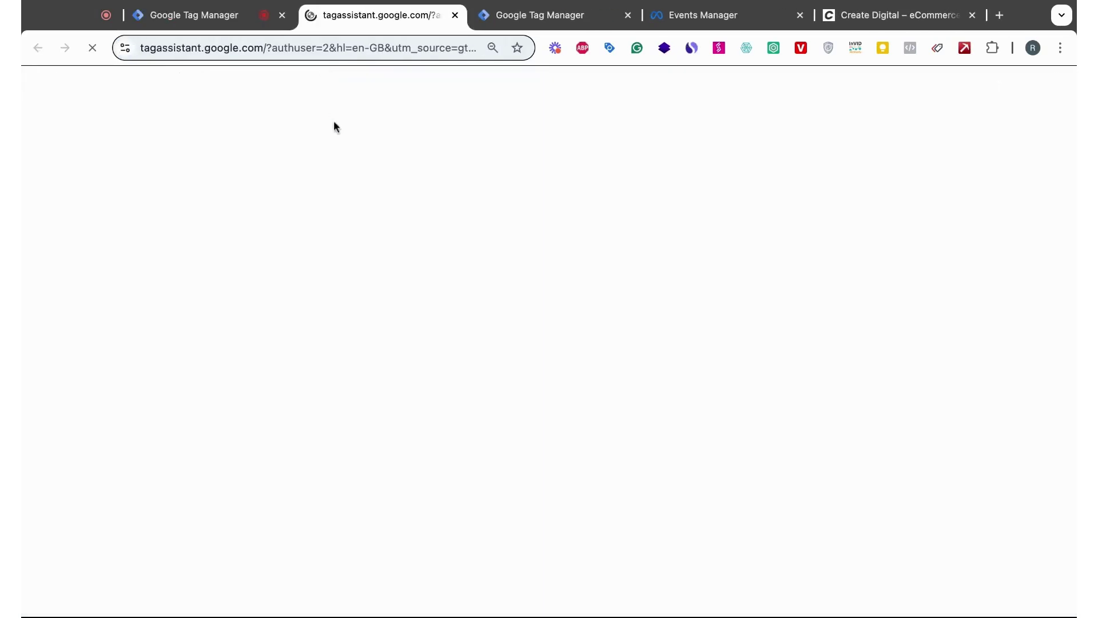
click(496, 15)
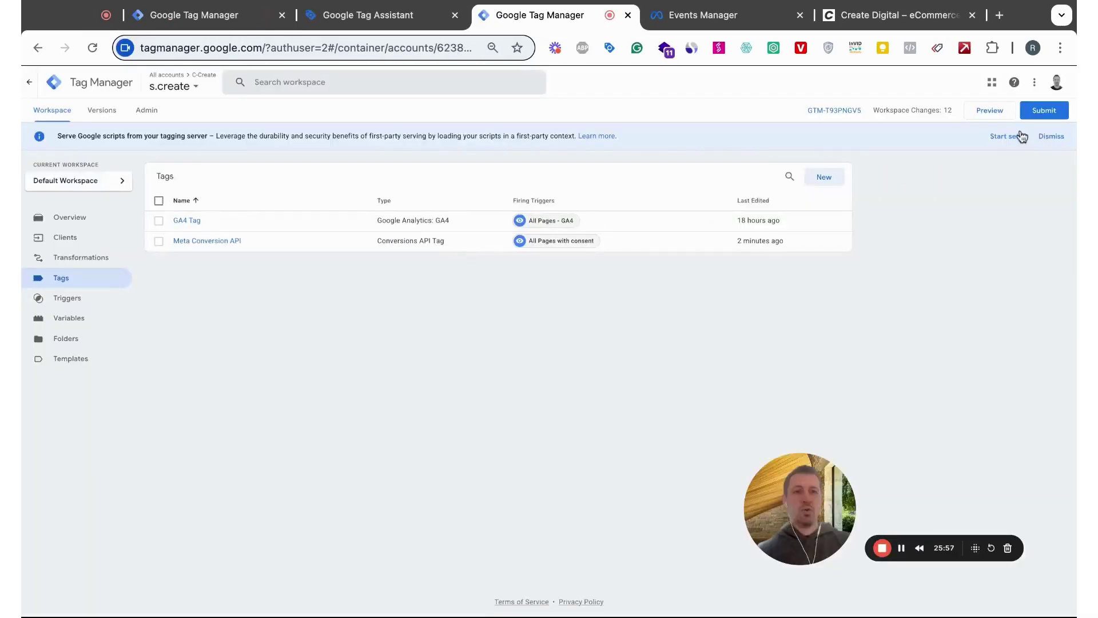
click(996, 113)
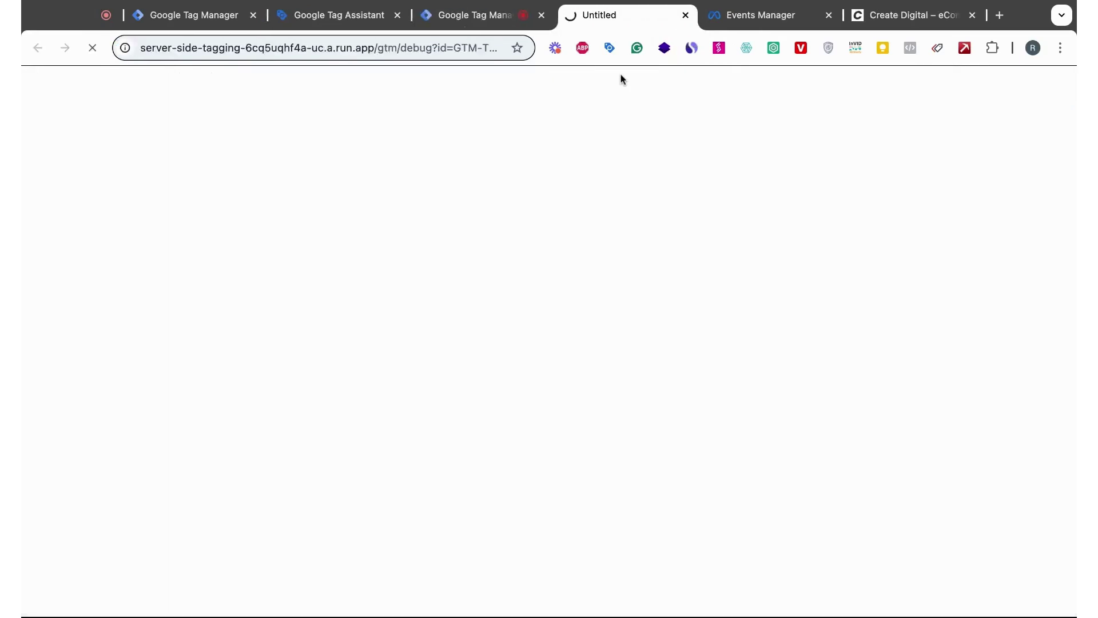
Connect the web container's Tag Assistant preview to createdigital.at and return to the Tag Assistant session.
click(175, 19)
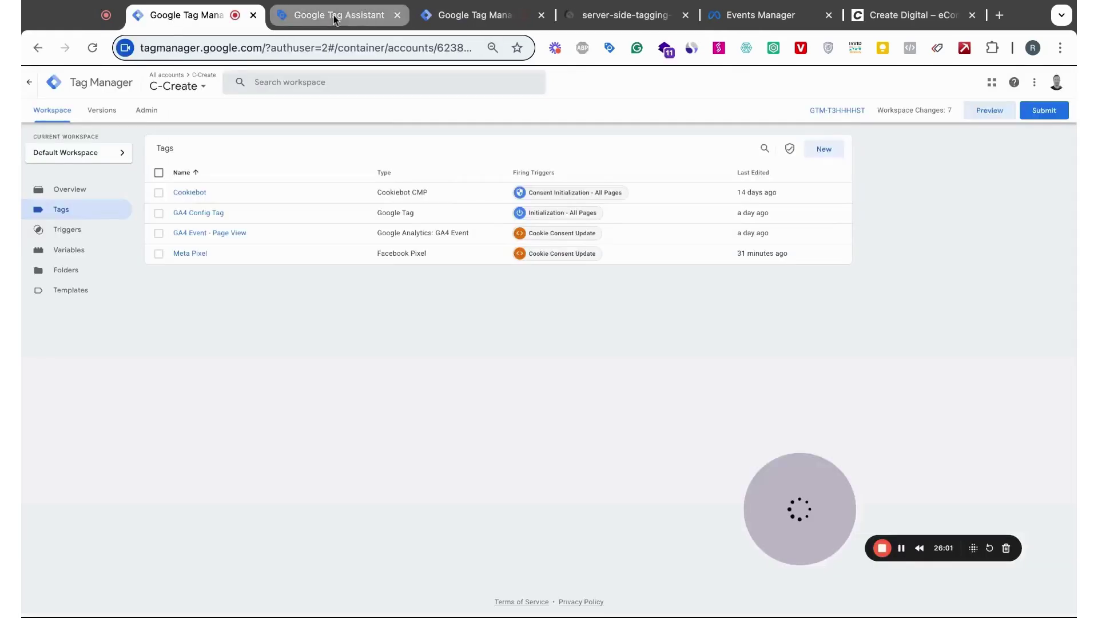
click(340, 15)
click(553, 317)
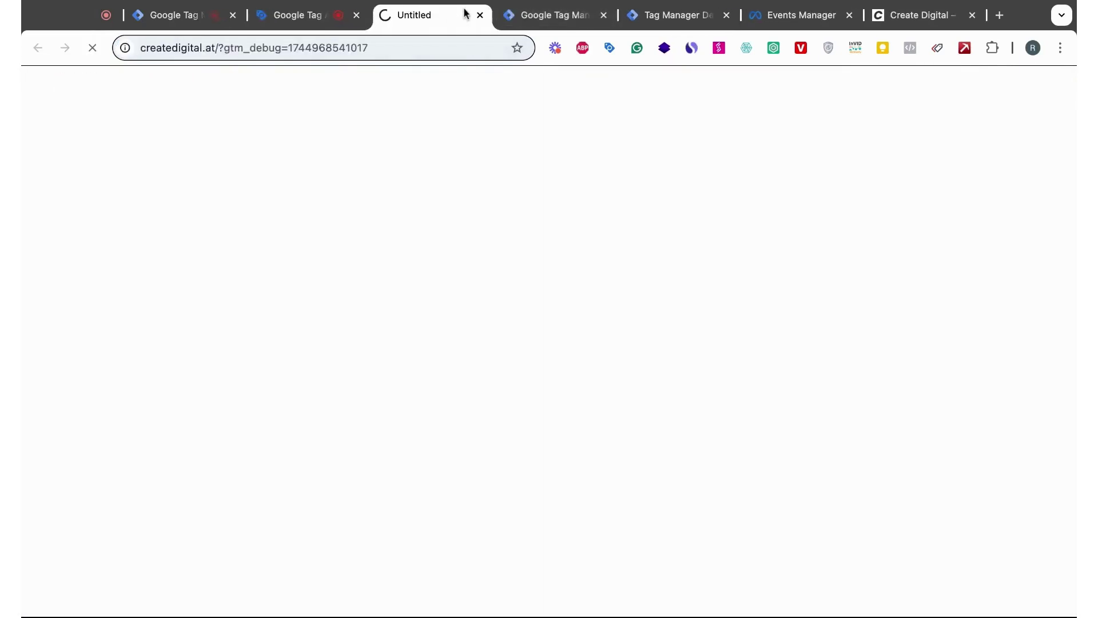
click(307, 17)
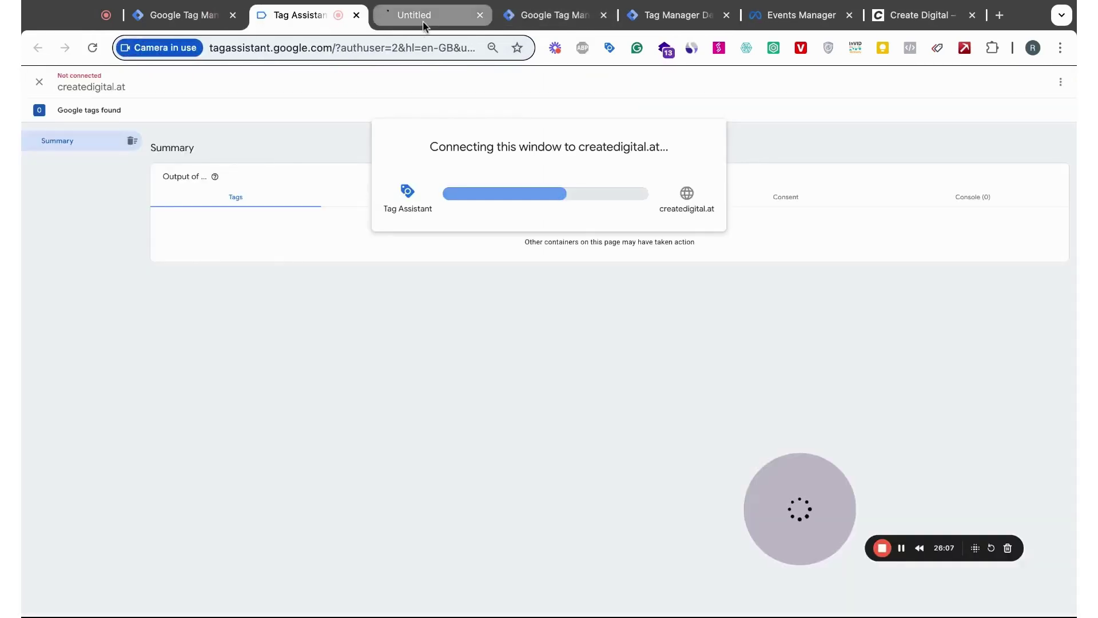
Continue into the connected createdigital.at debug session and check the C-Create container's tags before consent is given.
mouse_move(290, 20)
mouse_down()
mouse_move(382, 11)
mouse_move(287, 11)
mouse_up()
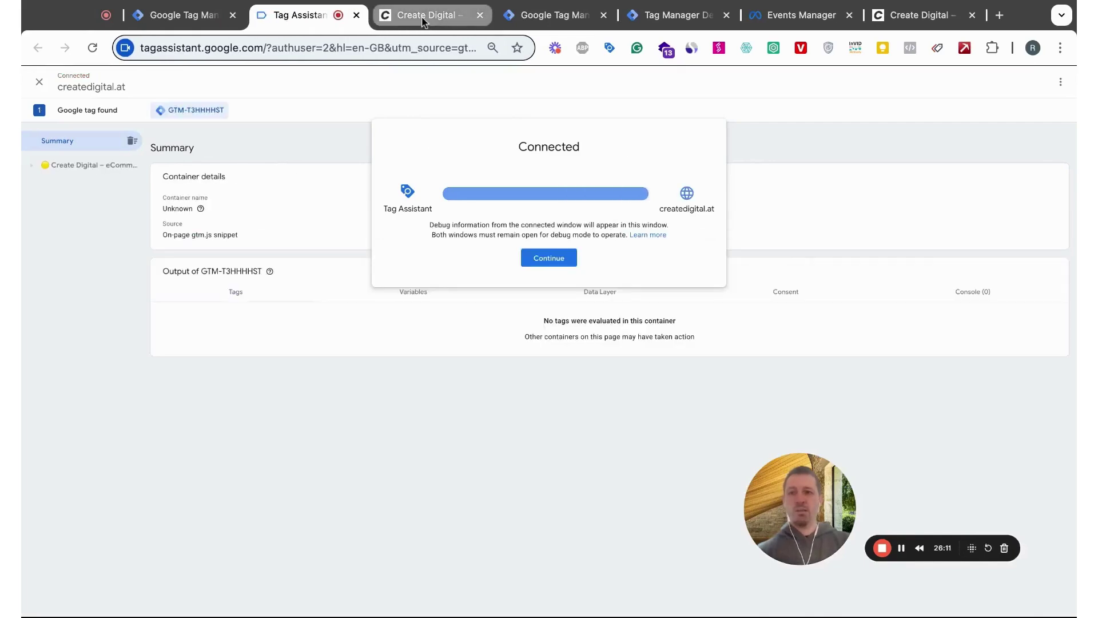
click(429, 19)
click(290, 16)
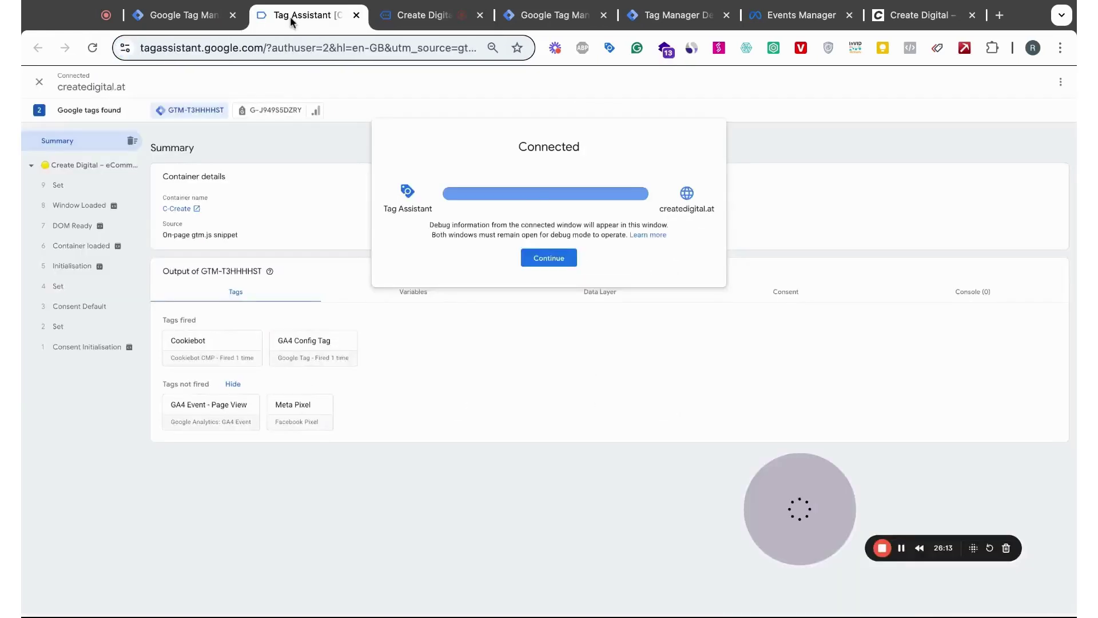
click(553, 262)
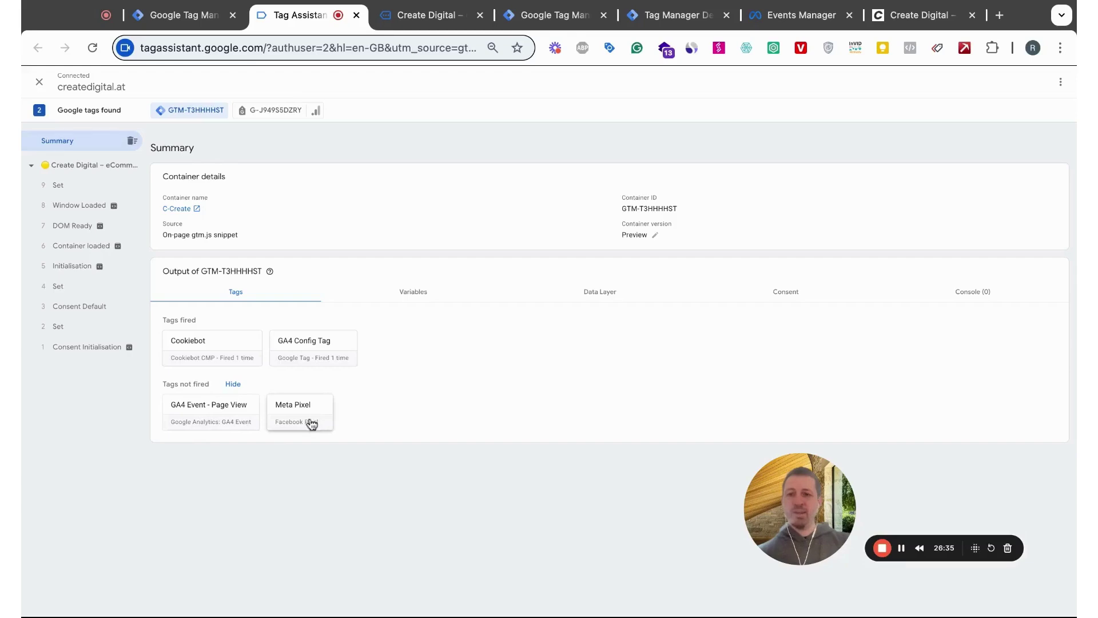
Check the site's cookie banner, the s.create tag list and the server container's preview requests before giving consent.
click(425, 15)
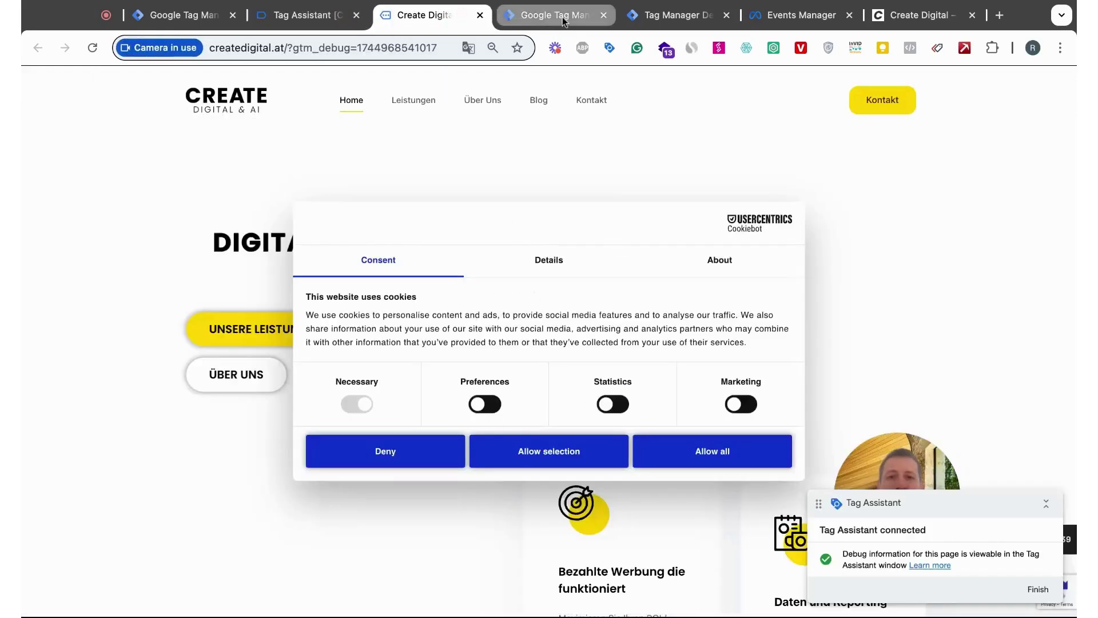
click(544, 15)
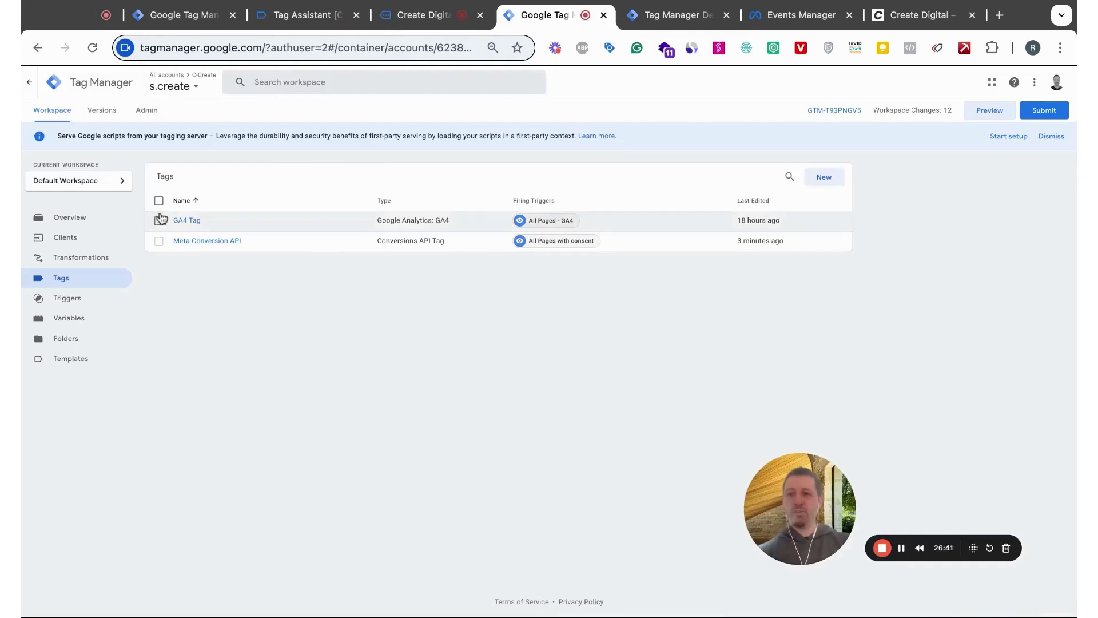
click(668, 16)
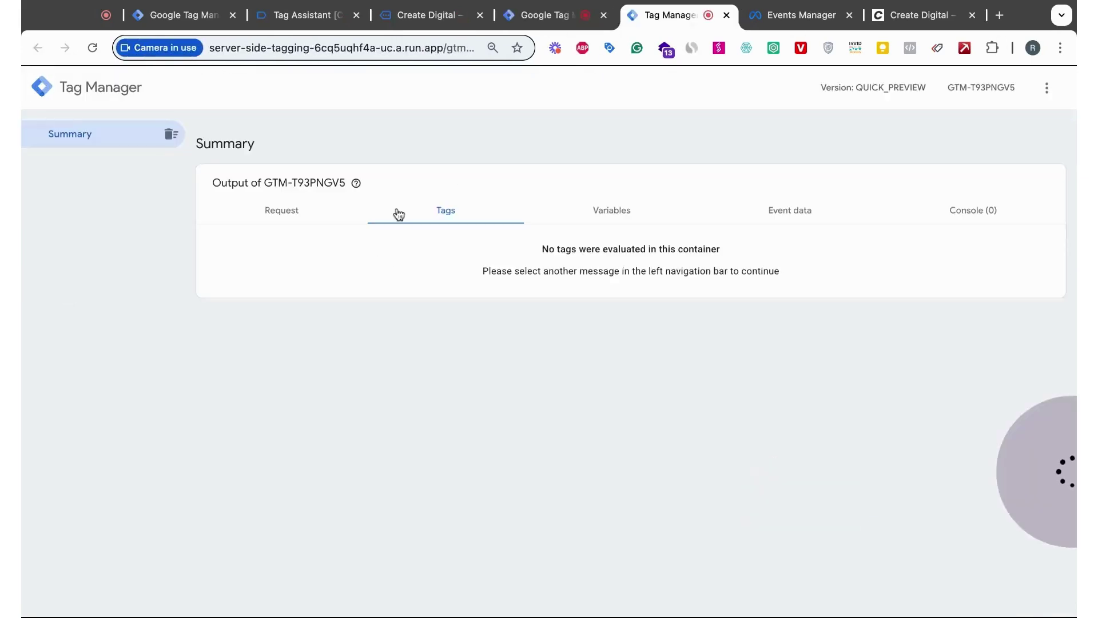
click(285, 215)
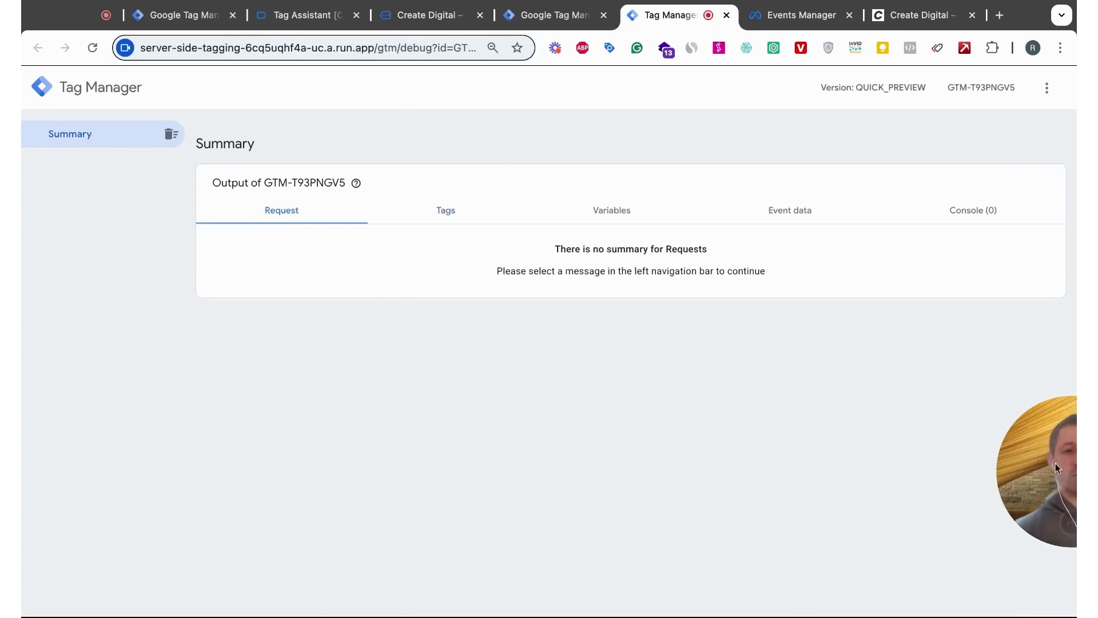
mouse_move(1056, 465)
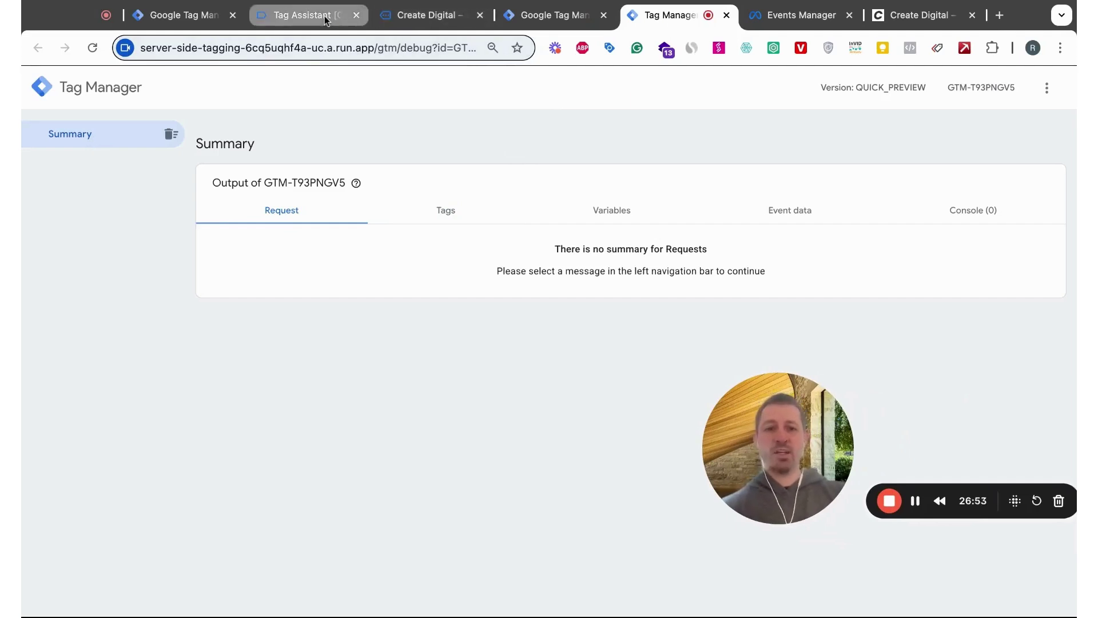
Allow all cookies in the createdigital.at consent banner and collapse the Tag Assistant badge.
click(428, 20)
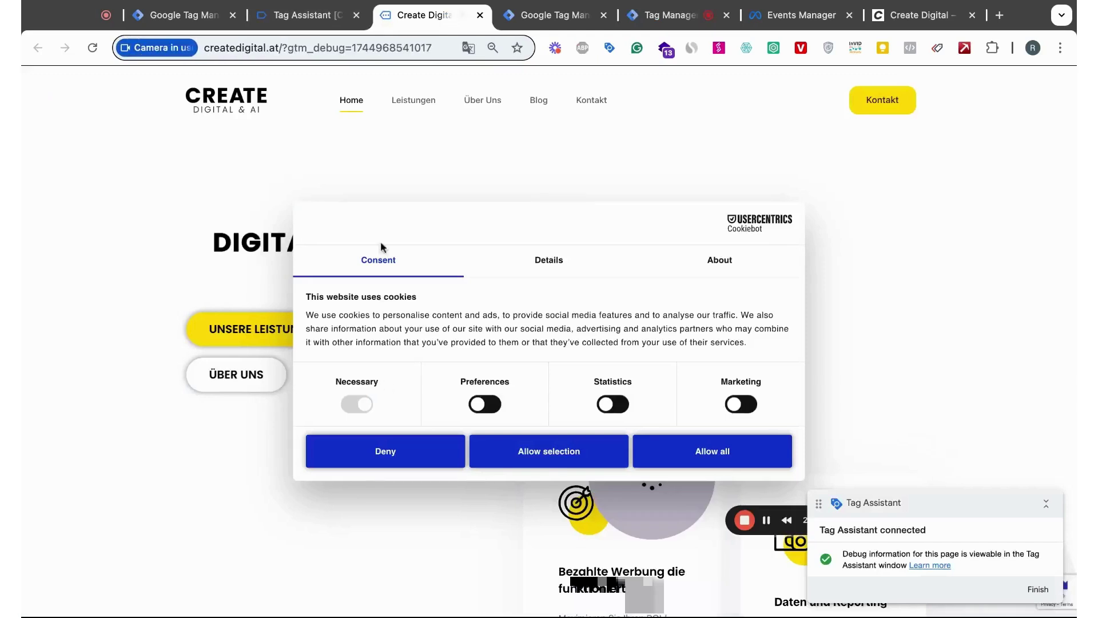
click(700, 458)
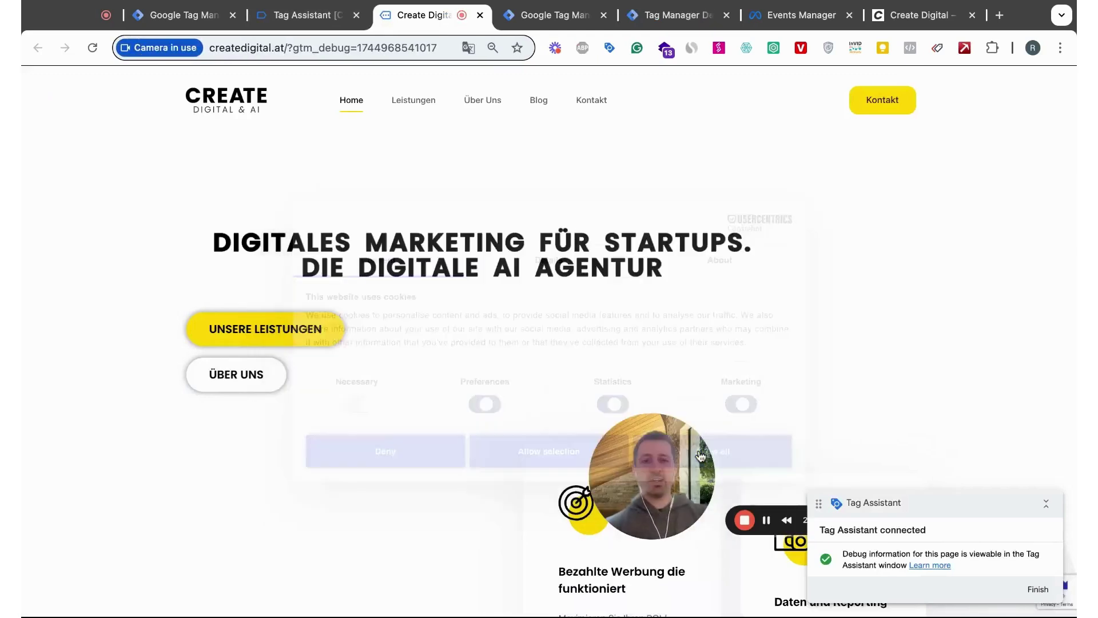
click(1046, 503)
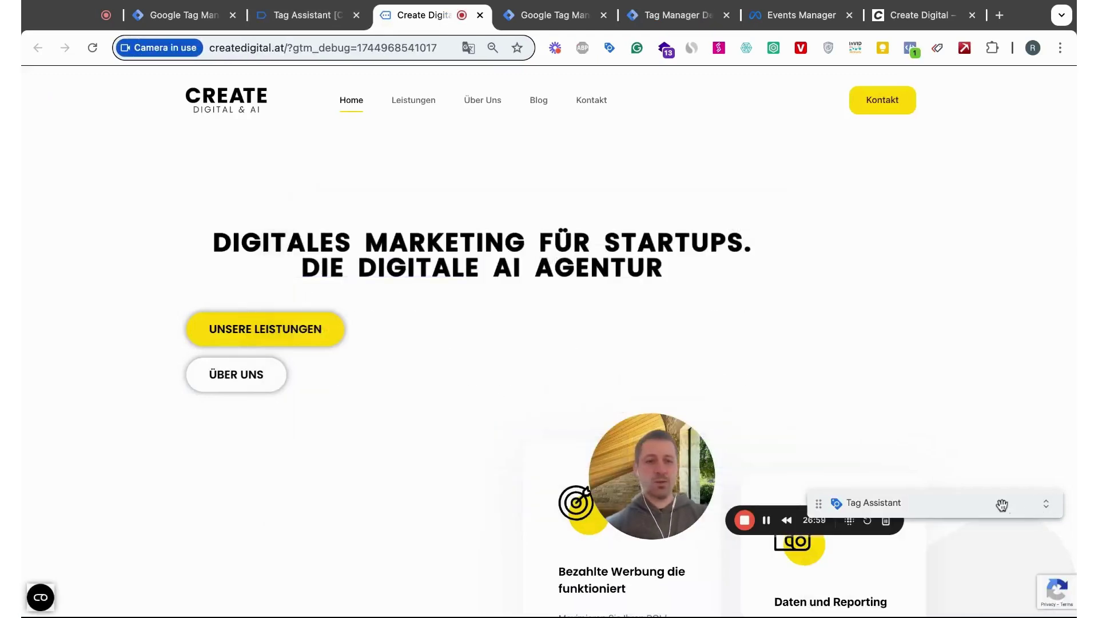
Examine the web container's fired tags and compare consent states for the Set, Consent Update and cookie_consent_update events in Tag Assistant.
click(294, 18)
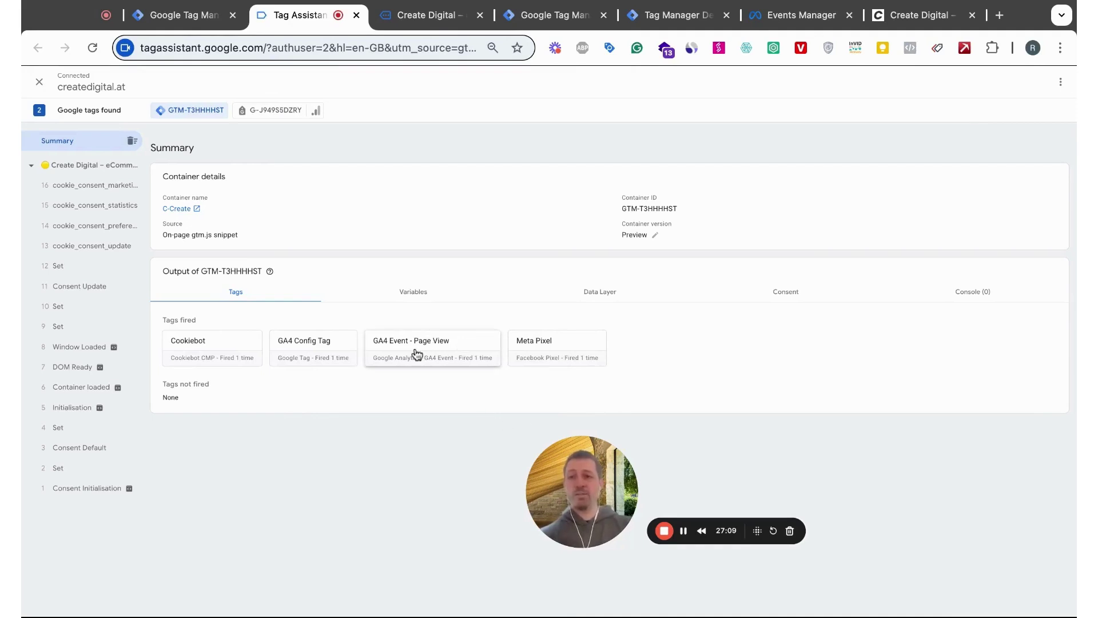
click(88, 251)
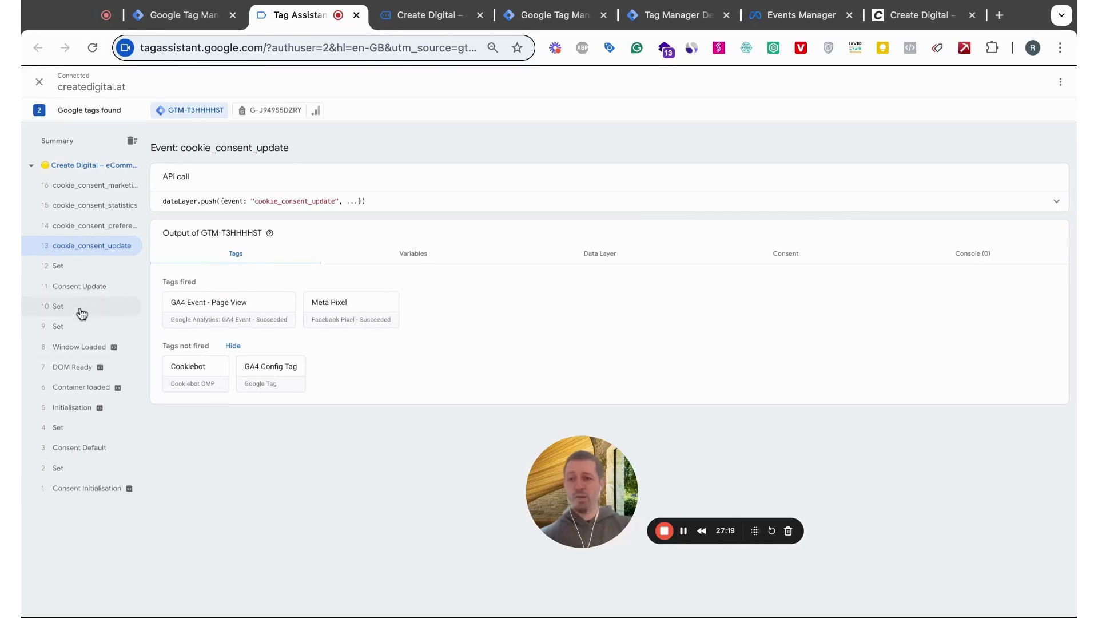
click(86, 286)
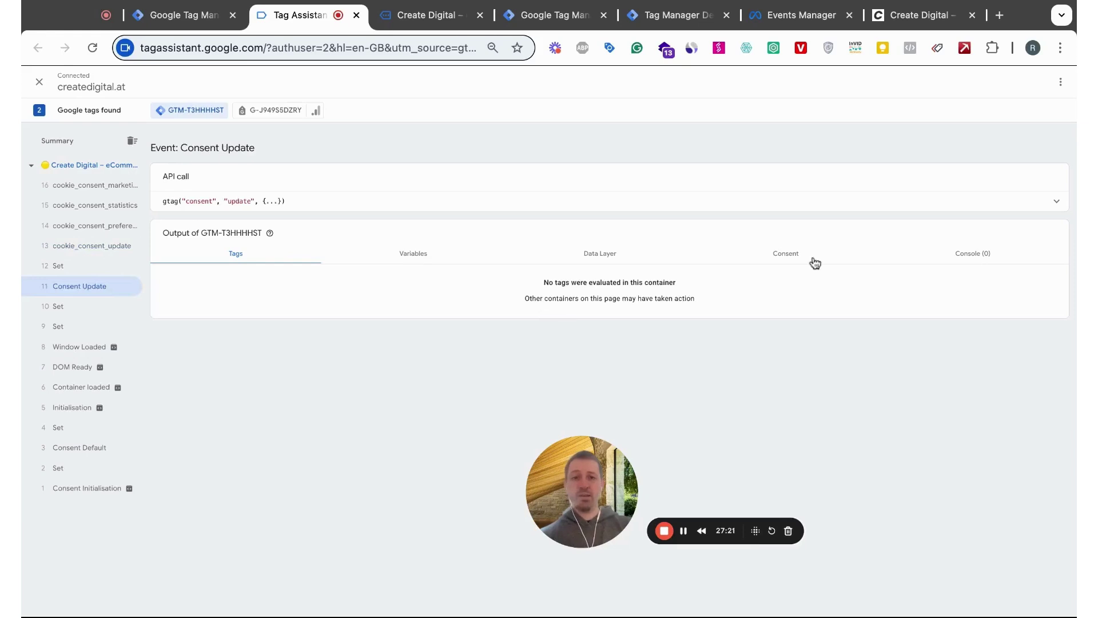
click(804, 260)
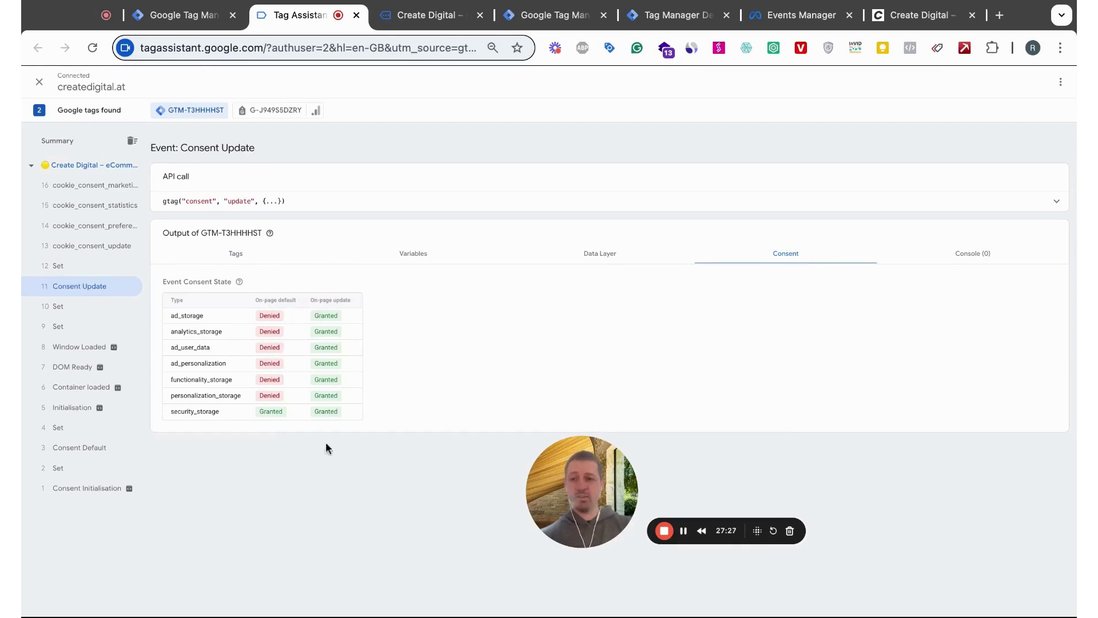
click(77, 318)
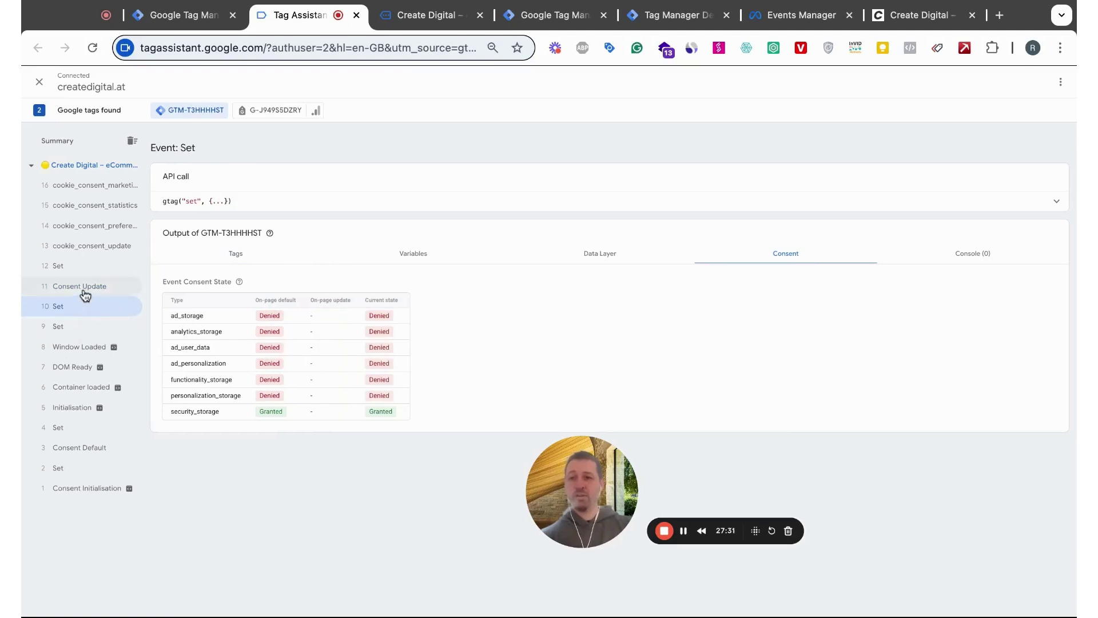
click(85, 295)
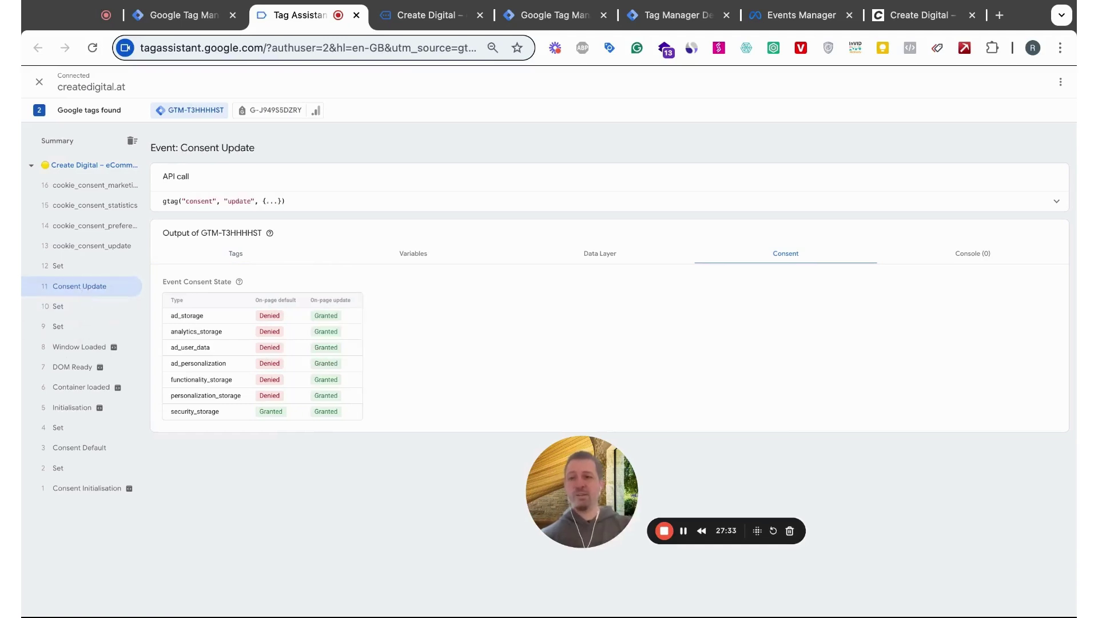
click(90, 247)
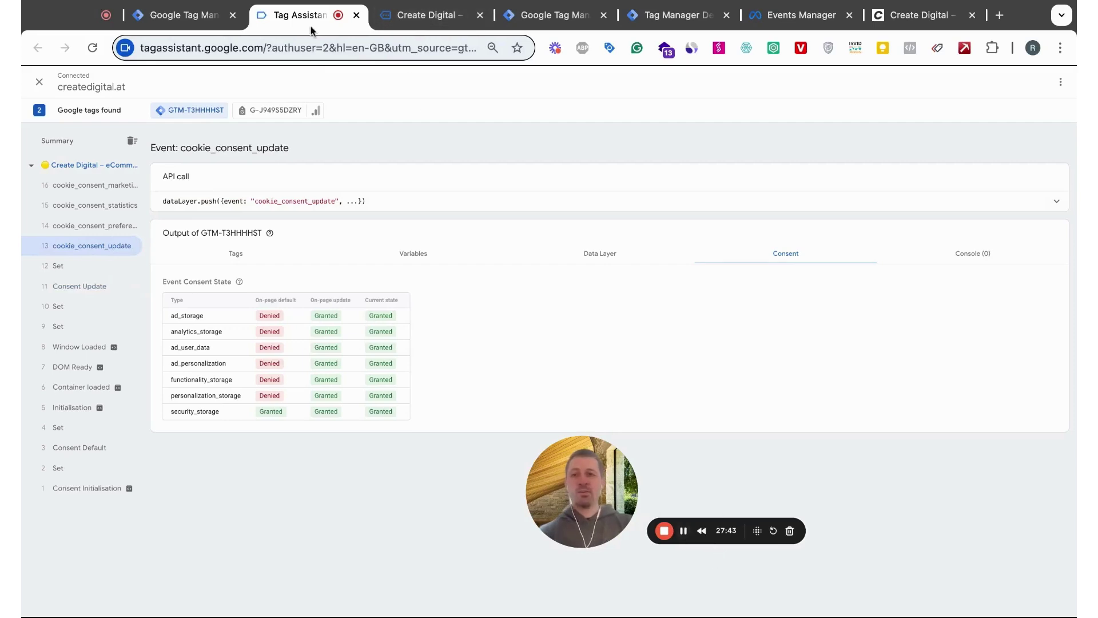
Clear the recorded test event activity for CD_Pixel in Meta Events Manager.
click(783, 18)
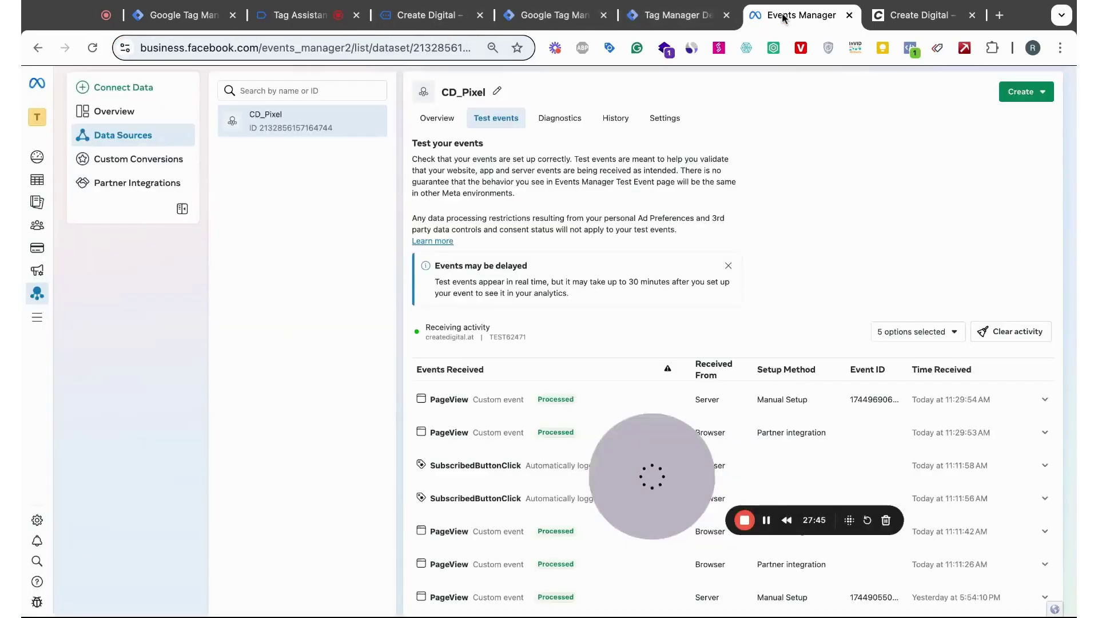
click(981, 330)
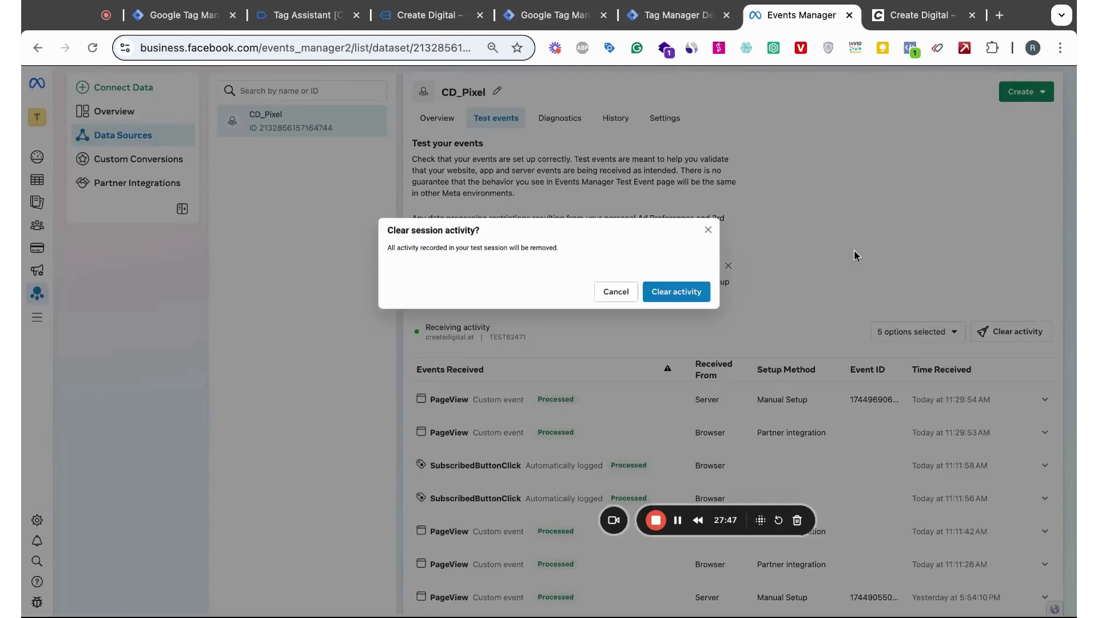
click(668, 291)
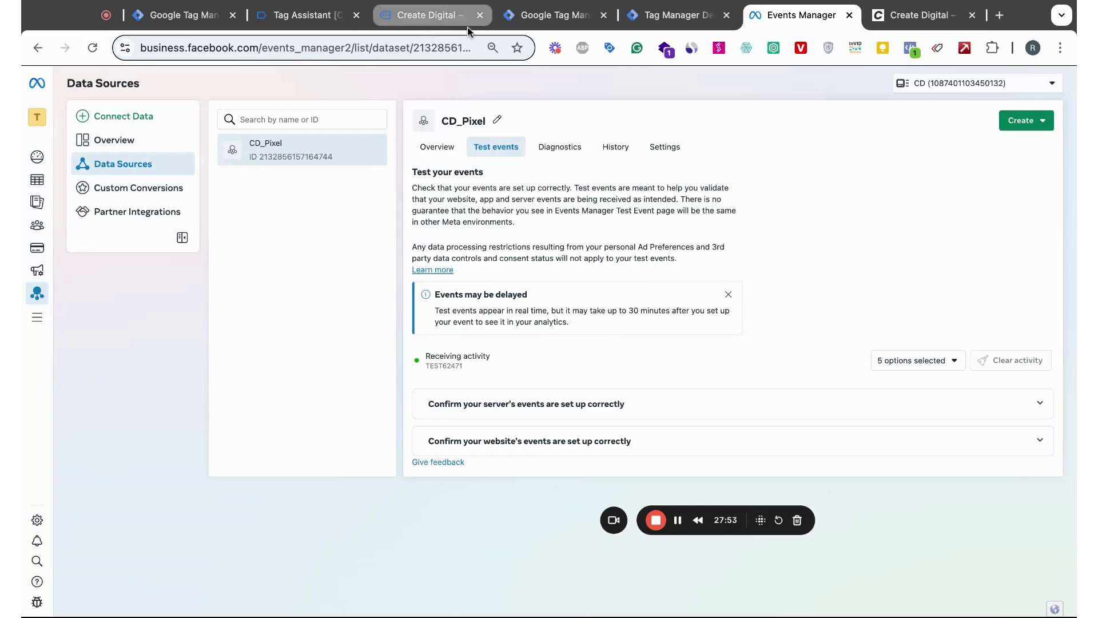
Close the existing Tag Assistant session, the debugged website and the server container's preview.
click(291, 23)
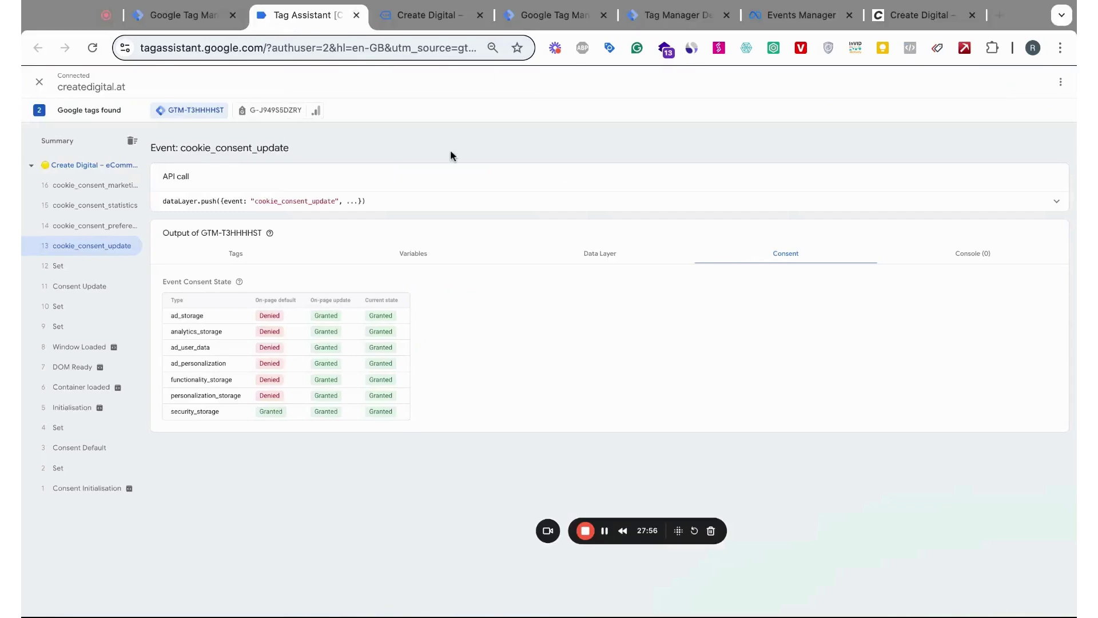
key(super+w)
click(399, 15)
click(533, 17)
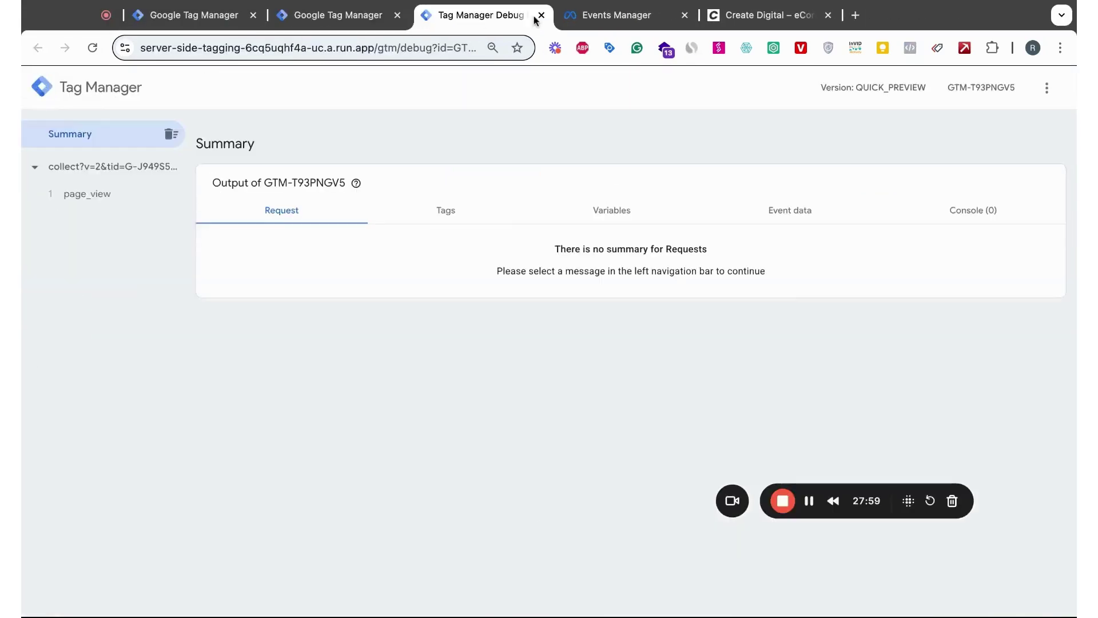
click(540, 16)
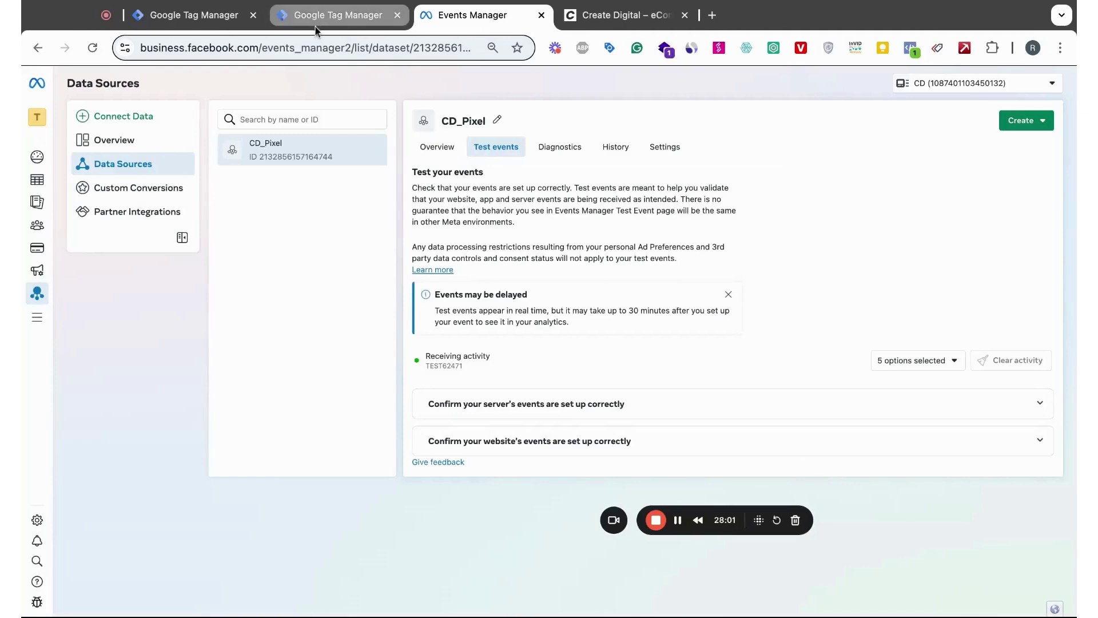
Relaunch preview mode for both the C-Create web container and the s.create server container.
click(238, 21)
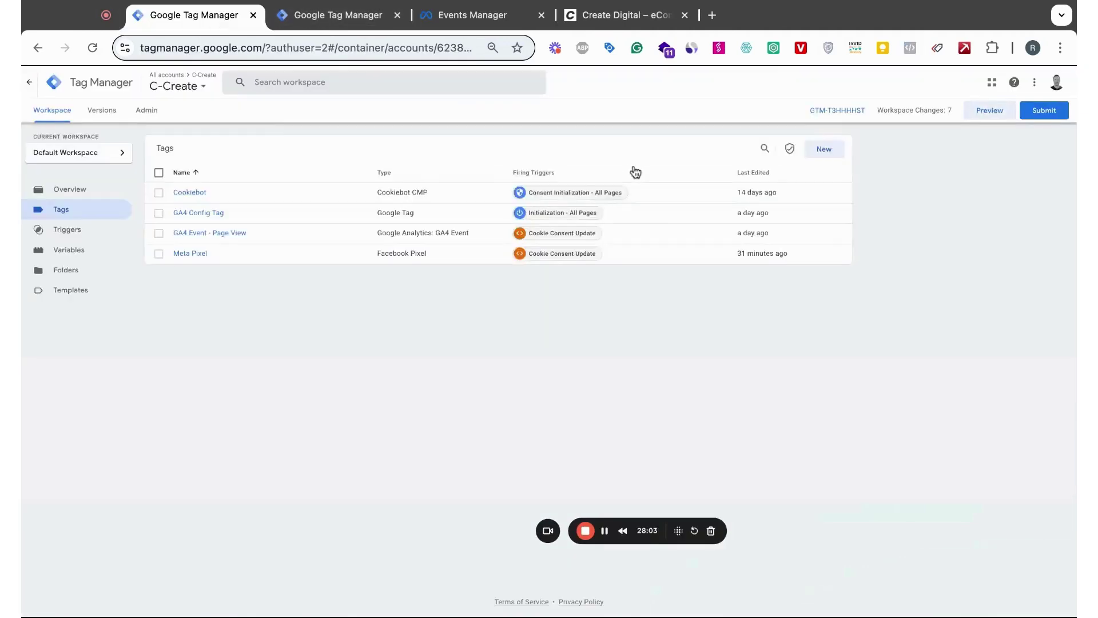
click(404, 16)
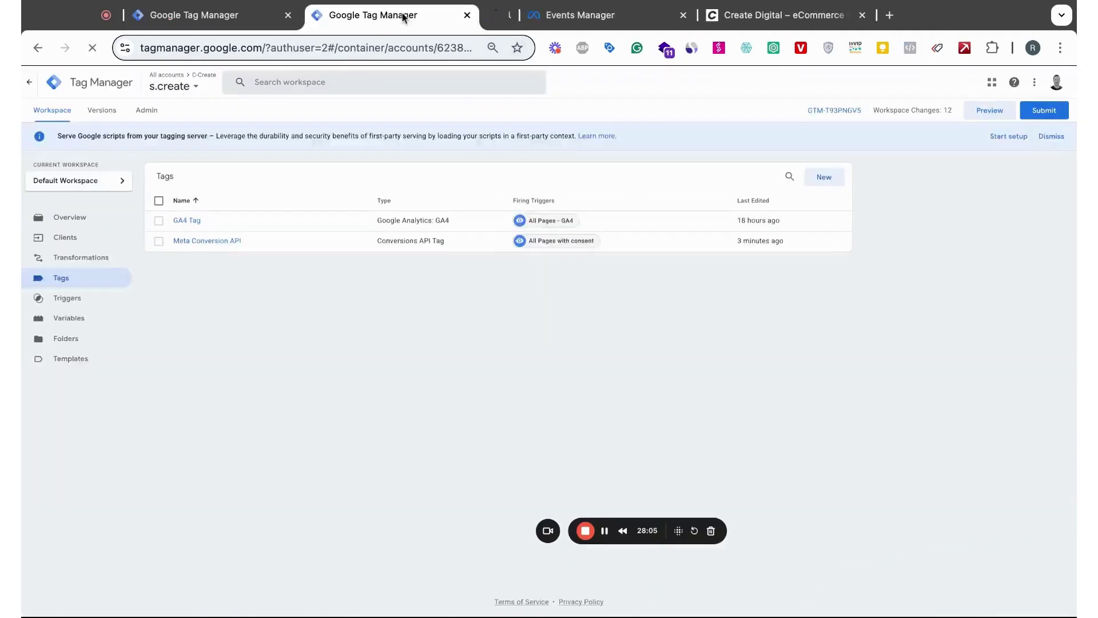
click(985, 112)
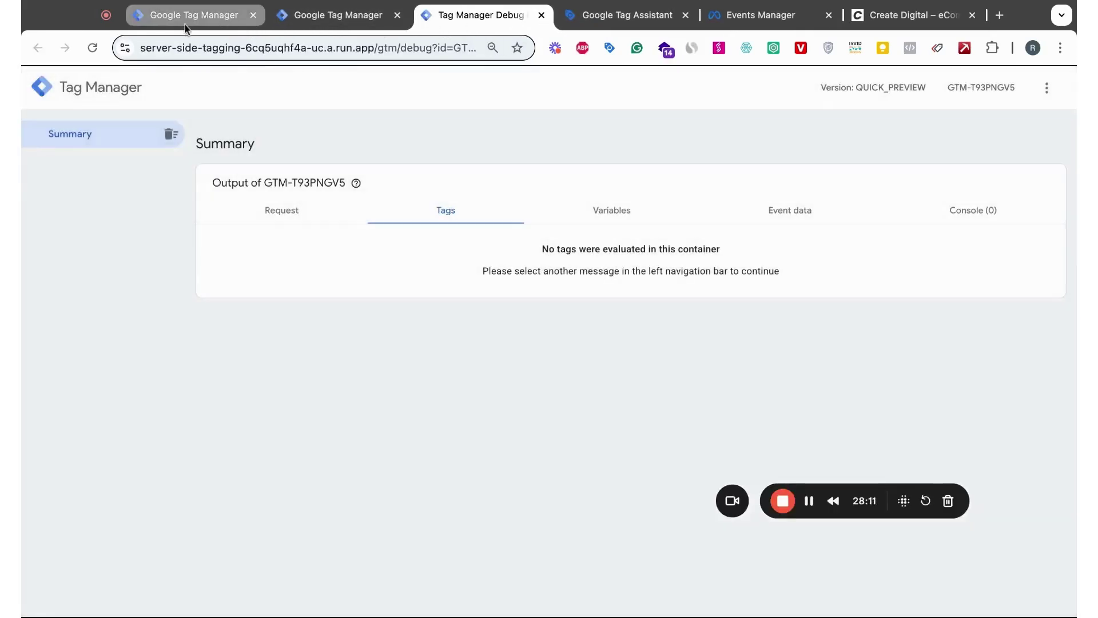
click(286, 17)
key(ctrl+shift+Tab)
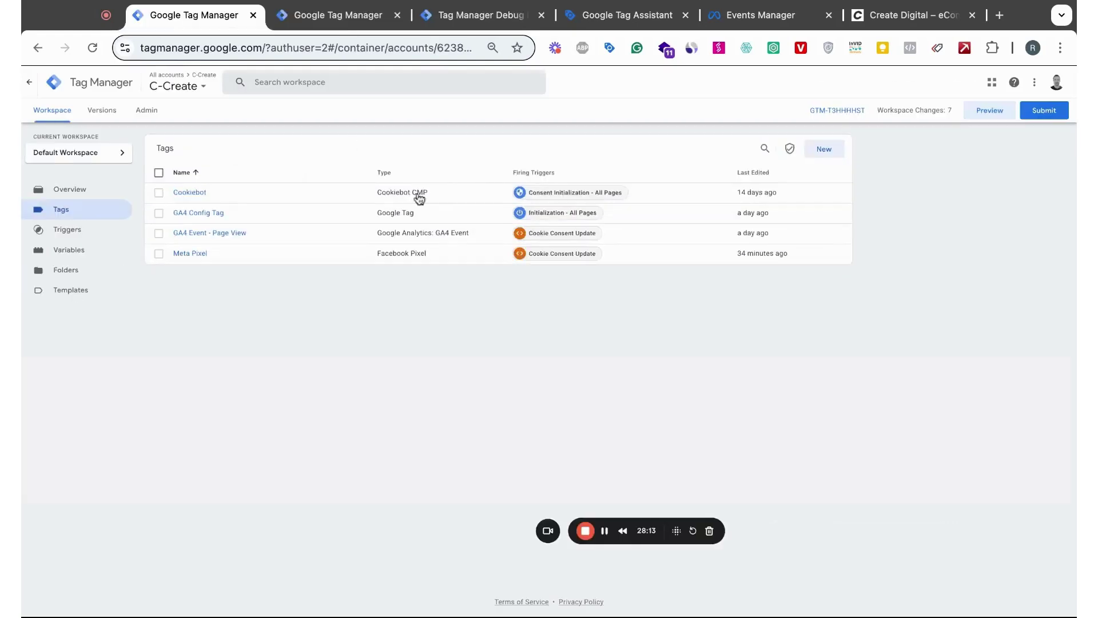
click(623, 20)
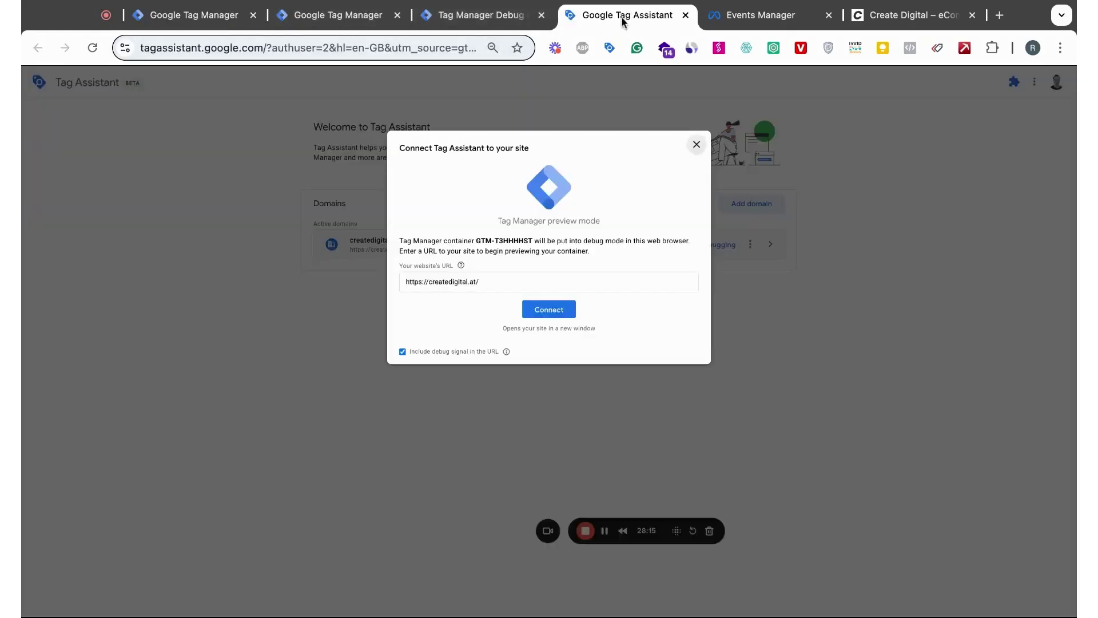
click(548, 307)
drag(617, 25, 336, 21)
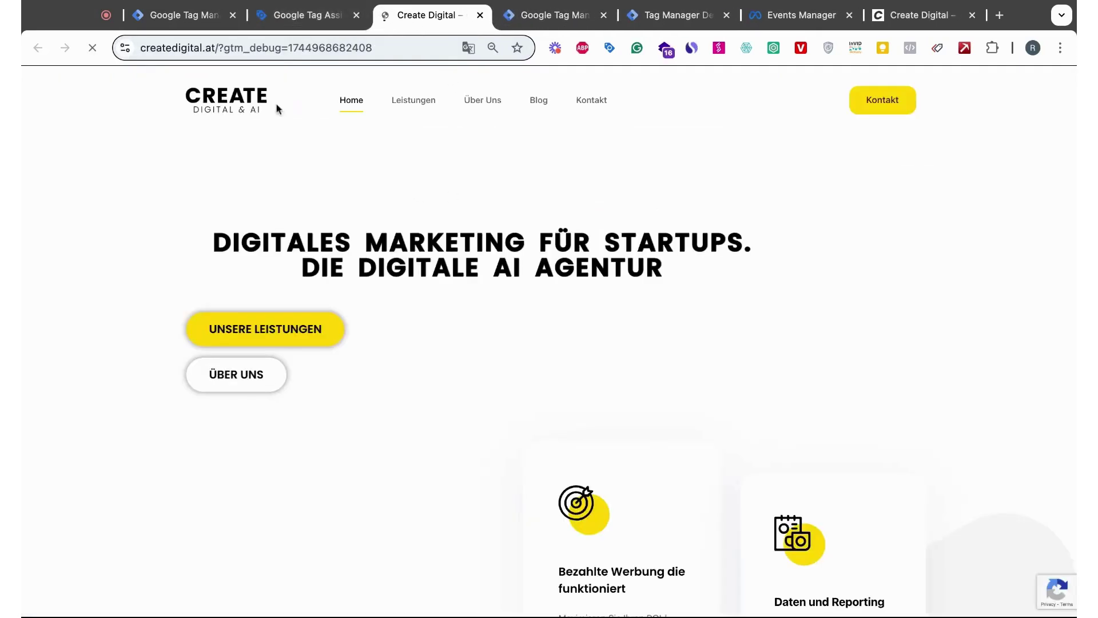
click(324, 20)
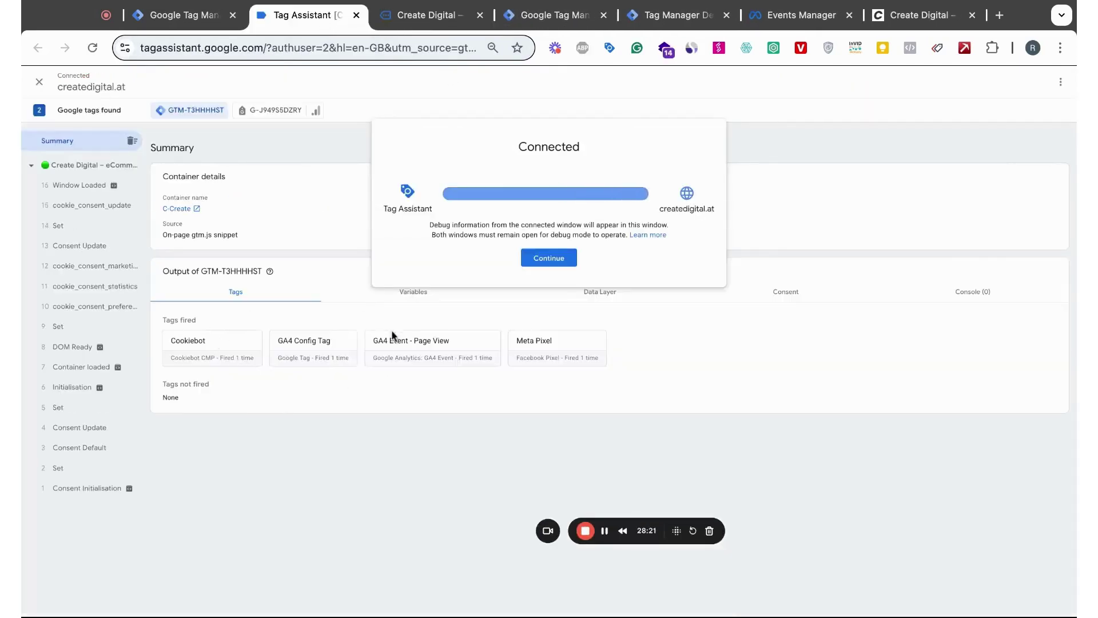
Check the current cookie consent settings on the debugged site and continue into the connected Tag Assistant session.
click(429, 16)
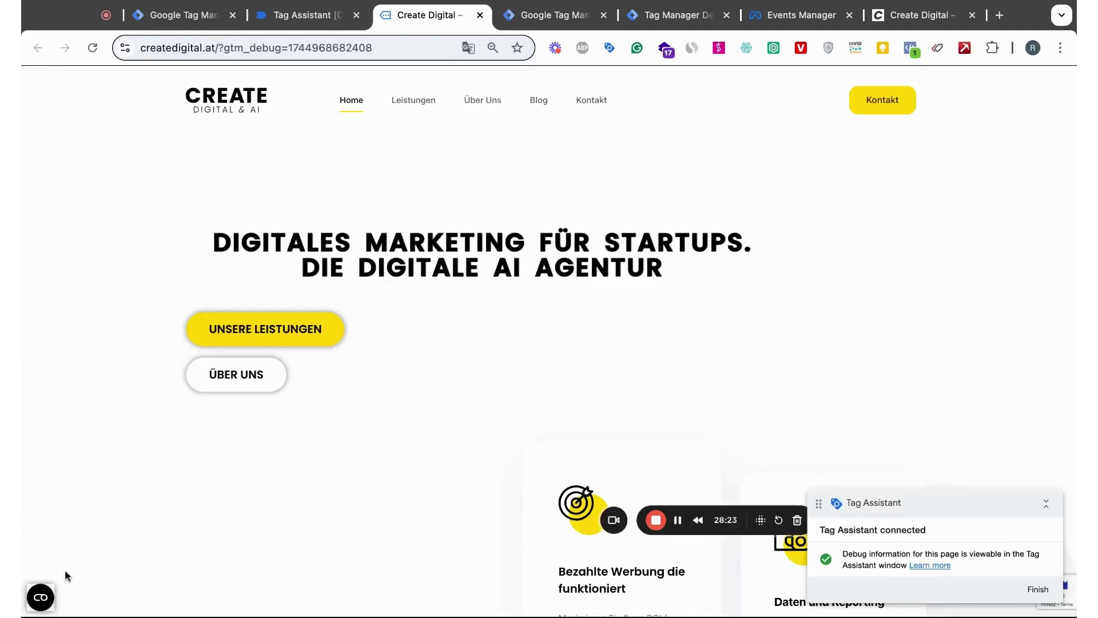
click(40, 597)
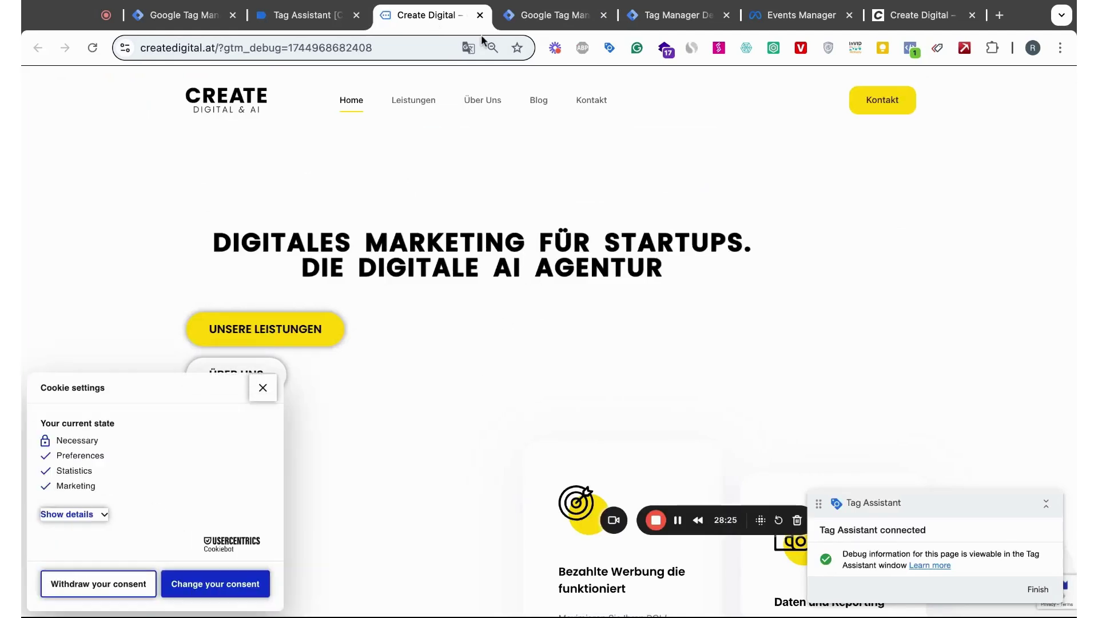
click(303, 15)
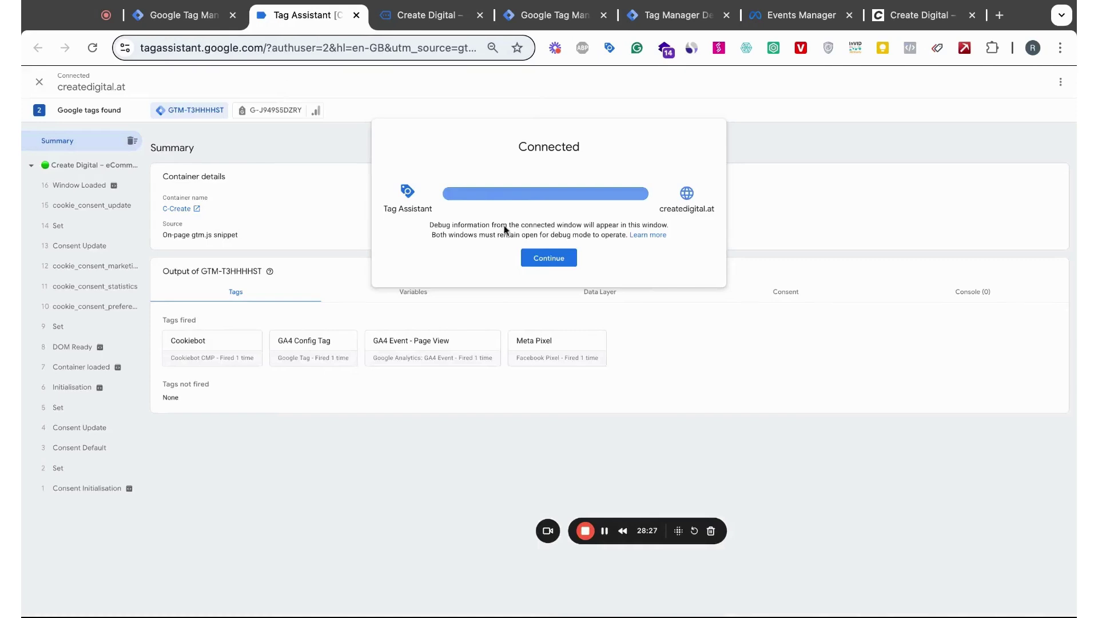
click(536, 258)
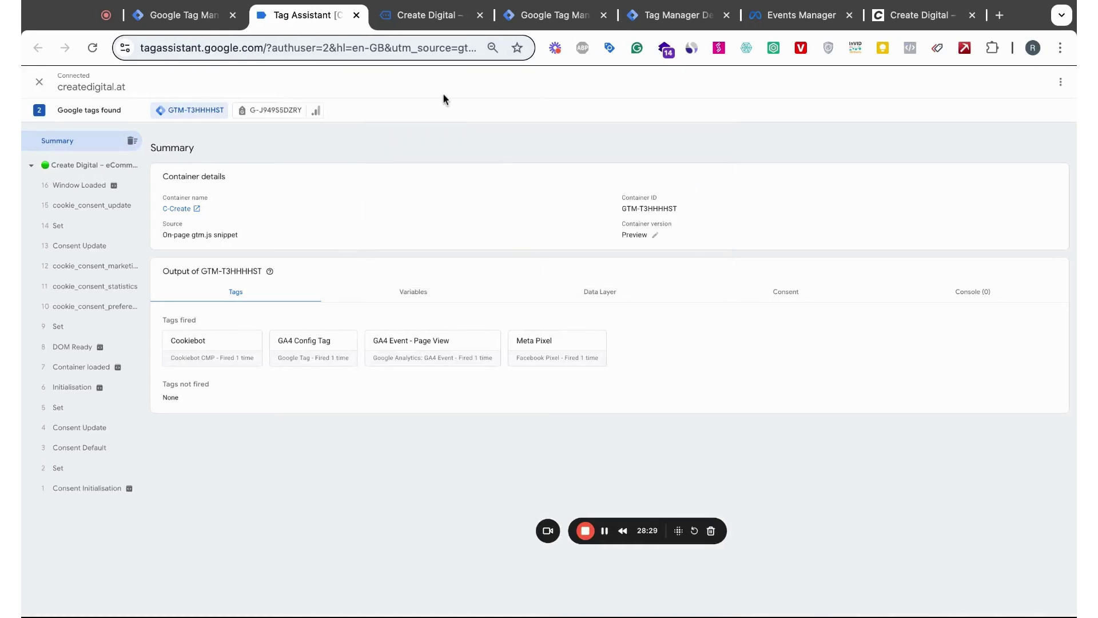
Inspect the Meta Conversion API tag's full properties, outgoing request and firing triggers in the server container's preview.
click(435, 16)
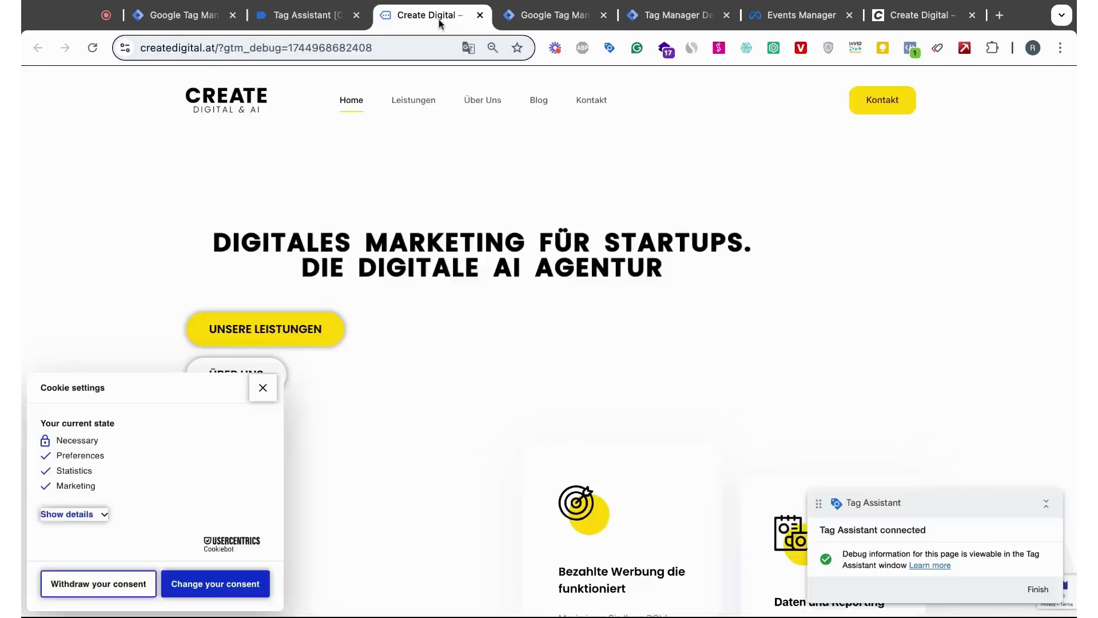
click(559, 22)
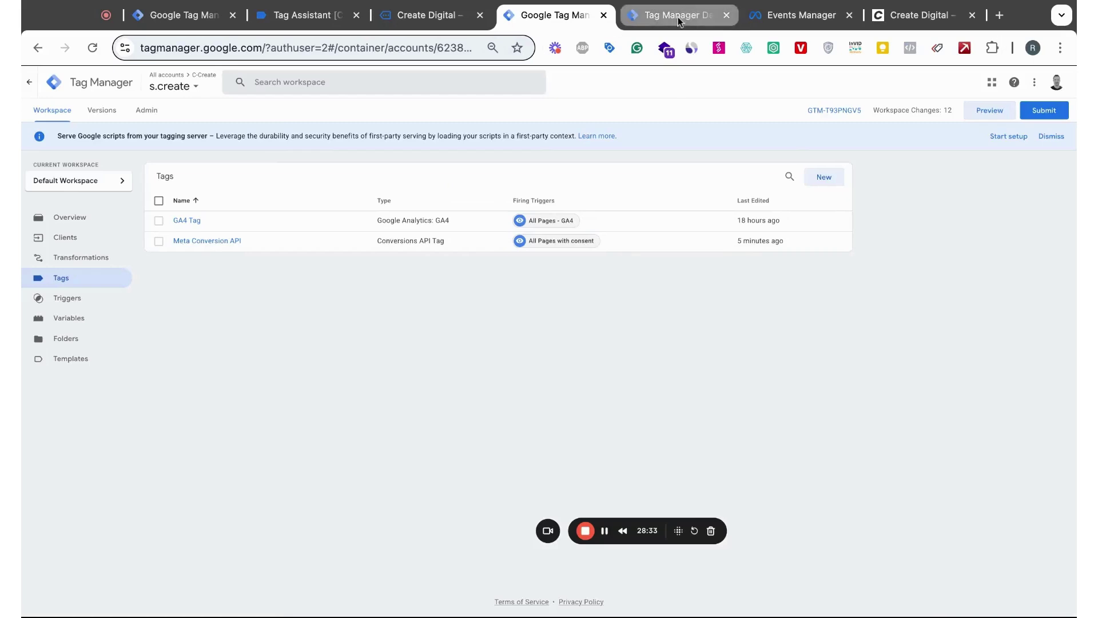
click(695, 19)
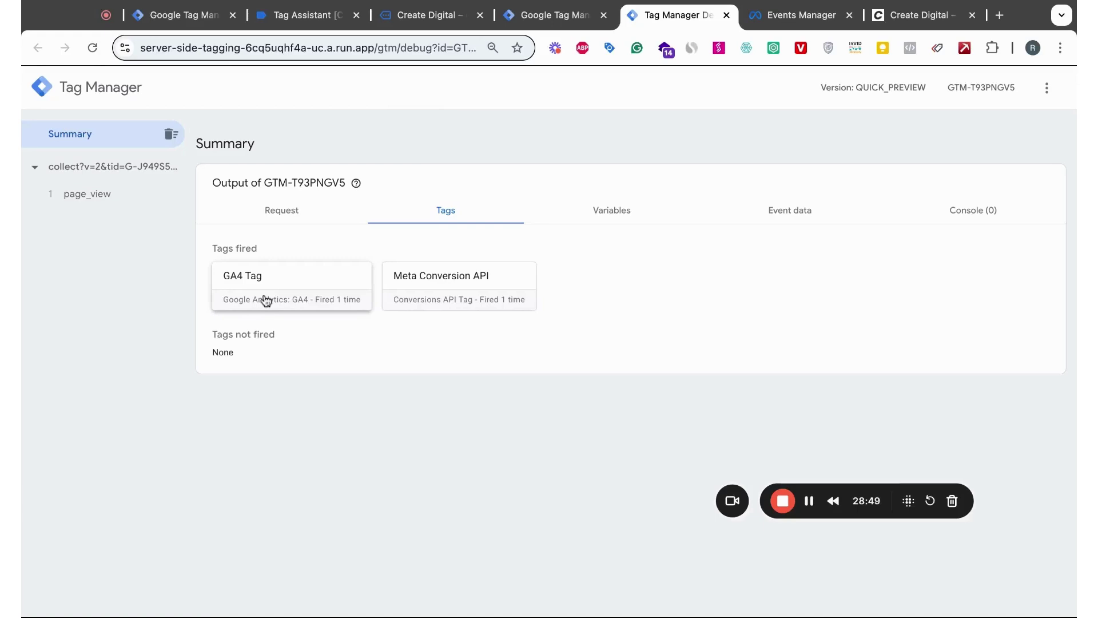
click(463, 298)
scroll(667, 370, down, 1)
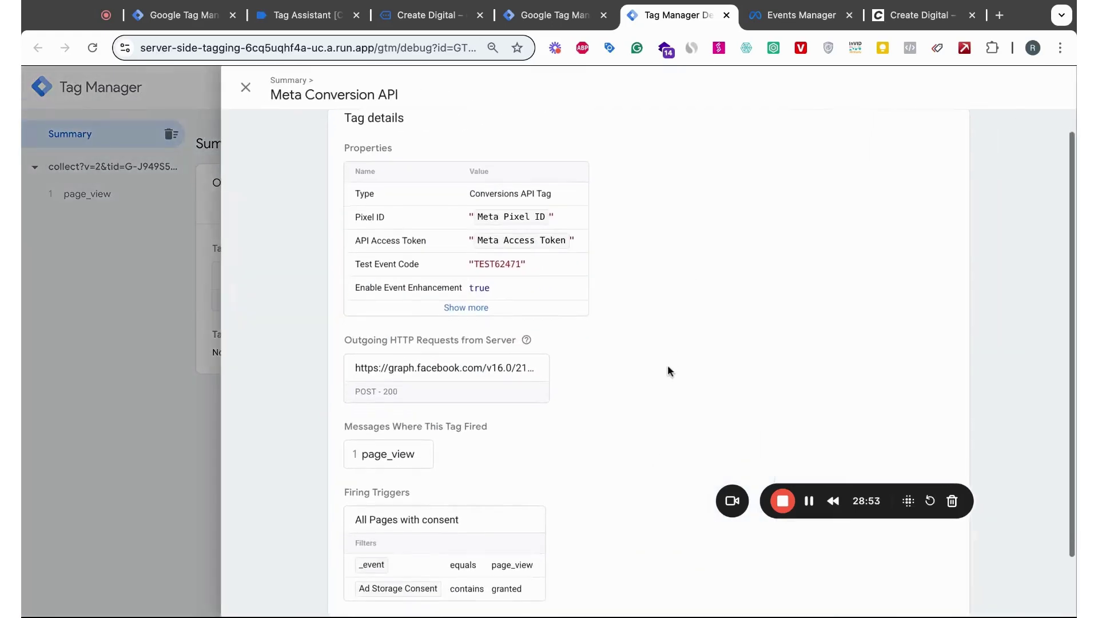
scroll(656, 358, down, 1)
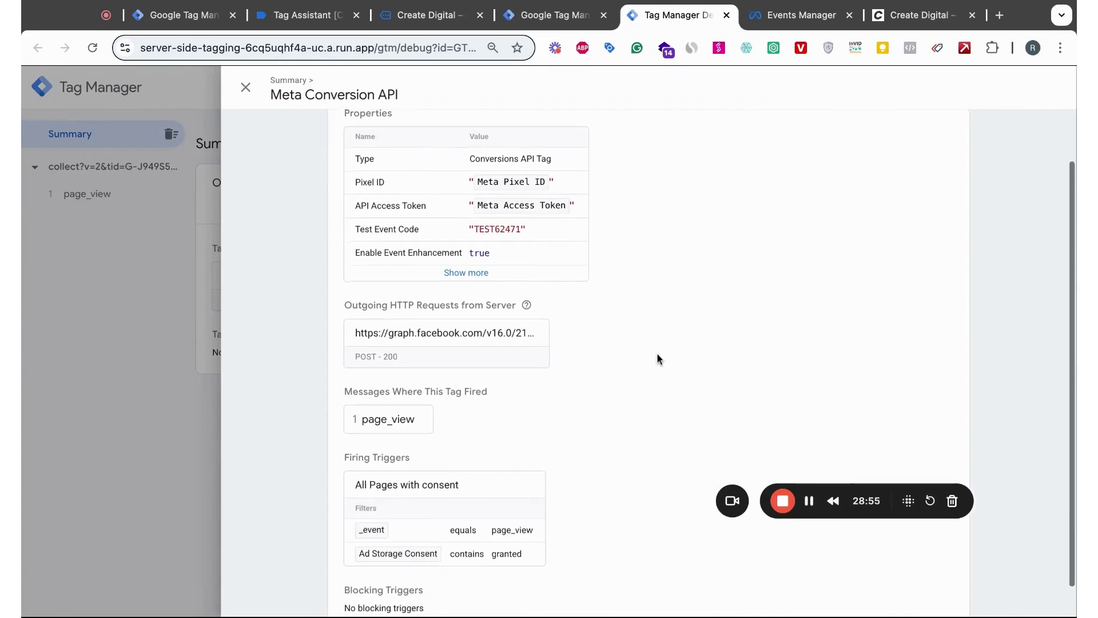
click(474, 273)
scroll(675, 343, down, 2)
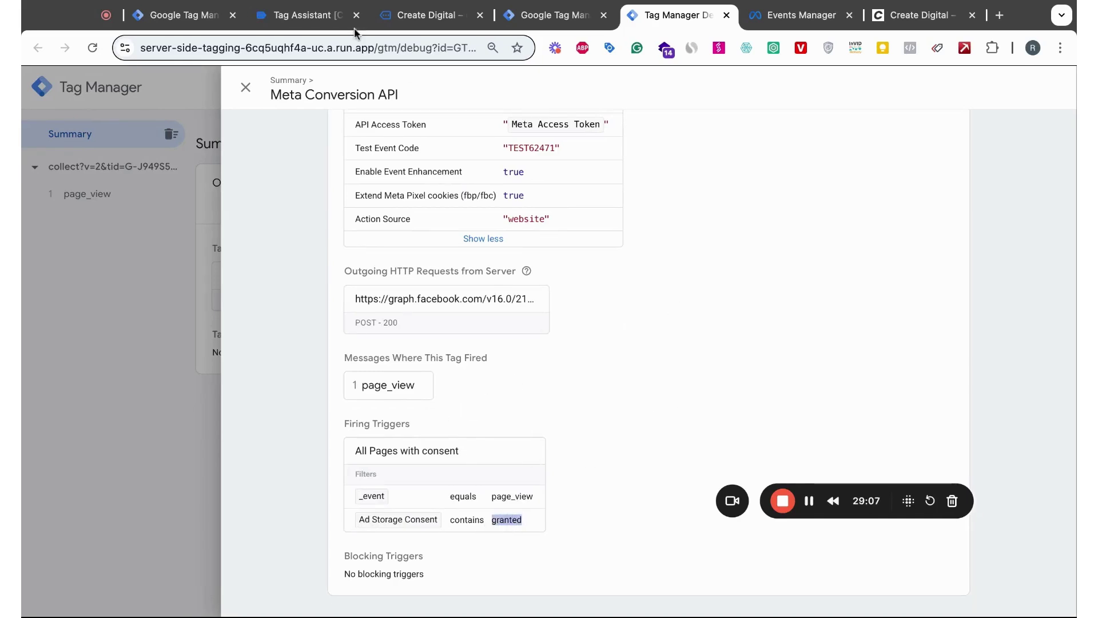
Compare the tag's ad storage consent condition with the cookie settings on the debugged site, and close the tag details.
click(389, 13)
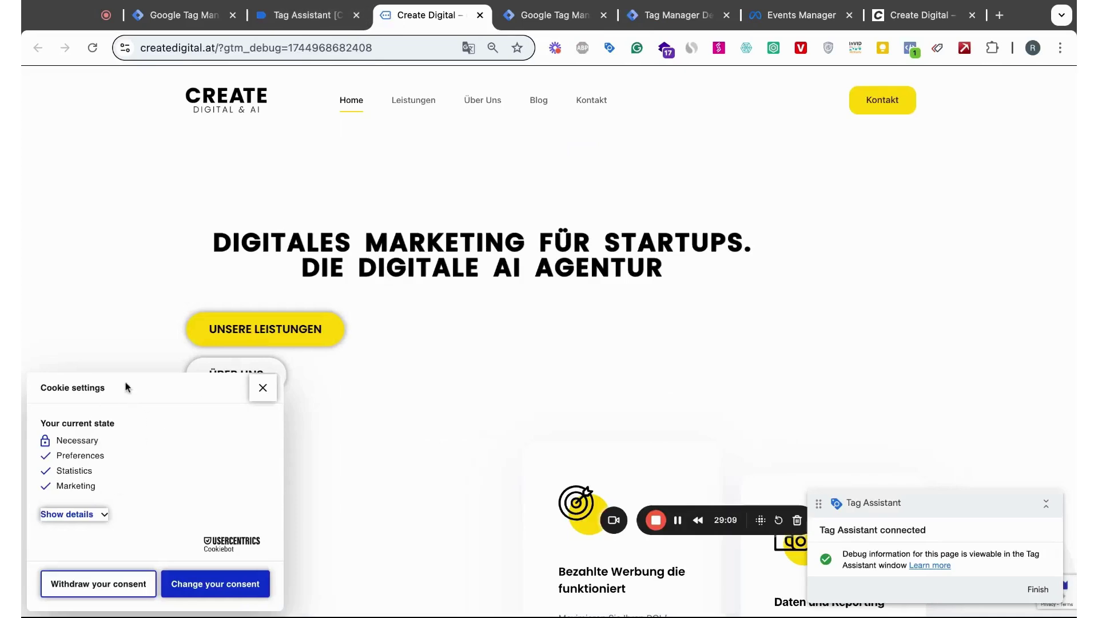
click(661, 17)
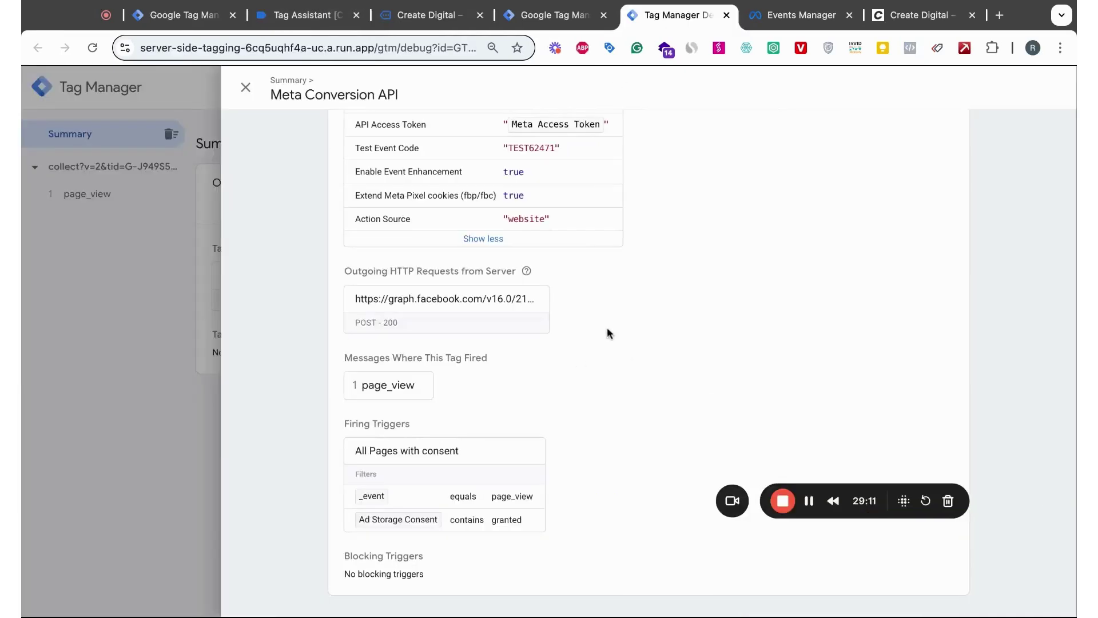
scroll(606, 327, up, 3)
click(246, 91)
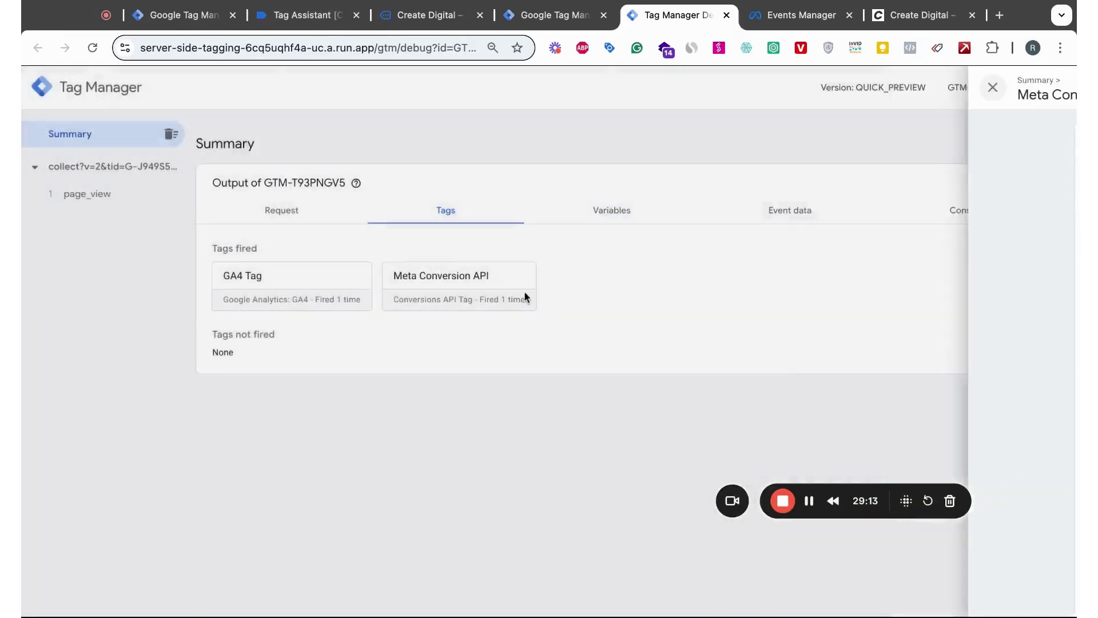
Examine the page_view event's outgoing graph.facebook.com request in the server preview, including its request body and response.
click(797, 212)
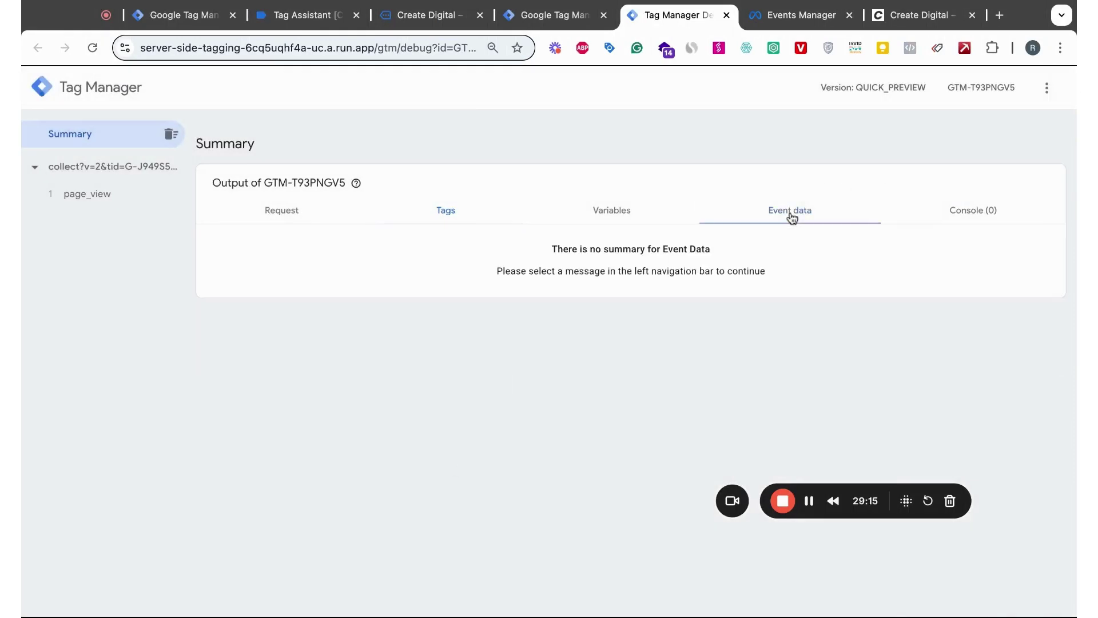
click(267, 216)
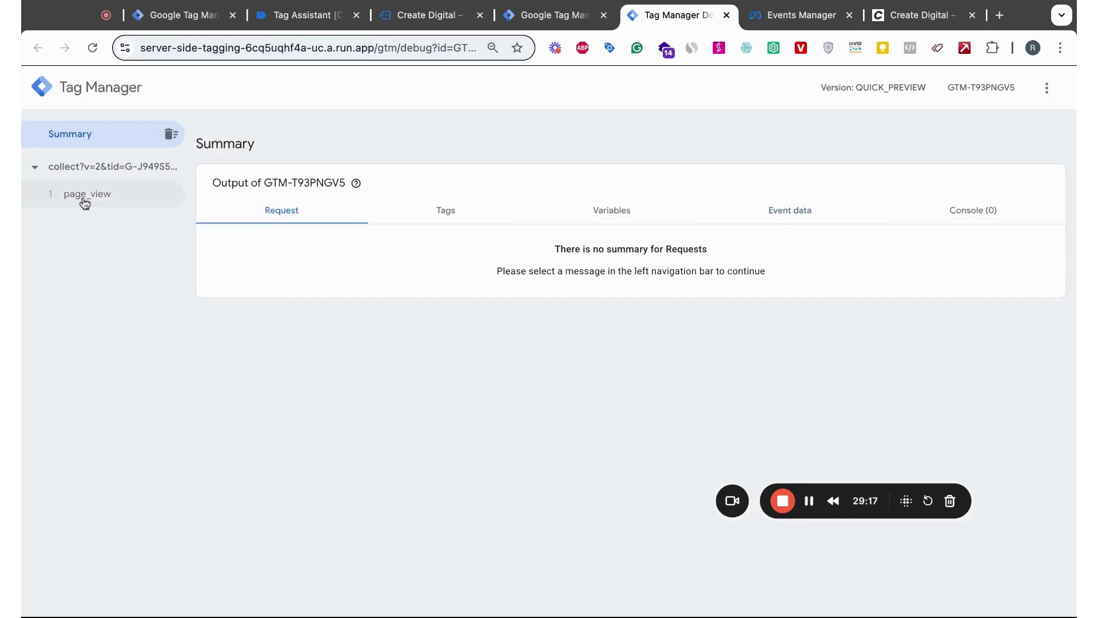
click(83, 198)
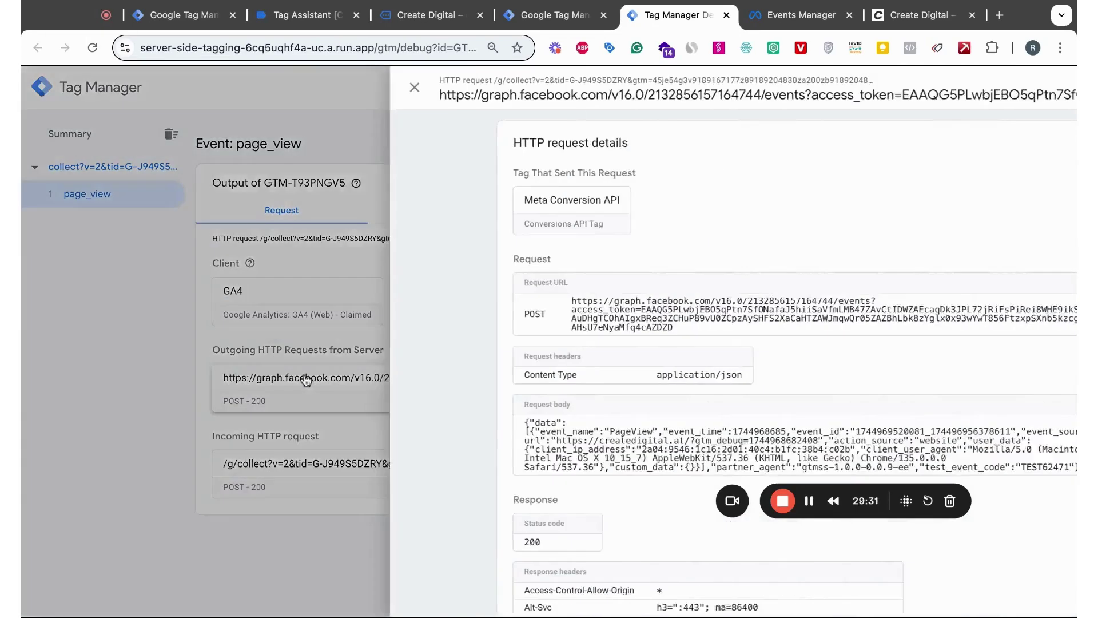
click(322, 383)
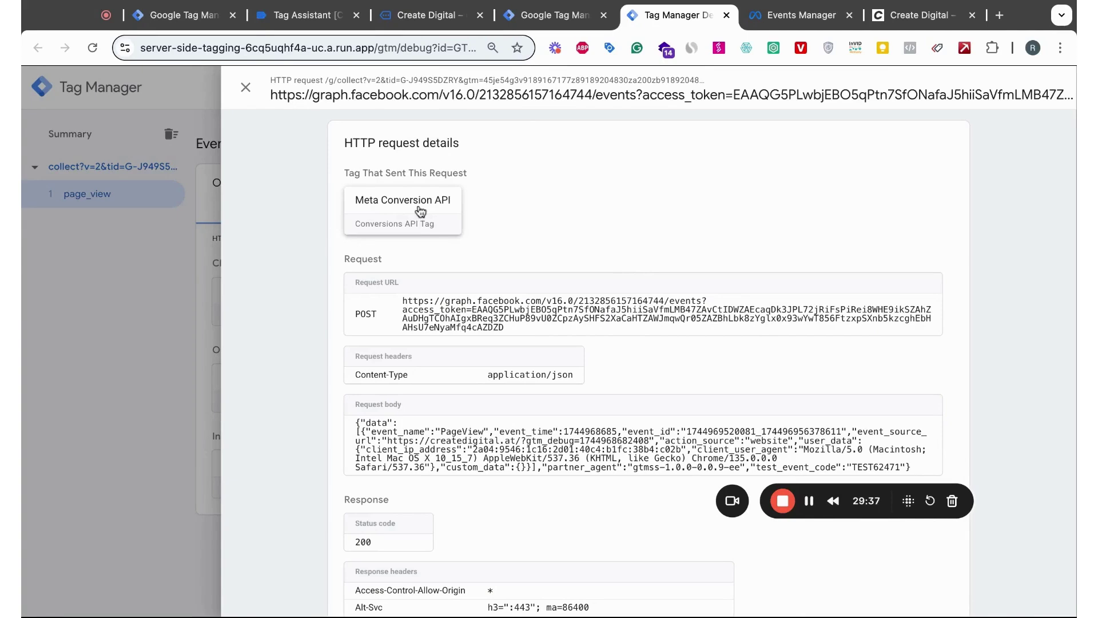
click(246, 88)
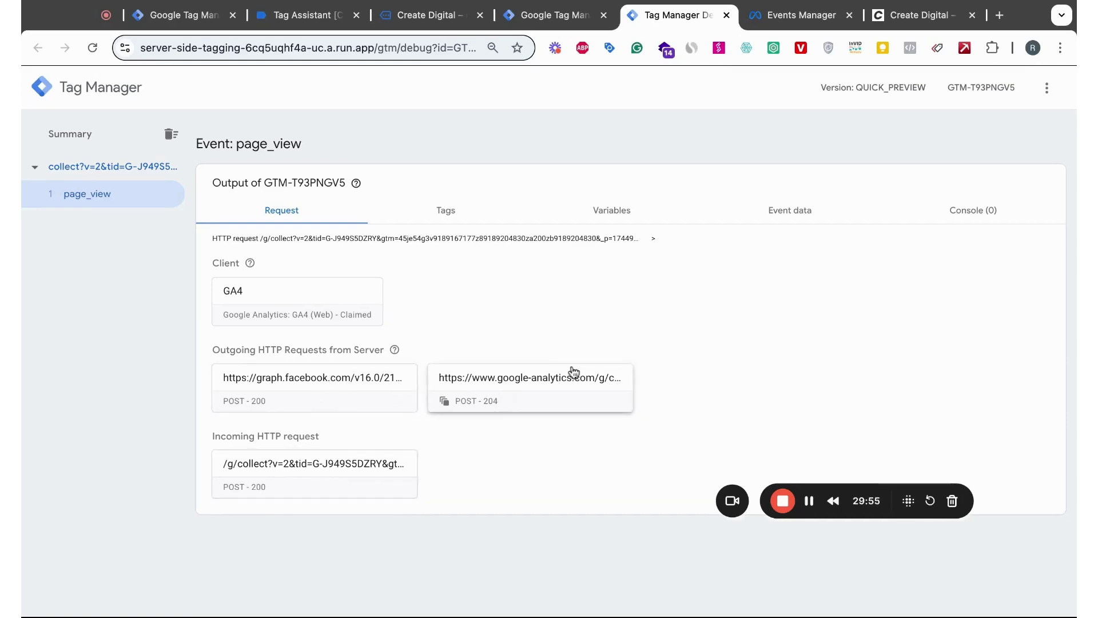
Switch to Meta Events Manager and examine the details of the server PageView test event for CD_Pixel.
mouse_move(395, 352)
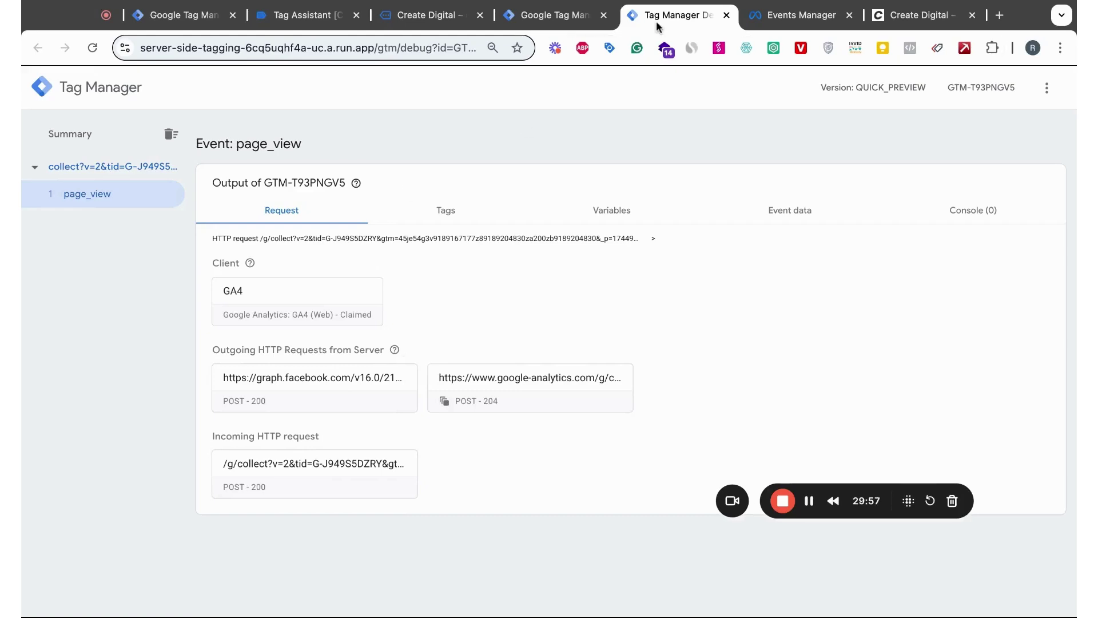
click(801, 15)
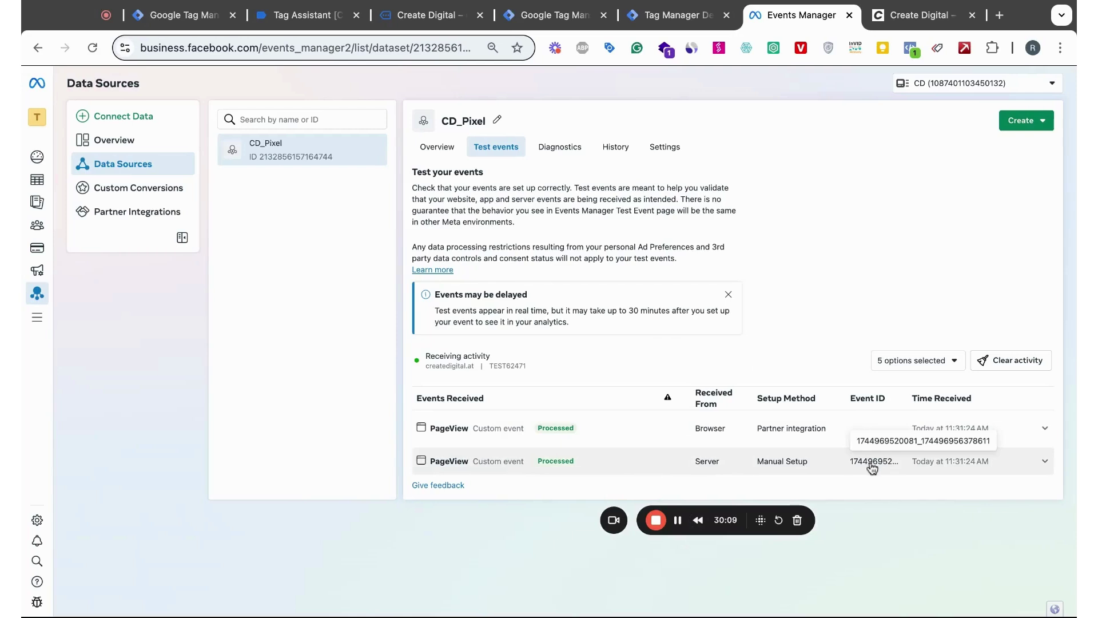
click(1045, 463)
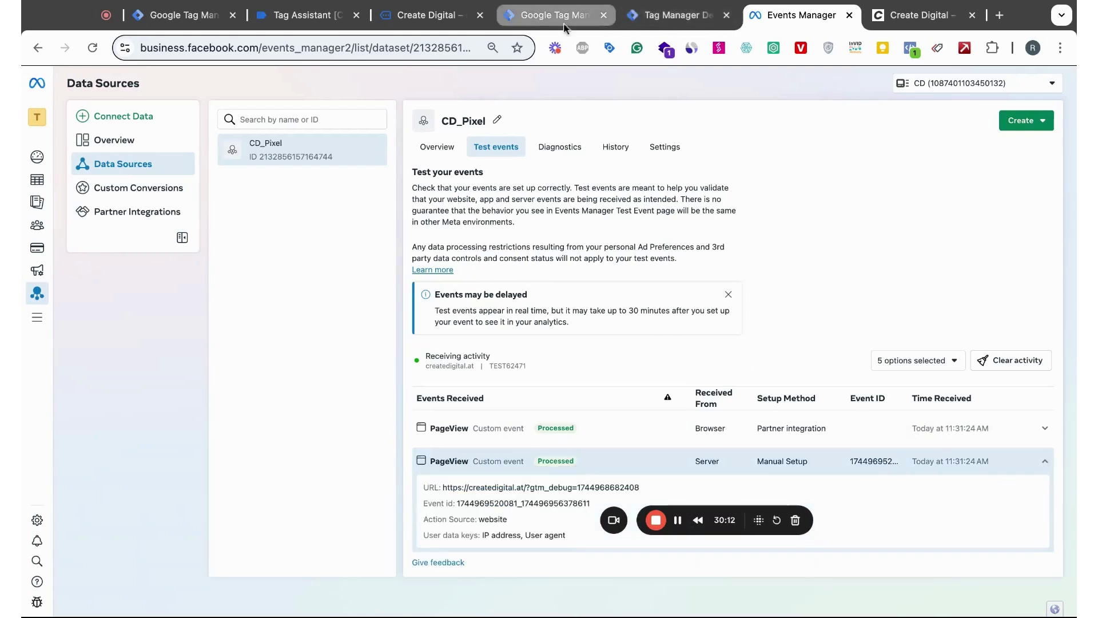
click(543, 15)
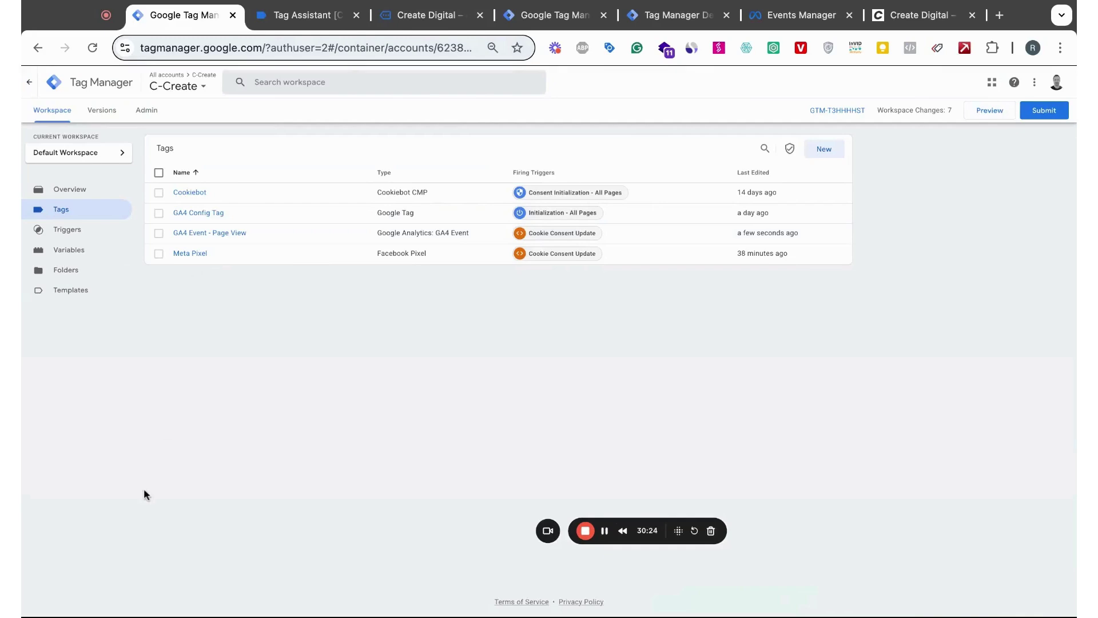
mouse_move(553, 539)
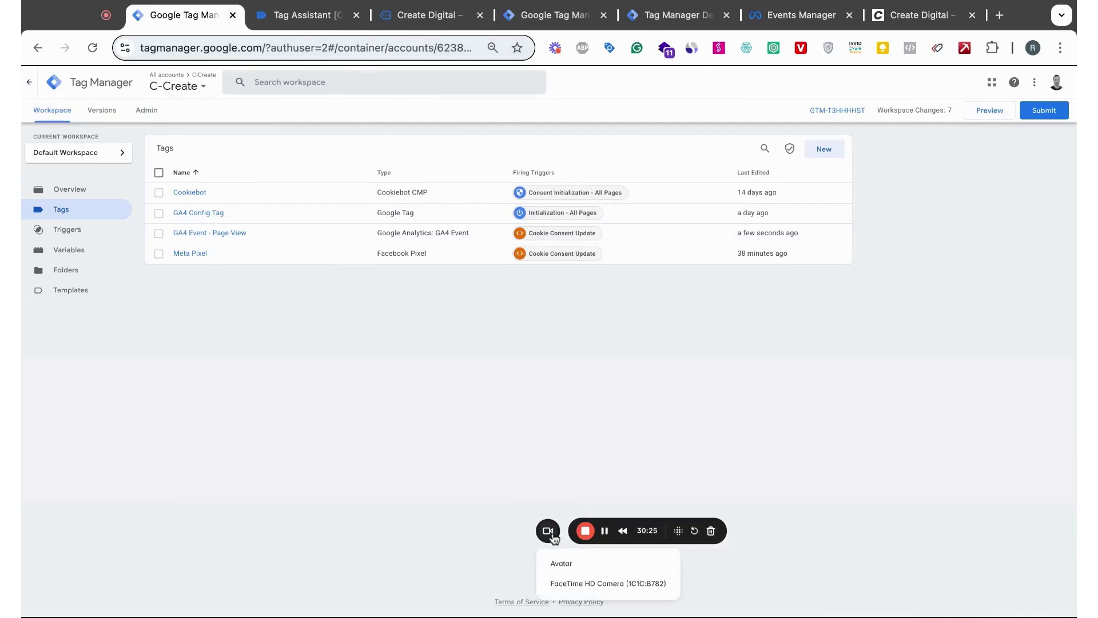
click(568, 585)
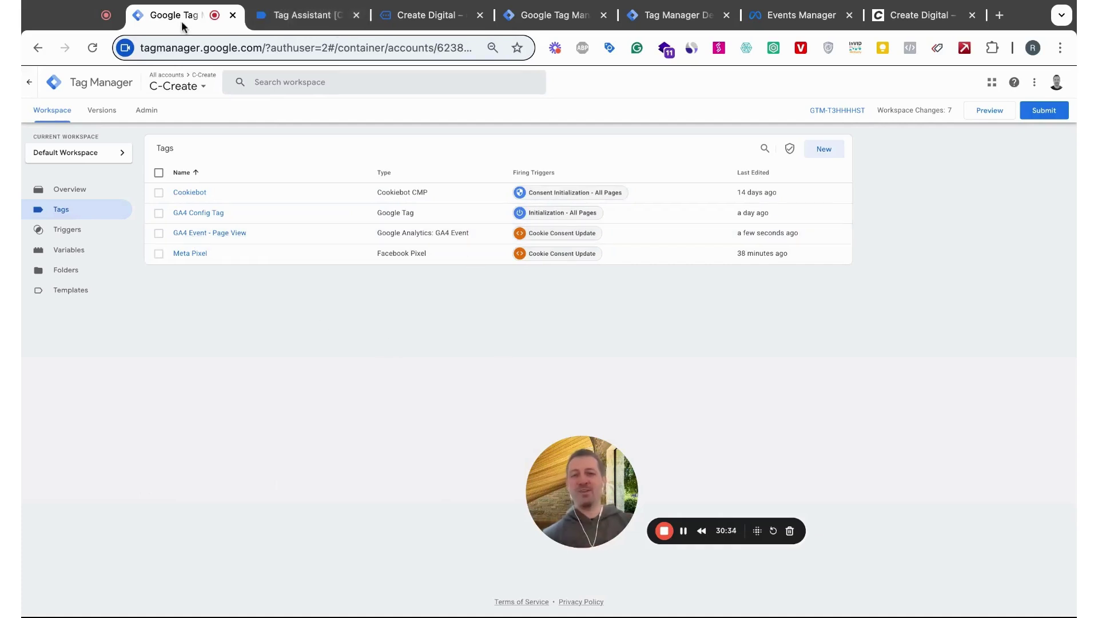
click(812, 14)
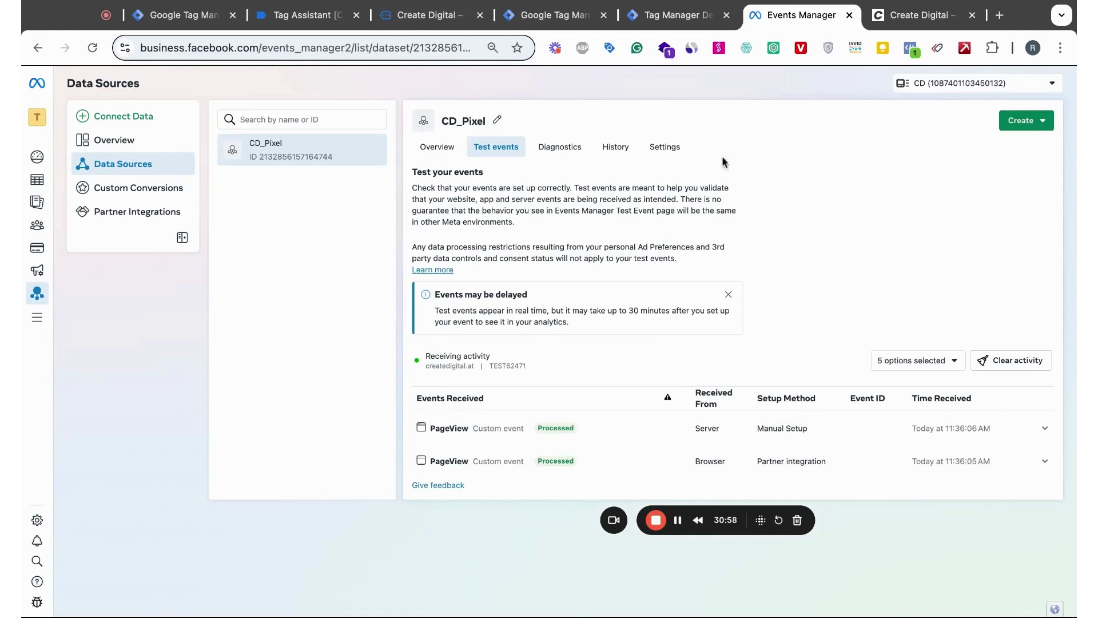
click(181, 20)
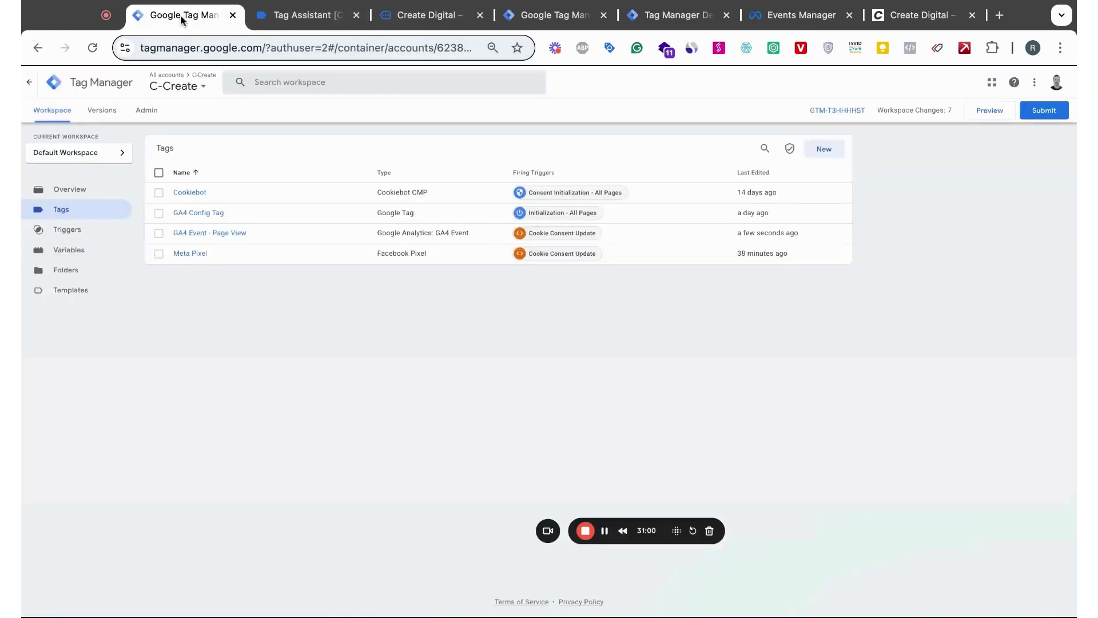
click(548, 530)
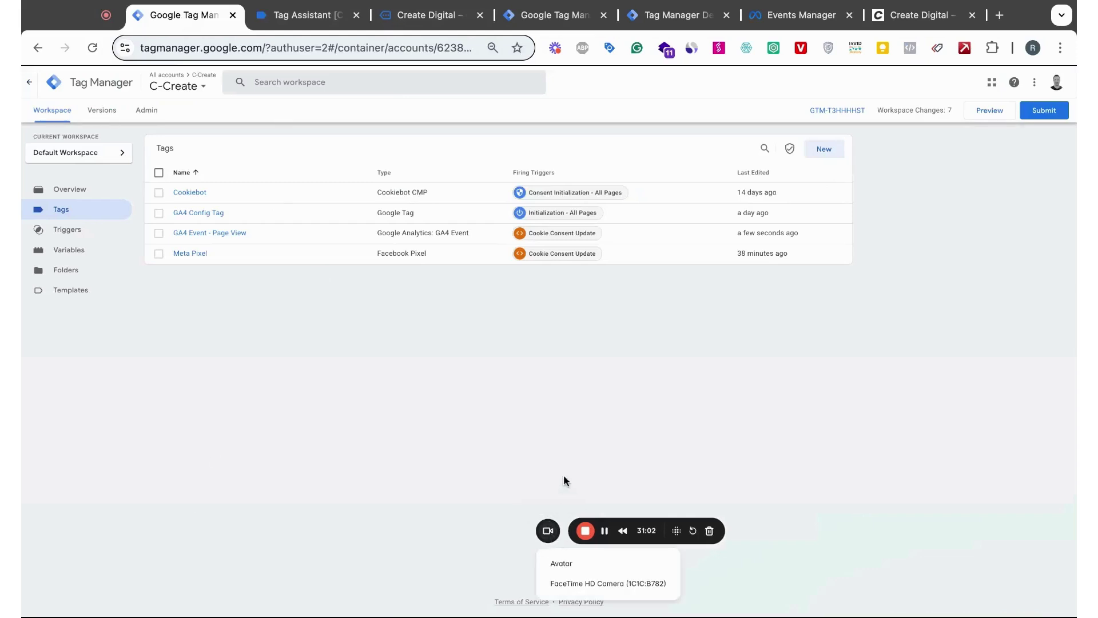
click(566, 591)
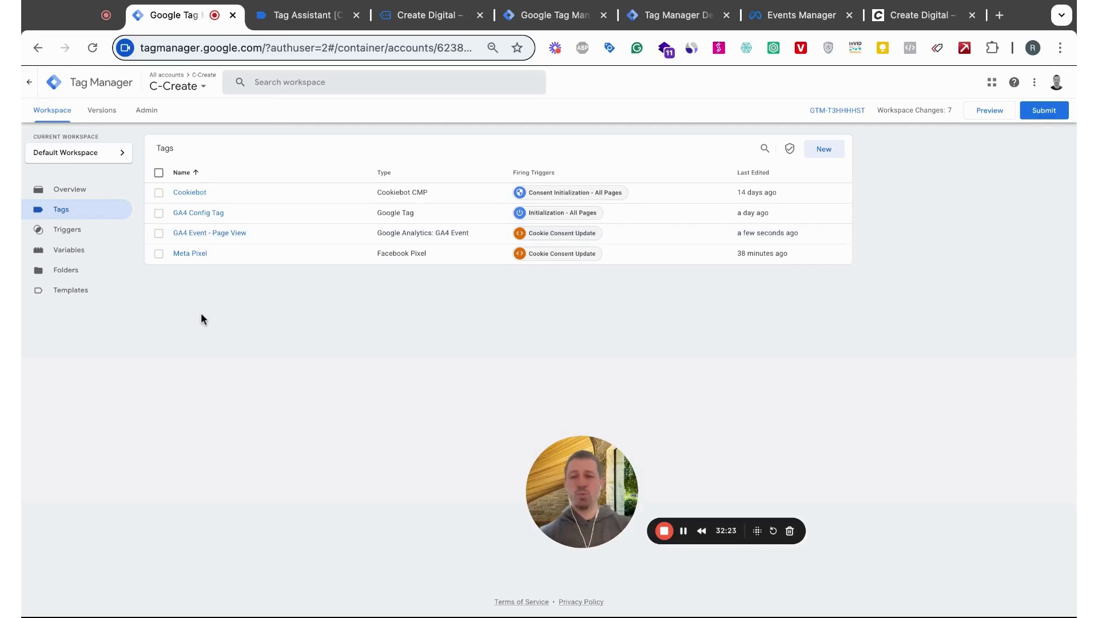
Review the Meta Pixel tag's configuration, consent settings and trigger in the C-Create web container, and close it unchanged.
click(188, 254)
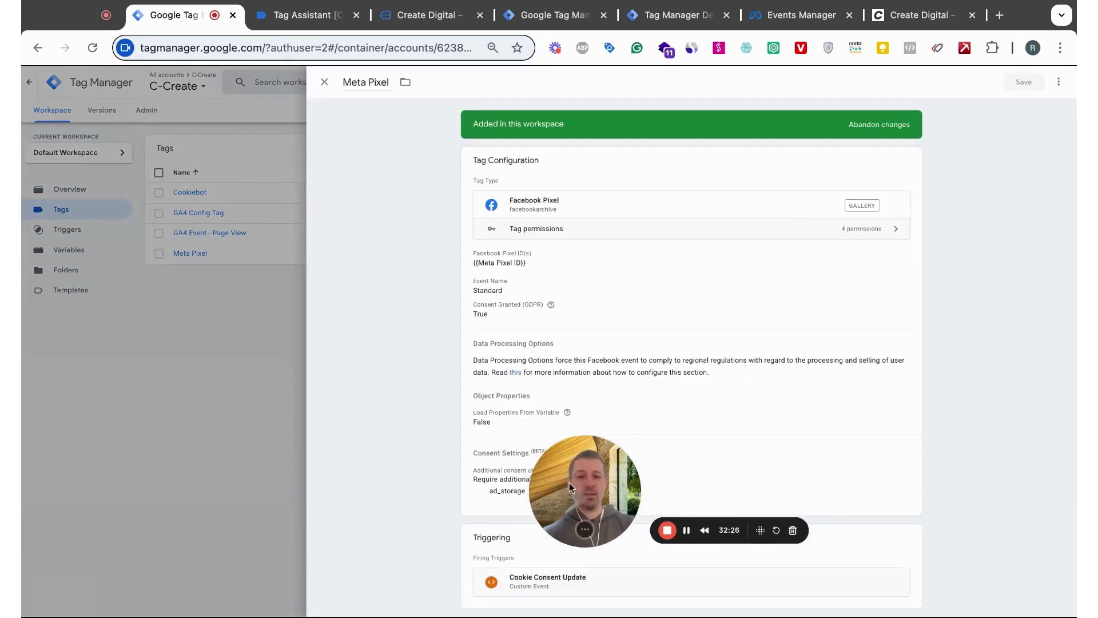
drag(569, 483, 980, 395)
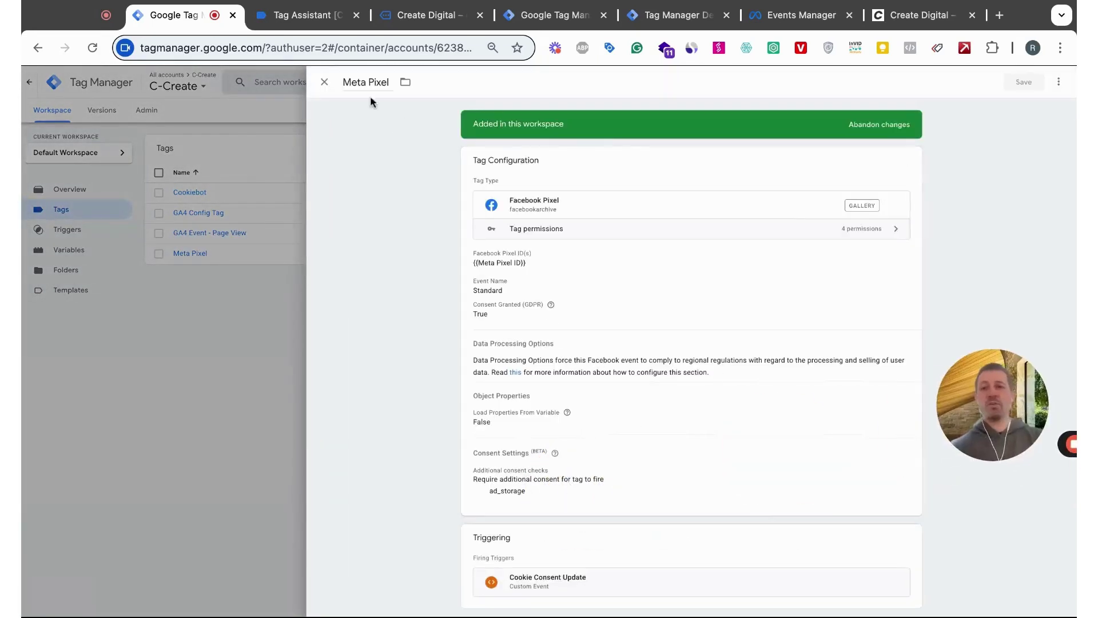
click(323, 82)
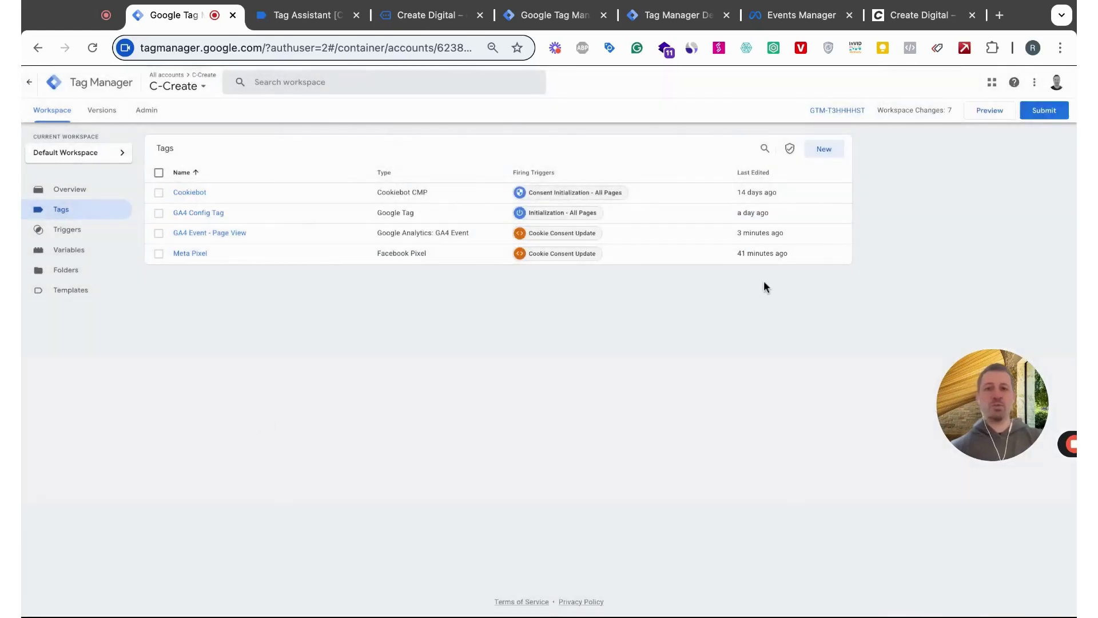
Delete the Event ID variable from the web container's user-defined variables.
click(69, 250)
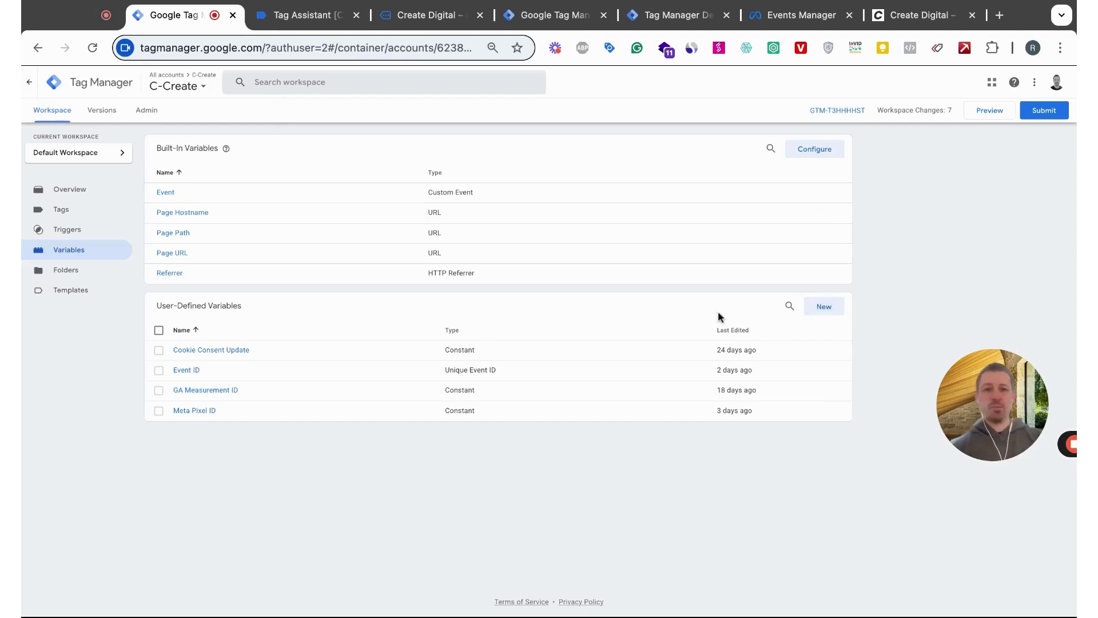
click(822, 309)
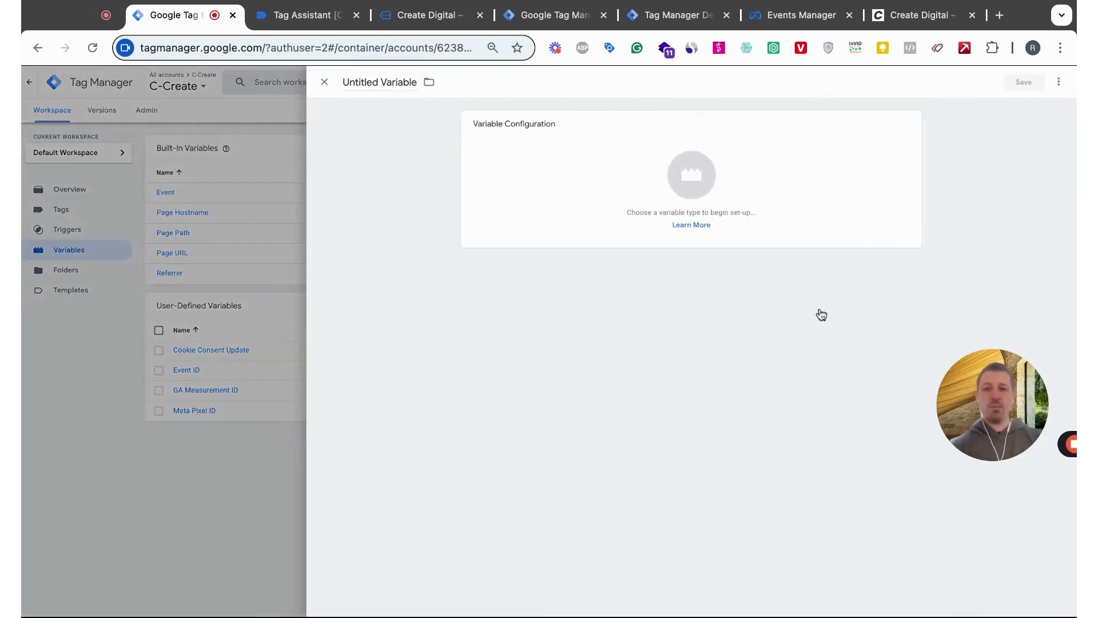
click(325, 83)
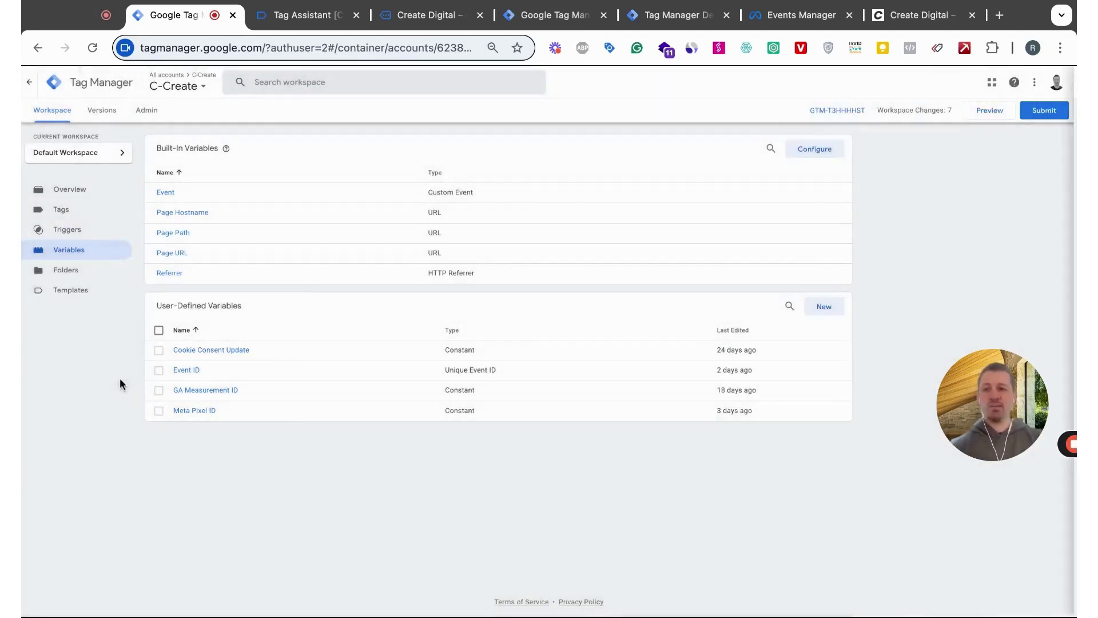
click(159, 370)
click(835, 307)
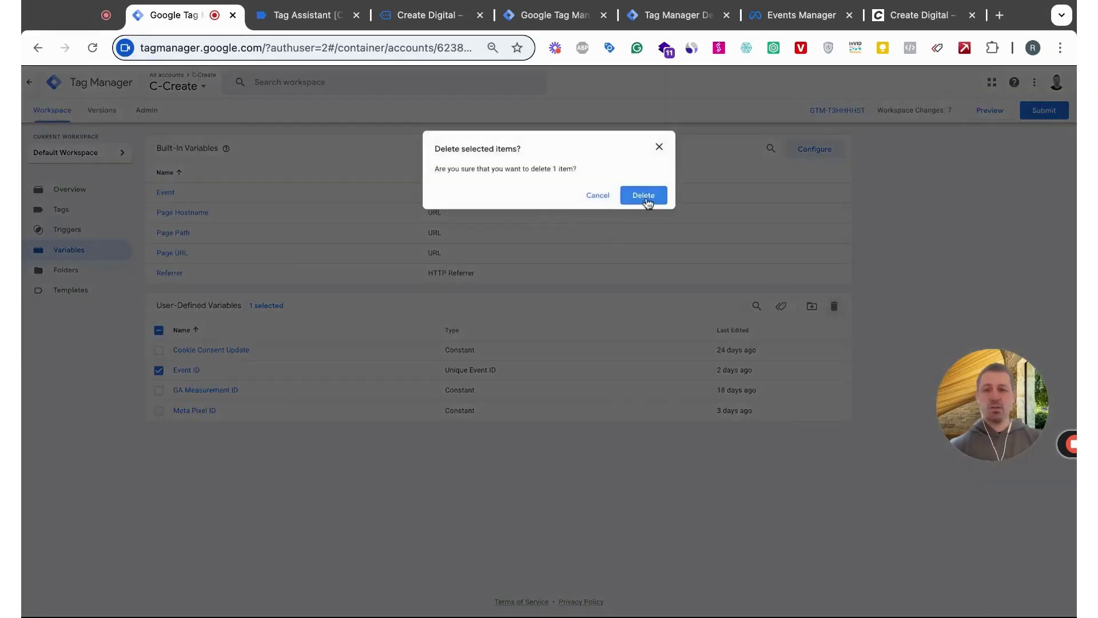
click(643, 194)
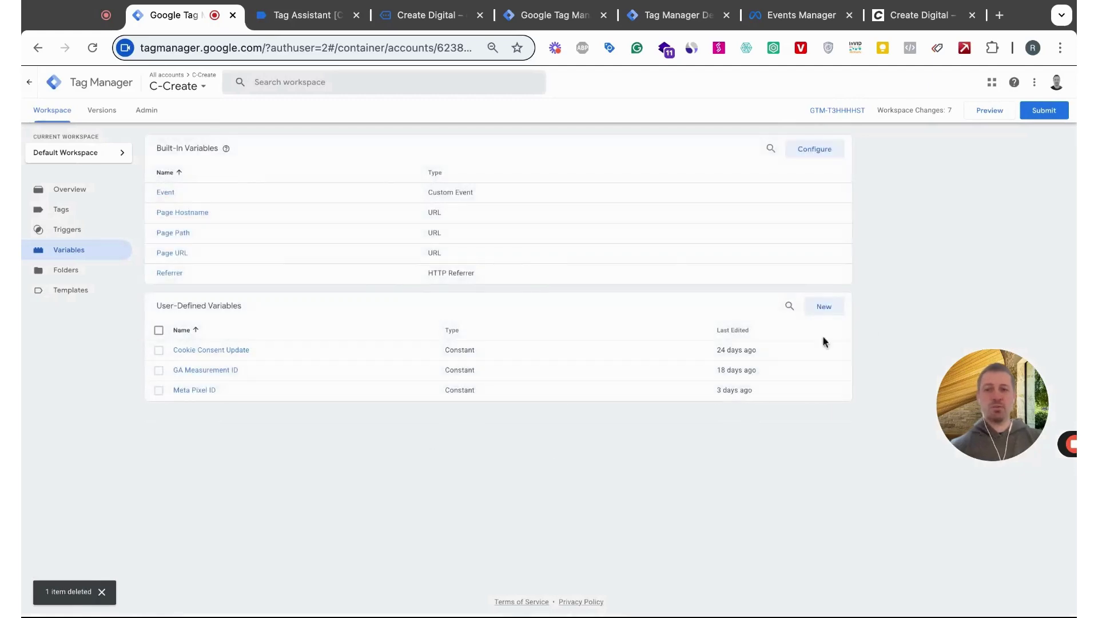
Start a new user-defined variable using the Unique Event ID template by stape-io from the Community Template Gallery.
click(824, 308)
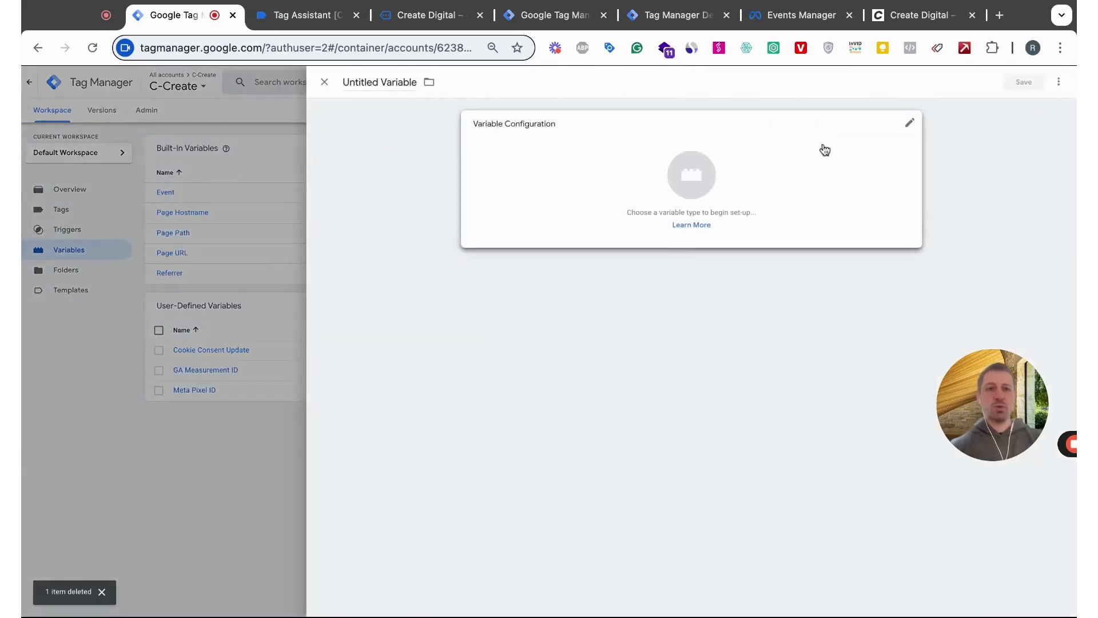
click(824, 147)
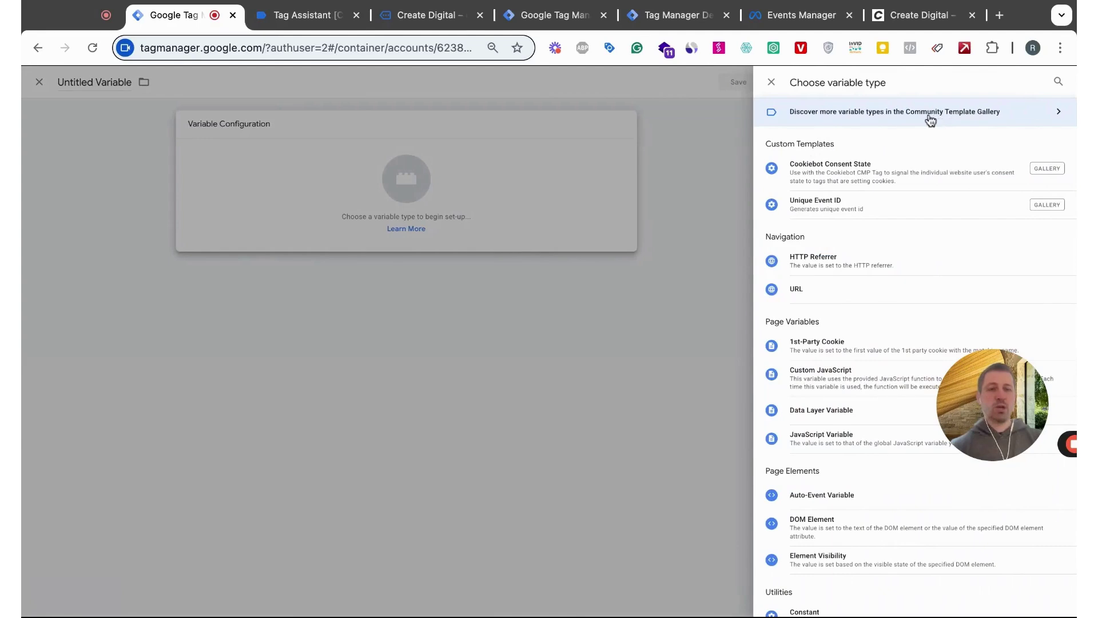
click(959, 120)
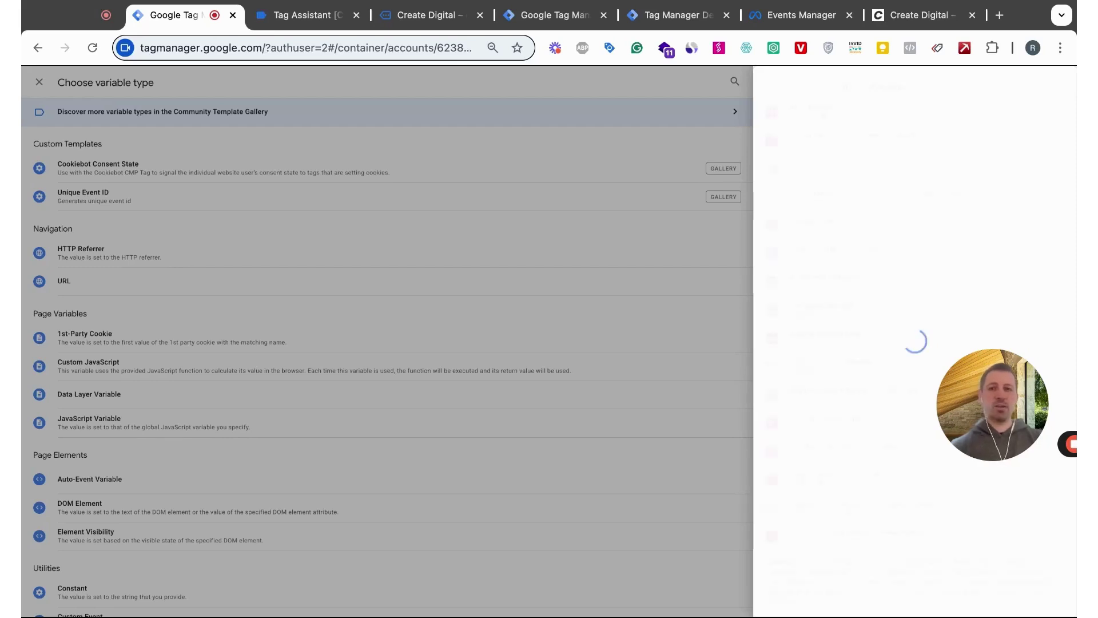
click(1054, 81)
text(uniq)
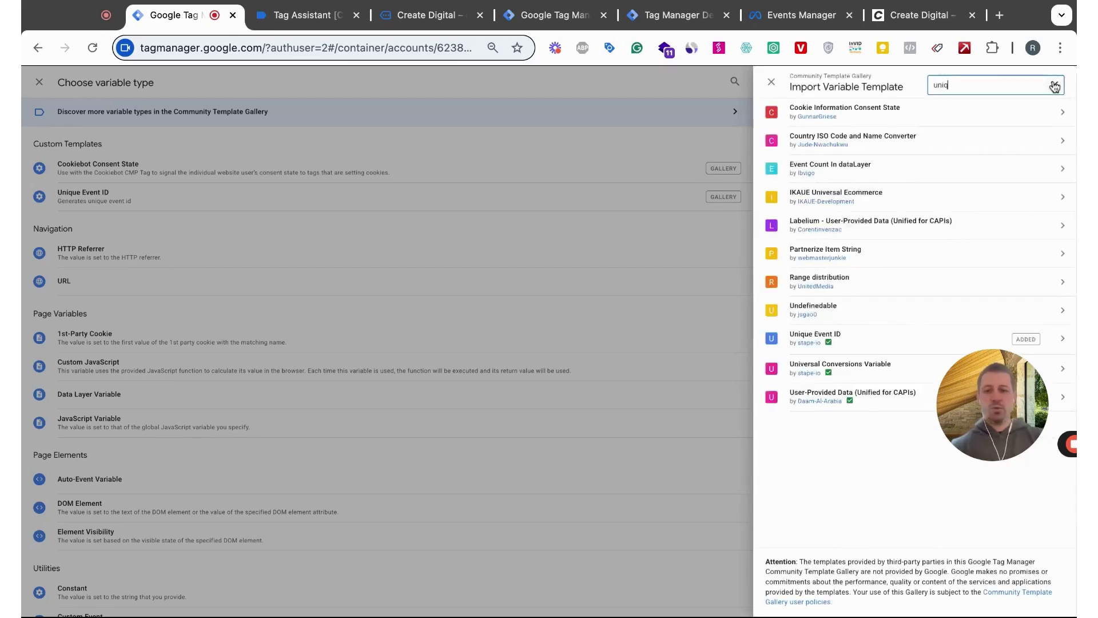
text(ue)
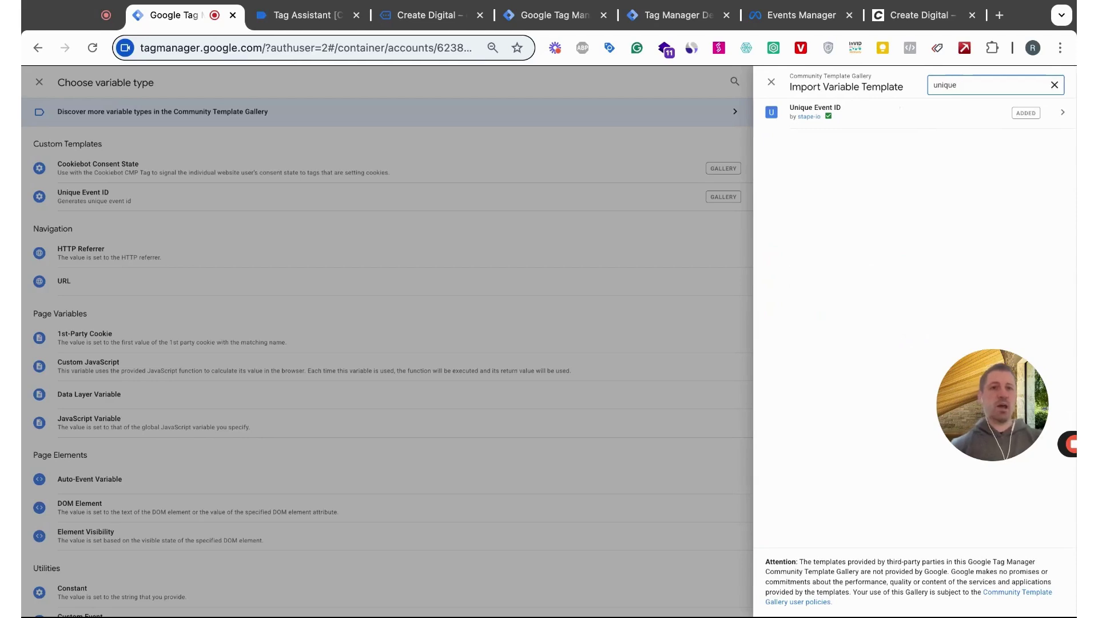
text(event id)
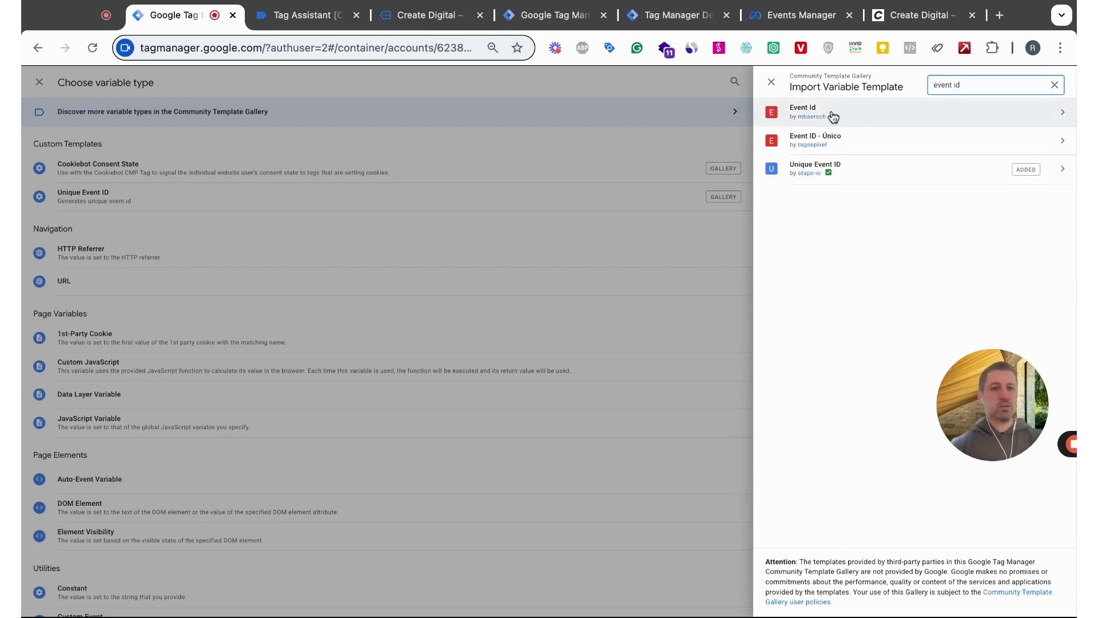
click(811, 172)
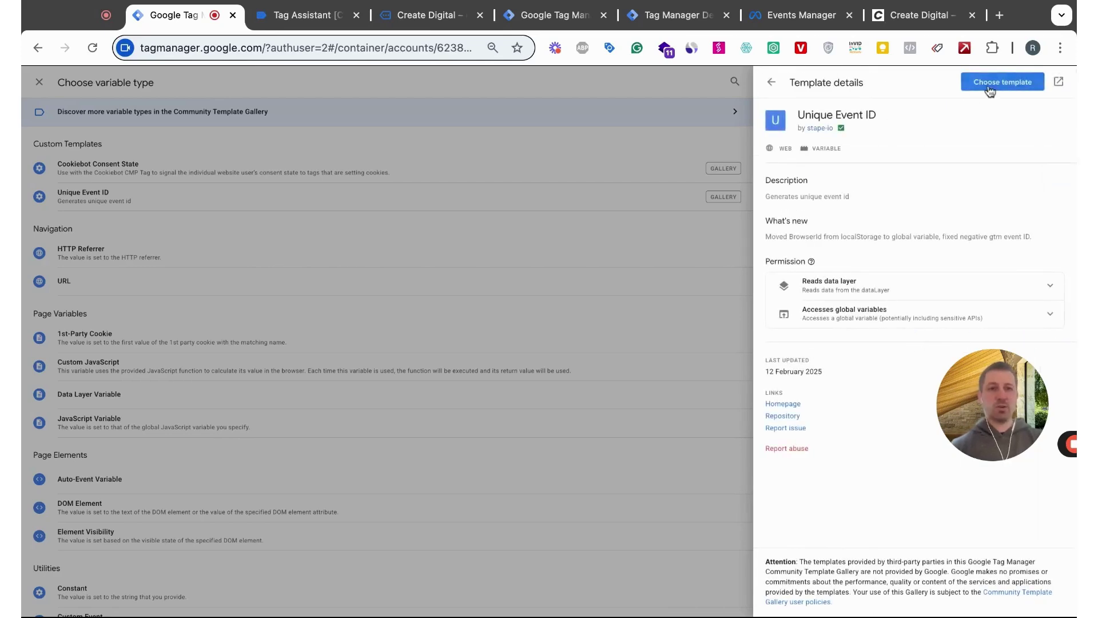
click(1001, 81)
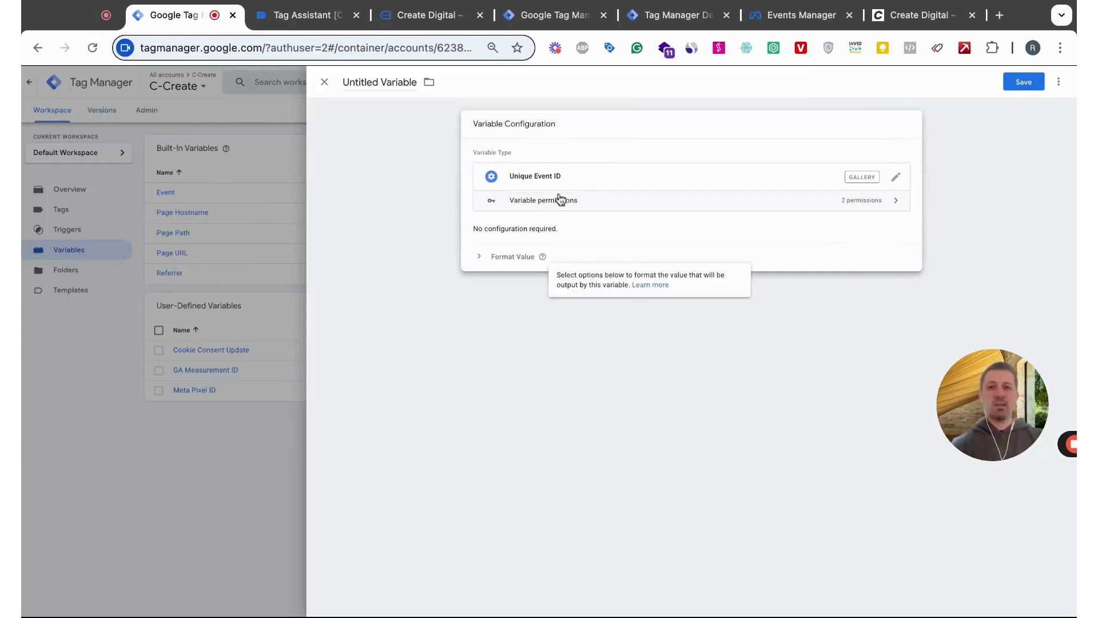
Name the new variable Event ID and save it.
click(388, 82)
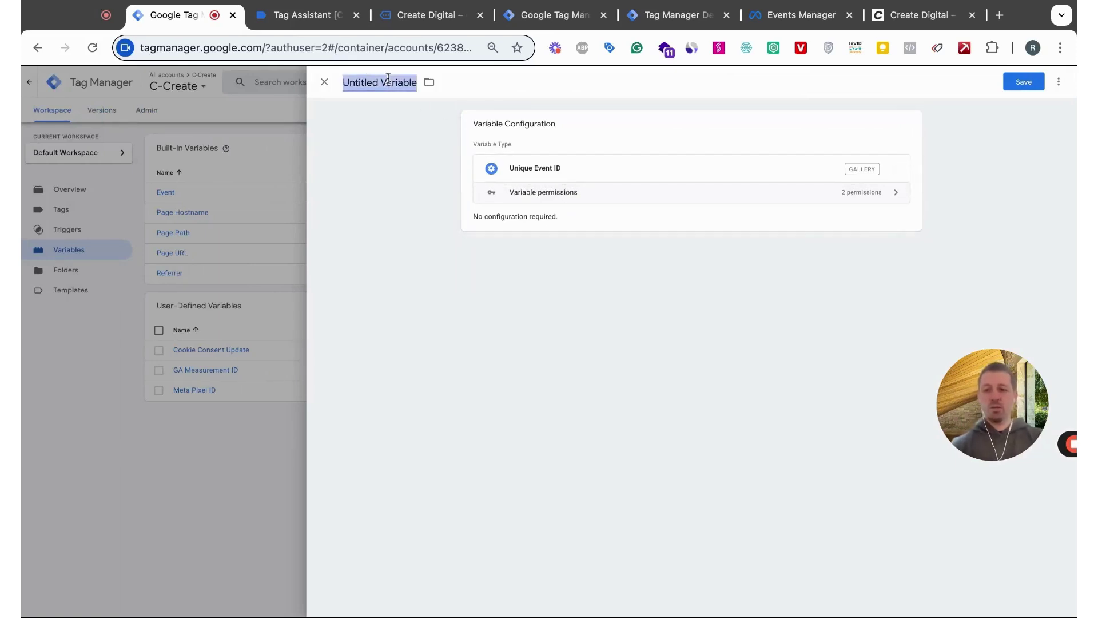
text(Ec)
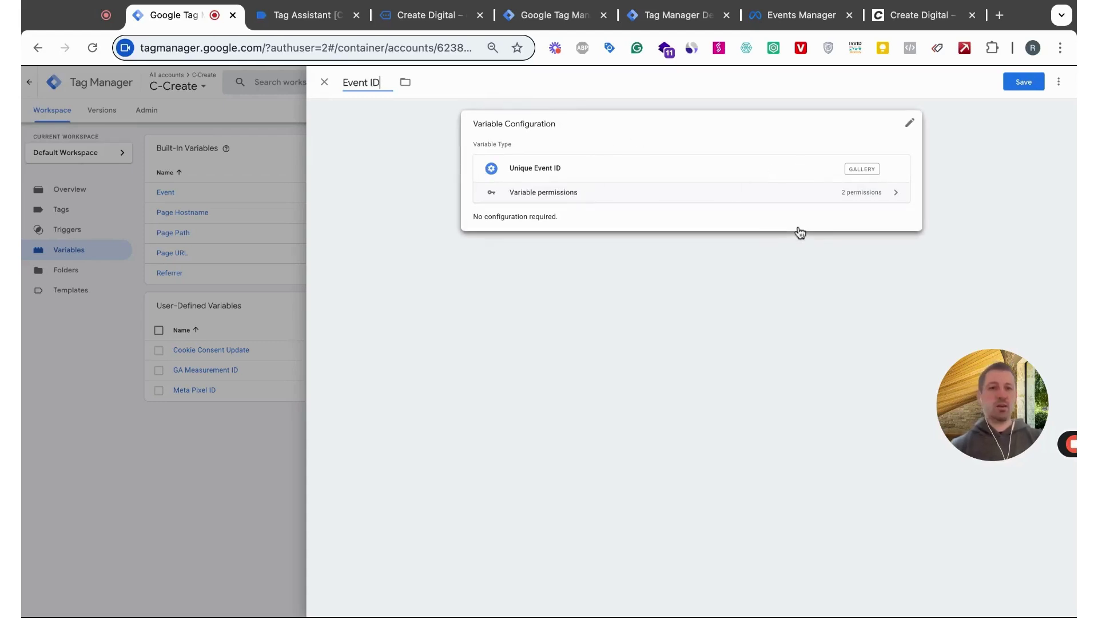
click(1025, 83)
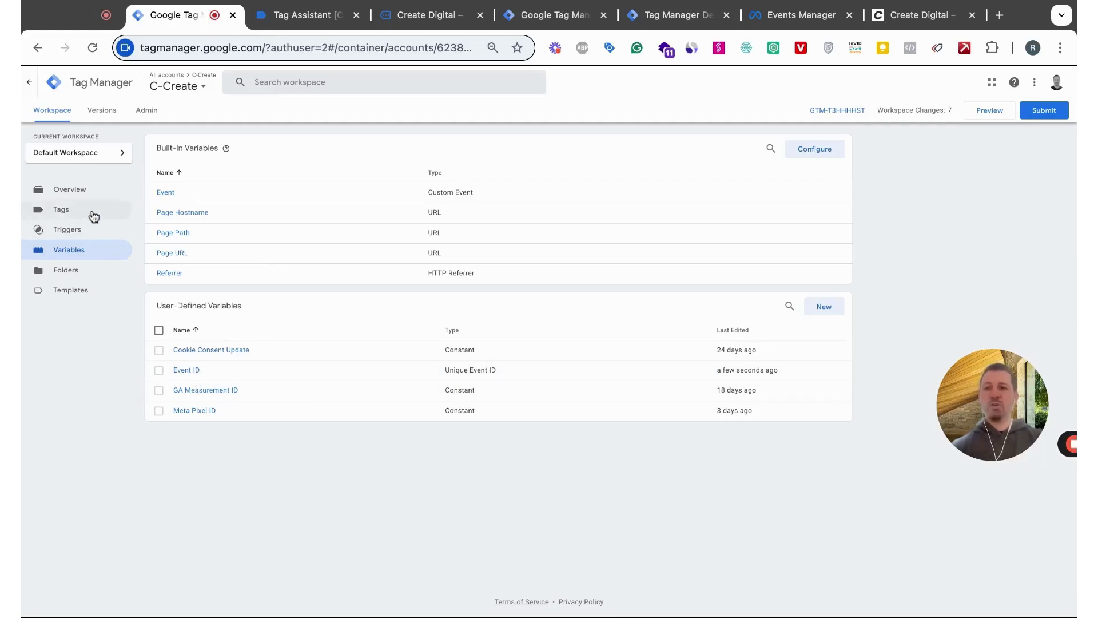
Set the Event ID in the Meta Pixel tag's additional settings to the {{Event ID}} variable and save the tag.
click(61, 213)
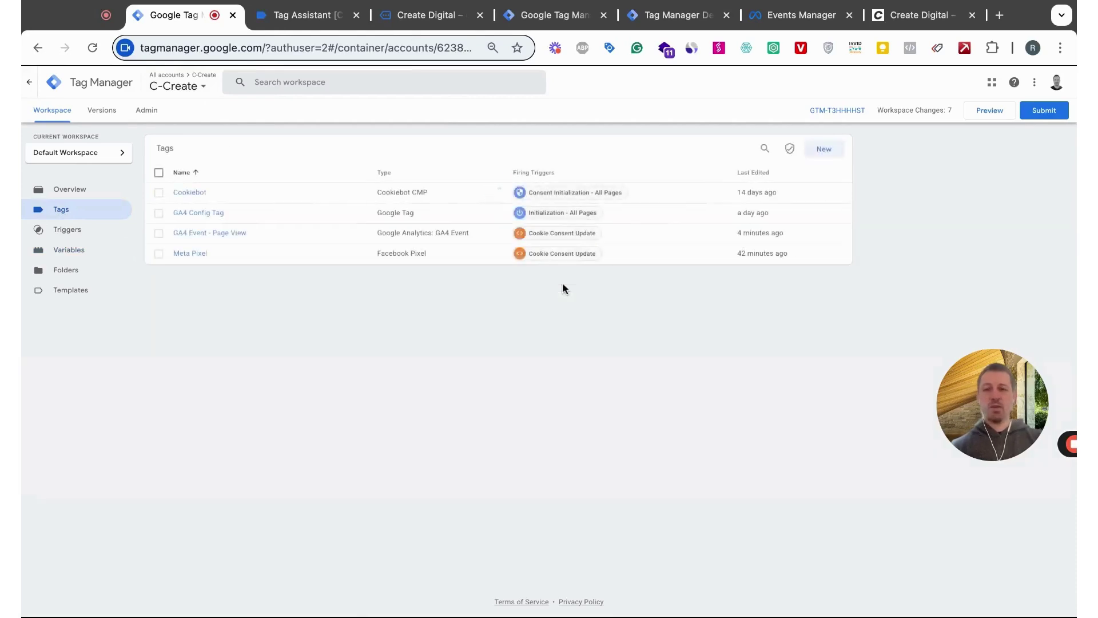
click(188, 254)
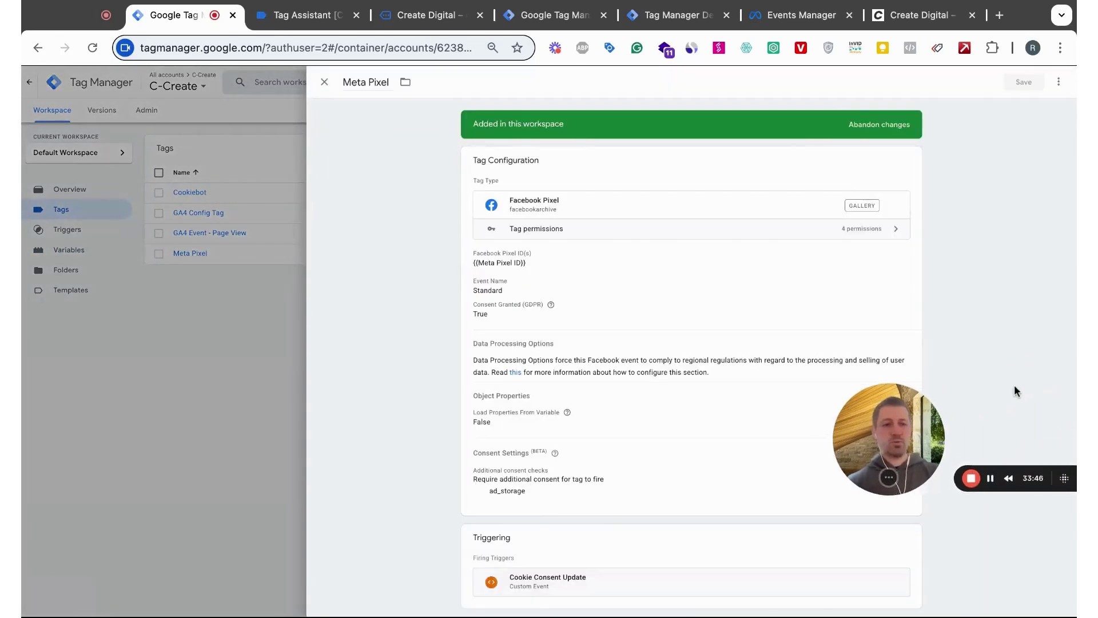
click(658, 298)
scroll(666, 431, down, 5)
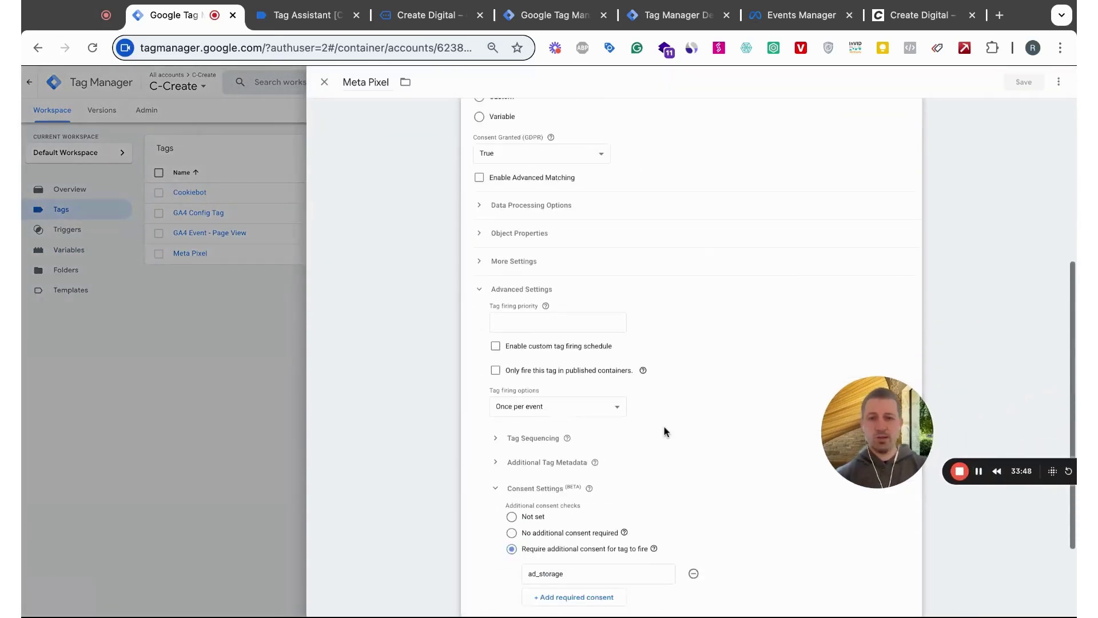
scroll(665, 431, down, 2)
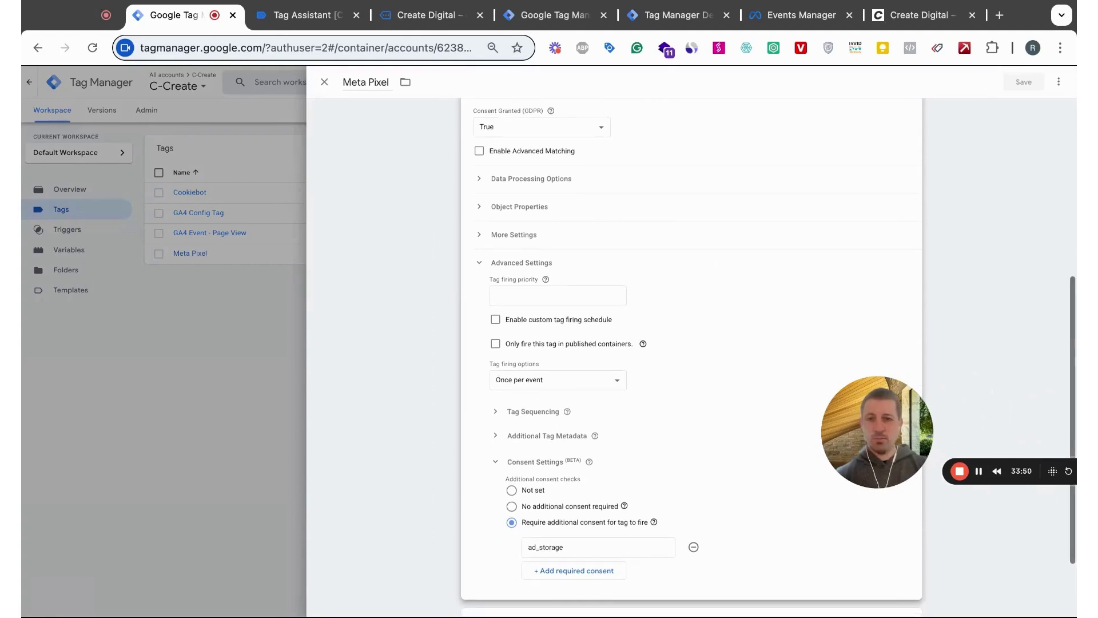
drag(468, 234, 588, 259)
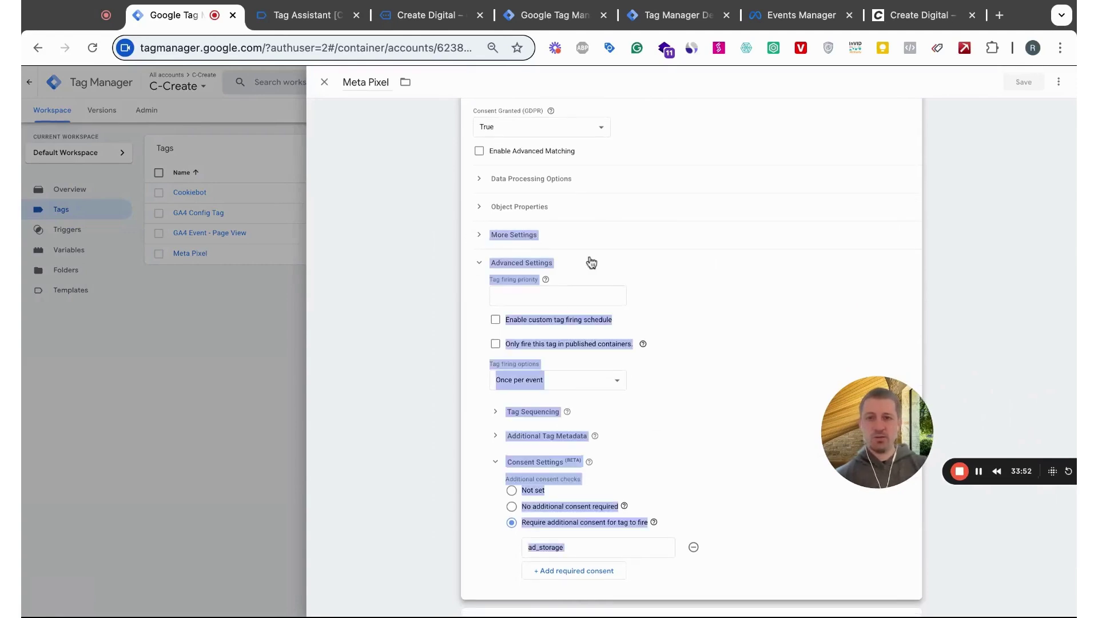
click(488, 245)
click(530, 300)
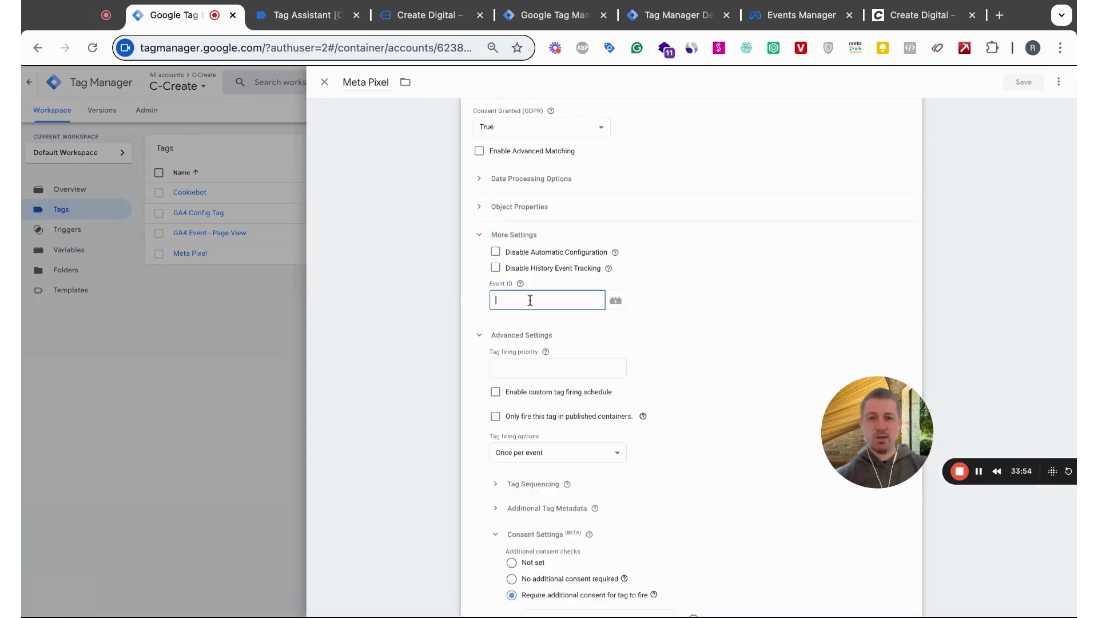
click(616, 302)
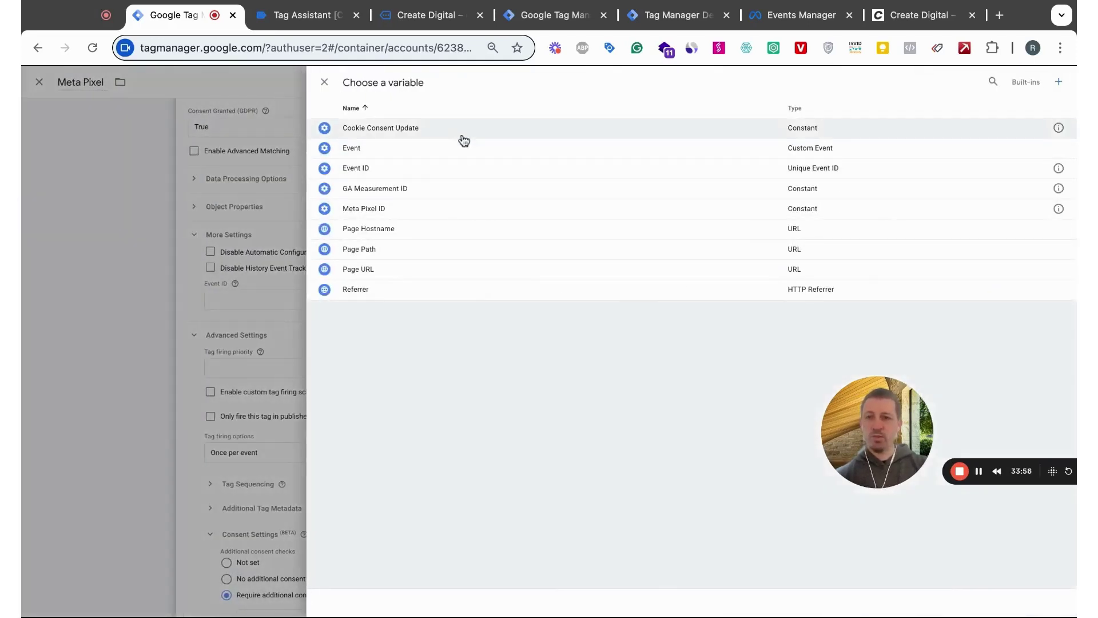
click(400, 170)
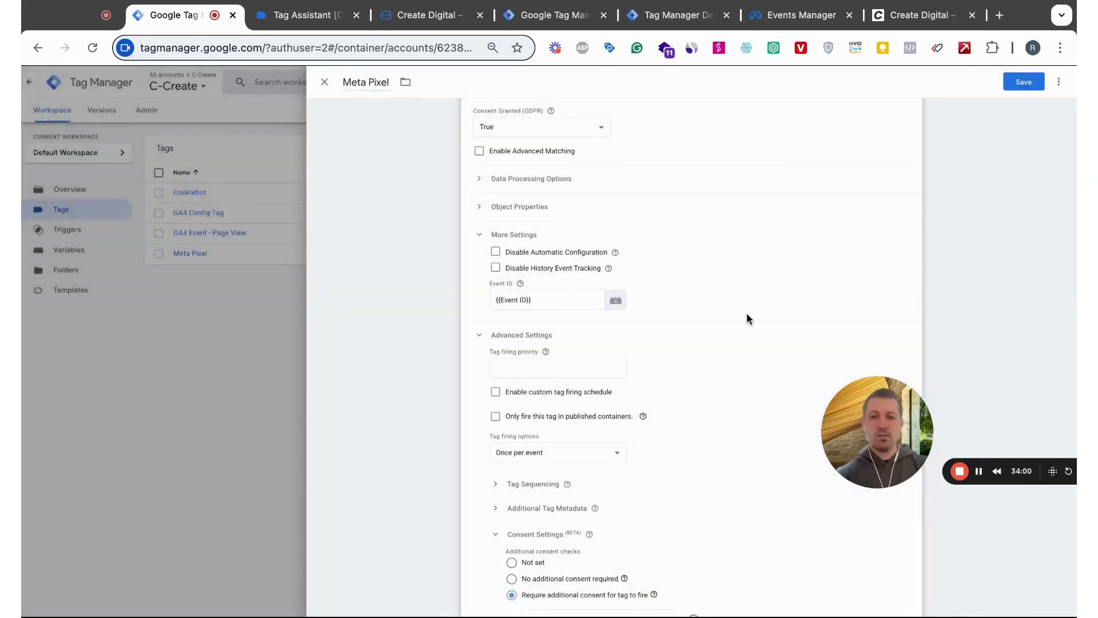
scroll(746, 319, down, 3)
scroll(624, 440, up, 1)
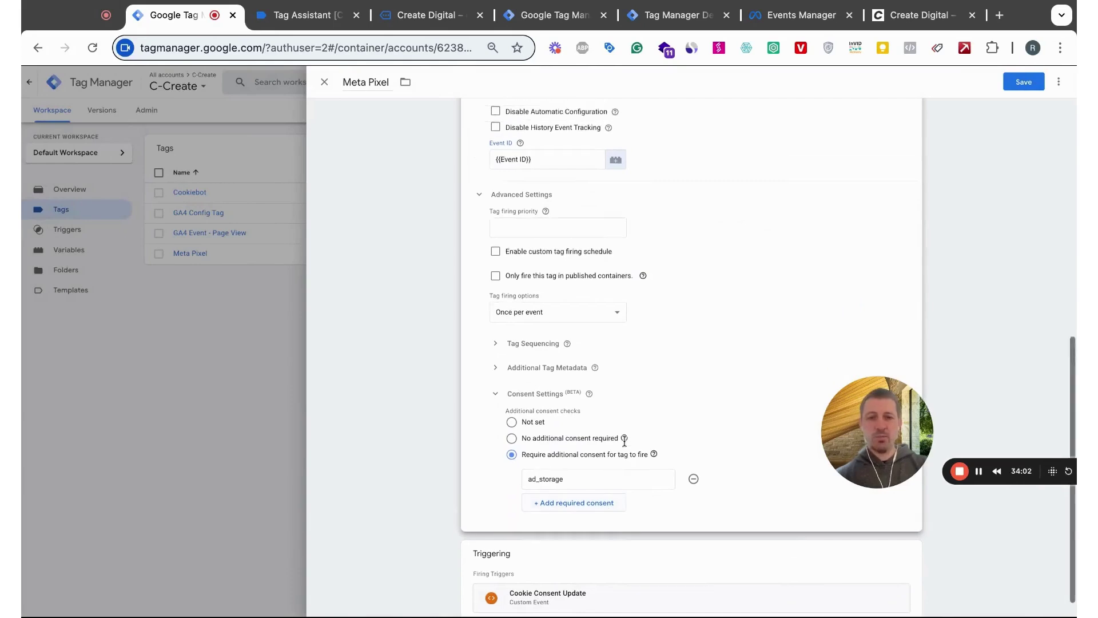
scroll(625, 441, up, 10)
click(1024, 82)
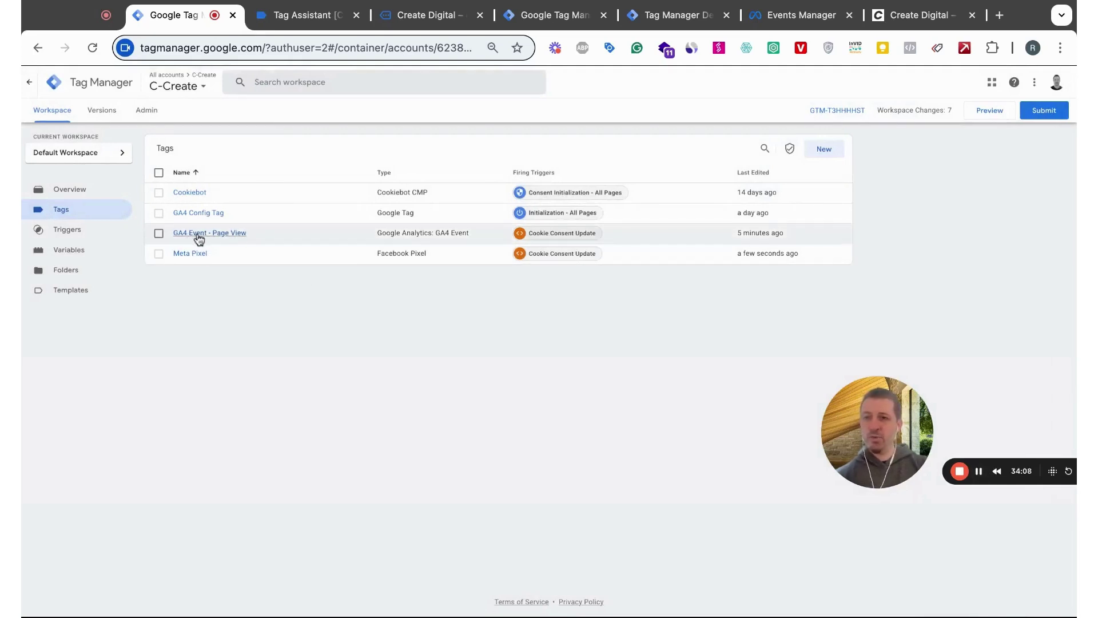
Add an event parameter named event_id to the GA4 Event - Page View tag.
click(214, 233)
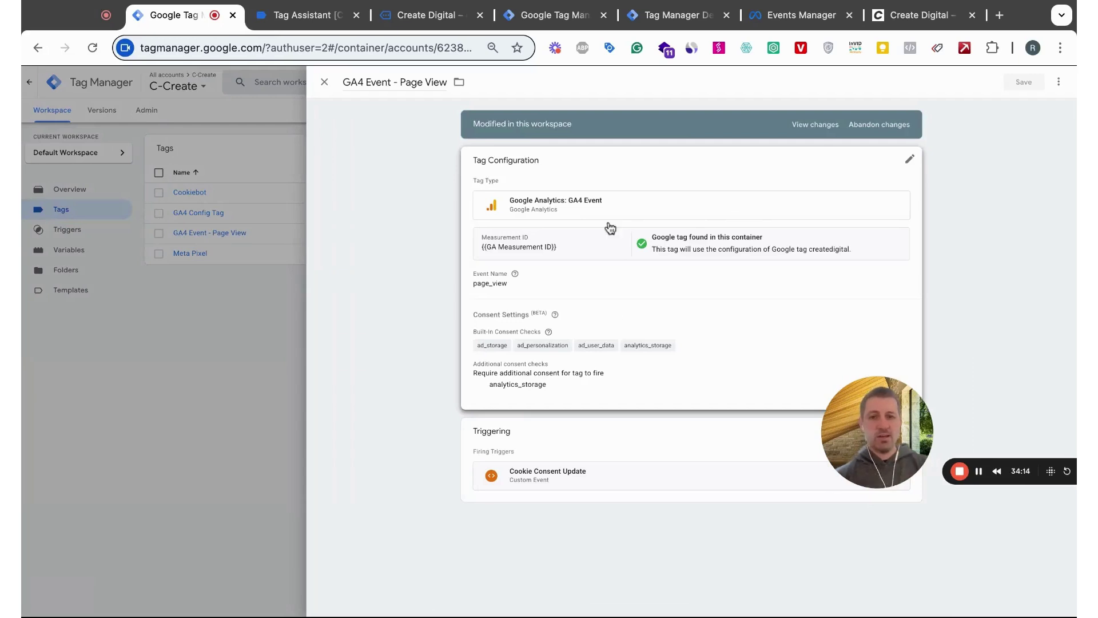
click(617, 314)
scroll(632, 482, down, 4)
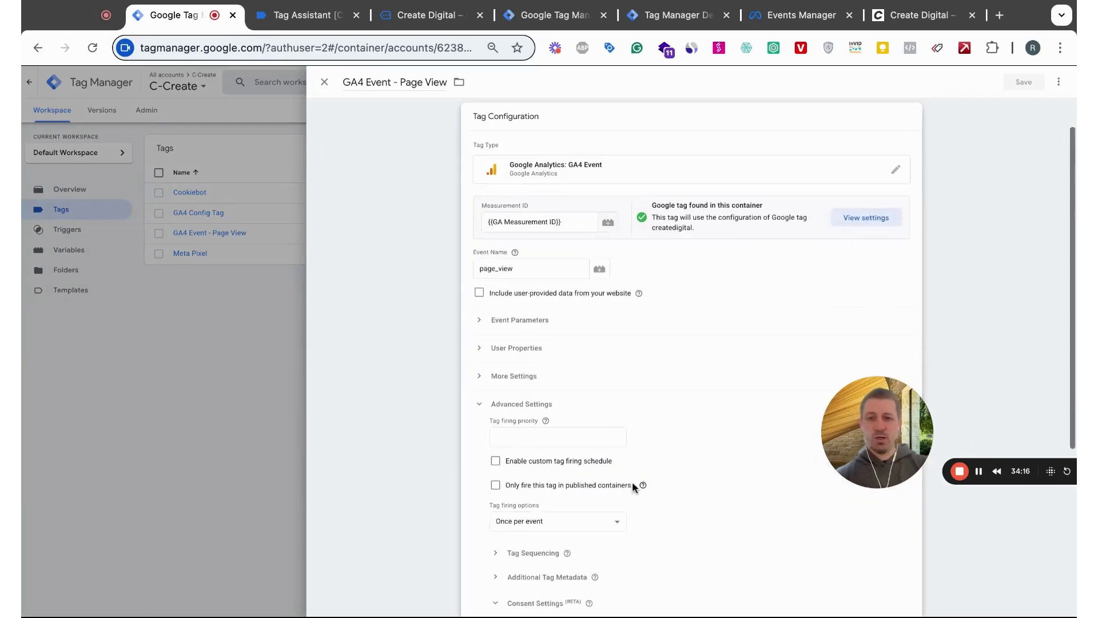
click(480, 238)
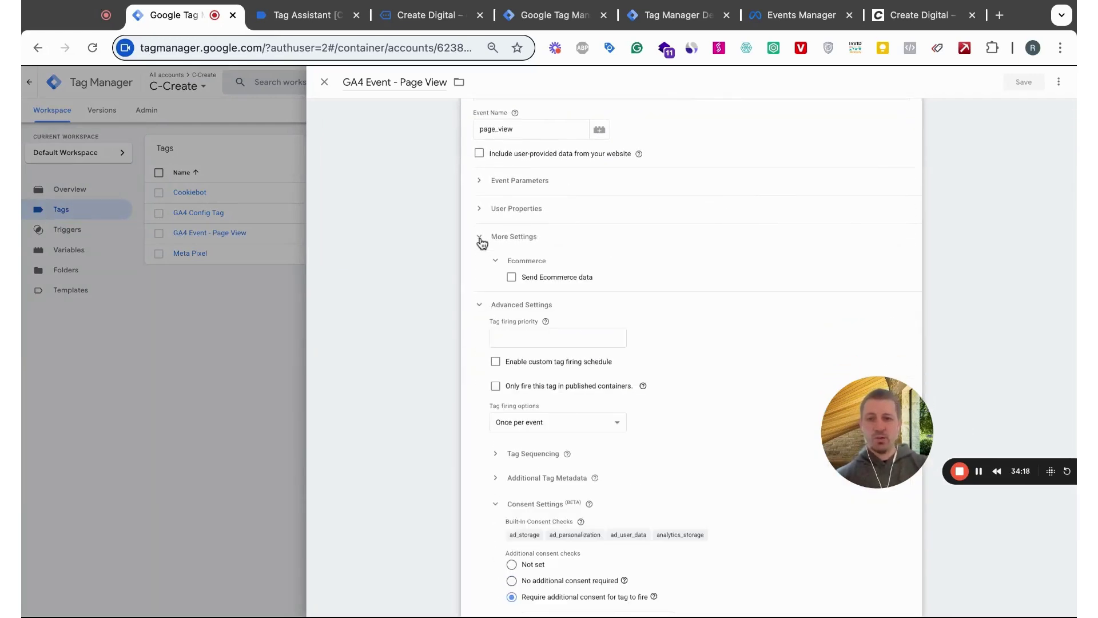
click(480, 182)
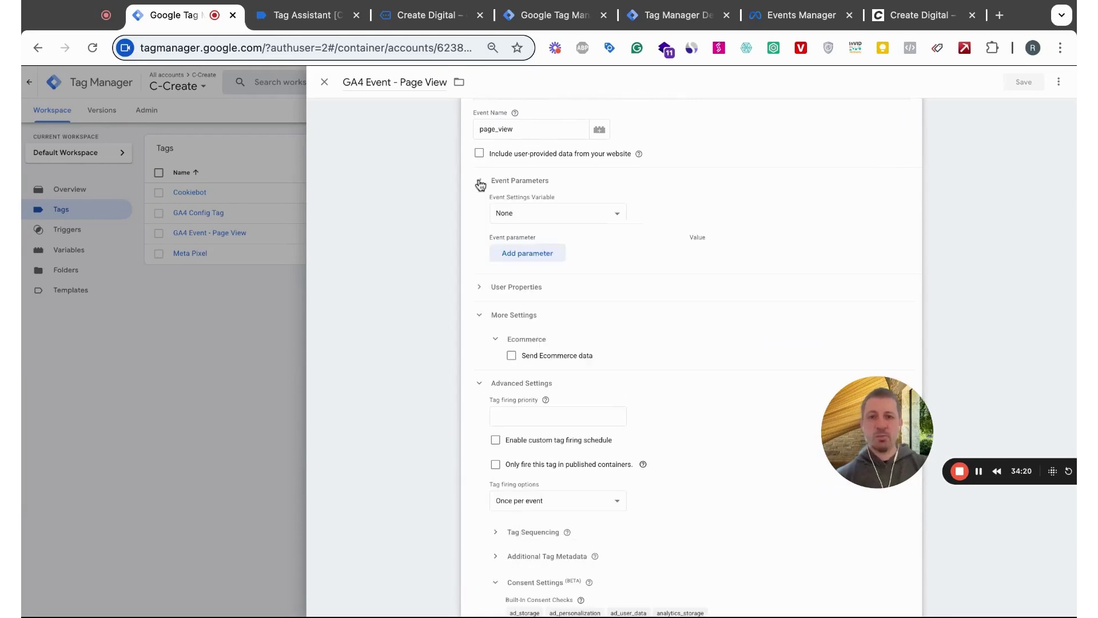
click(527, 253)
click(523, 259)
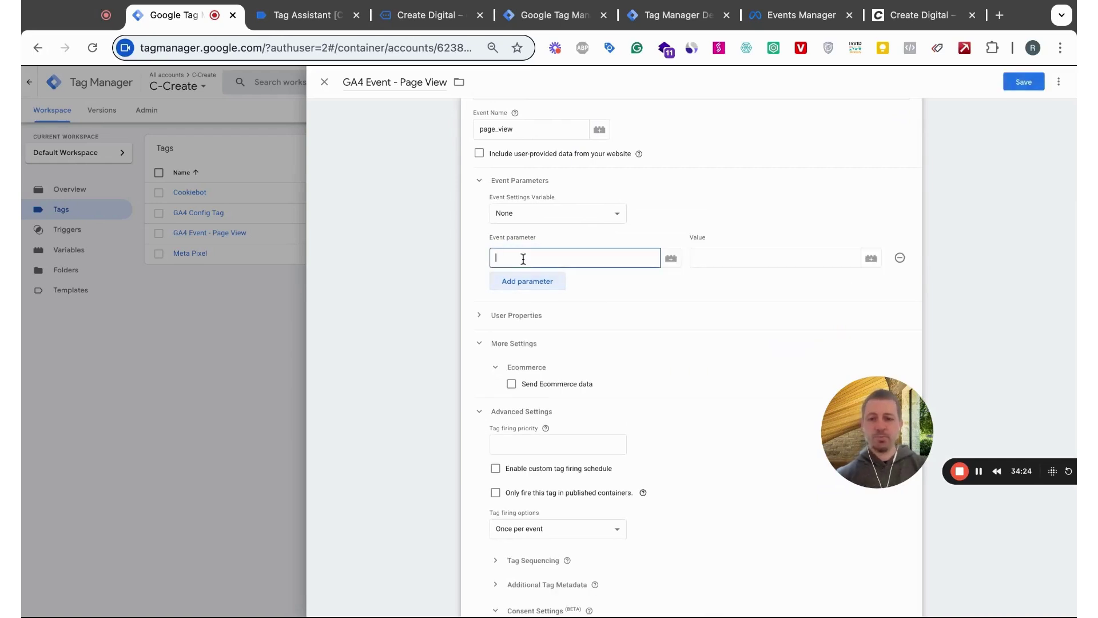
text(event_)
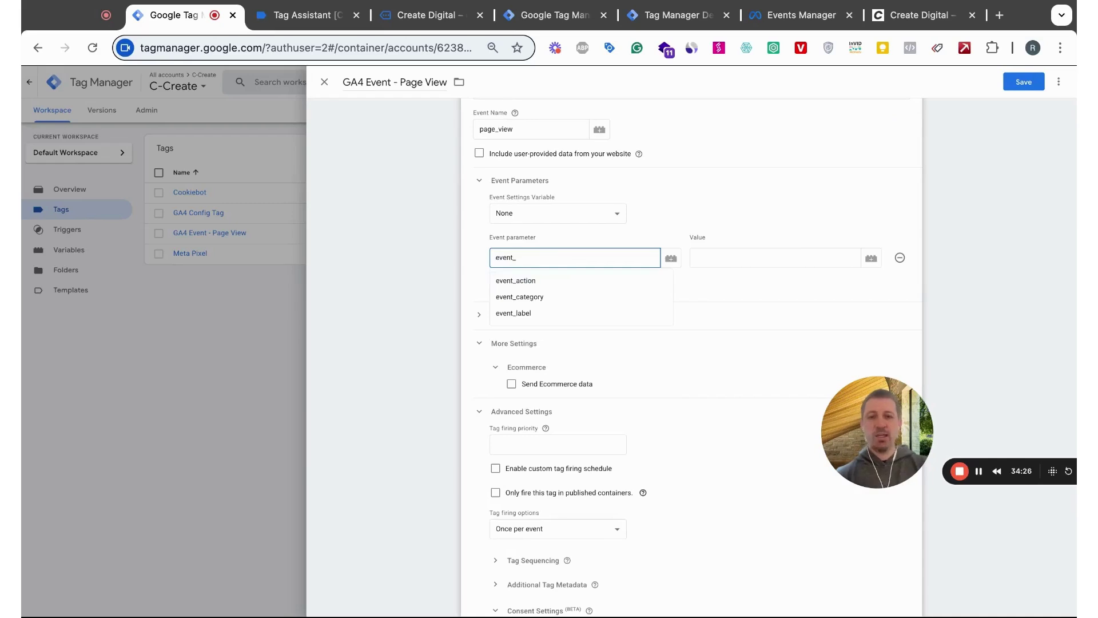
text(id)
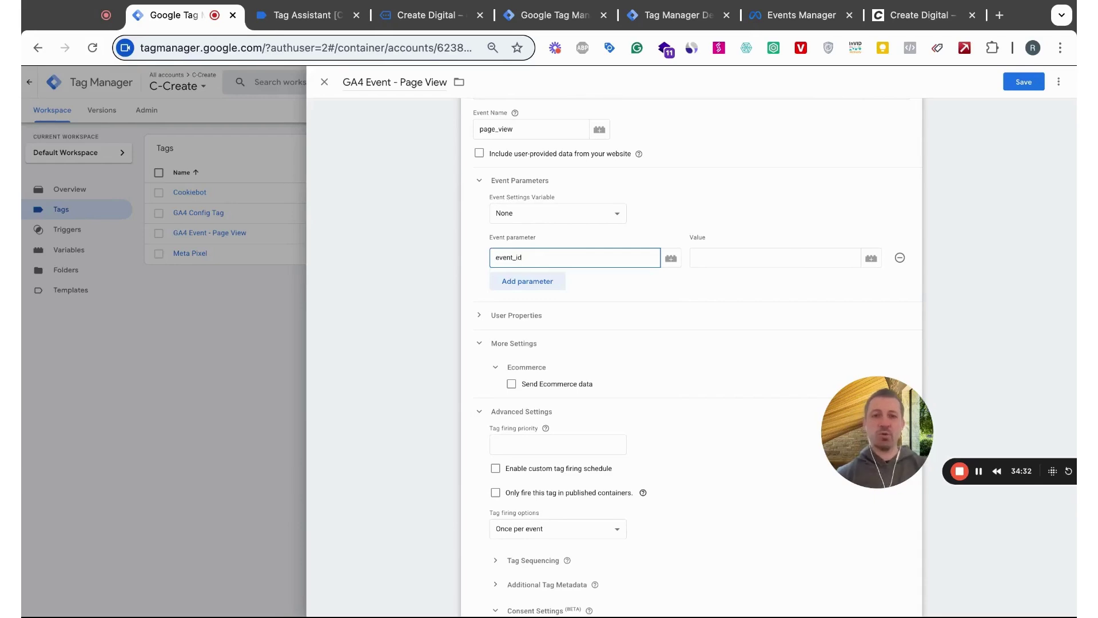
Set the event_id parameter's value to the {{Event ID}} variable and save the GA4 Event - Page View tag.
click(725, 258)
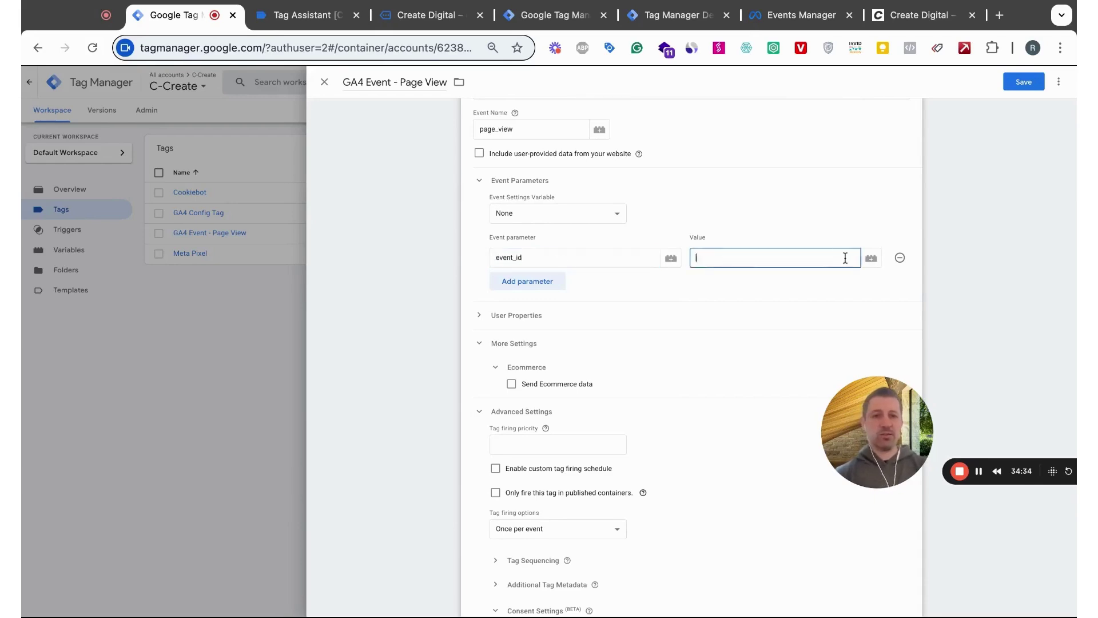
click(871, 258)
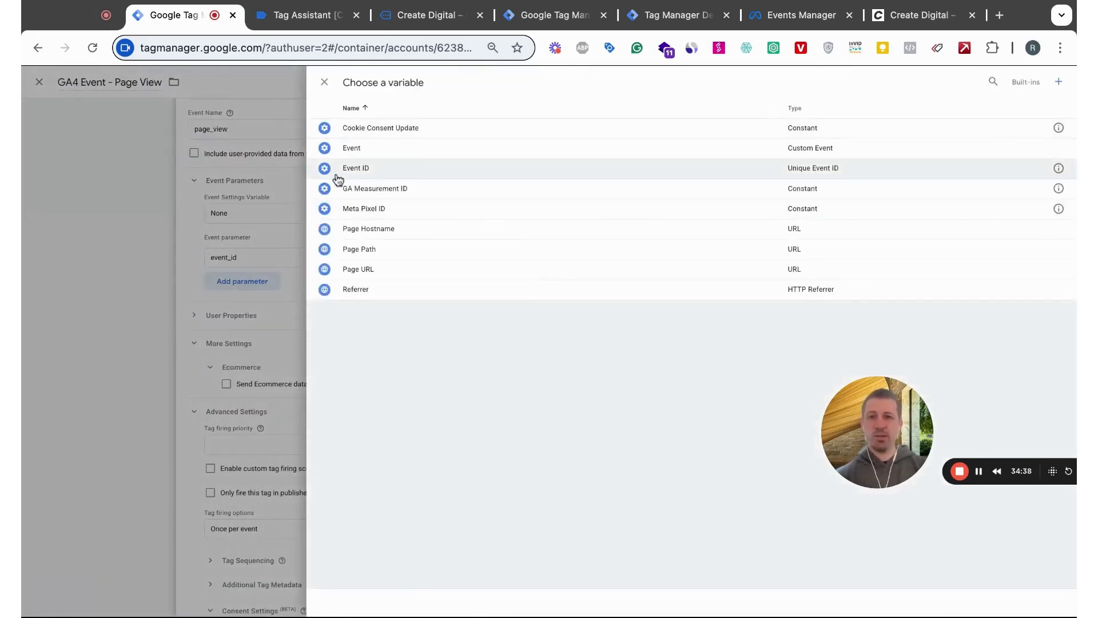
click(356, 169)
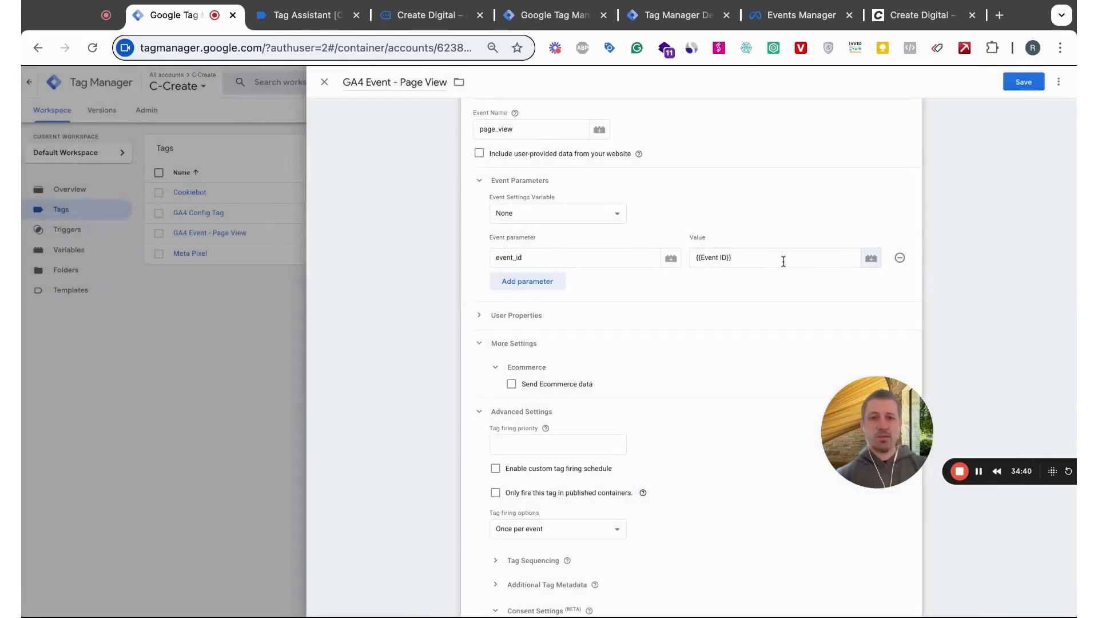
scroll(790, 444, down, 1)
scroll(790, 445, down, 4)
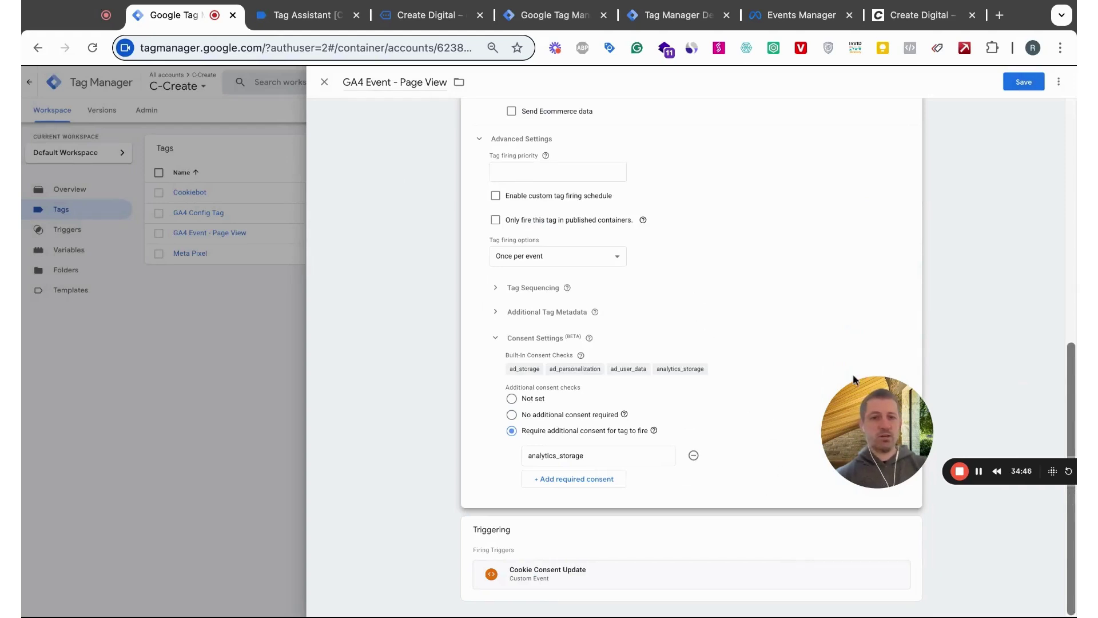
click(1024, 83)
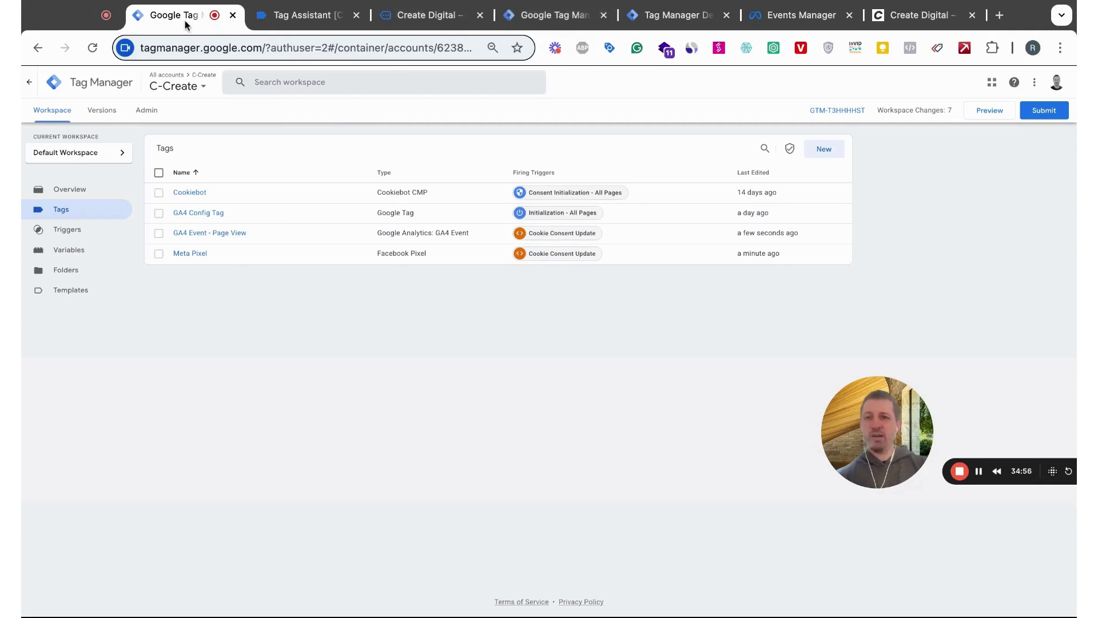
Close the old Tag Assistant, site preview and server debug tabs, and clear the CD_Pixel test events activity in Meta Events Manager.
click(338, 16)
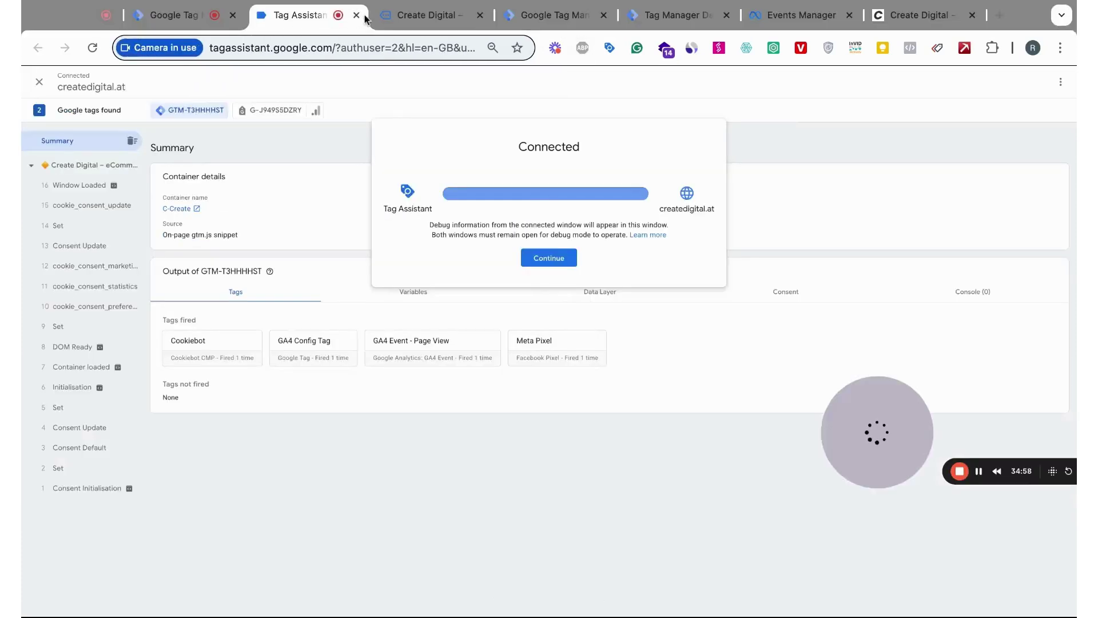
click(356, 15)
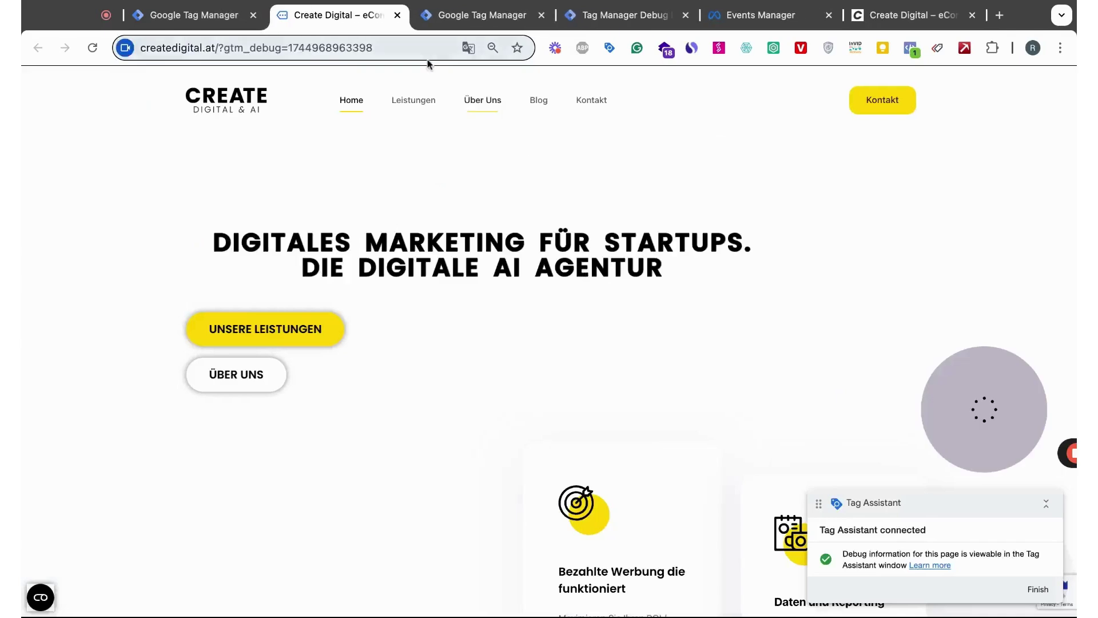
click(395, 15)
click(493, 18)
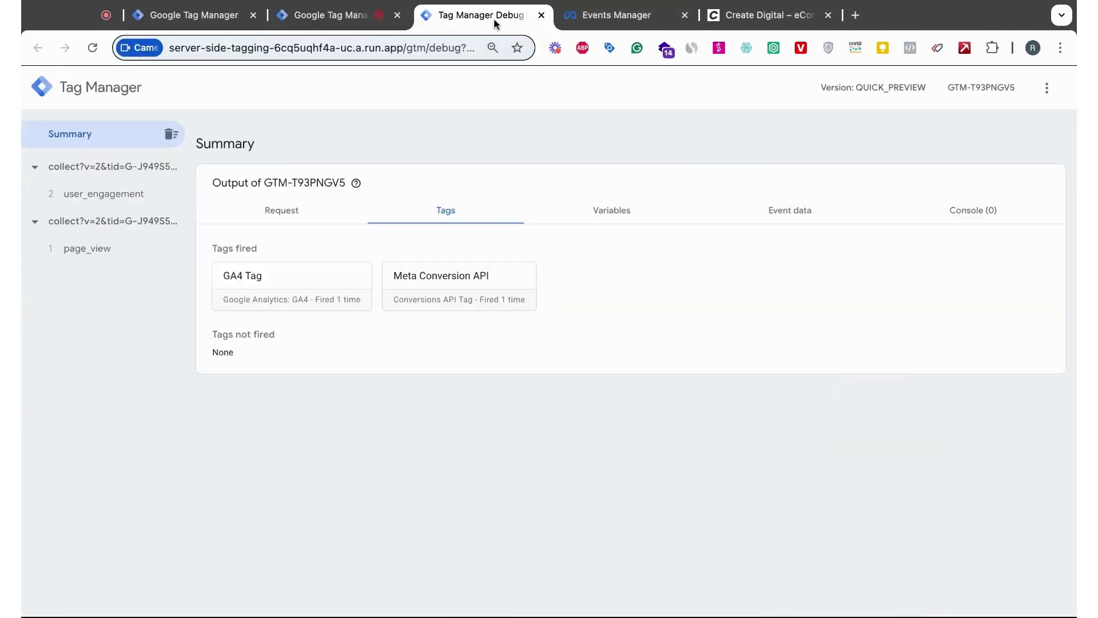
click(541, 15)
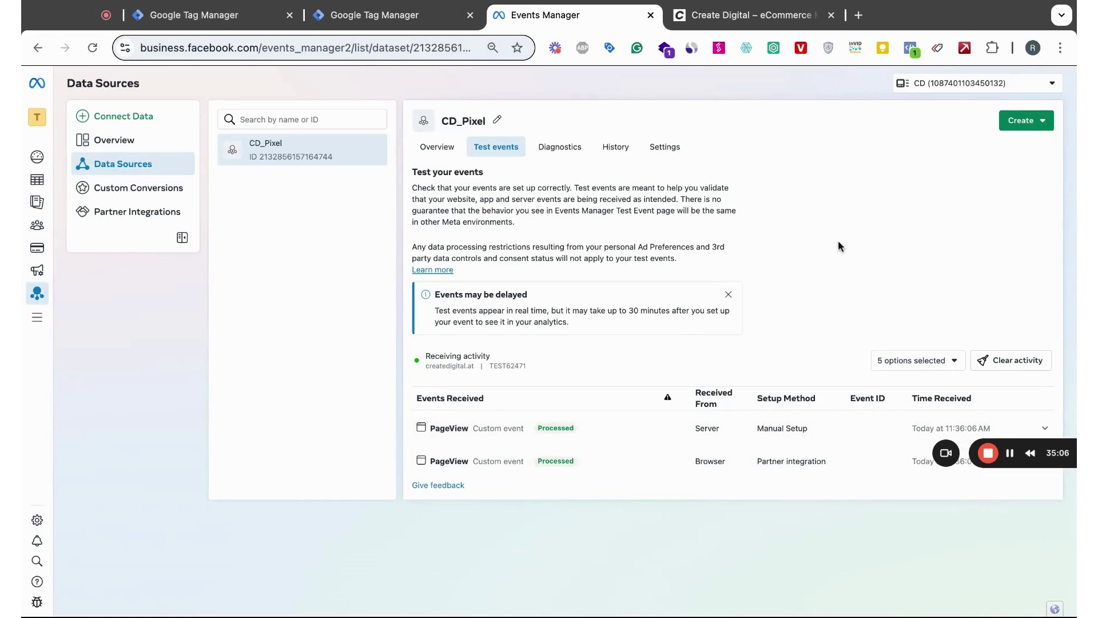
click(996, 360)
click(678, 292)
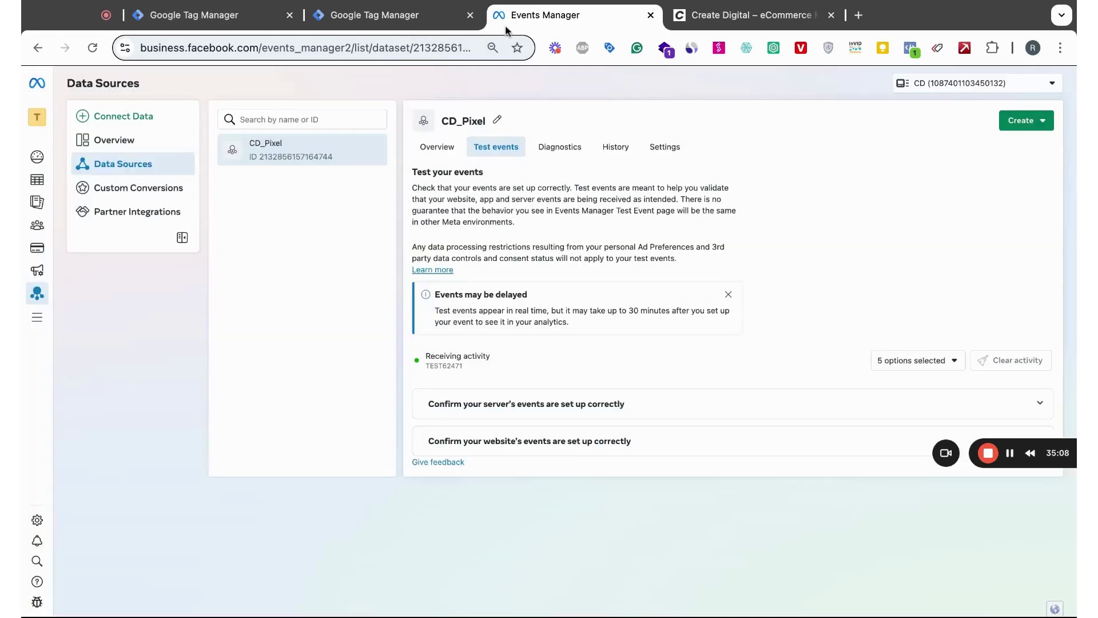
click(195, 14)
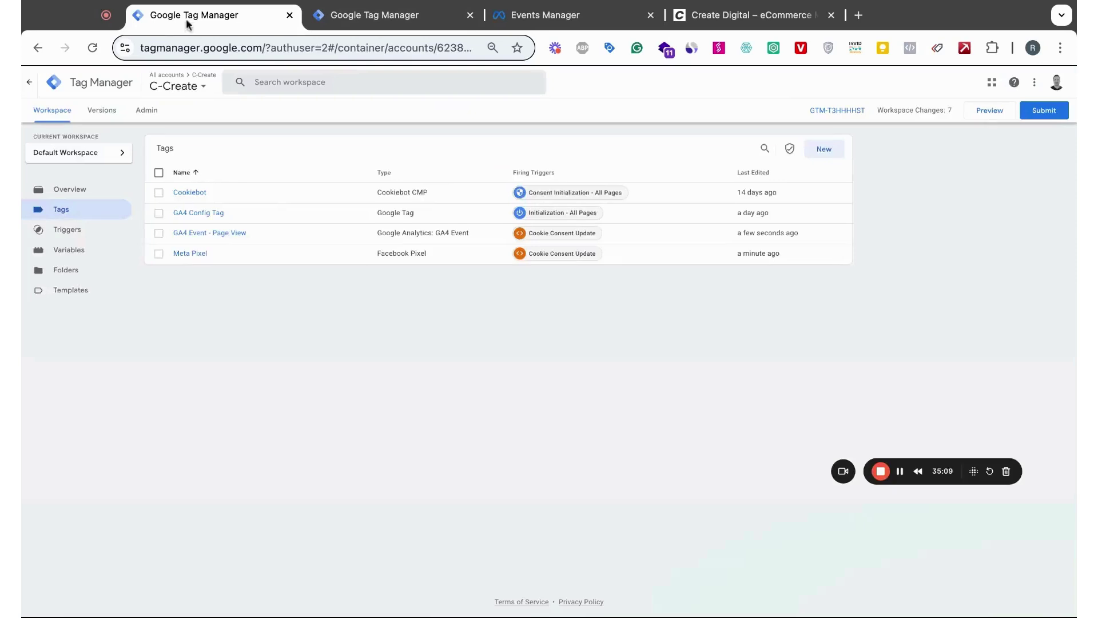
click(985, 114)
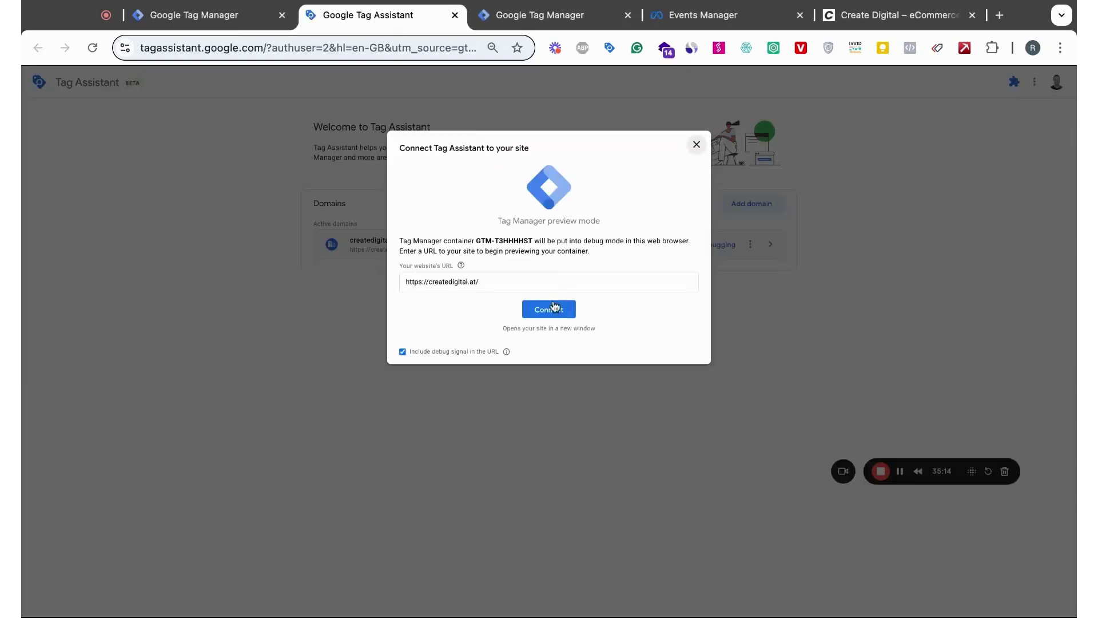
click(554, 306)
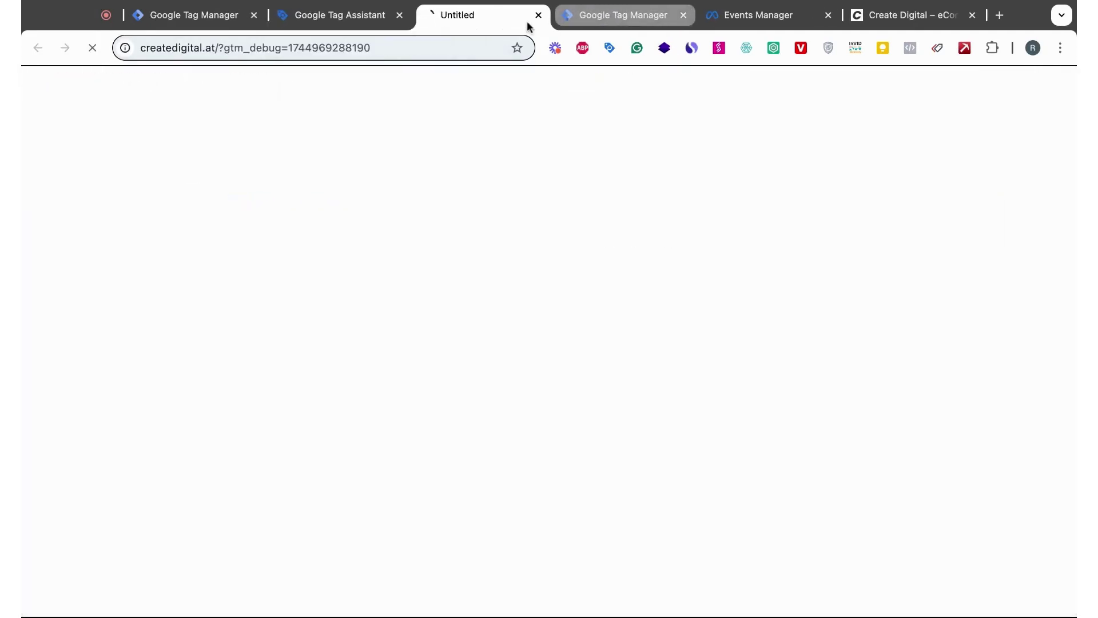
click(606, 15)
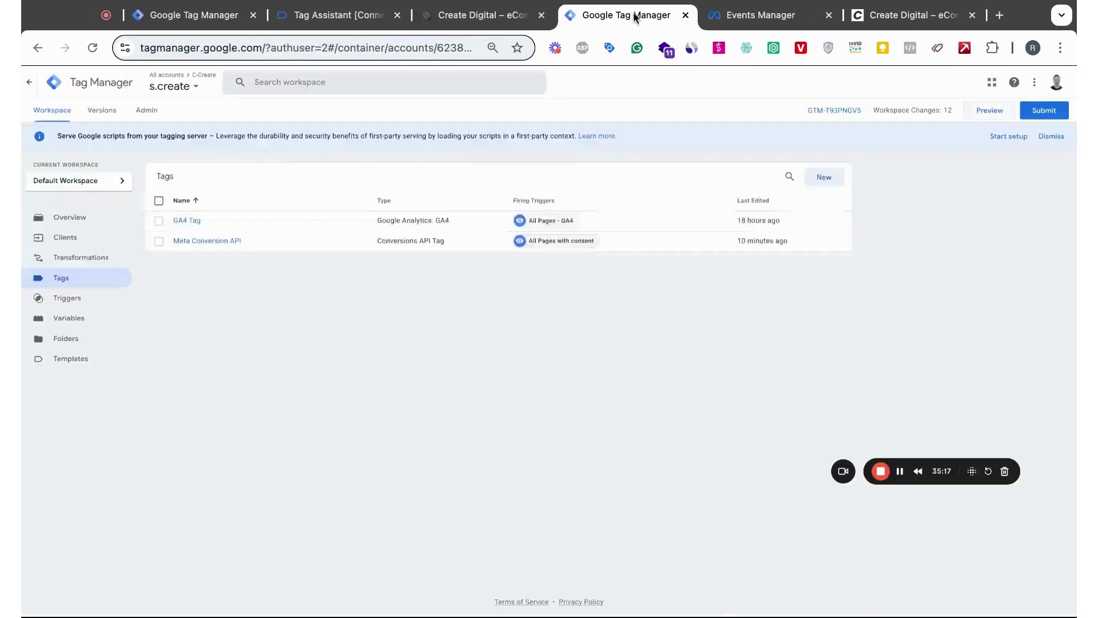
click(989, 111)
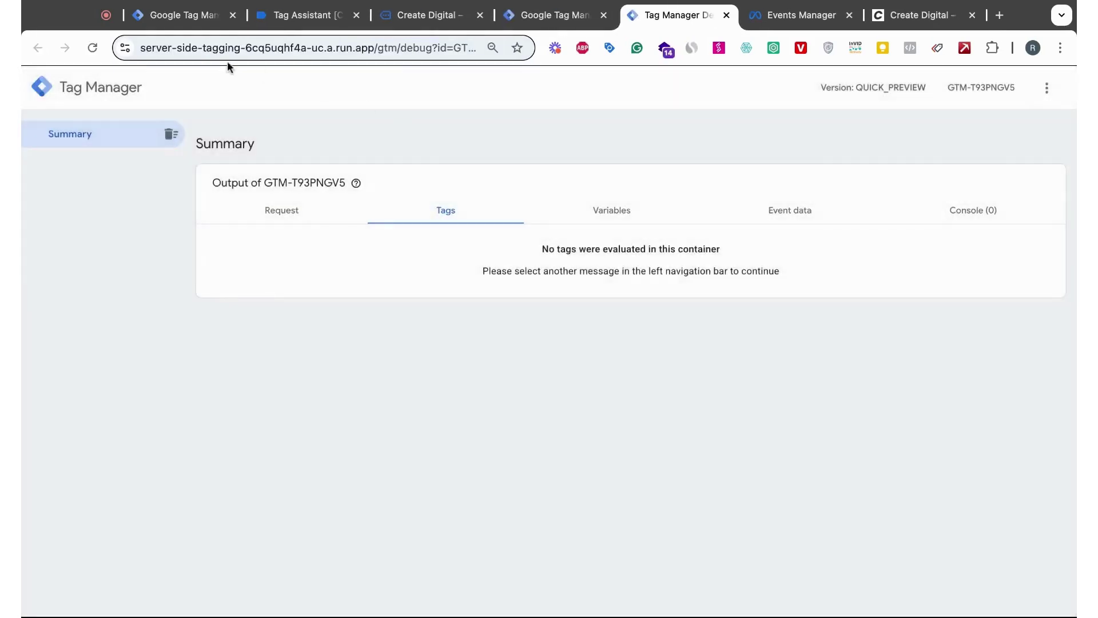
Open the cookie settings on the createdigital.at preview page to check the current consent state.
click(189, 16)
click(412, 16)
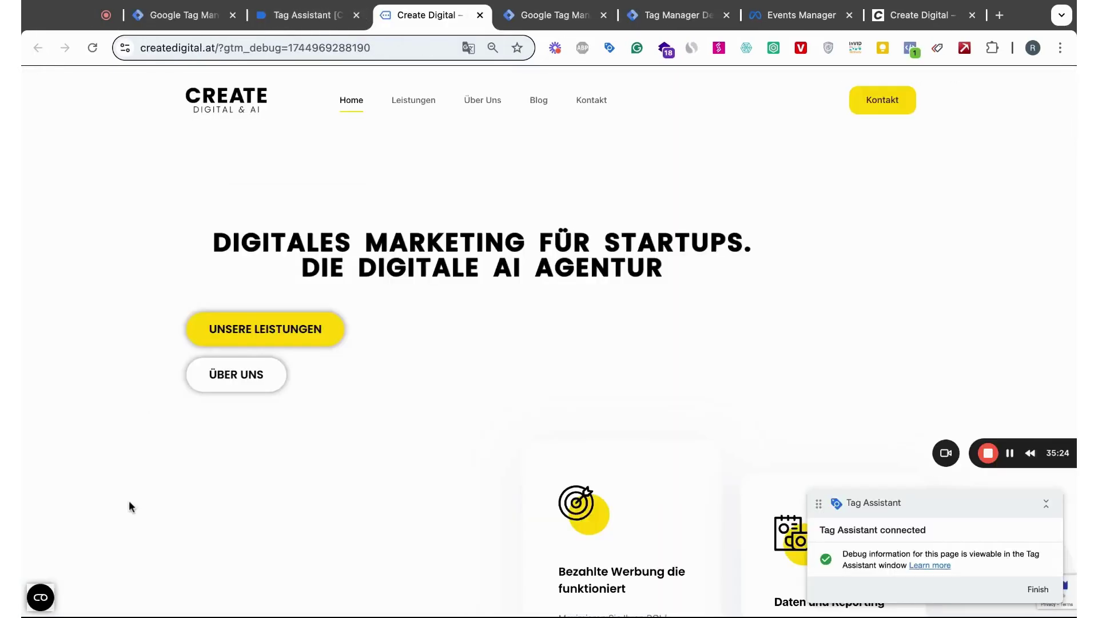
click(40, 597)
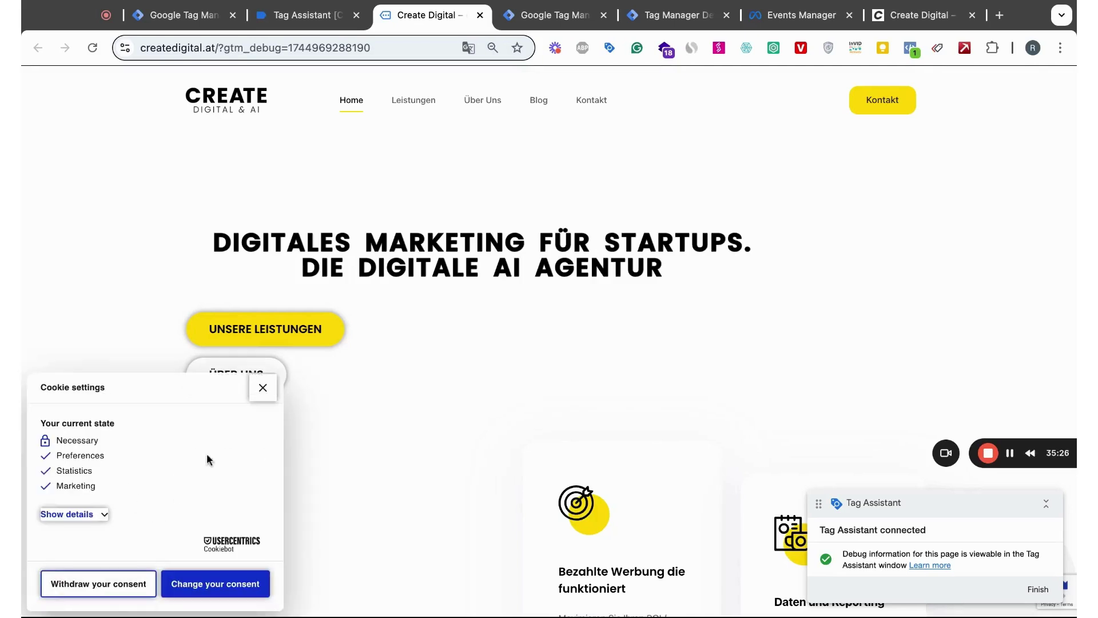
In Tag Assistant, examine the fired Meta Pixel tag's full properties, including its Event ID.
click(298, 16)
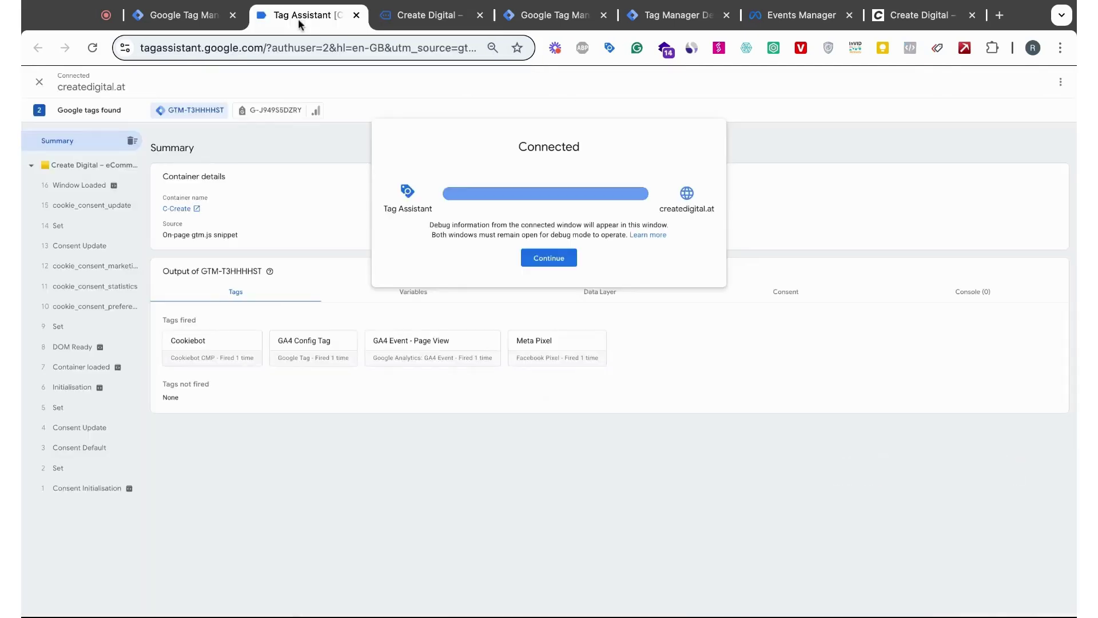
click(548, 258)
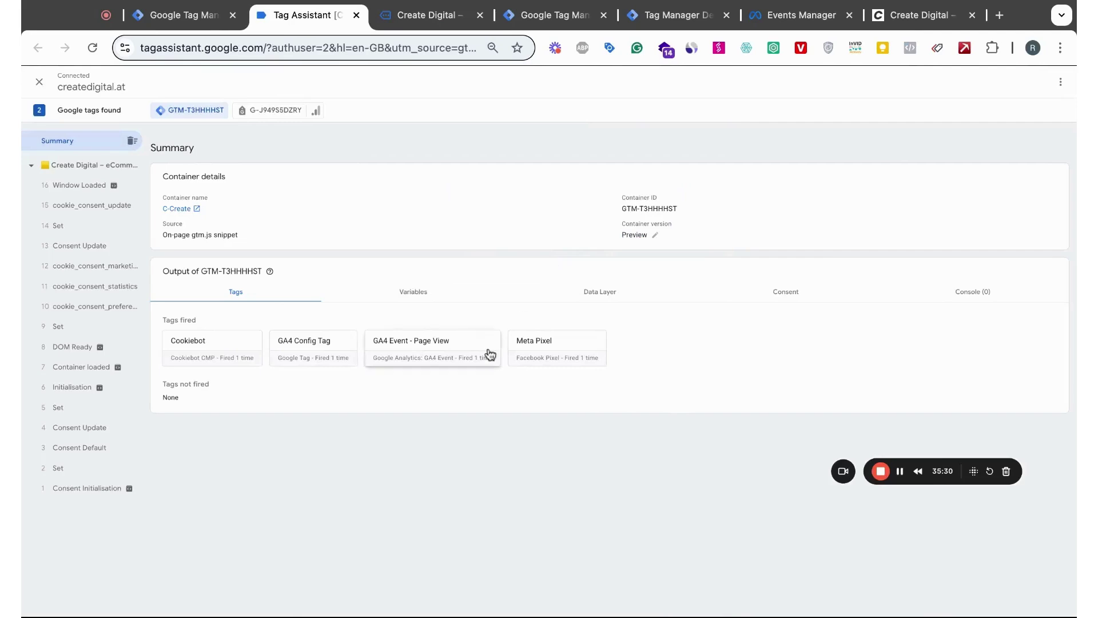
click(549, 350)
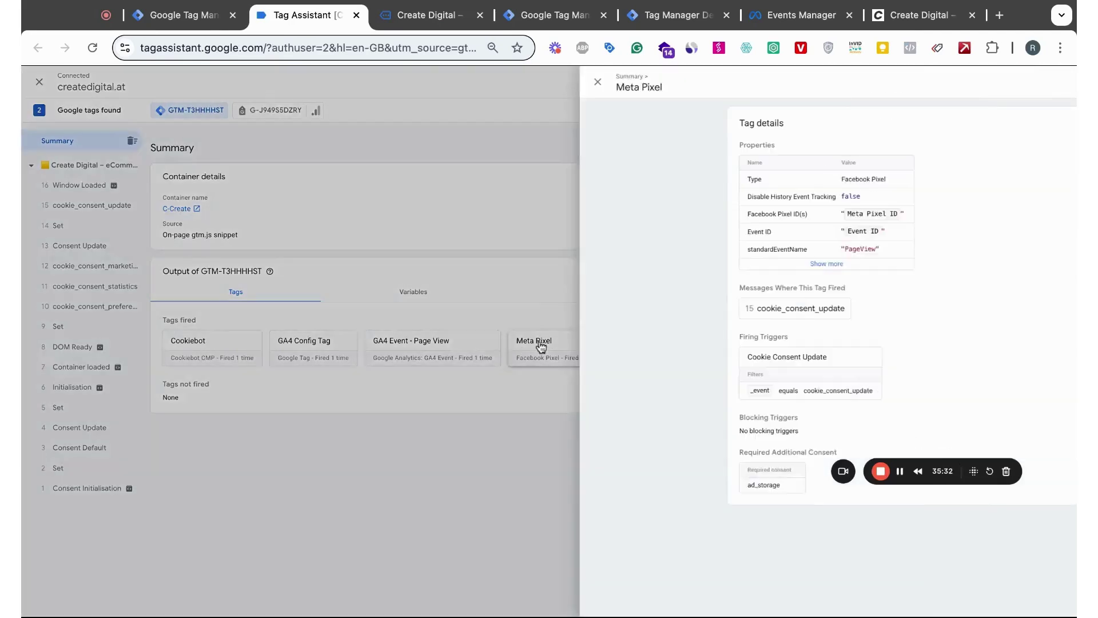
click(574, 267)
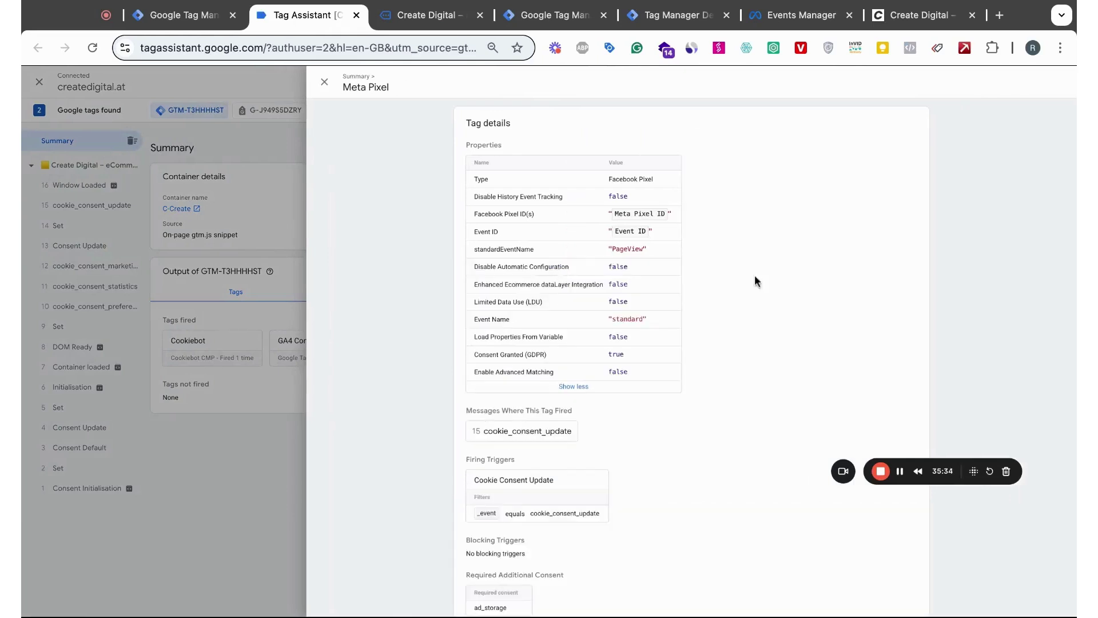
triple_click(473, 231)
scroll(767, 374, down, 1)
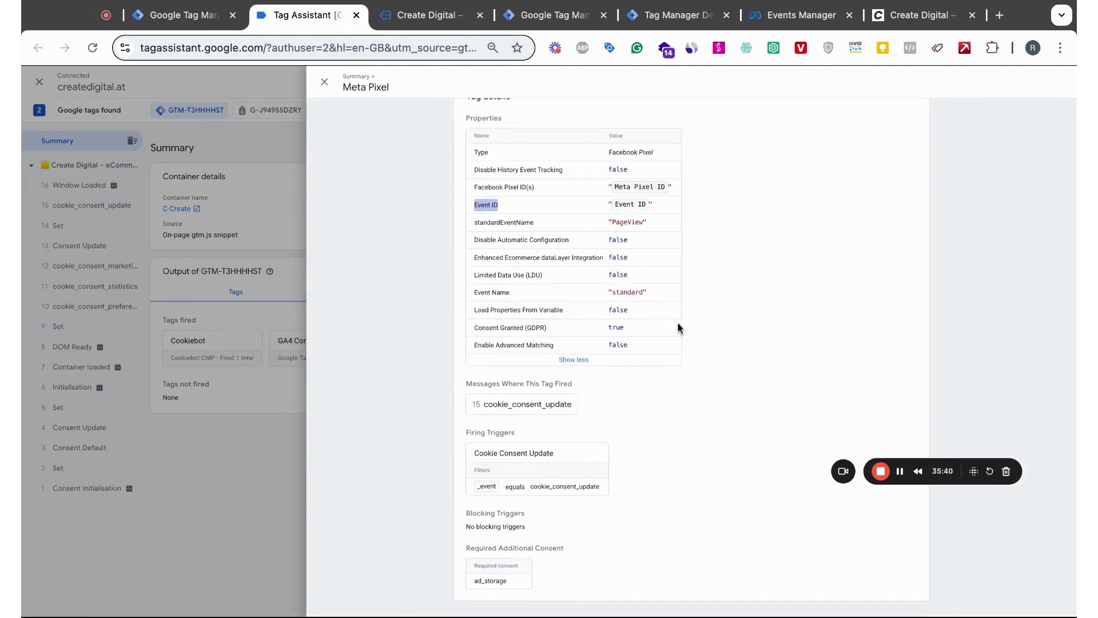
click(324, 82)
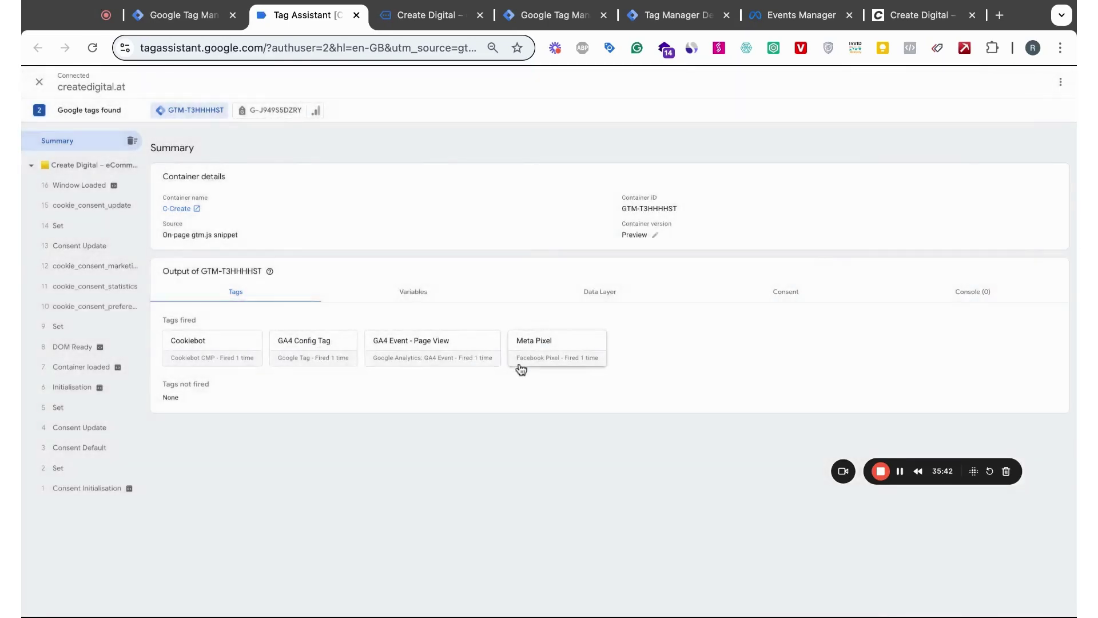
Examine the details of the fired GA4 Config Tag and GA4 Event - Page View tags, including the event_id parameter.
click(309, 351)
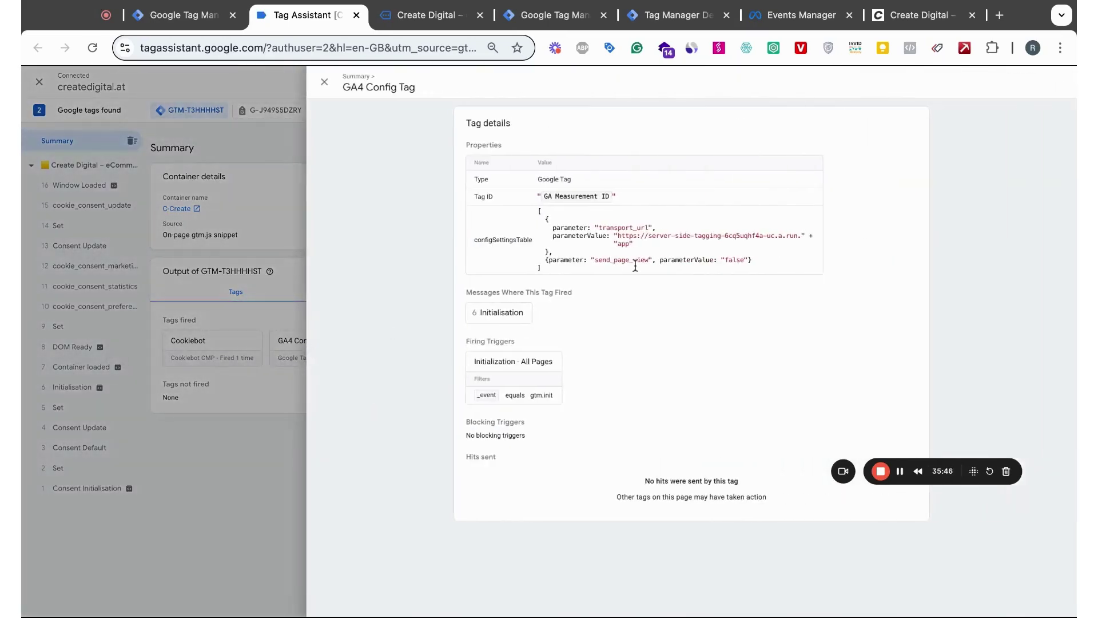
click(325, 82)
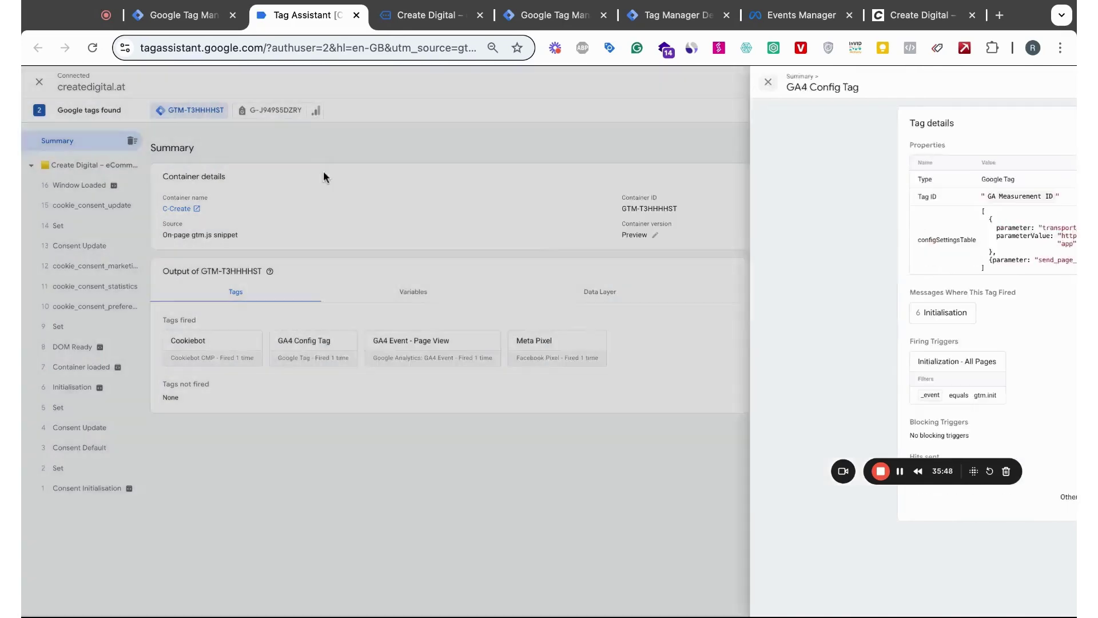
click(421, 361)
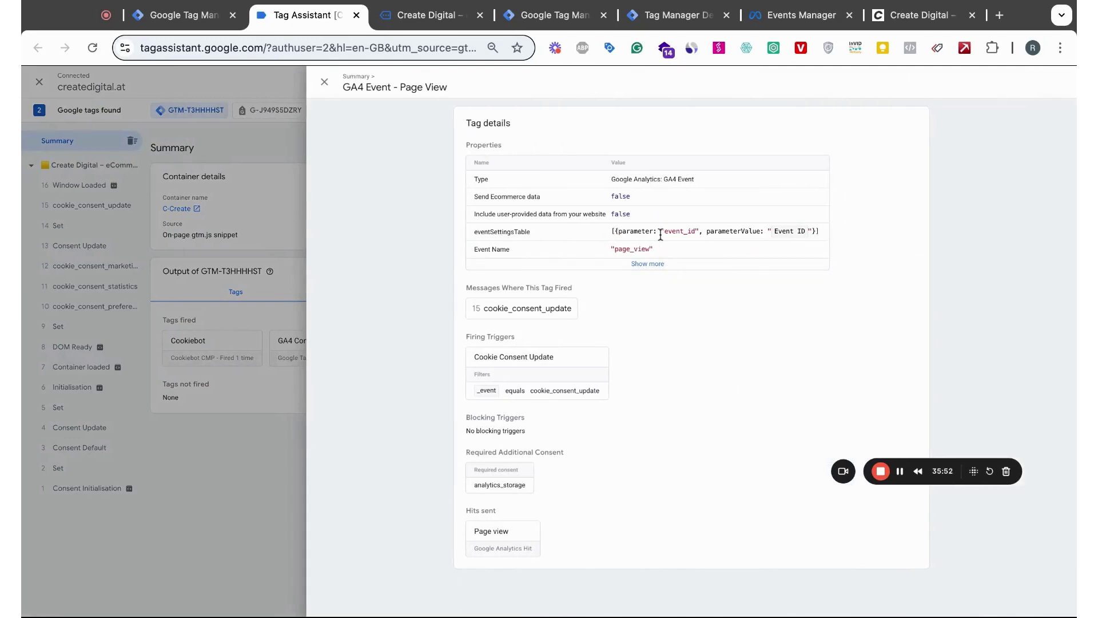
drag(616, 231, 687, 232)
click(686, 232)
click(323, 85)
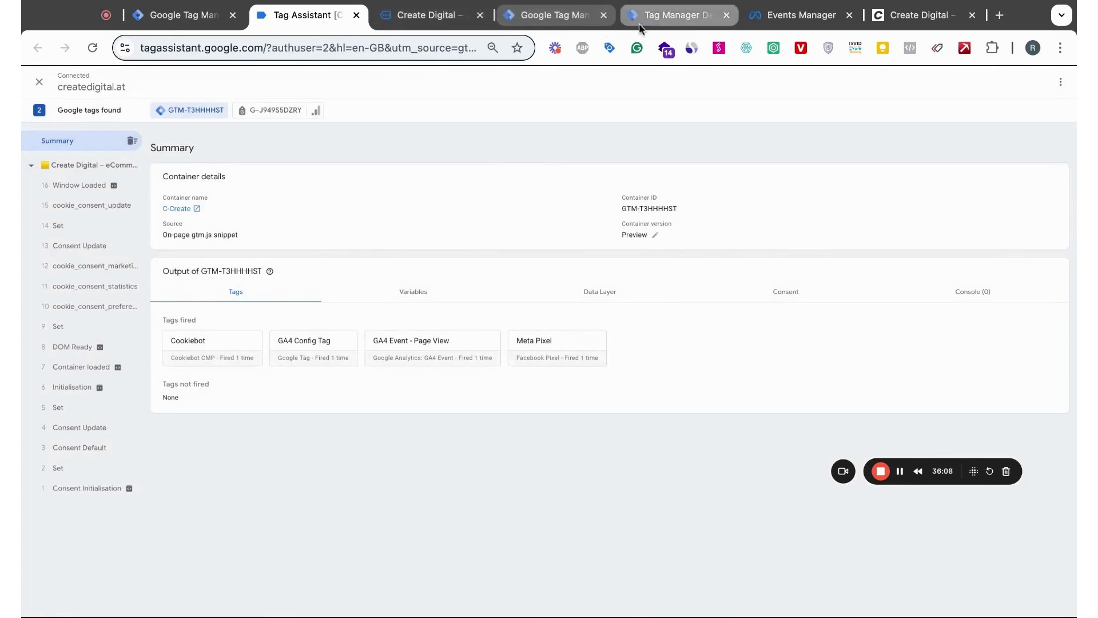
In Meta Events Manager, expand the server and browser PageView test events to compare their event IDs, and collapse both again.
click(801, 15)
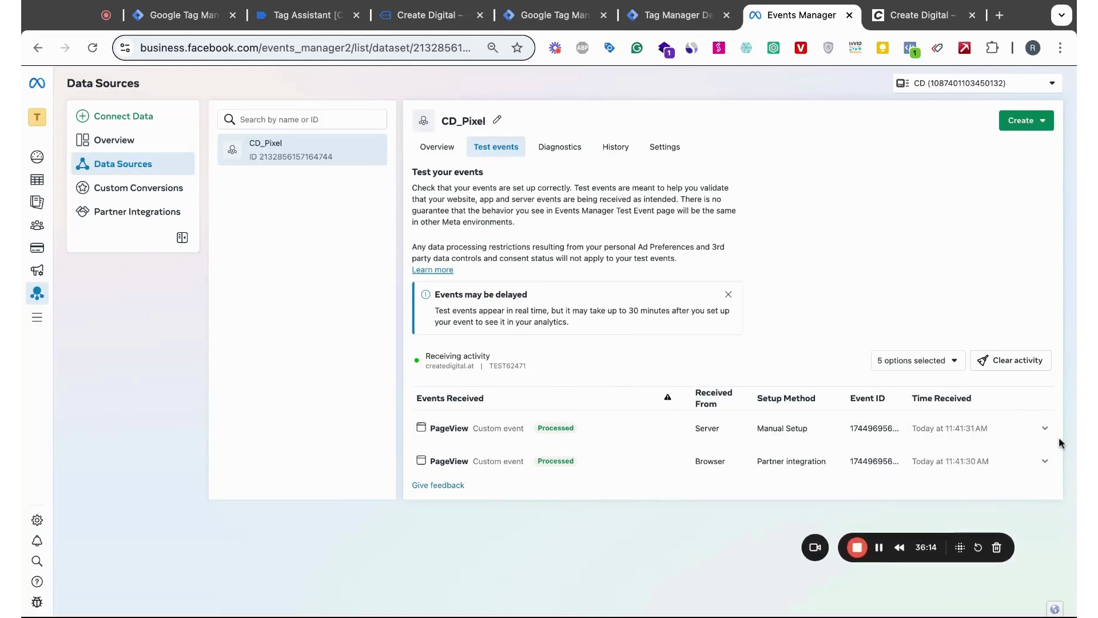
click(1043, 428)
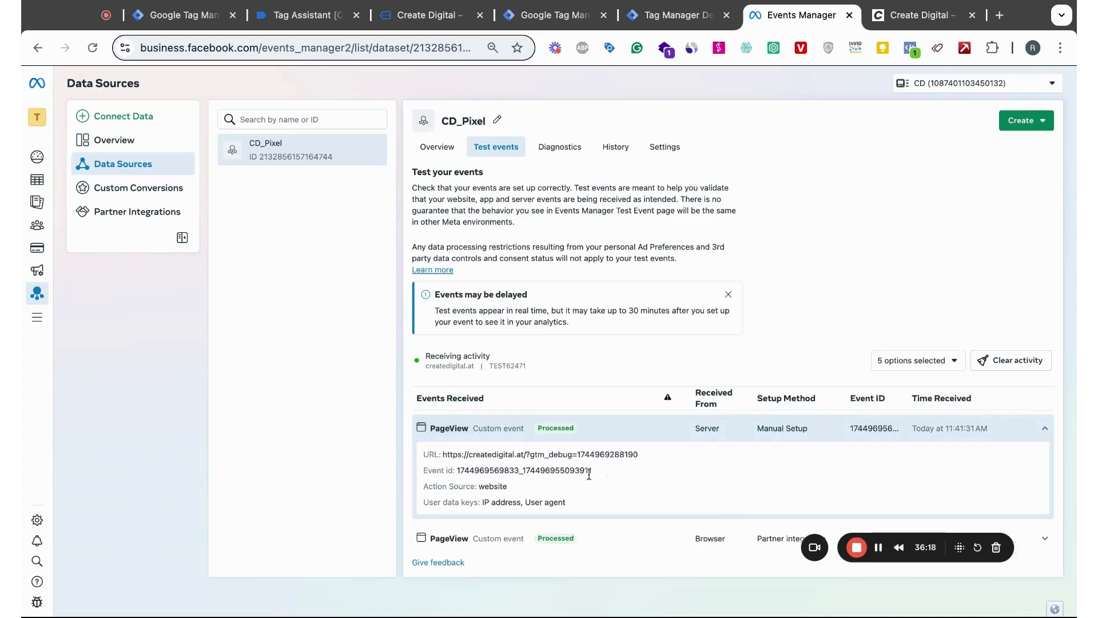
click(1045, 538)
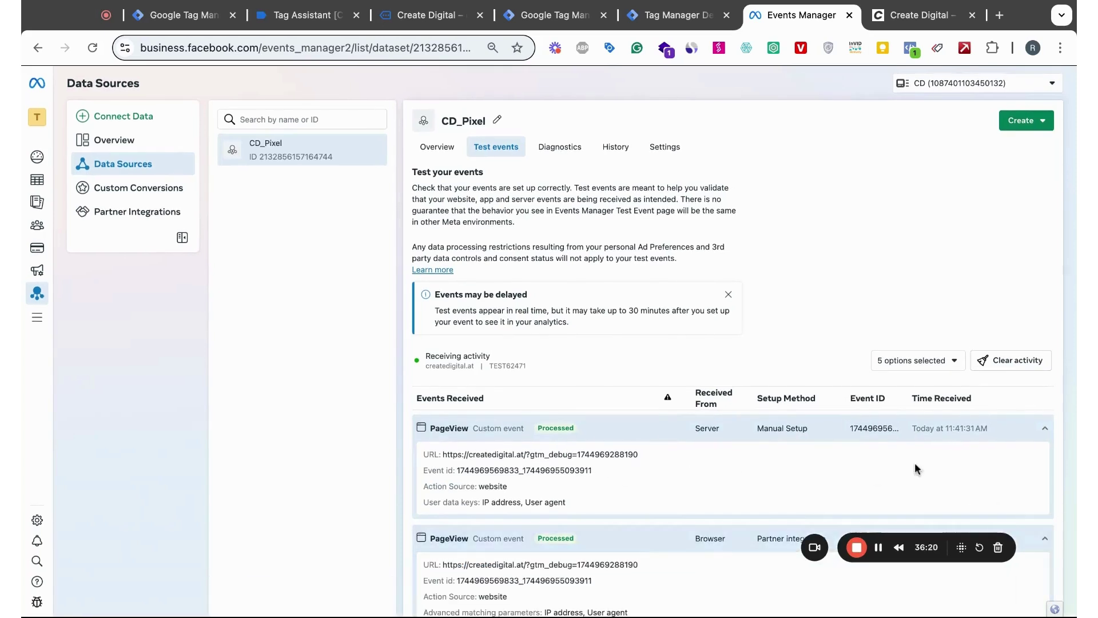
scroll(868, 463, down, 2)
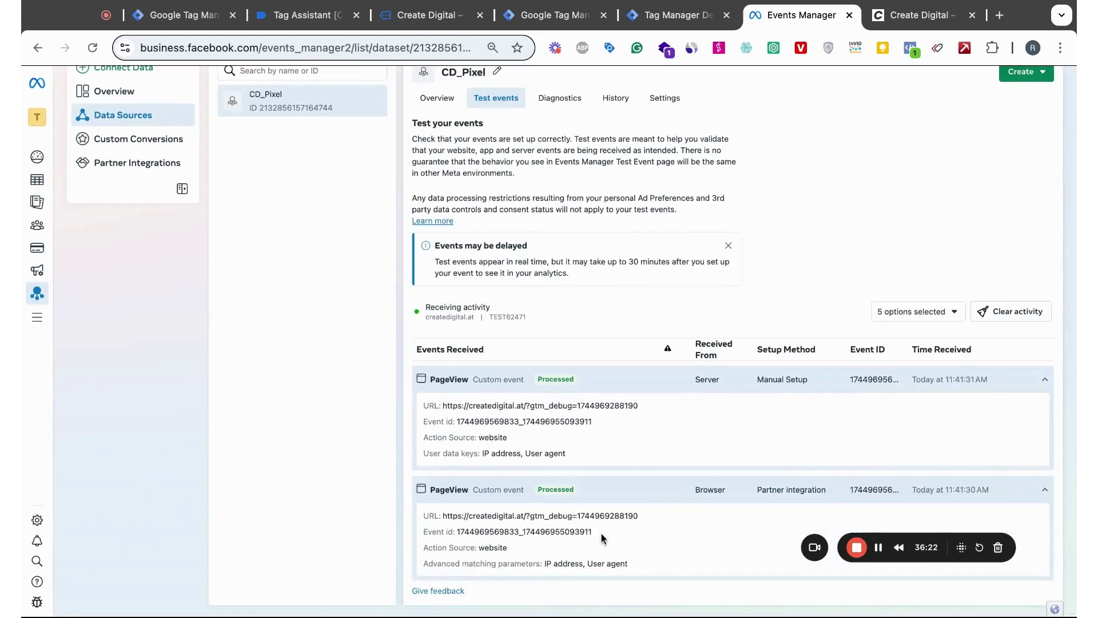
click(1044, 490)
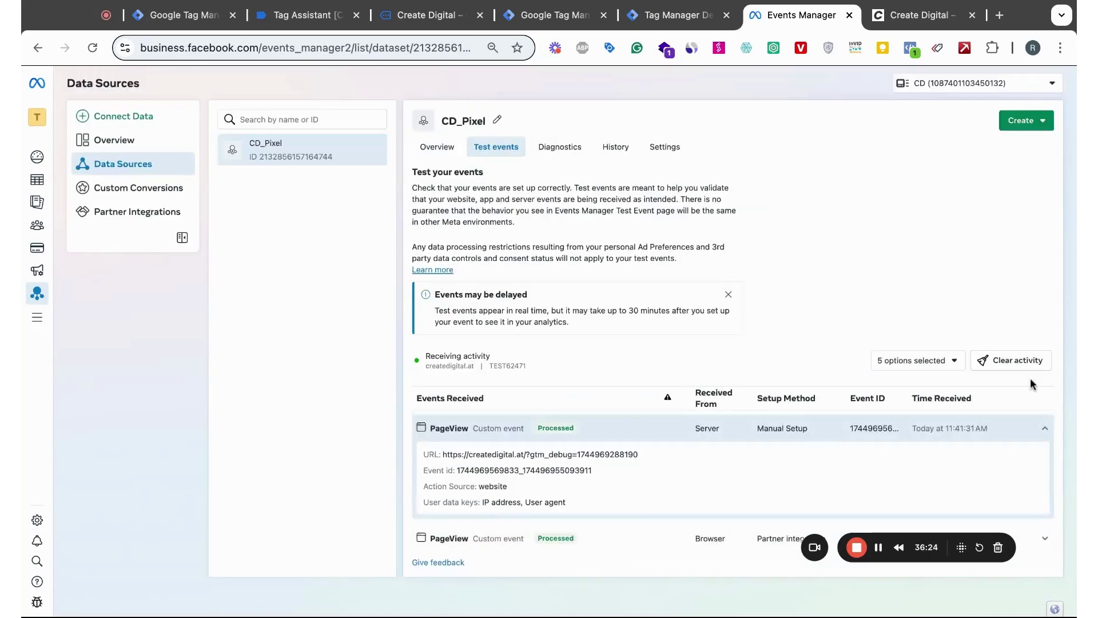
click(1045, 429)
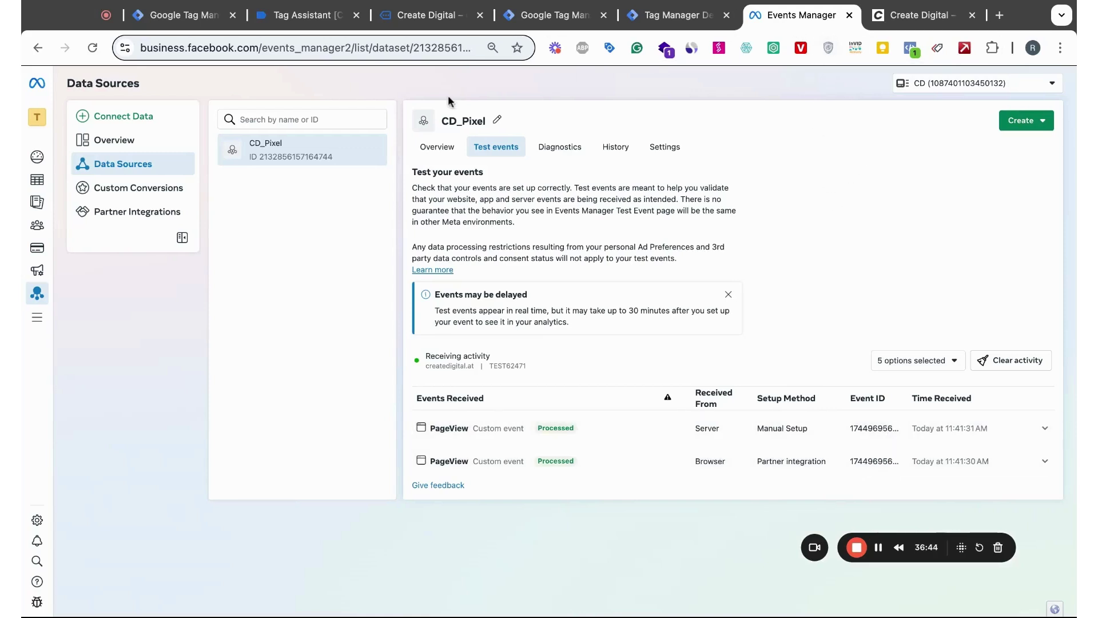
click(426, 16)
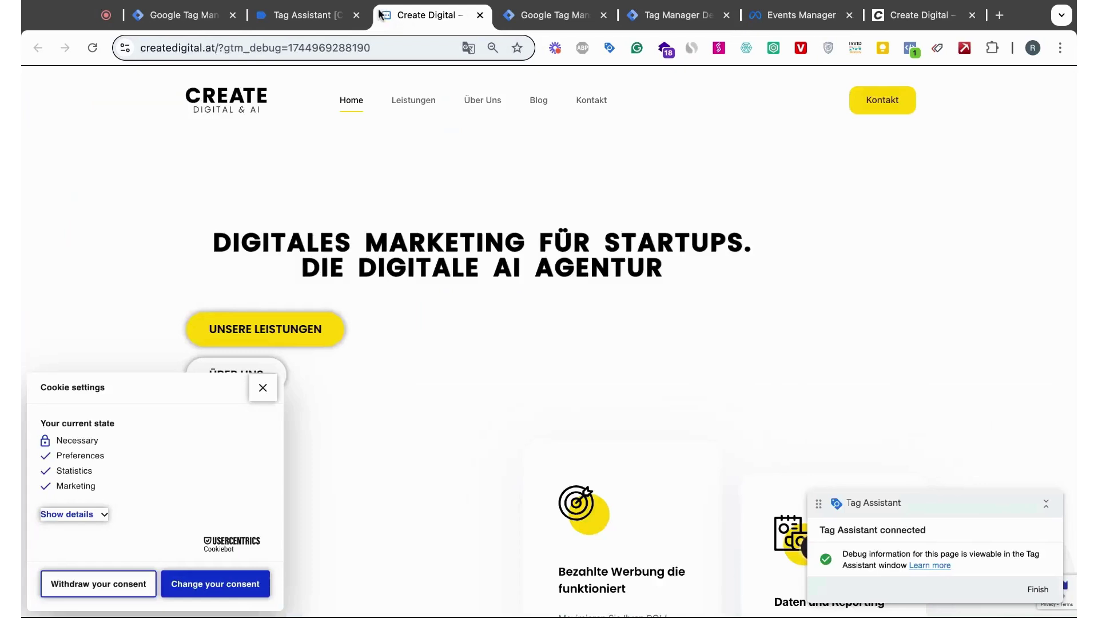
click(170, 17)
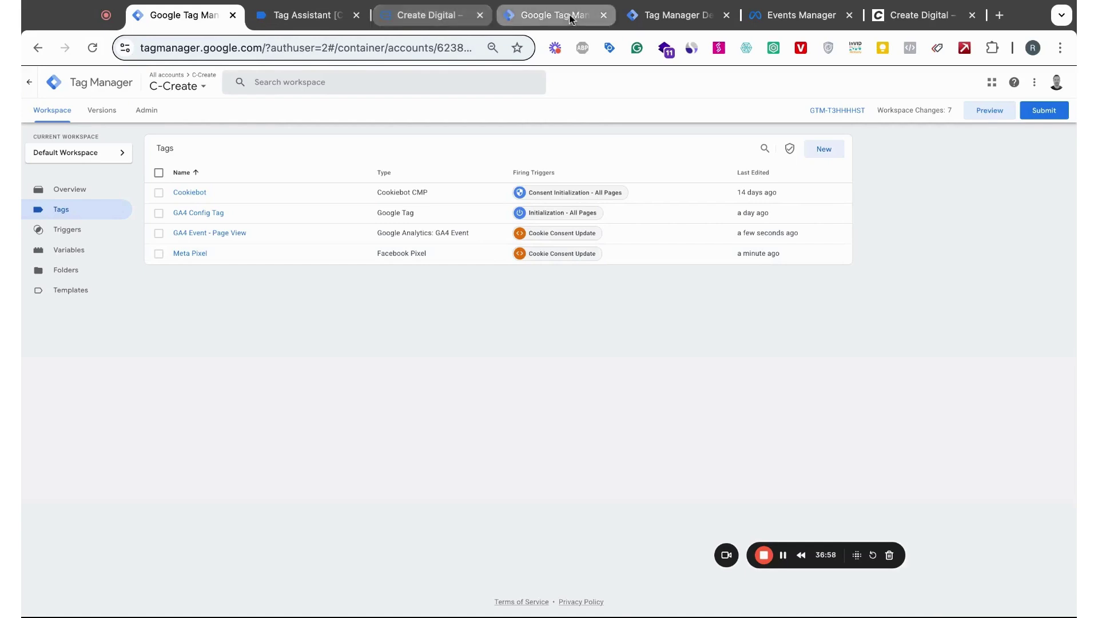
click(546, 15)
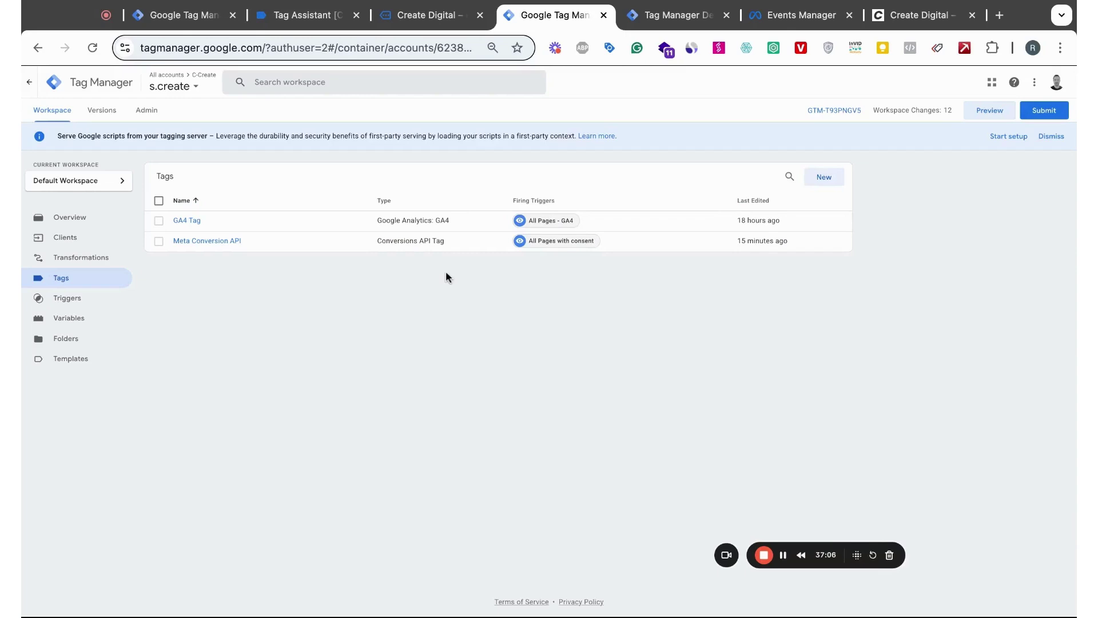
click(727, 555)
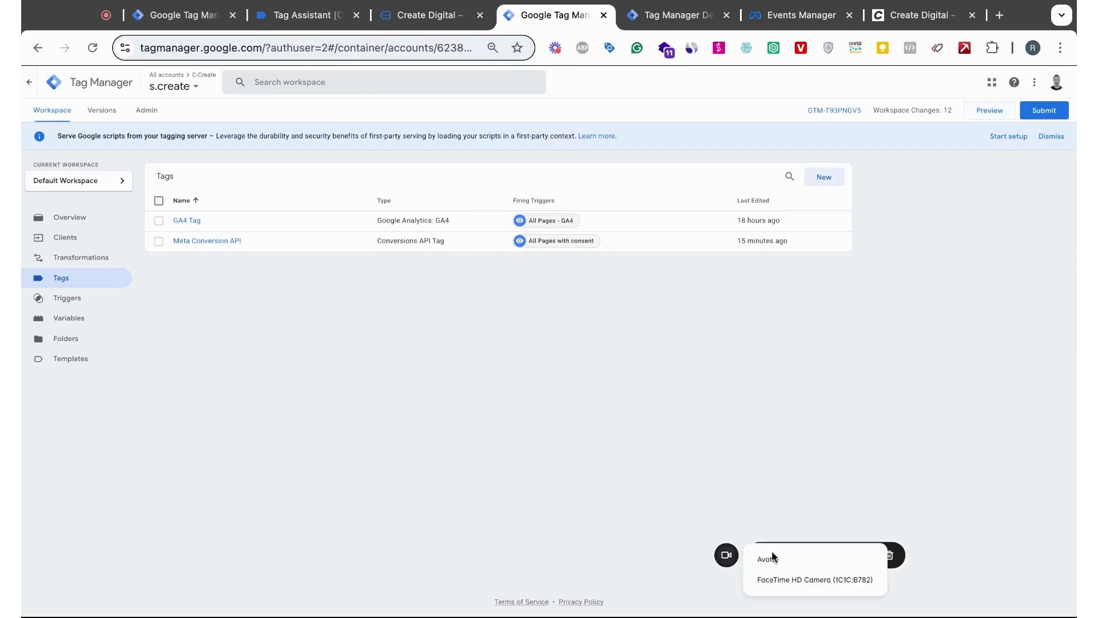
click(798, 589)
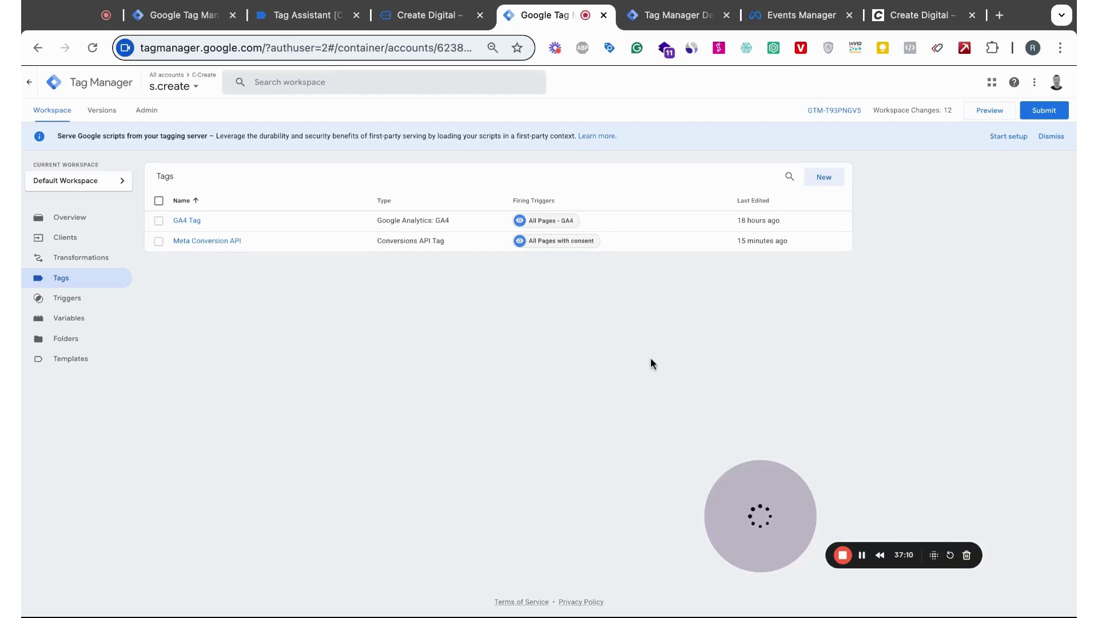